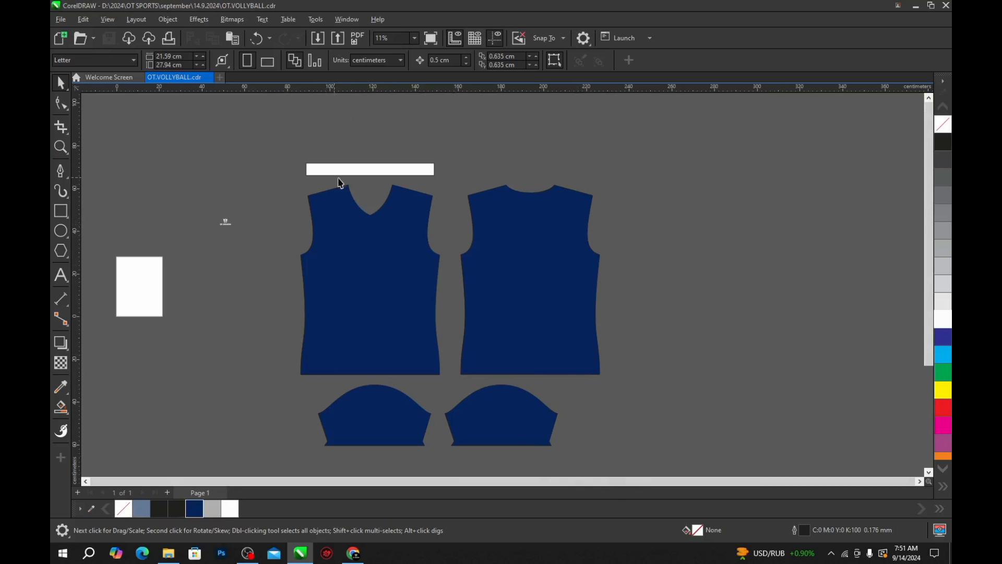
# Step: Examine the collar strip, jersey front and back, sleeves, shorts pieces and the small OT.DESIGN logo in the layout
pyautogui.scroll(-2, 390, 228)
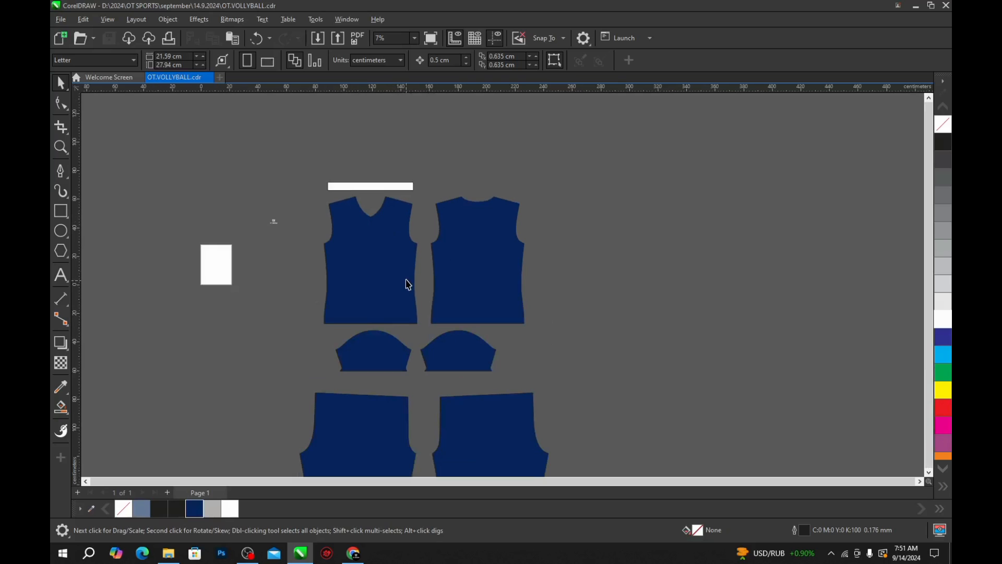
pyautogui.scroll(2, 405, 285)
pyautogui.click(298, 147)
pyautogui.scroll(-2, 303, 156)
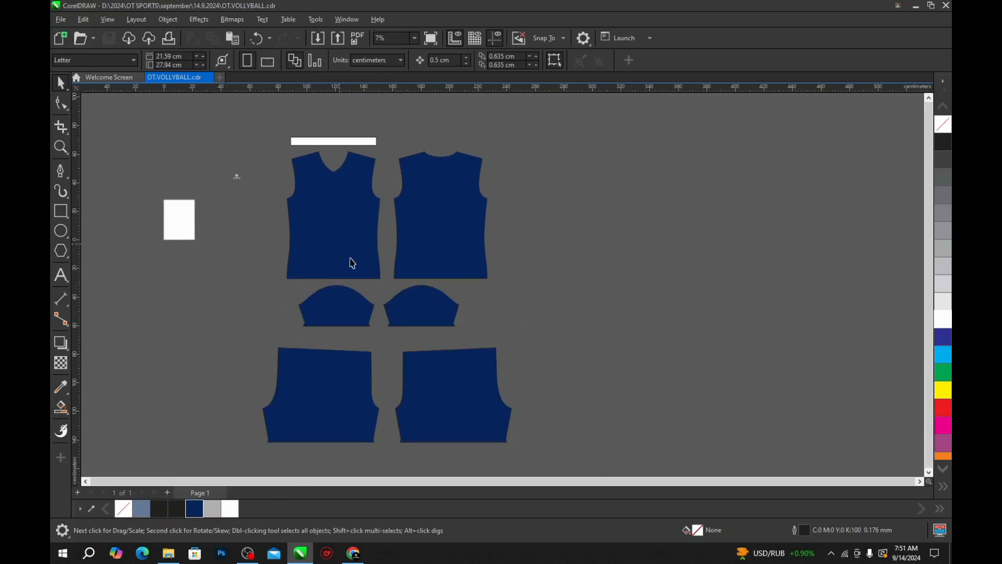
pyautogui.scroll(2, 397, 296)
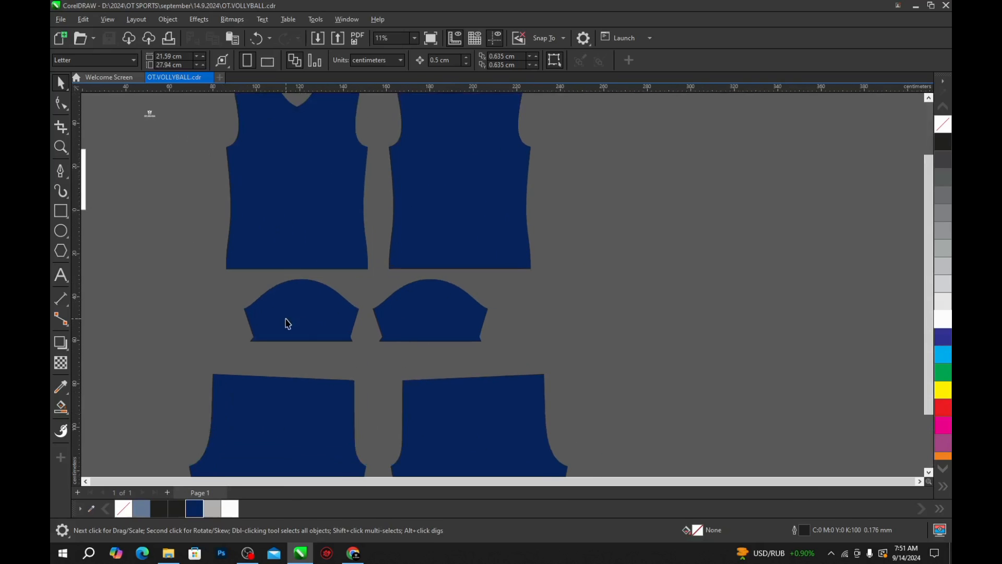
pyautogui.scroll(-2, 409, 355)
pyautogui.scroll(2, 310, 174)
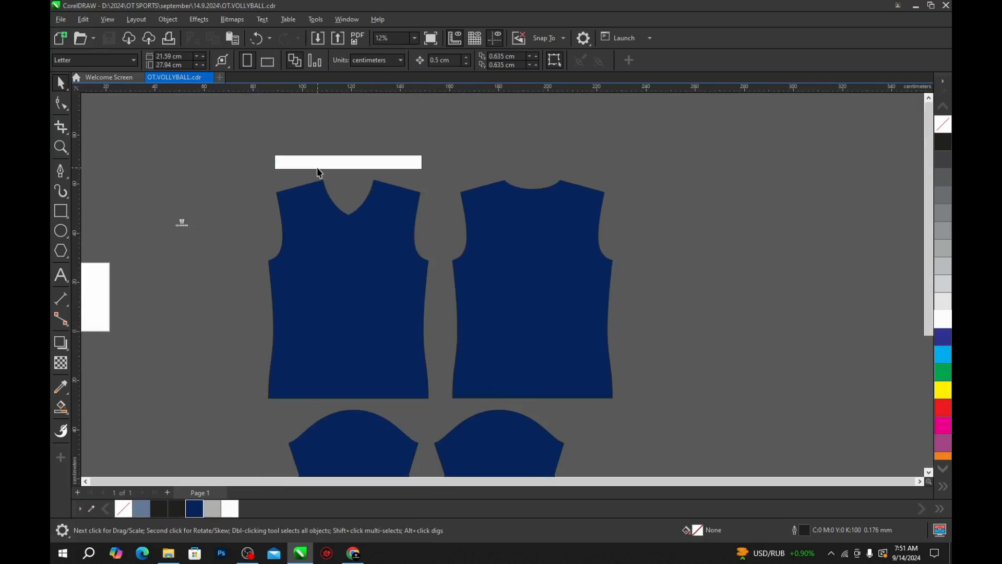
pyautogui.scroll(4, 180, 224)
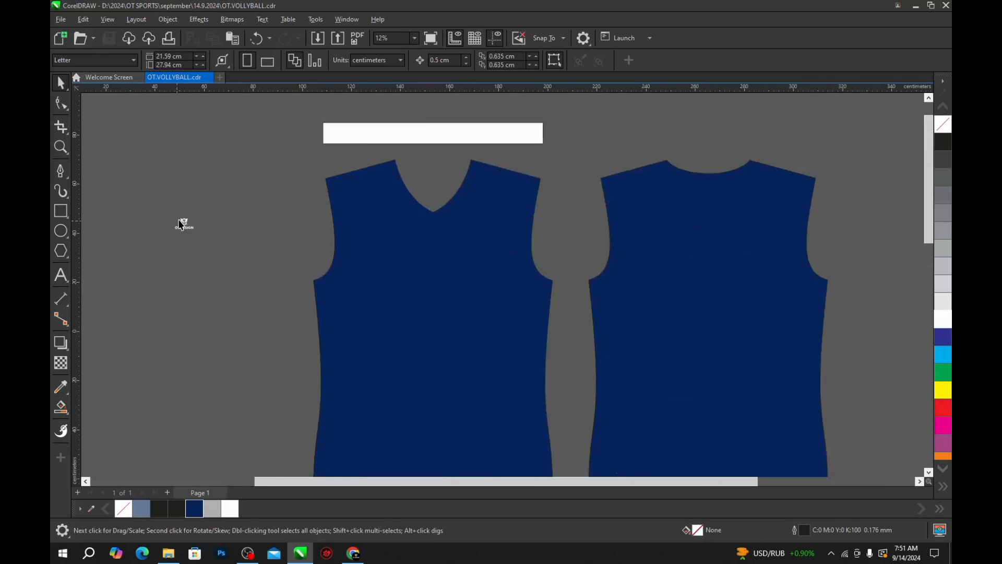
pyautogui.scroll(-4, 246, 208)
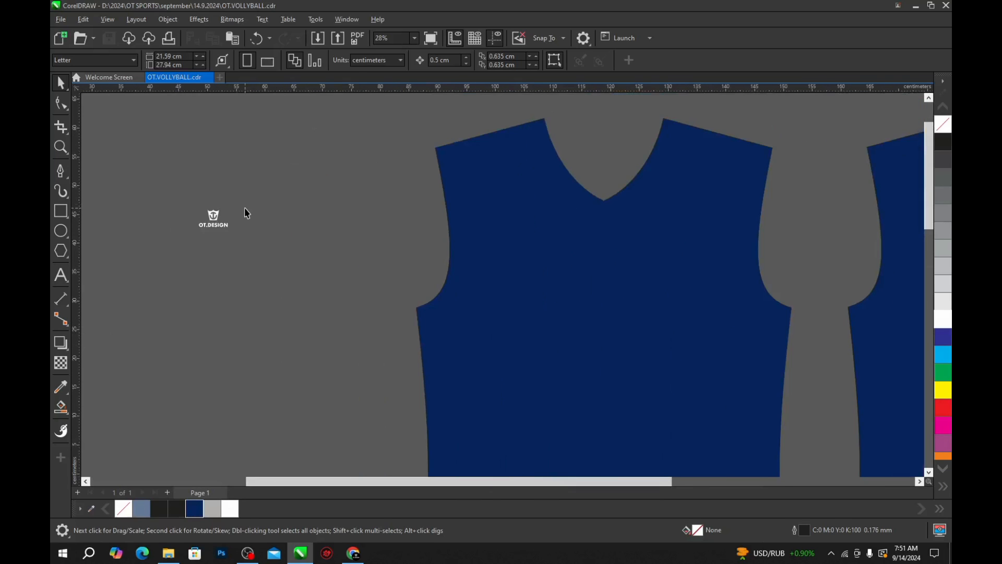
pyautogui.scroll(-1, 259, 201)
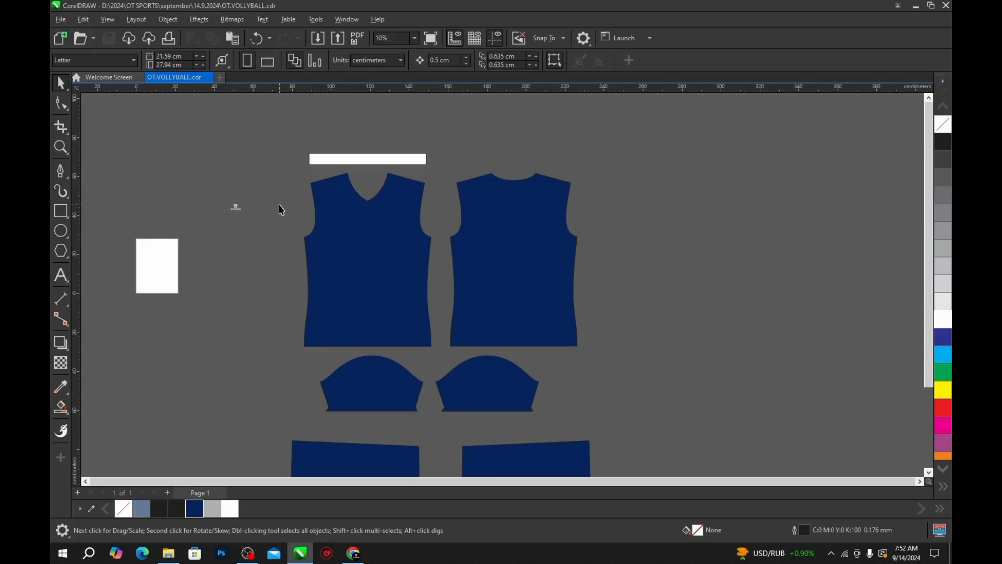
pyautogui.click(359, 250)
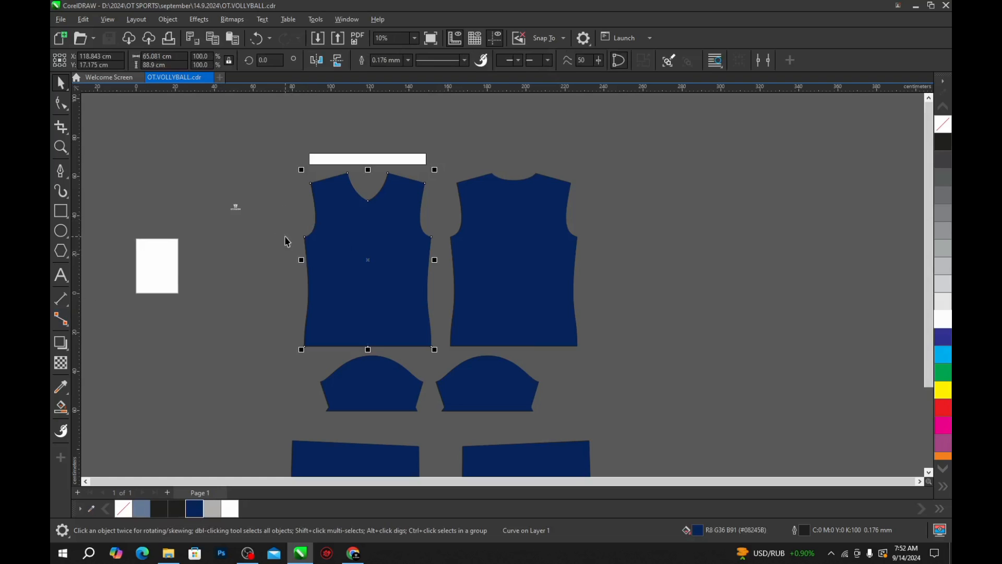
pyautogui.scroll(1, 290, 255)
pyautogui.scroll(1, 250, 292)
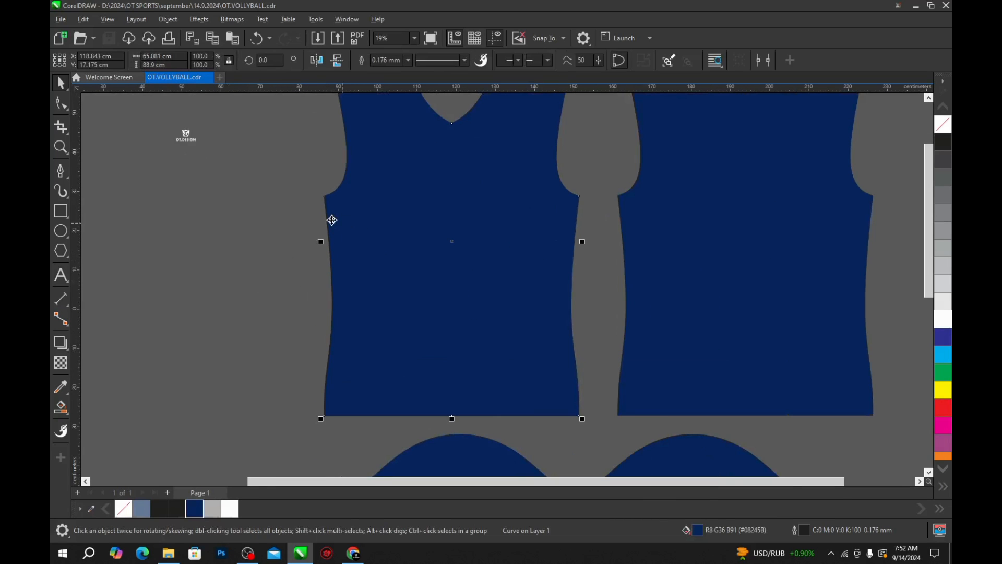
pyautogui.scroll(1, 335, 207)
pyautogui.click(320, 179)
pyautogui.scroll(-2, 355, 222)
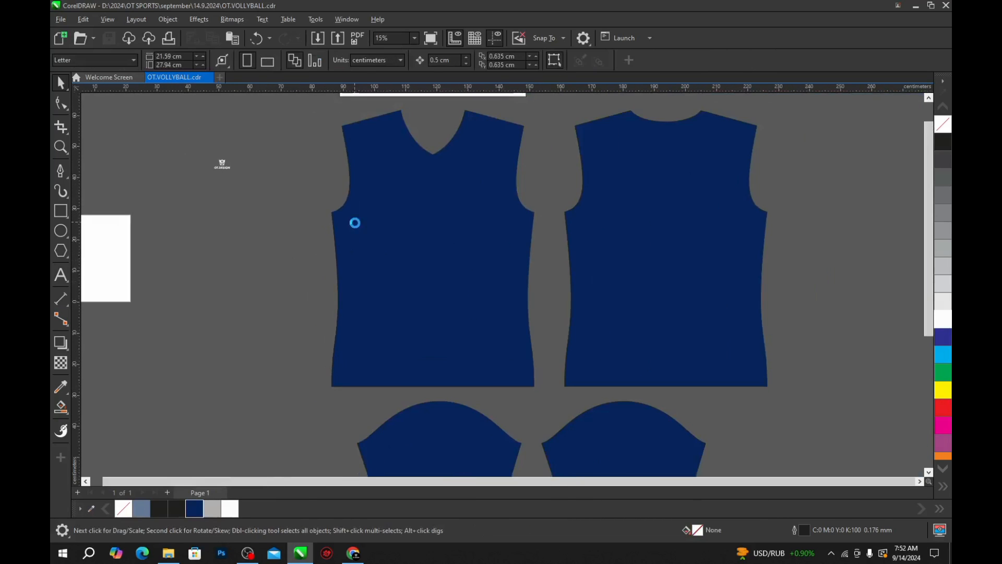
pyautogui.scroll(-2, 355, 223)
pyautogui.scroll(2, 290, 181)
# Step: Duplicate the OT.DESIGN logo between the original and the jersey front, ungroup the copy and delete its text line
pyautogui.click(252, 193)
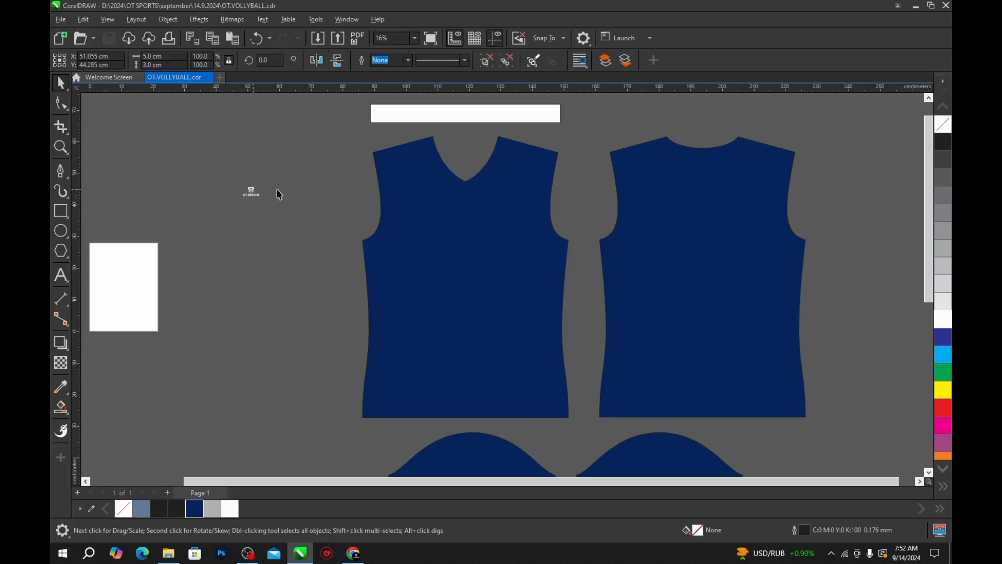
pyautogui.moveTo(251, 191); pyautogui.dragTo(324, 193)
pyautogui.scroll(2, 324, 192)
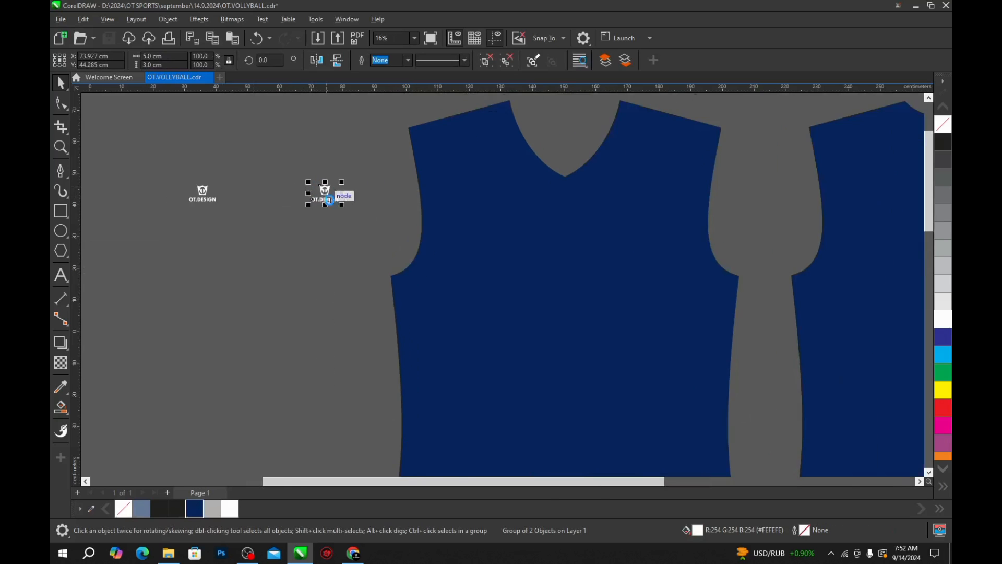
pyautogui.scroll(3, 329, 200)
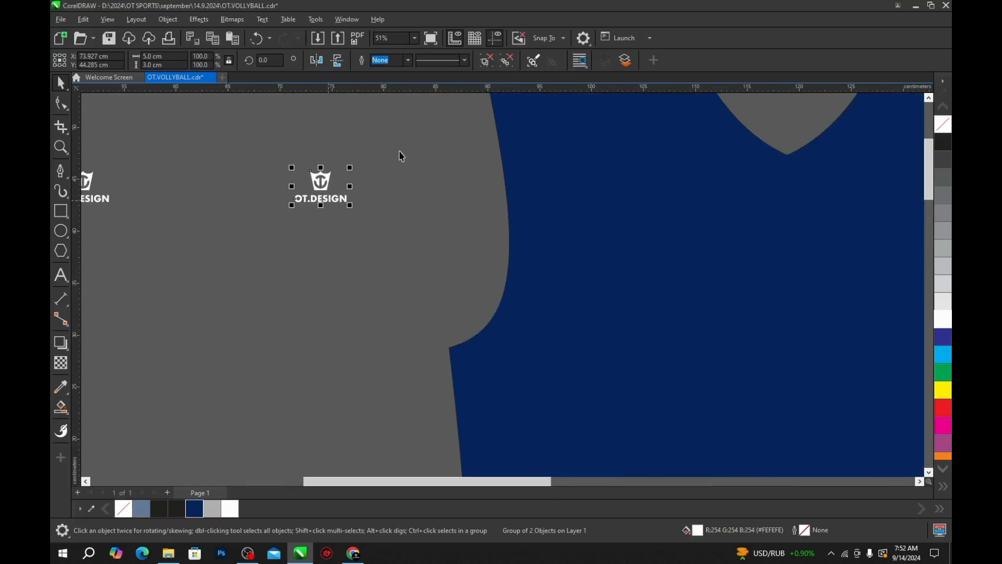
pyautogui.click(508, 62)
pyautogui.moveTo(402, 175); pyautogui.dragTo(233, 263)
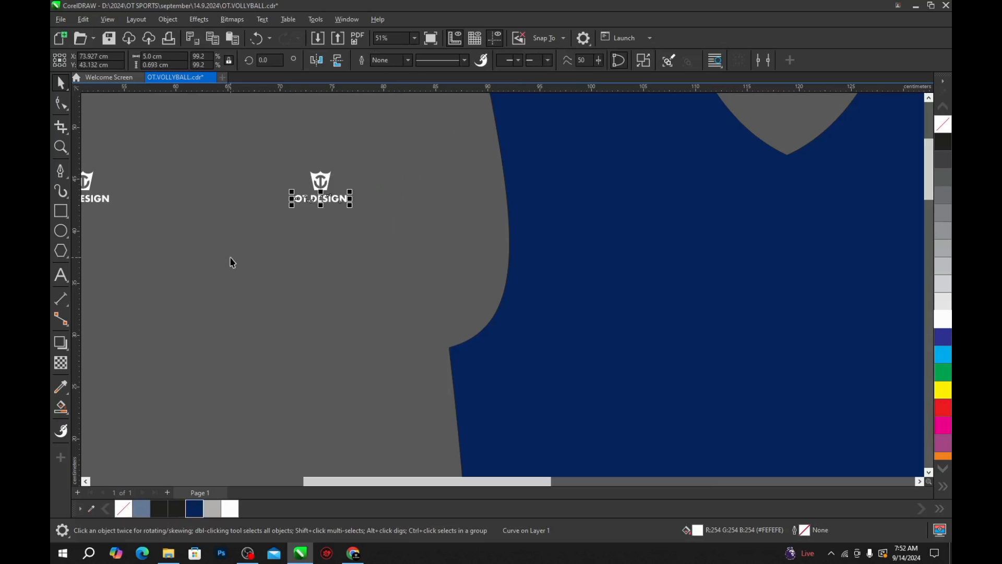
pyautogui.press('Delete')
# Step: Move the copied emblem outside the jersey front's shoulder and scale it proportionally to 6 cm high
pyautogui.scroll(2, 327, 174)
pyautogui.moveTo(340, 164)
pyautogui.mouseDown()
pyautogui.moveTo(306, 204)
pyautogui.moveTo(340, 208)
pyautogui.moveTo(343, 151)
pyautogui.mouseUp()
pyautogui.scroll(-4, 276, 243)
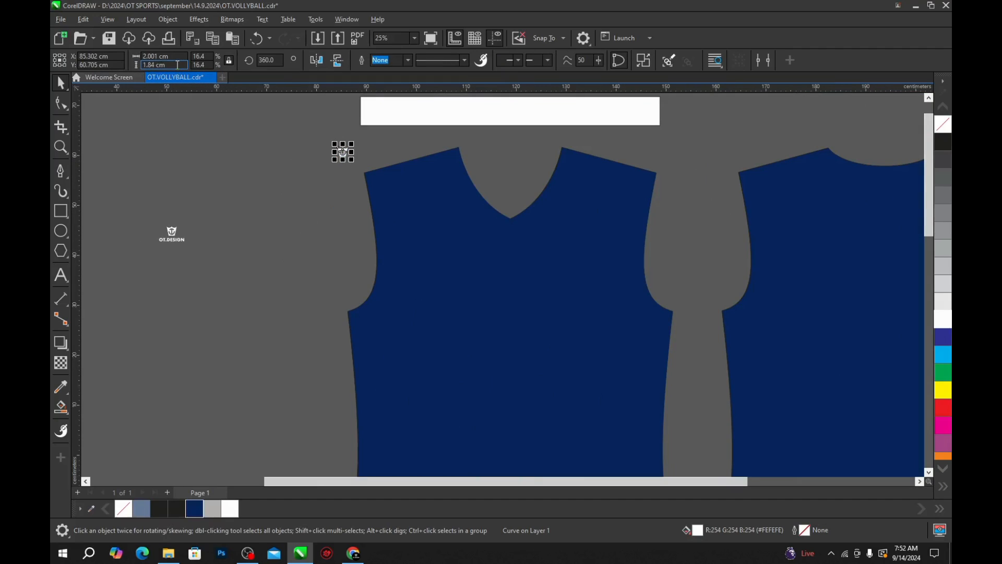
pyautogui.click(178, 64)
pyautogui.write('2')
pyautogui.press('Return')
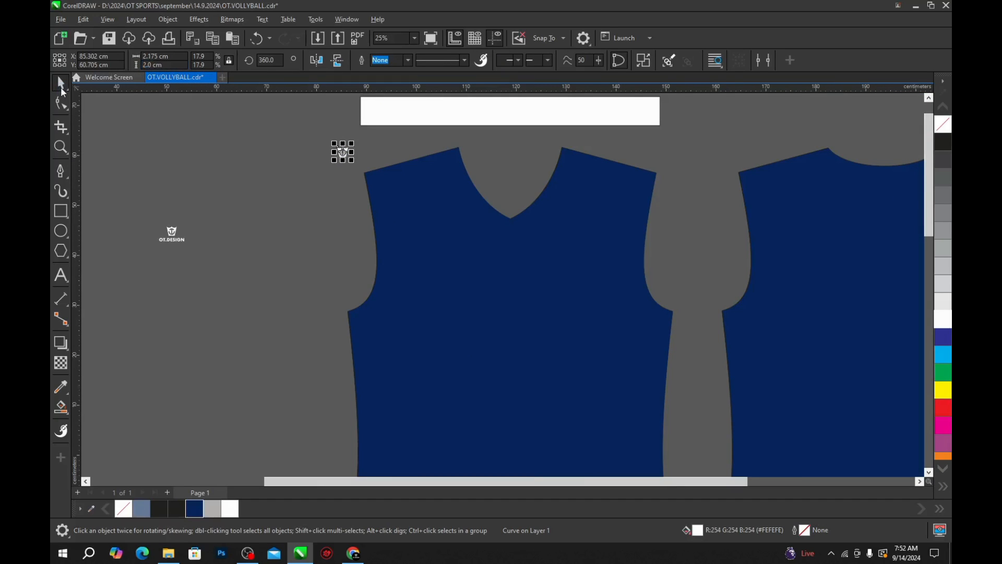
pyautogui.click(174, 63)
pyautogui.write('6')
pyautogui.press('Return')
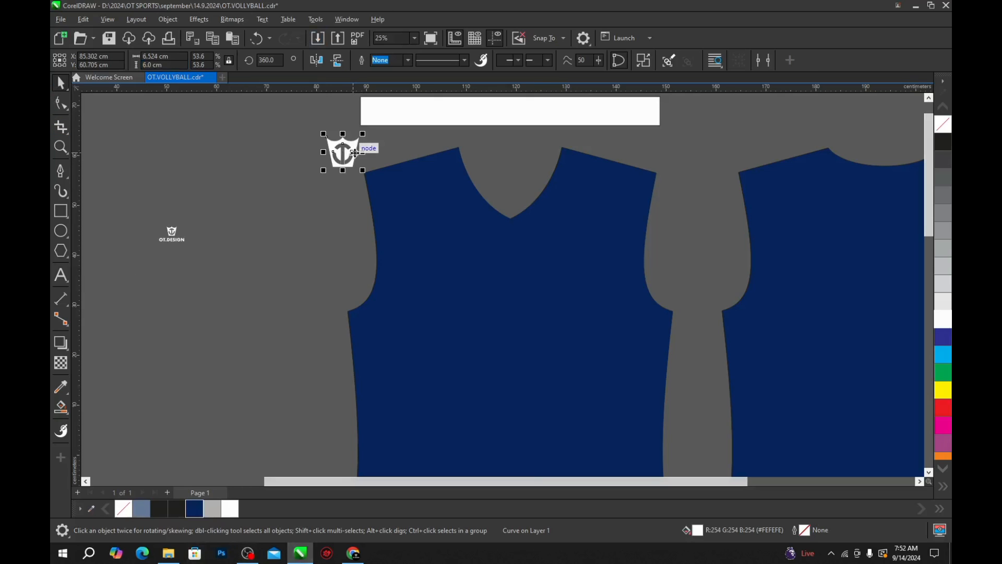
# Step: Place the emblem on the jersey front just below the shoulder edge near the armhole, with its centre about X 97, Y 55 cm
pyautogui.click(323, 183)
pyautogui.moveTo(349, 148); pyautogui.dragTo(402, 174)
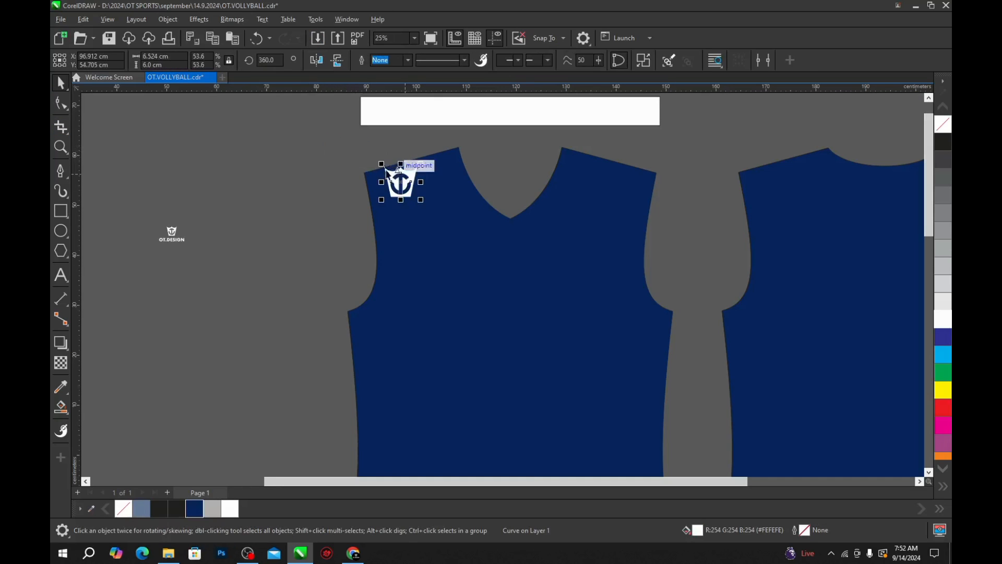
pyautogui.scroll(-3, 403, 174)
pyautogui.scroll(5, 387, 178)
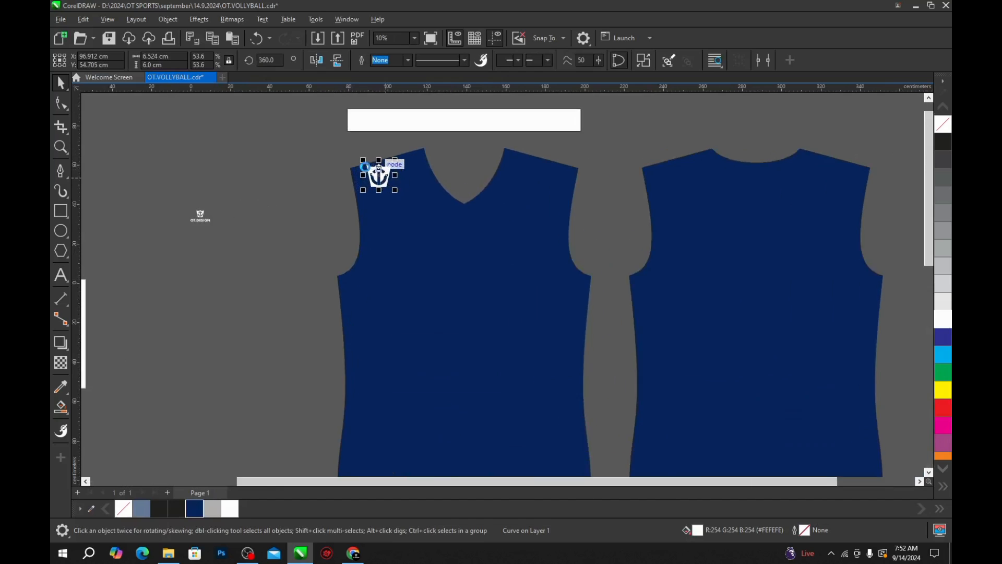
pyautogui.scroll(-1, 369, 192)
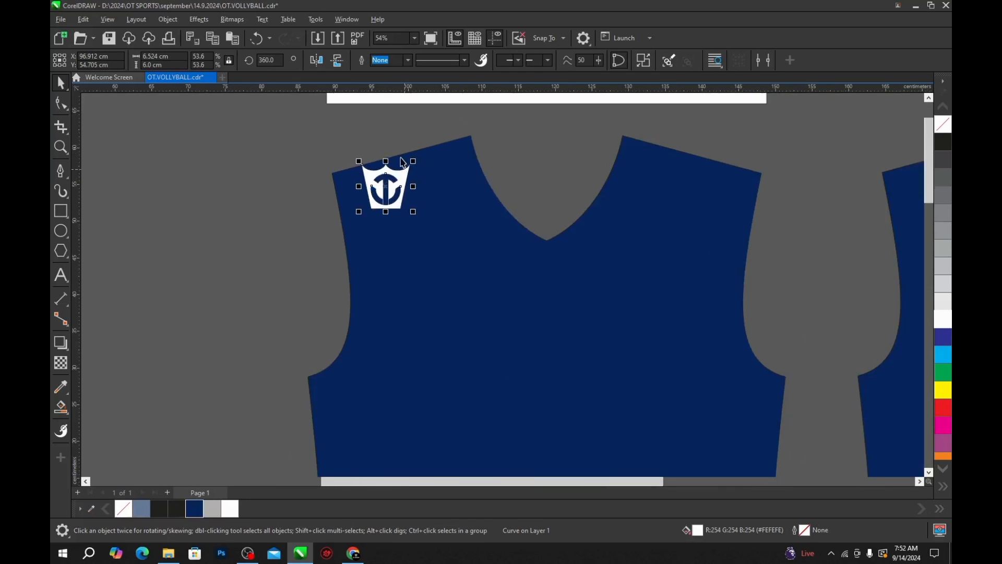
pyautogui.scroll(-1, 400, 159)
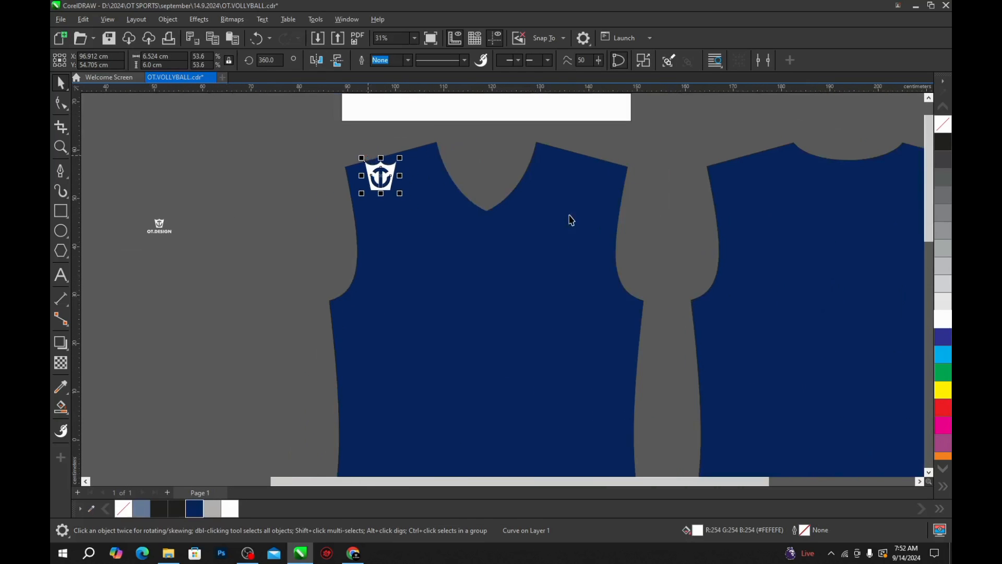
pyautogui.scroll(3, 387, 155)
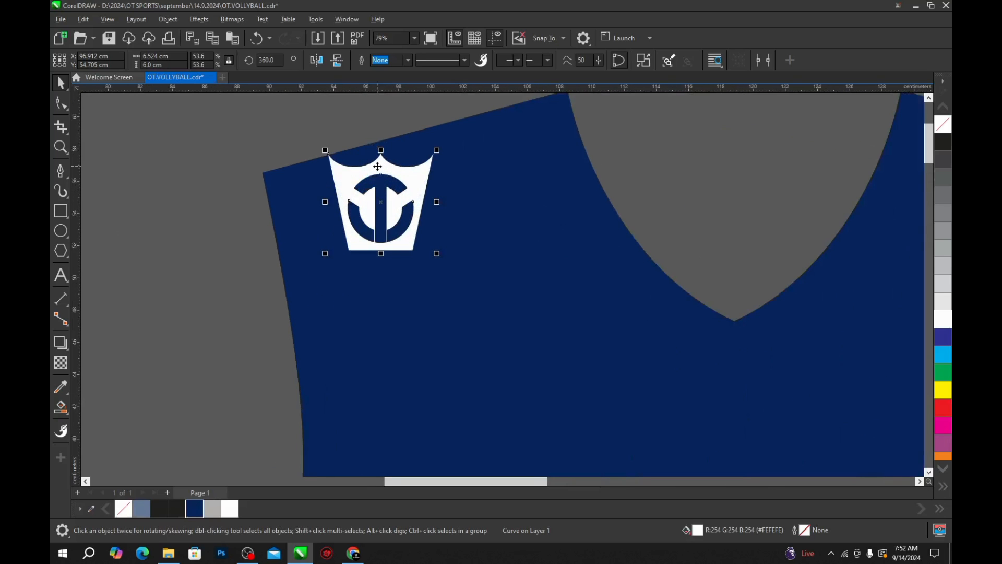
pyautogui.scroll(-2, 377, 166)
pyautogui.click(359, 151)
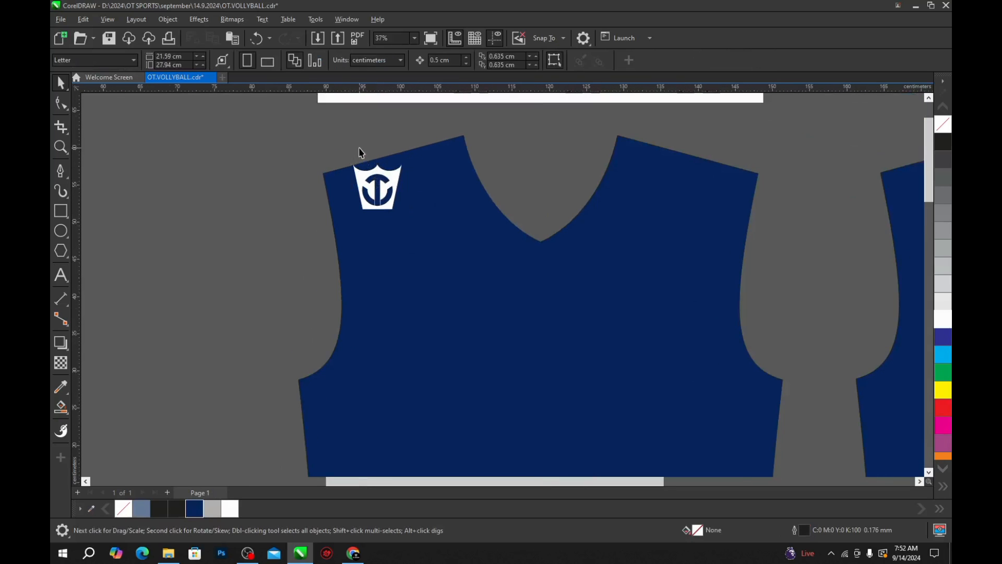
pyautogui.scroll(-4, 331, 152)
# Step: Group the jersey's front and back pieces together
pyautogui.click(389, 197)
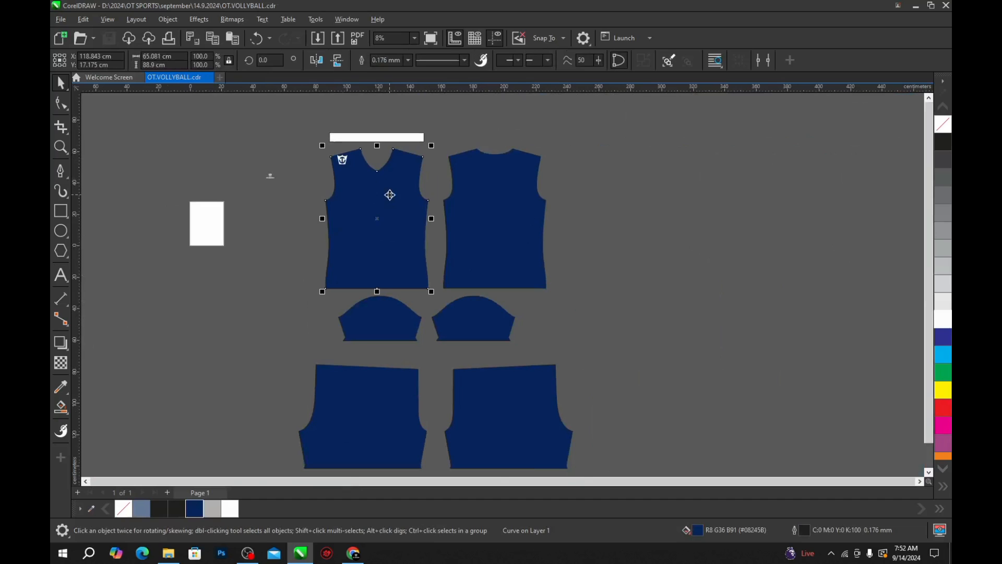
pyautogui.click(439, 180)
pyautogui.scroll(1, 418, 186)
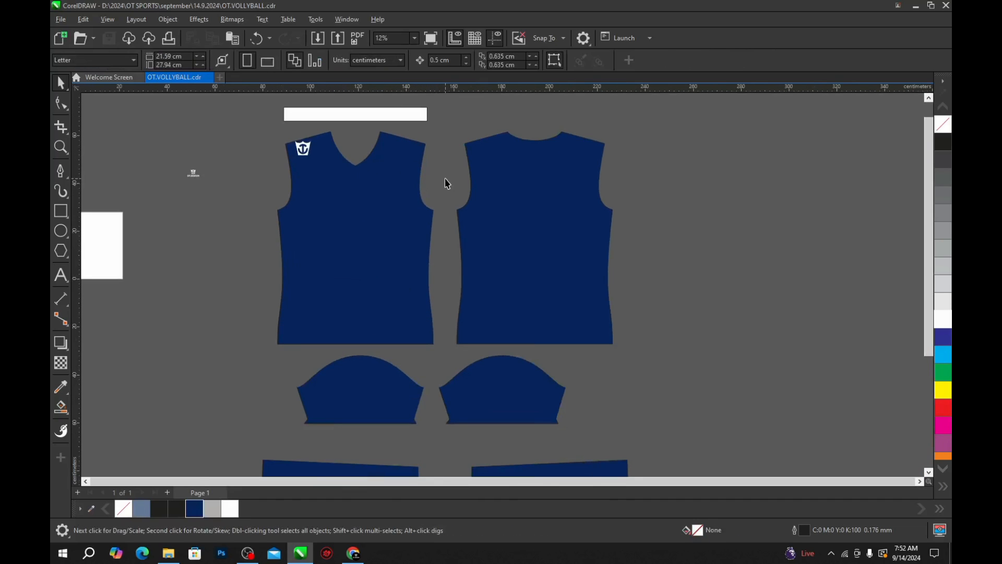
pyautogui.scroll(1, 423, 178)
pyautogui.scroll(1, 407, 189)
pyautogui.click(408, 189)
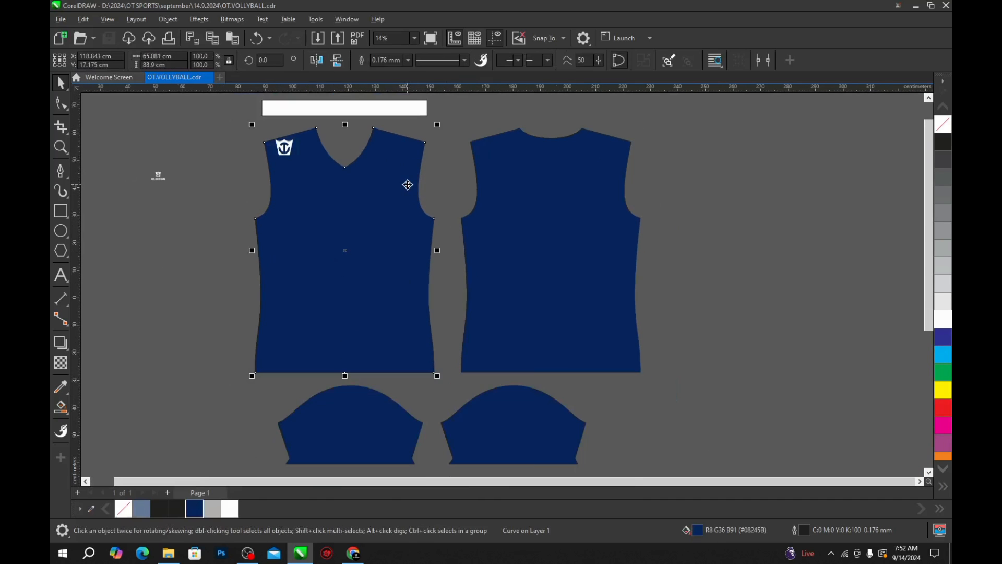
pyautogui.keyDown('shift'); pyautogui.click(495, 253); pyautogui.keyUp('shift')
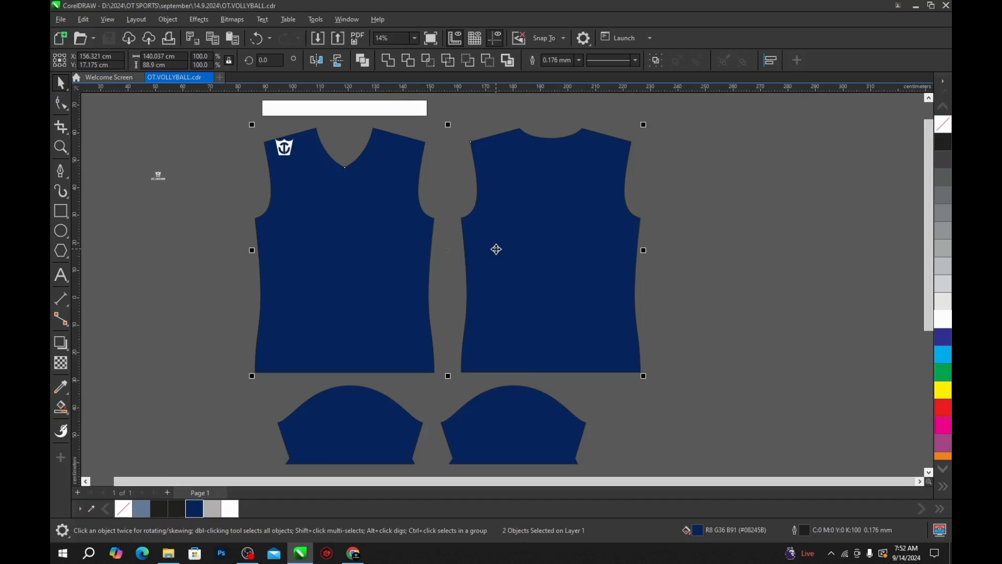
pyautogui.hotkey('ctrl', 'g')
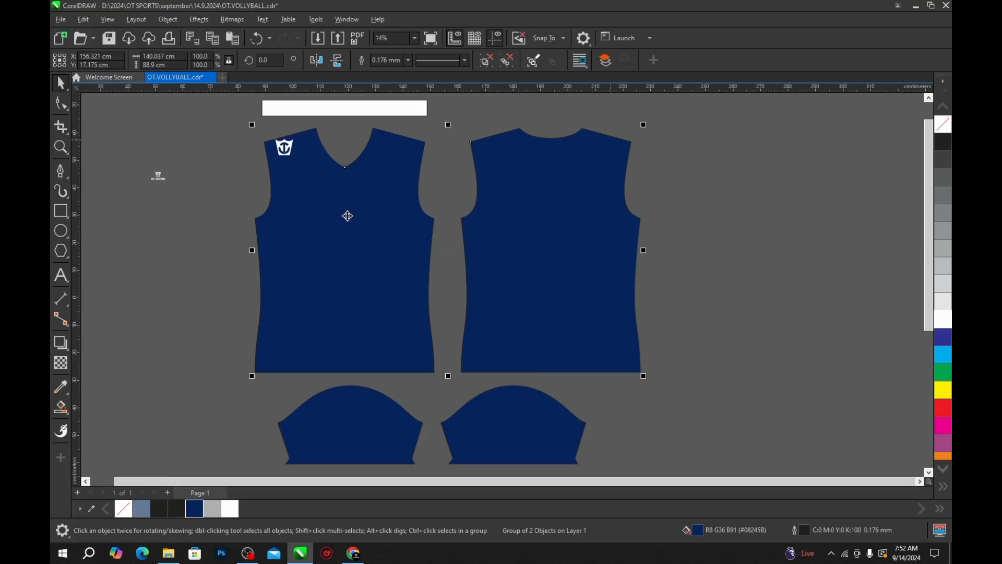
# Step: Apply a one-step inside contour with a 0.75 cm offset to the grouped front and back pieces
pyautogui.click(68, 354)
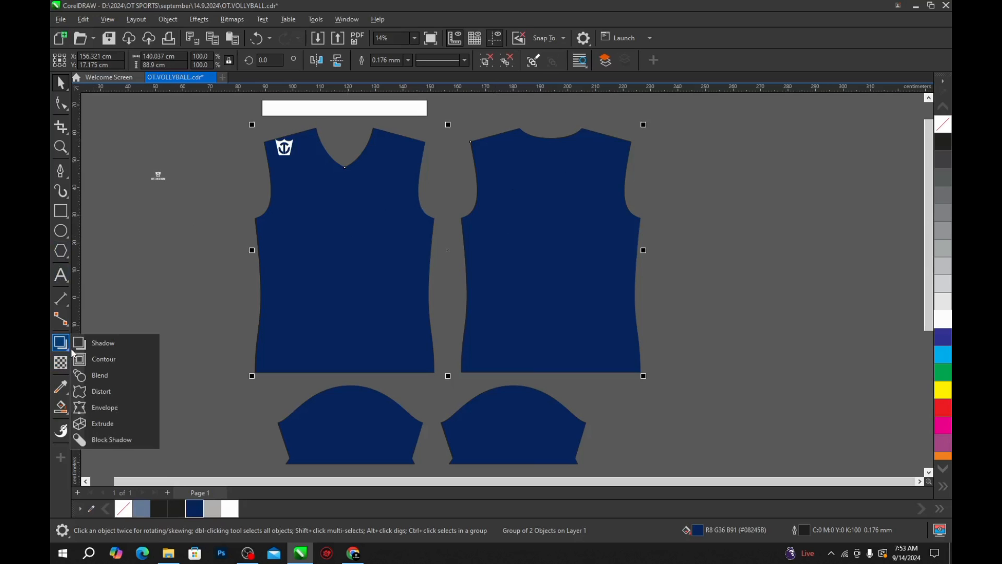
pyautogui.click(111, 360)
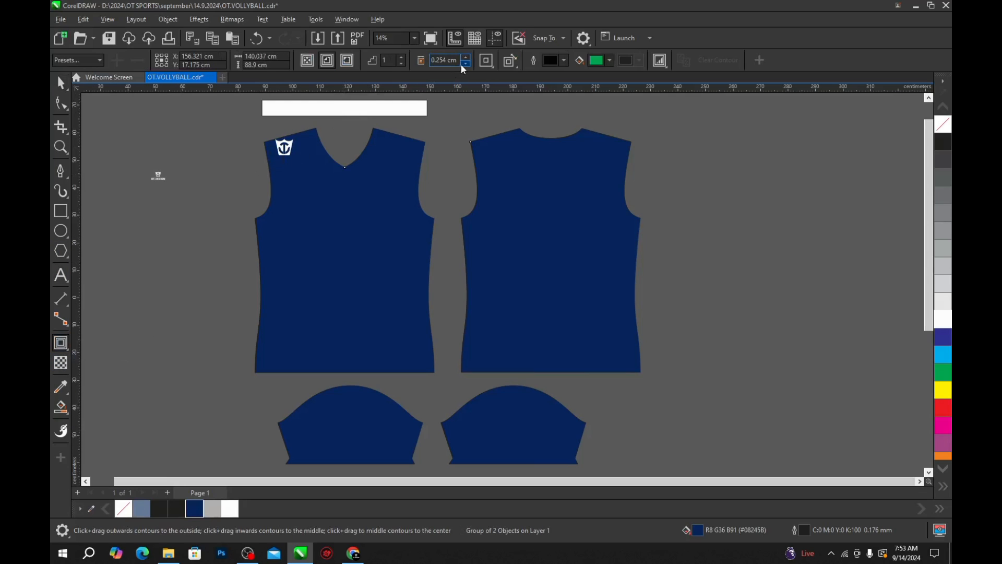
pyautogui.click(451, 61)
pyautogui.press('BackSpace')
pyautogui.press('Return')
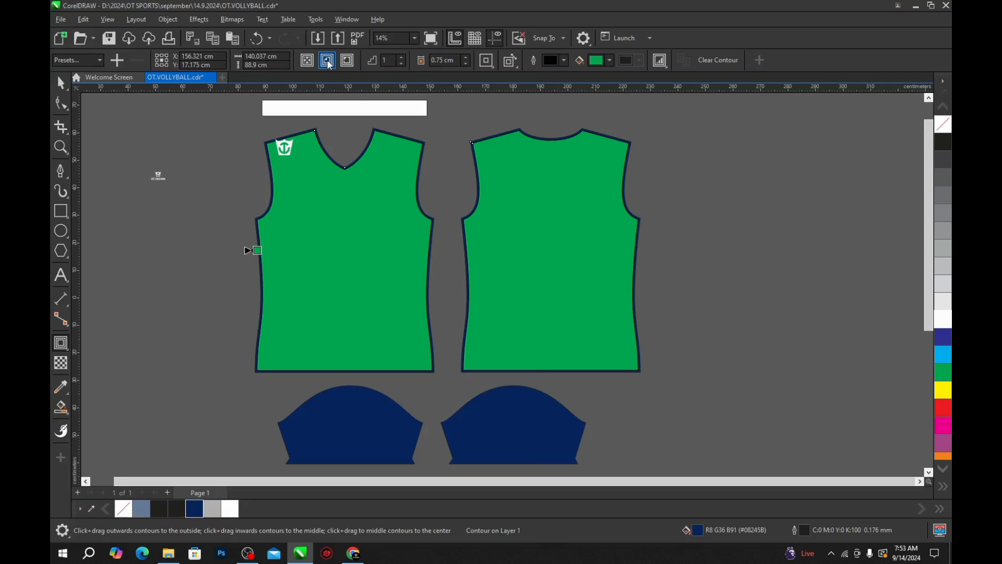
pyautogui.click(353, 61)
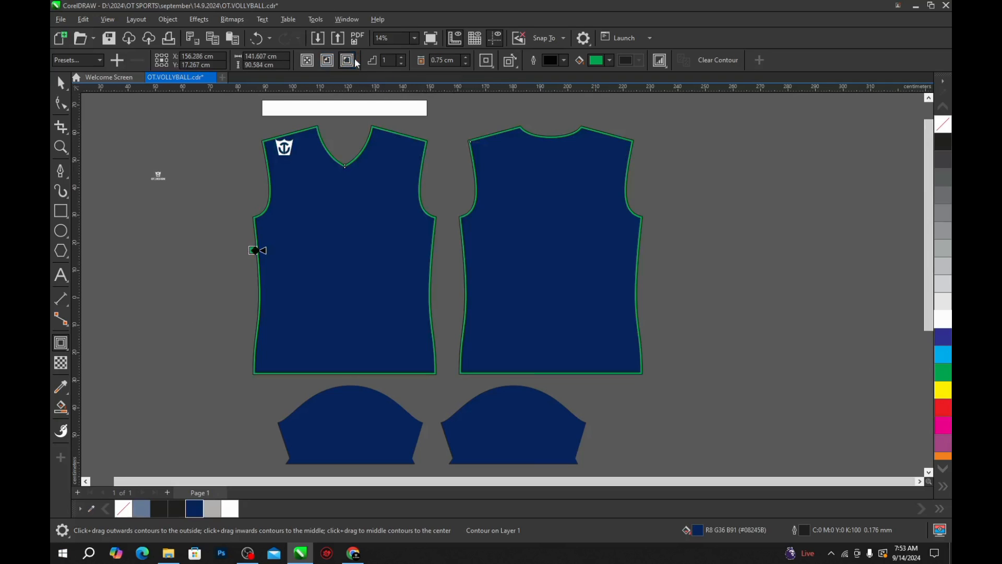
pyautogui.click(327, 61)
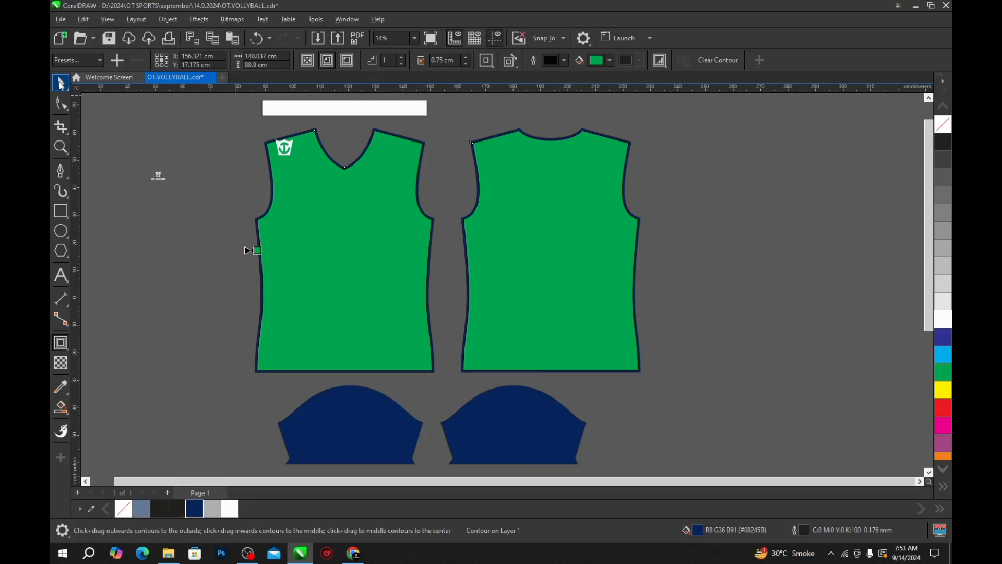
# Step: Break the contour apart and move the green inset shapes about 7.5 cm left and 3 cm down from the originals
pyautogui.click(61, 84)
pyautogui.rightClick(321, 227)
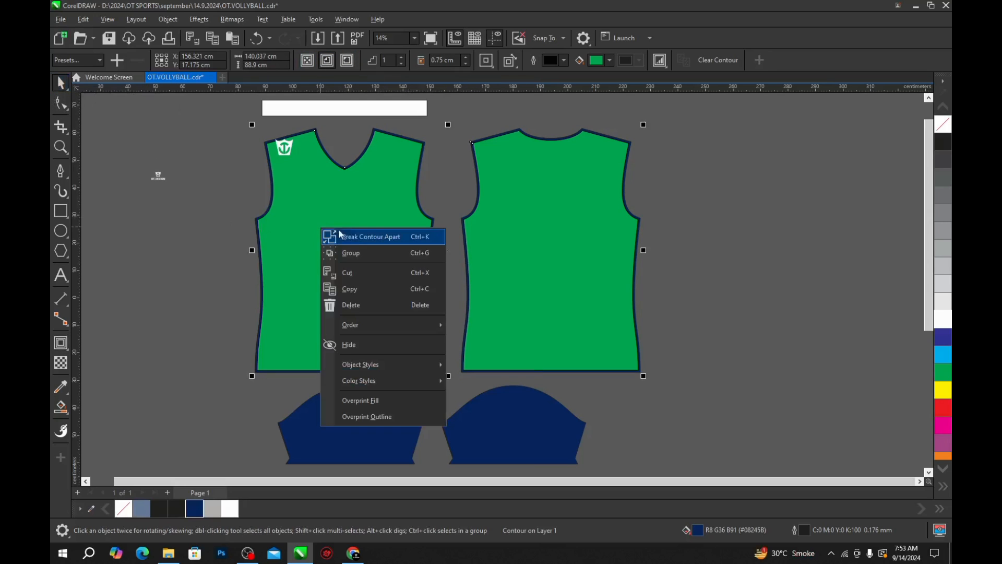
pyautogui.click(370, 237)
pyautogui.moveTo(402, 208); pyautogui.dragTo(385, 214)
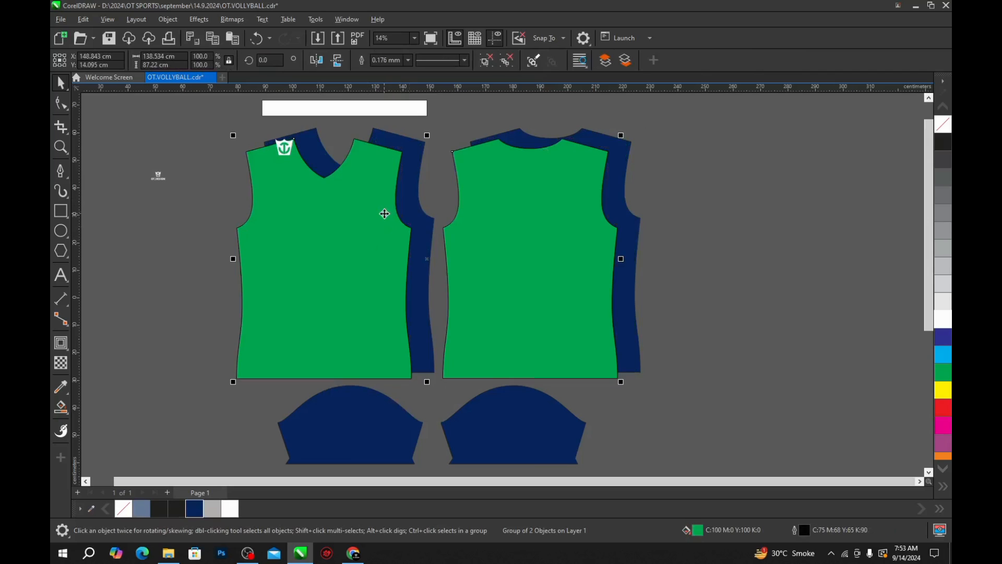
# Step: Undo the move of the green inset shapes and ungroup them all into separate front and back pieces
pyautogui.hotkey('ctrl', 'z')
pyautogui.rightClick(539, 253)
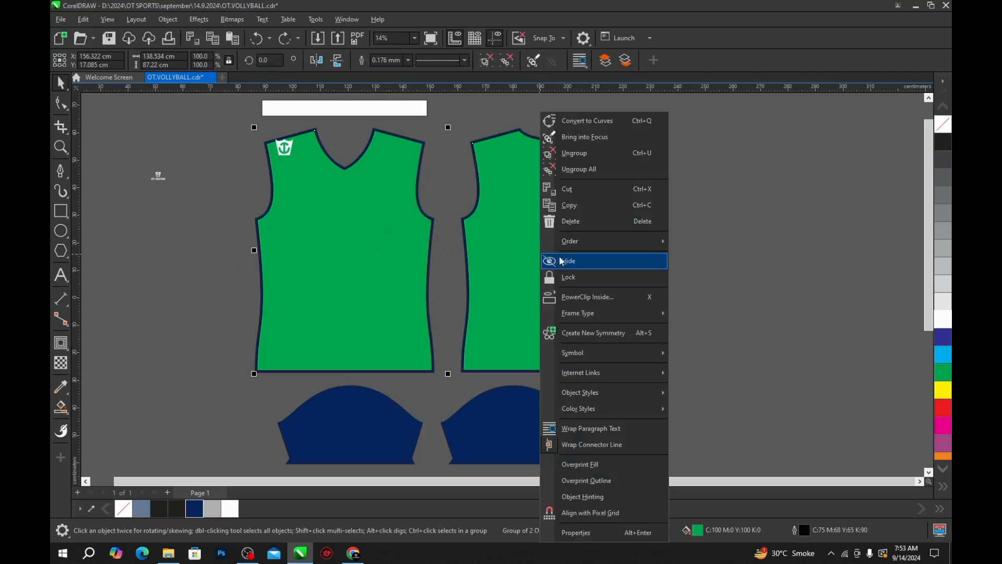
pyautogui.click(568, 170)
pyautogui.click(633, 197)
# Step: Ungroup the original navy front and back pieces behind the green insets
pyautogui.scroll(2, 646, 230)
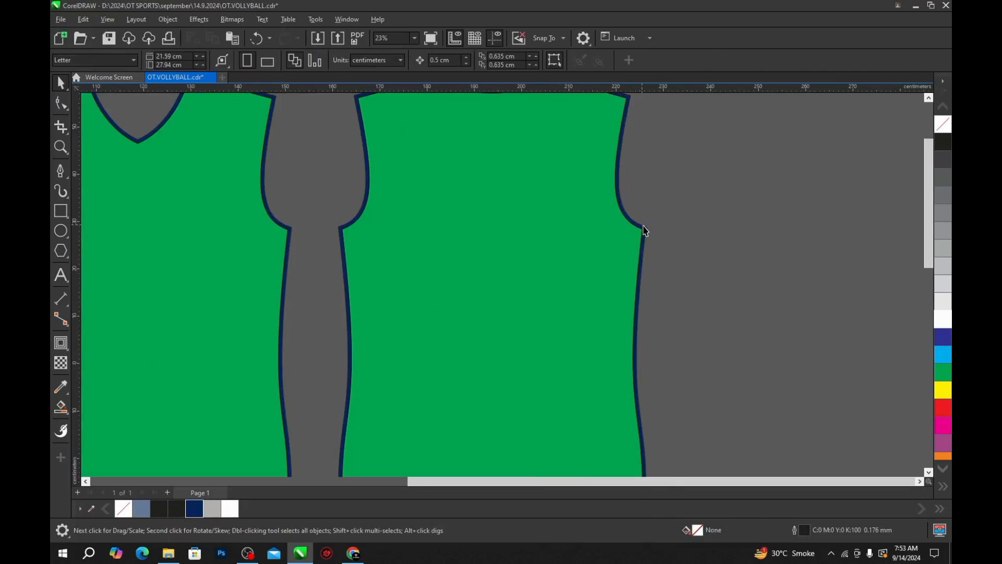
pyautogui.rightClick(646, 233)
pyautogui.click(671, 167)
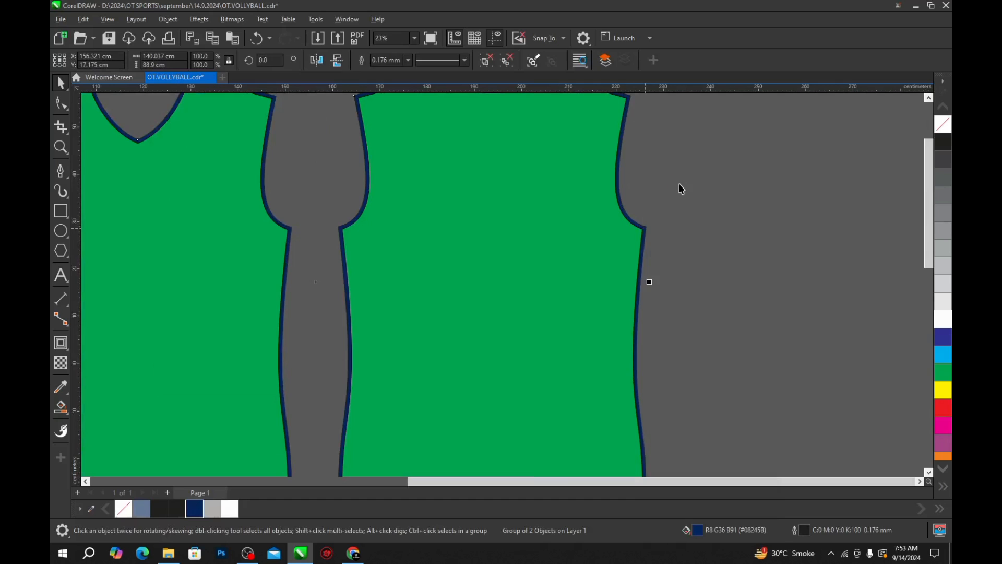
pyautogui.scroll(-2, 696, 241)
pyautogui.click(696, 240)
# Step: PowerClip the original navy front piece inside its green inset contour
pyautogui.scroll(2, 412, 194)
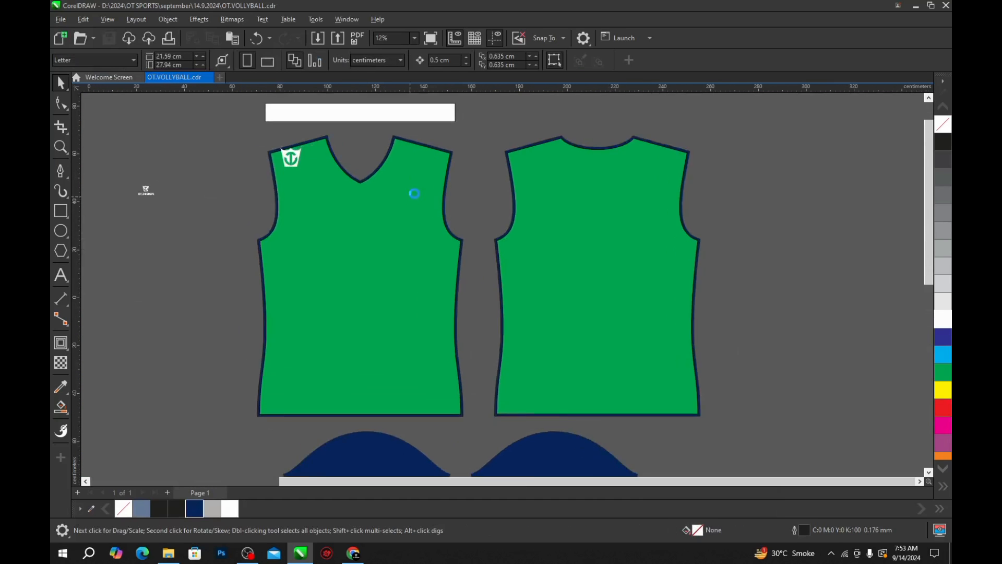
pyautogui.scroll(1, 400, 150)
pyautogui.scroll(1, 344, 166)
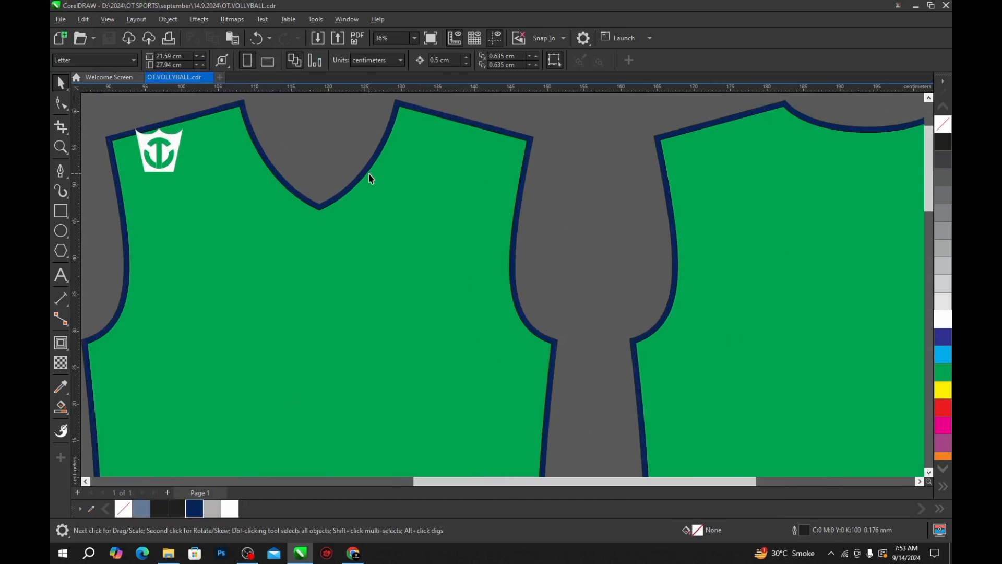
pyautogui.click(363, 168)
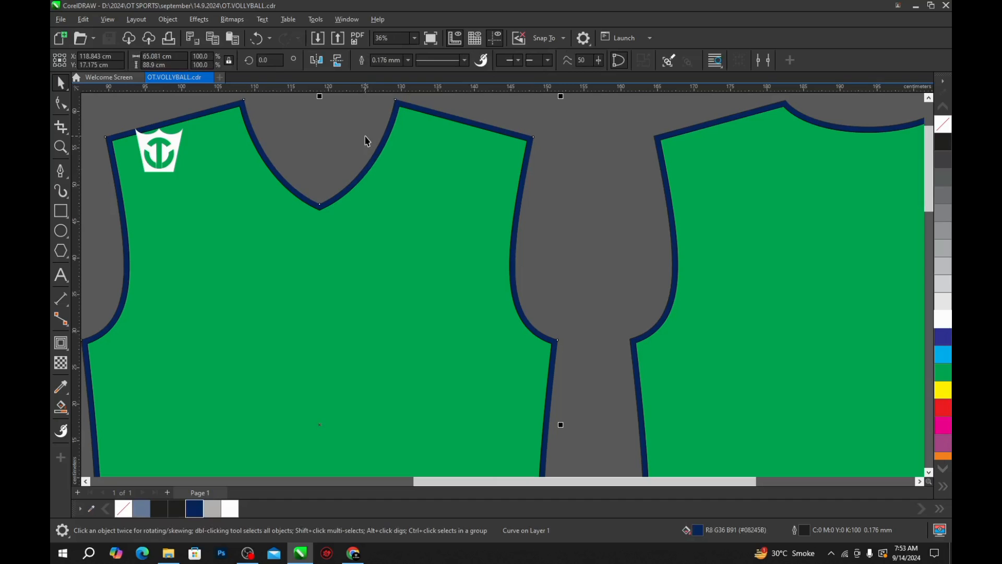
pyautogui.scroll(-1, 368, 151)
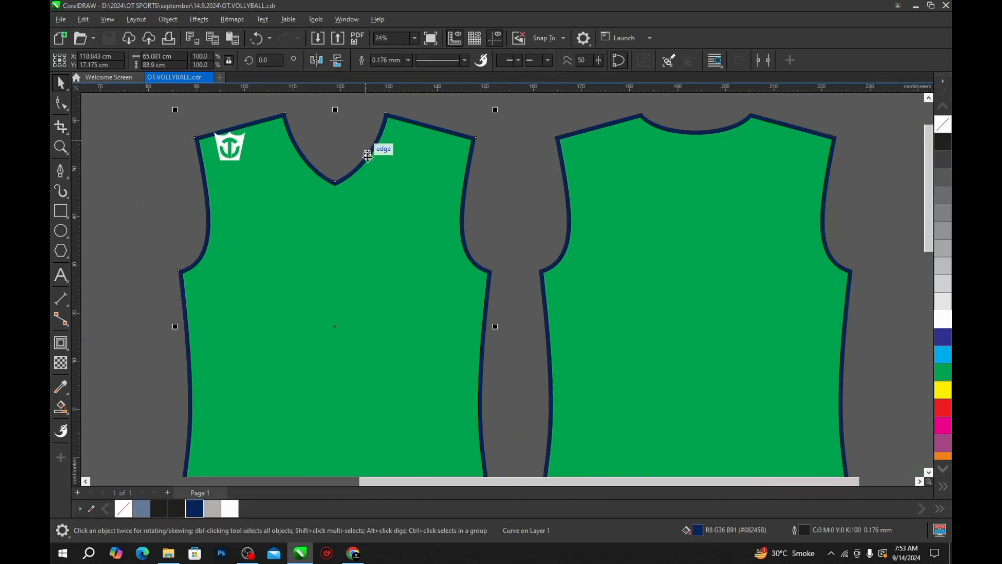
pyautogui.hotkey('ctrl', '1')
pyautogui.click(382, 184)
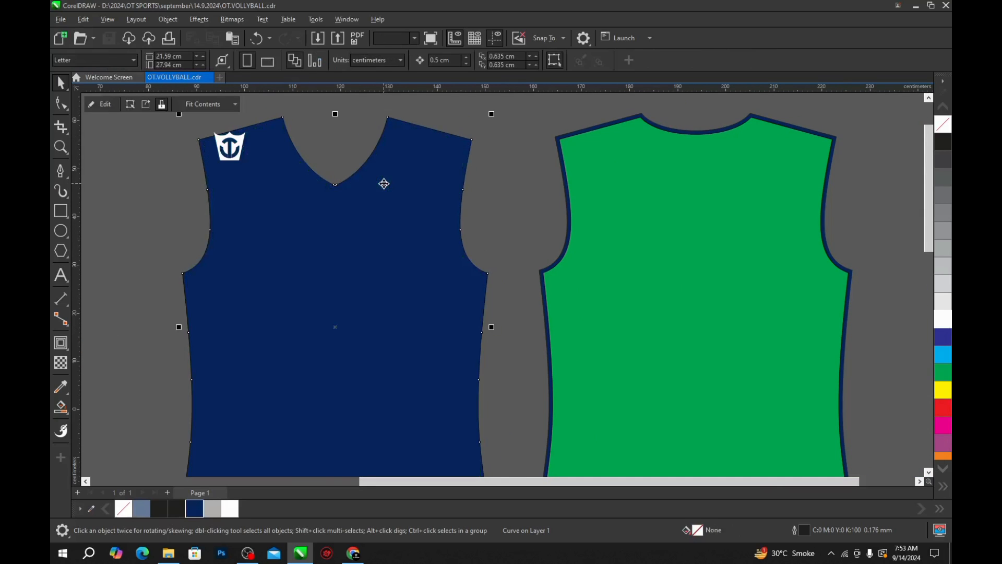
# Step: PowerClip the original navy back piece inside its green inset contour
pyautogui.click(514, 197)
pyautogui.click(566, 199)
pyautogui.hotkey('ctrl', '1')
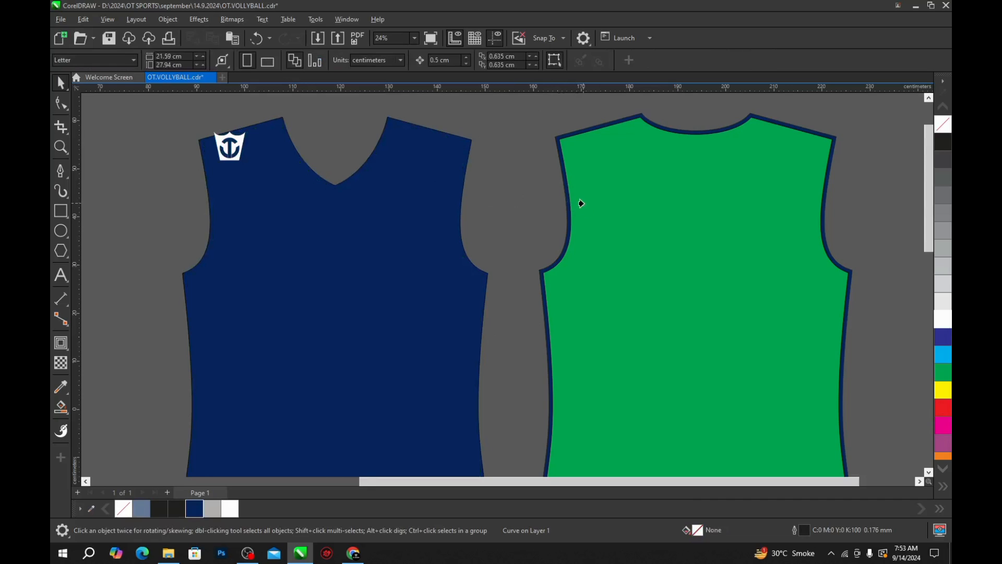
pyautogui.click(579, 202)
pyautogui.click(515, 175)
pyautogui.scroll(-1, 504, 171)
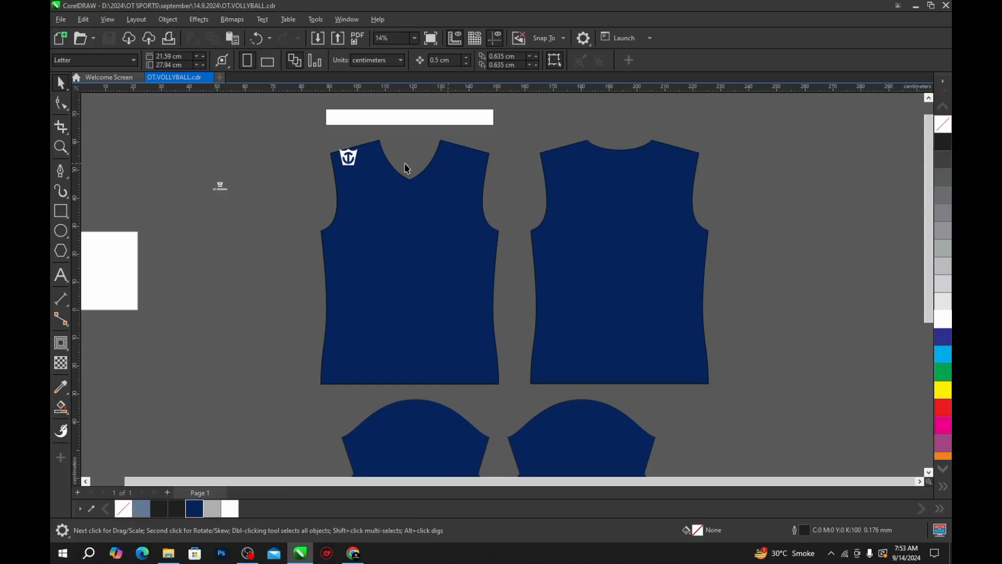
# Step: Move the emblem so its middle tip meets the front's shoulder edge, with its centre at about X 101.1, Y 55.8 cm
pyautogui.scroll(3, 340, 127)
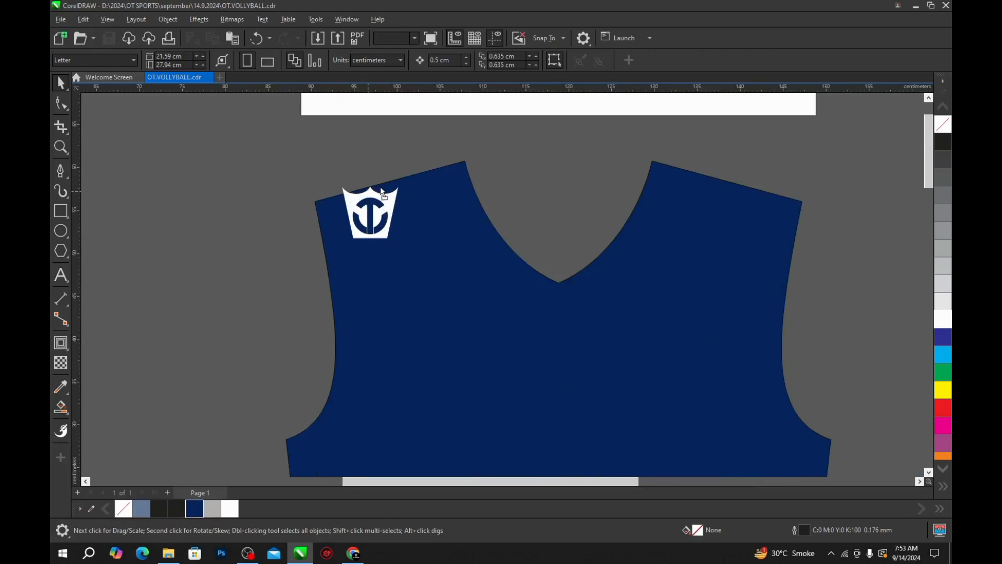
pyautogui.click(368, 194)
pyautogui.scroll(1, 384, 172)
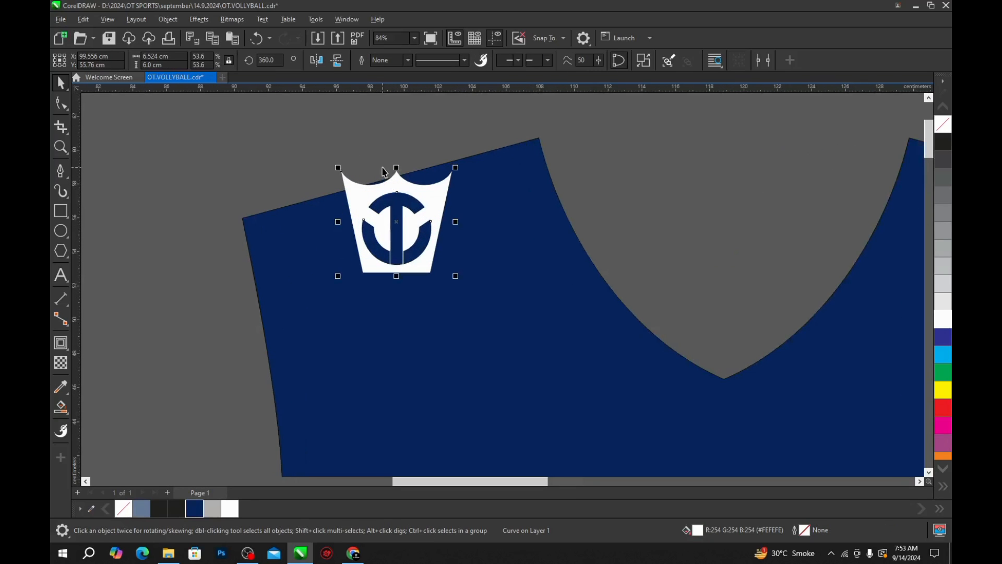
pyautogui.click(392, 181)
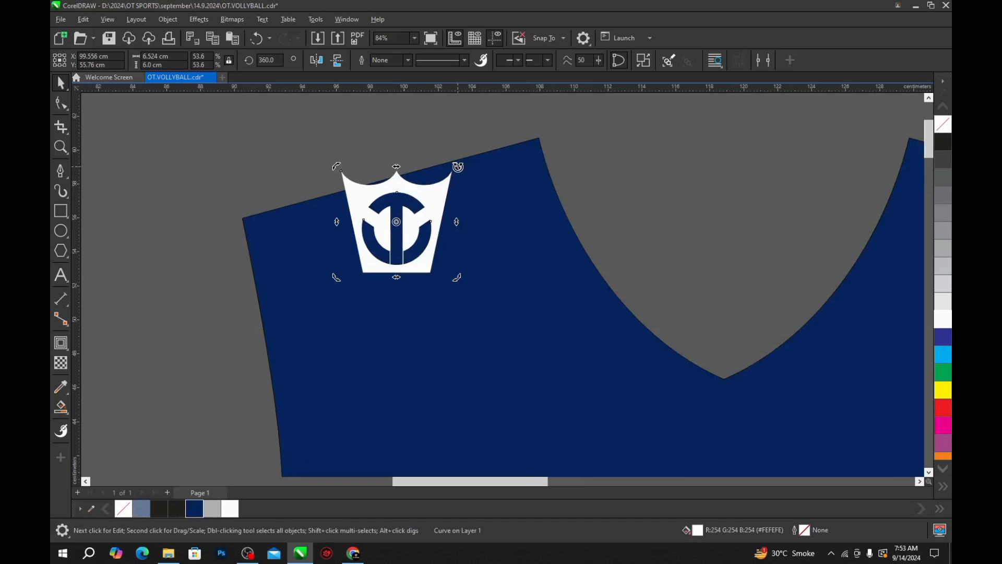
pyautogui.moveTo(458, 165); pyautogui.dragTo(433, 171)
pyautogui.hotkey('ctrl', 'z')
pyautogui.scroll(2, 397, 156)
pyautogui.scroll(5, 431, 175)
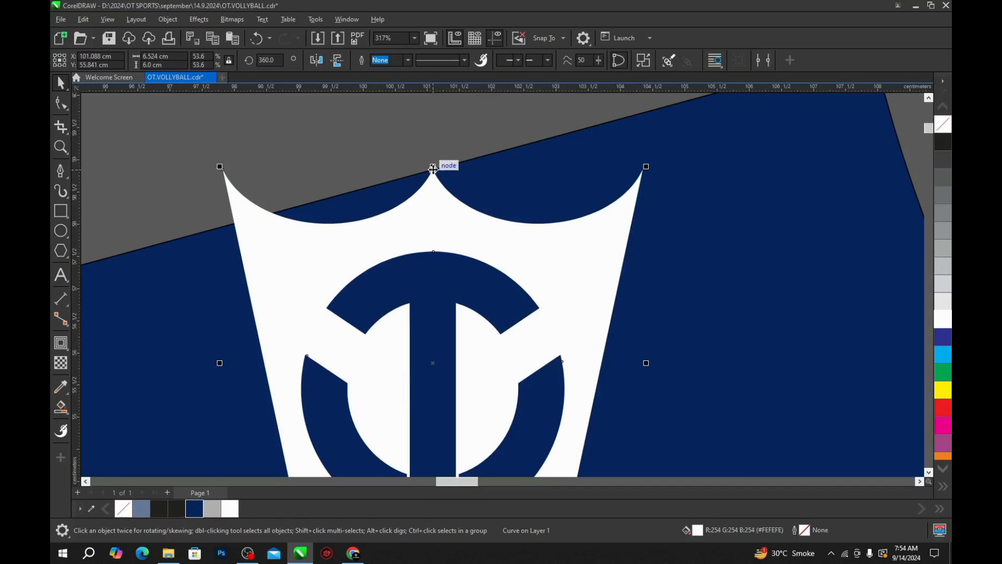
pyautogui.scroll(-5, 433, 171)
# Step: Try to rotate the emblem about its middle tip to about 285.6° so its central bar runs parallel to the shoulder edge
pyautogui.click(446, 261)
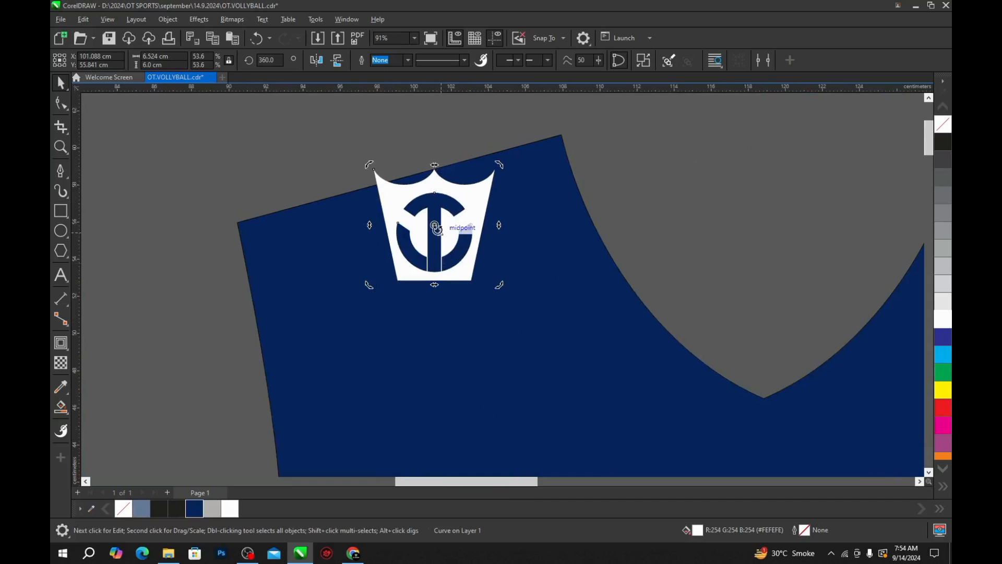
pyautogui.scroll(2, 433, 226)
pyautogui.moveTo(438, 165); pyautogui.dragTo(436, 138)
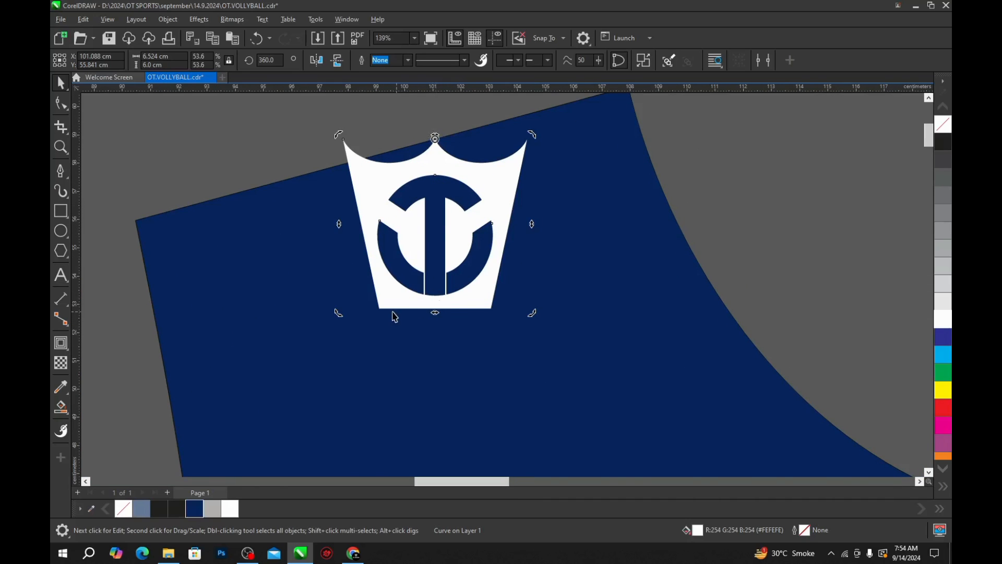
pyautogui.moveTo(339, 312)
pyautogui.mouseDown()
pyautogui.moveTo(320, 271)
pyautogui.moveTo(266, 226)
pyautogui.moveTo(257, 194)
pyautogui.moveTo(272, 184)
pyautogui.mouseUp()
pyautogui.scroll(5, 270, 182)
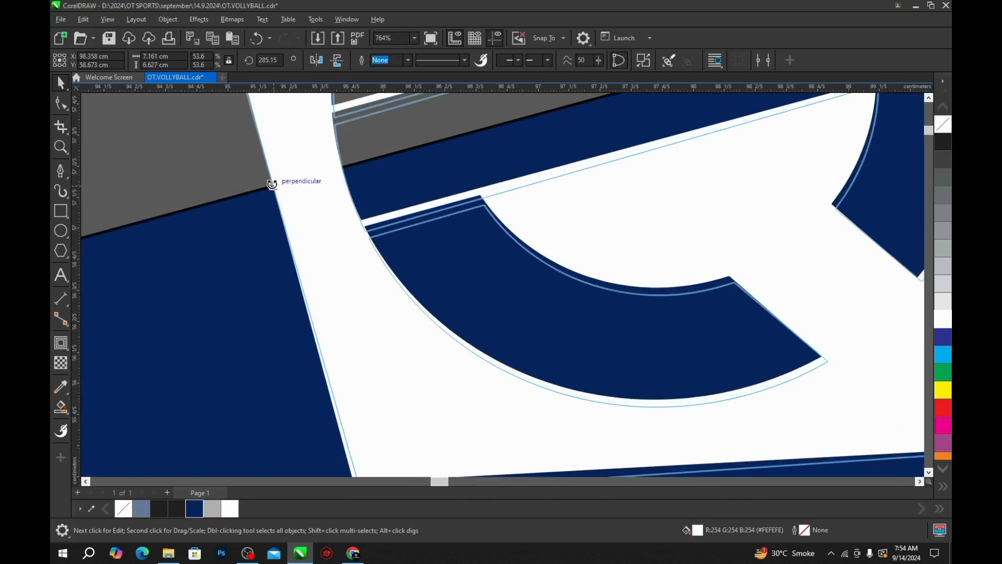
pyautogui.scroll(-5, 327, 214)
pyautogui.scroll(3, 355, 210)
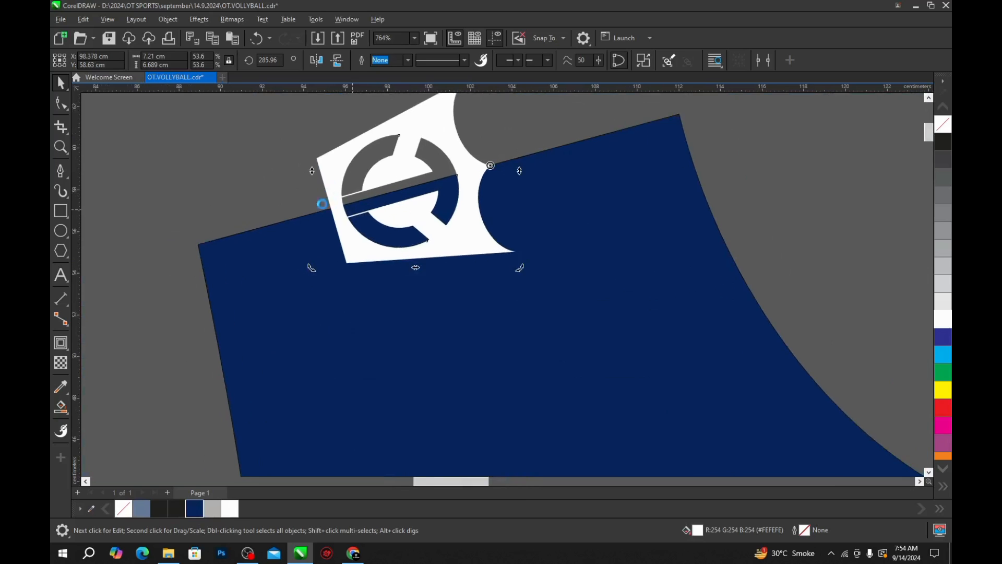
pyautogui.scroll(2, 362, 212)
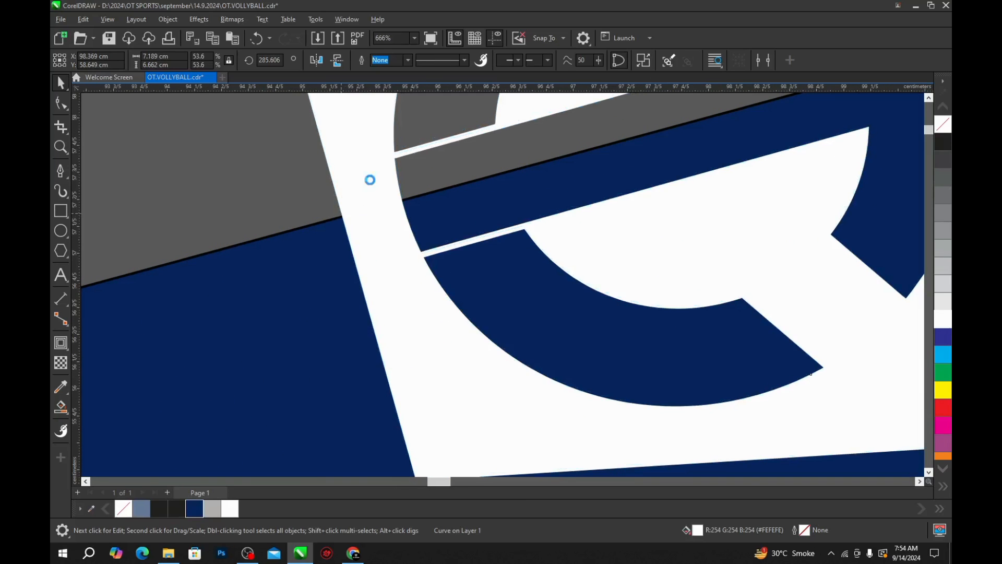
pyautogui.scroll(-10, 369, 177)
pyautogui.click(300, 197)
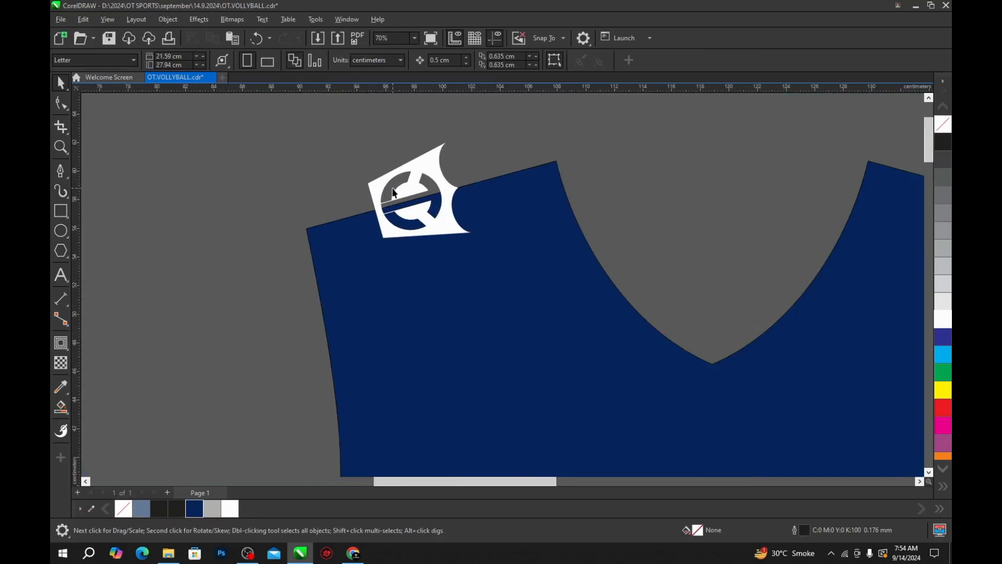
pyautogui.scroll(1, 389, 198)
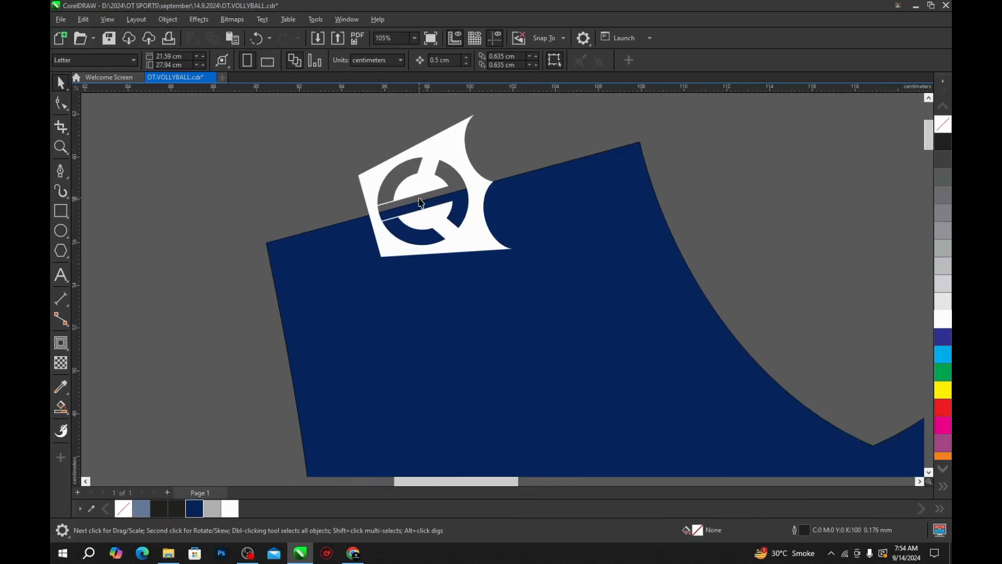
pyautogui.scroll(-1, 393, 204)
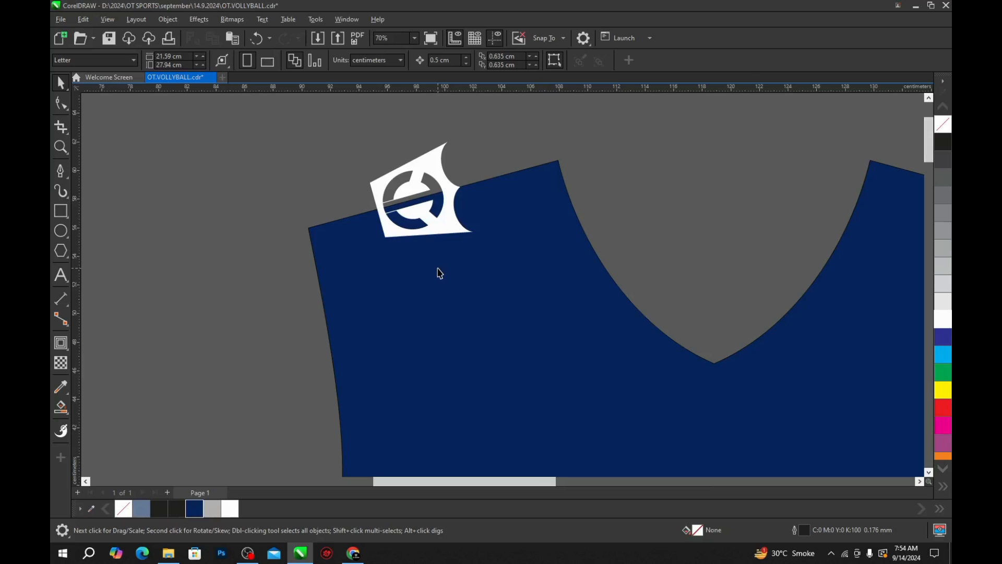
# Step: Undo the emblem's rotation and deselect it
pyautogui.press('Tab')
pyautogui.hotkey('ctrl', 'z')
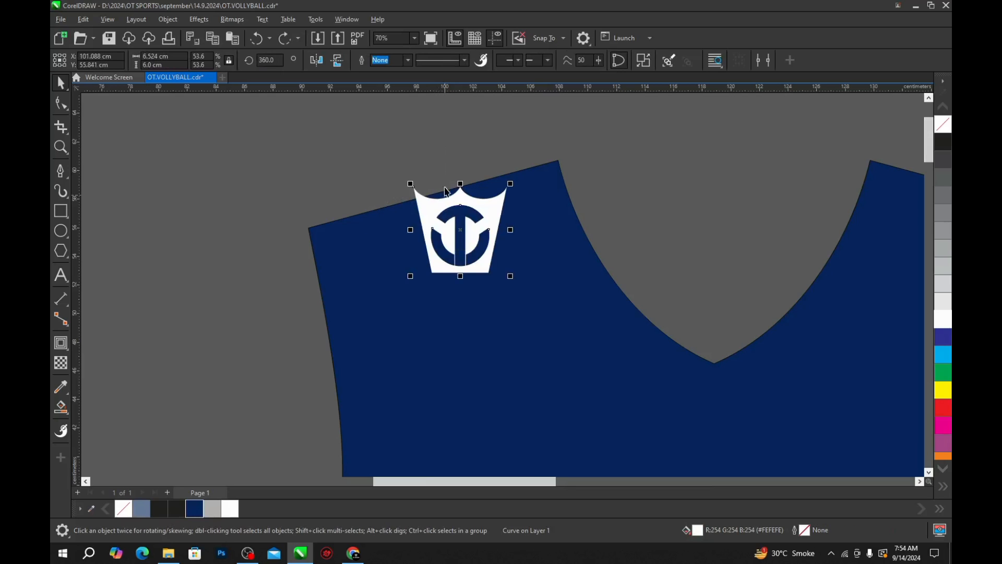
pyautogui.press('Escape')
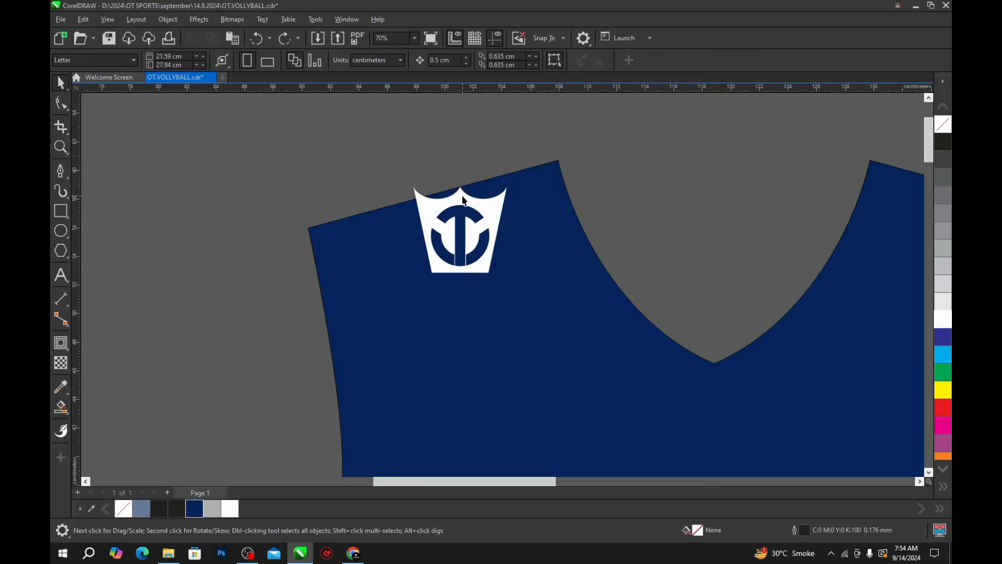
# Step: Draw a vertical guide line about 10.3 cm long through the emblem's middle tip and centre with the Pen tool
pyautogui.click(60, 170)
pyautogui.click(461, 154)
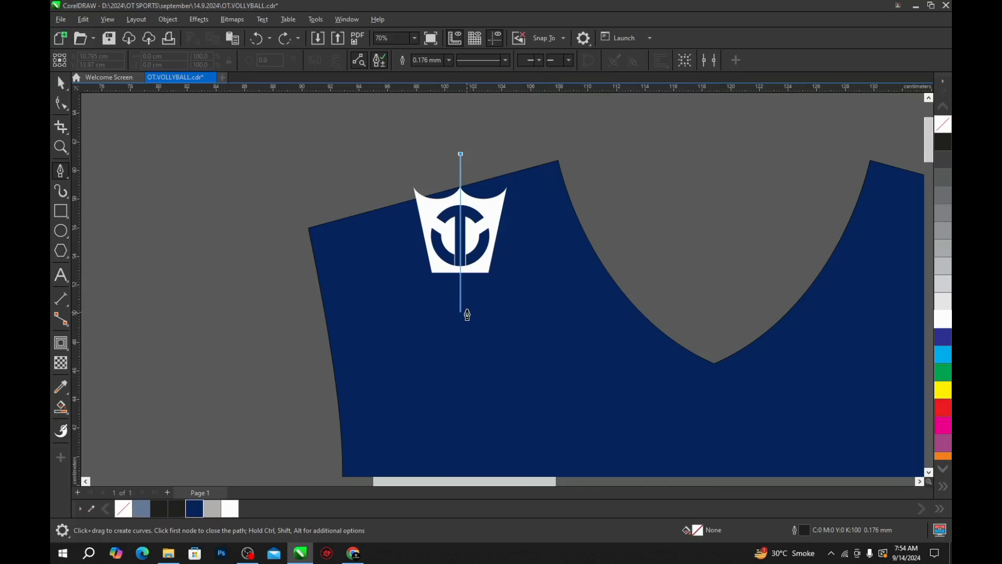
pyautogui.click(460, 304)
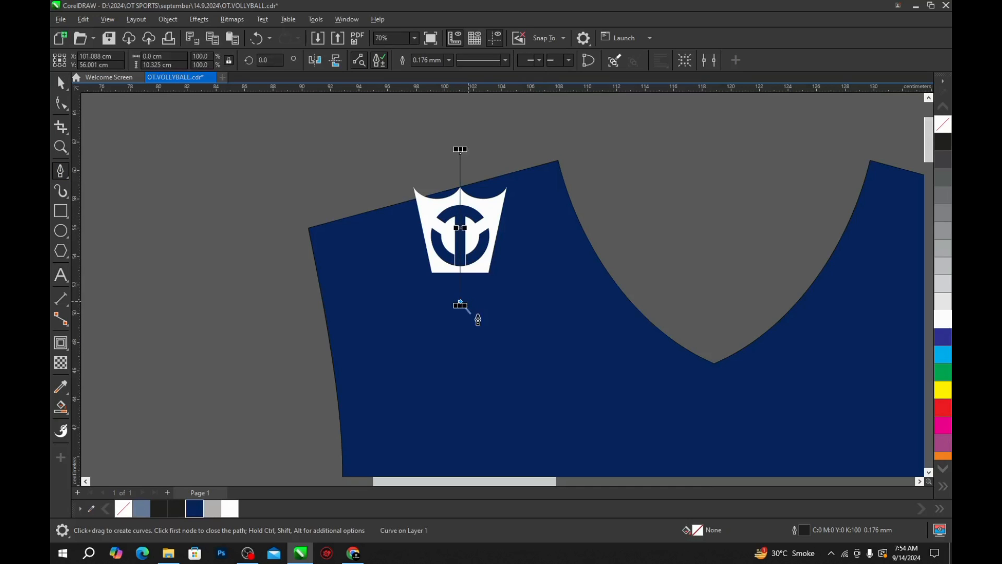
pyautogui.press('space')
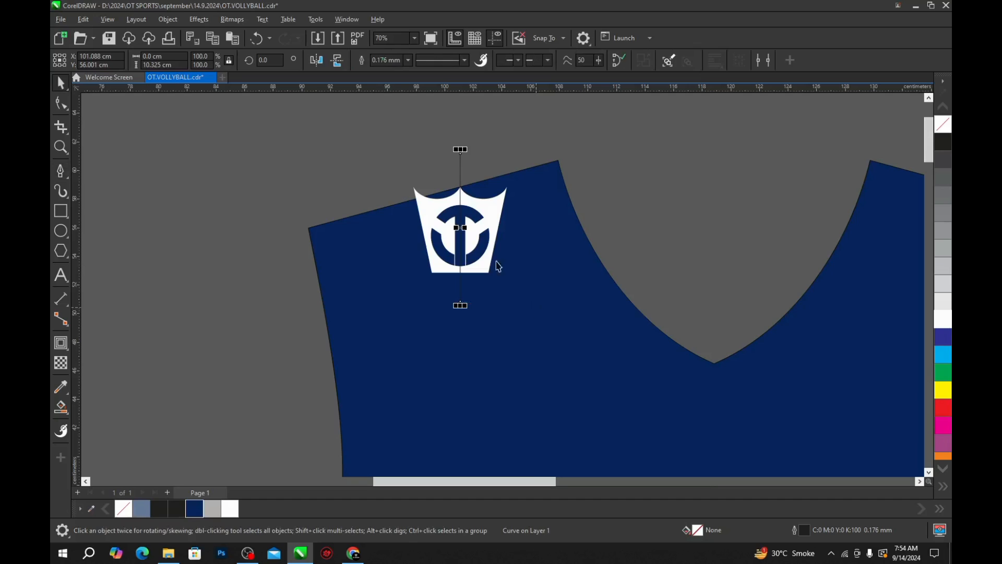
# Step: Group the vertical guide line with the emblem
pyautogui.scroll(2, 461, 208)
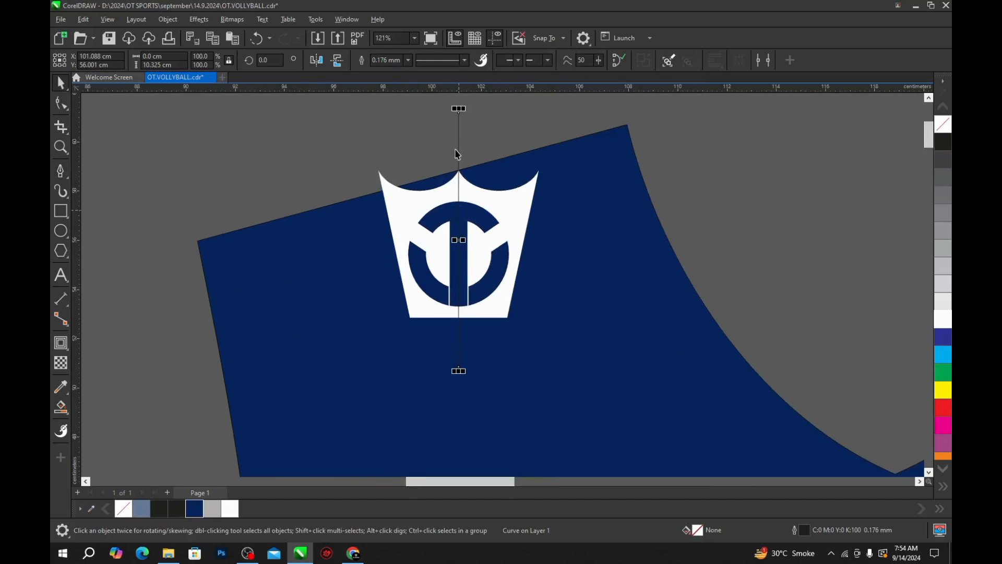
pyautogui.keyDown('shift'); pyautogui.click(509, 204); pyautogui.keyUp('shift')
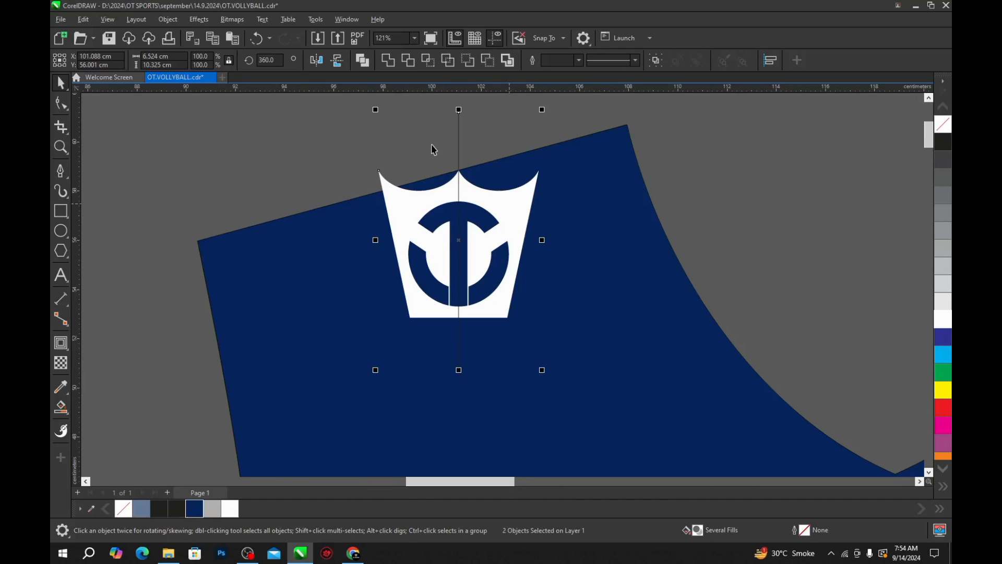
pyautogui.click(456, 148)
pyautogui.click(460, 152)
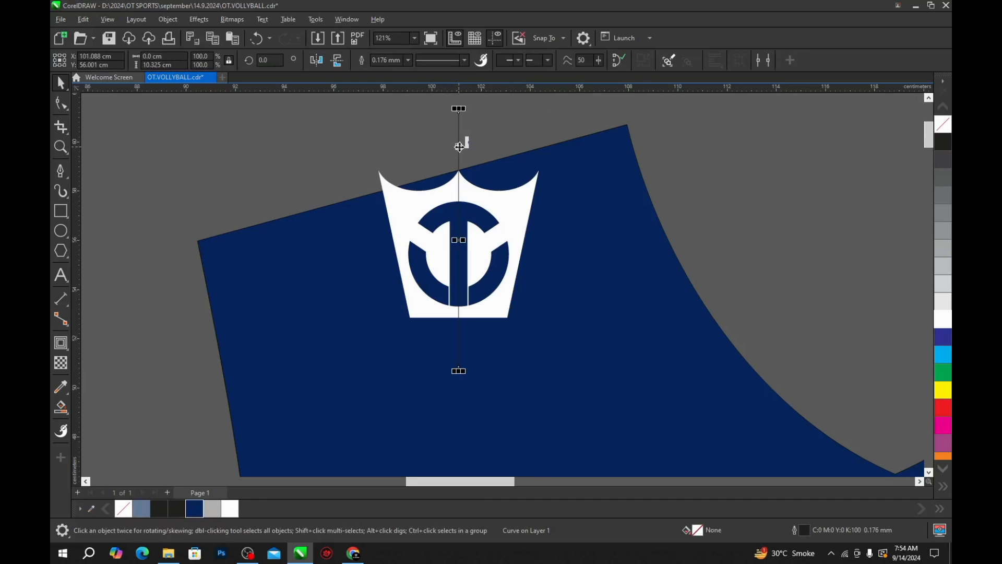
pyautogui.keyDown('shift'); pyautogui.click(501, 199); pyautogui.keyUp('shift')
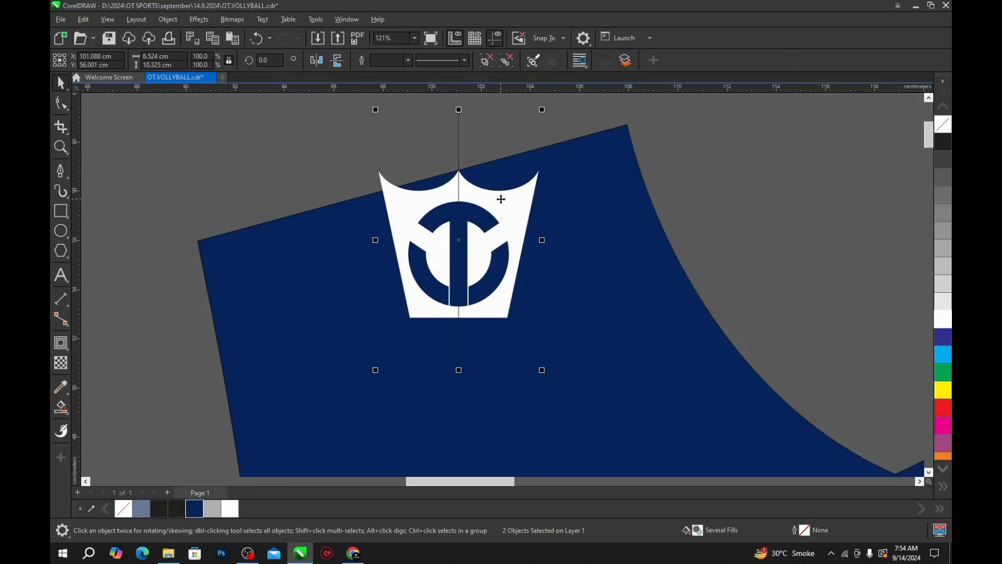
pyautogui.hotkey('ctrl', 'g')
# Step: Rotate the emblem group about the emblem's middle tip to about 285.2° so the guide line follows the shoulder edge
pyautogui.click(438, 197)
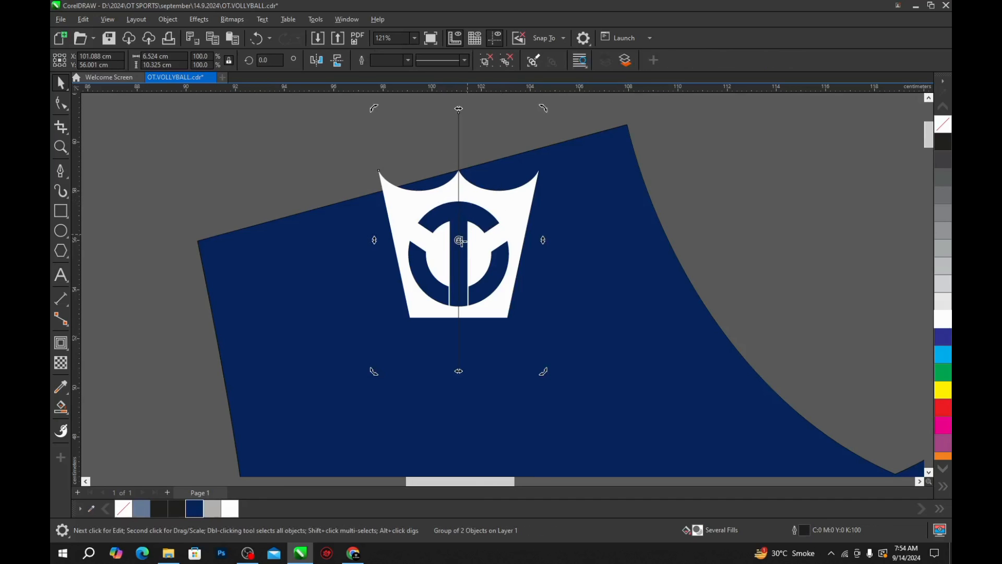
pyautogui.moveTo(459, 240); pyautogui.dragTo(459, 170)
pyautogui.moveTo(451, 314)
pyautogui.mouseDown()
pyautogui.moveTo(391, 299)
pyautogui.moveTo(324, 208)
pyautogui.moveTo(308, 208)
pyautogui.mouseUp()
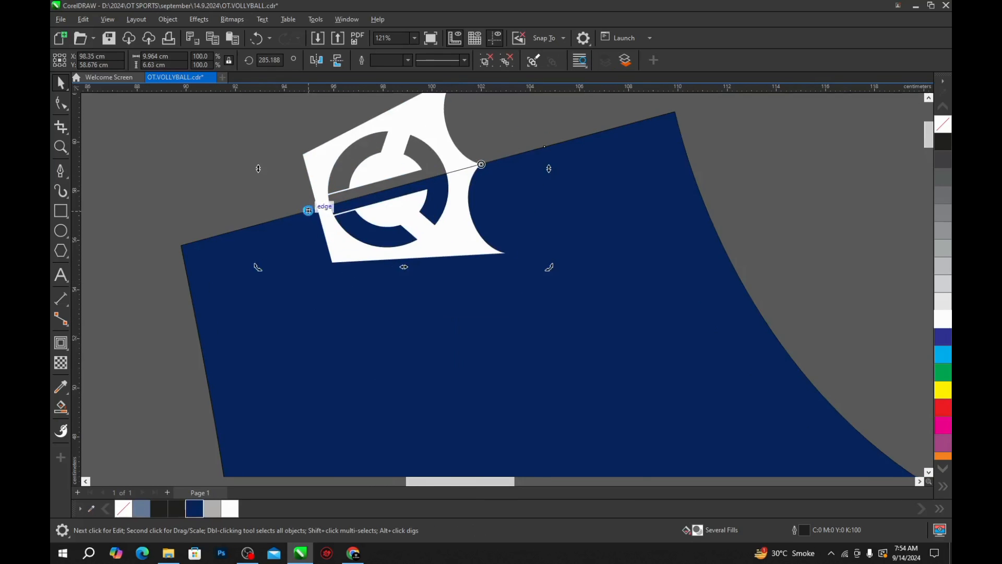
pyautogui.scroll(2, 289, 207)
pyautogui.scroll(3, 312, 208)
pyautogui.scroll(2, 366, 211)
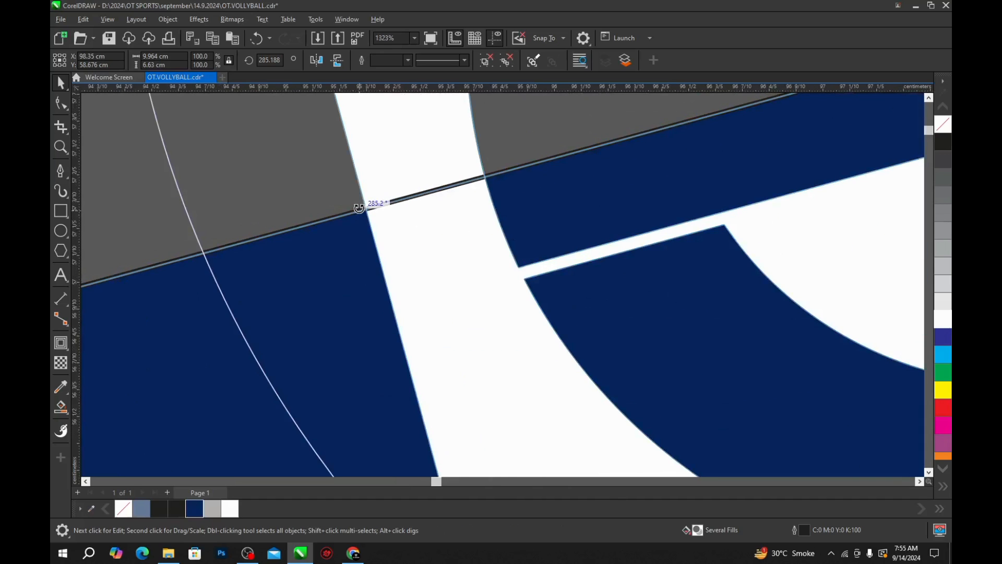
pyautogui.scroll(-2, 365, 211)
pyautogui.scroll(-5, 404, 200)
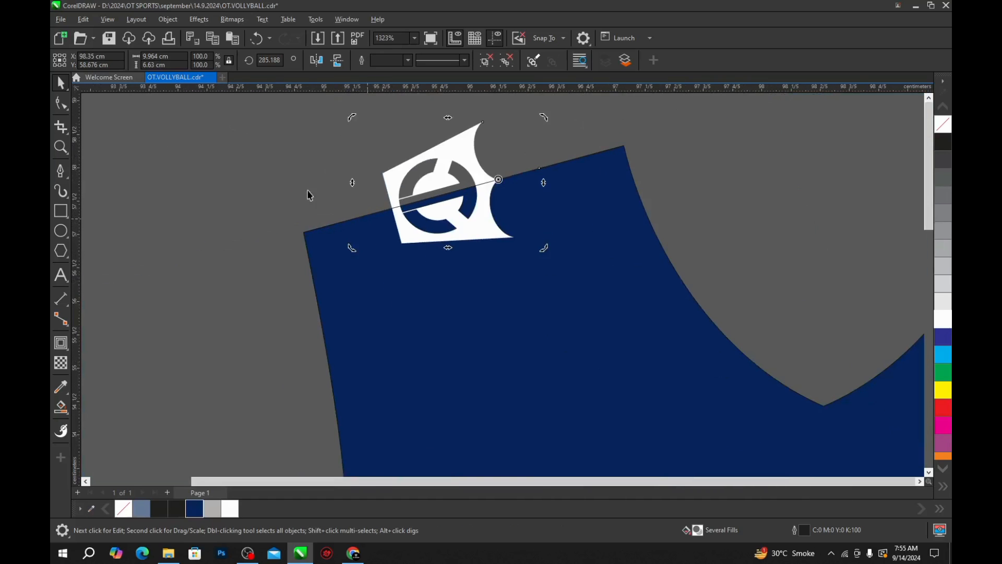
# Step: Separate the guide line from the emblem group and save the document
pyautogui.click(439, 161)
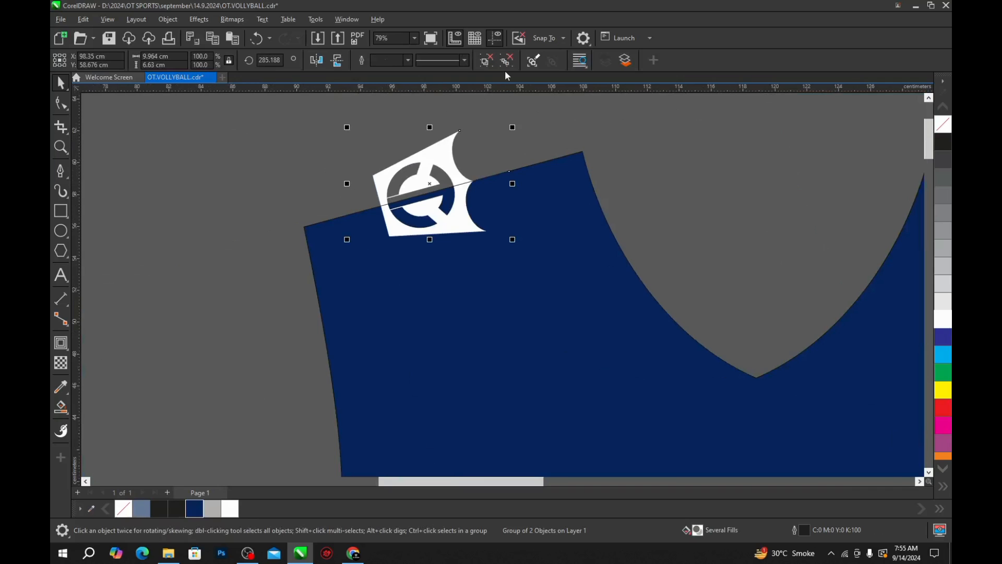
pyautogui.click(398, 194)
pyautogui.scroll(2, 396, 191)
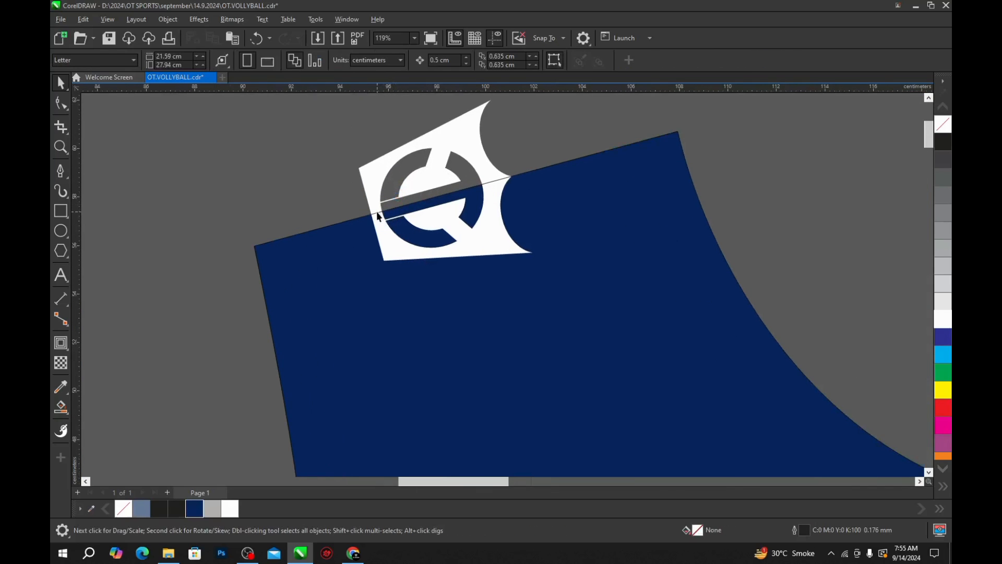
pyautogui.click(378, 215)
pyautogui.click(333, 183)
pyautogui.hotkey('ctrl', 's')
pyautogui.scroll(-2, 477, 219)
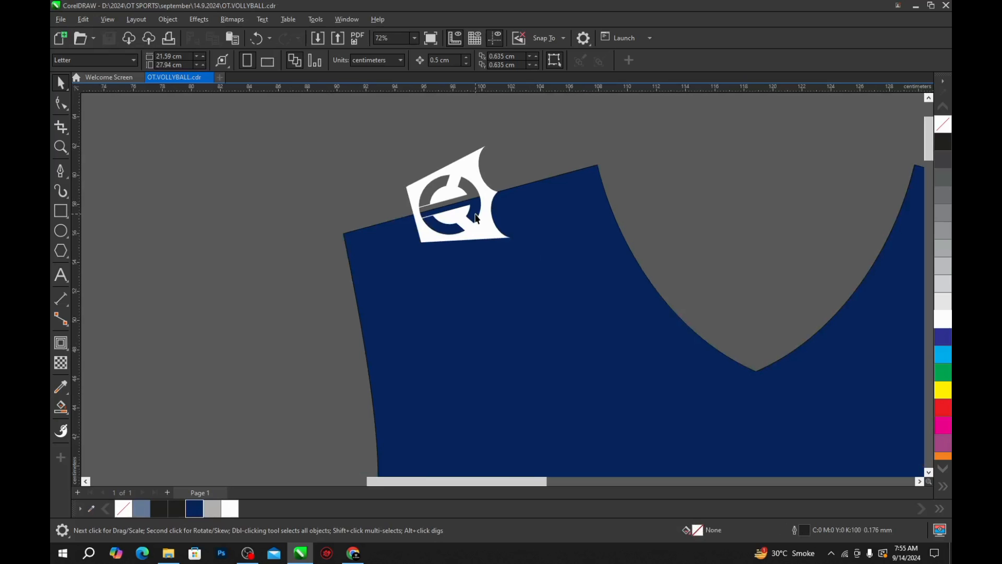
# Step: Extend both ends of the guide line to the two corners of the front's shoulder edge with the Shape tool
pyautogui.click(521, 166)
pyautogui.scroll(2, 525, 211)
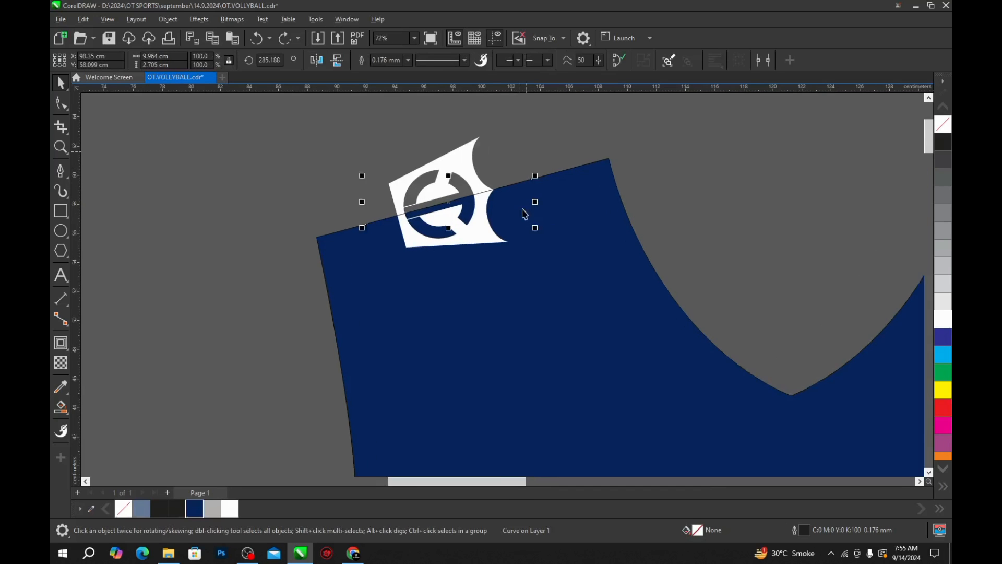
pyautogui.click(64, 106)
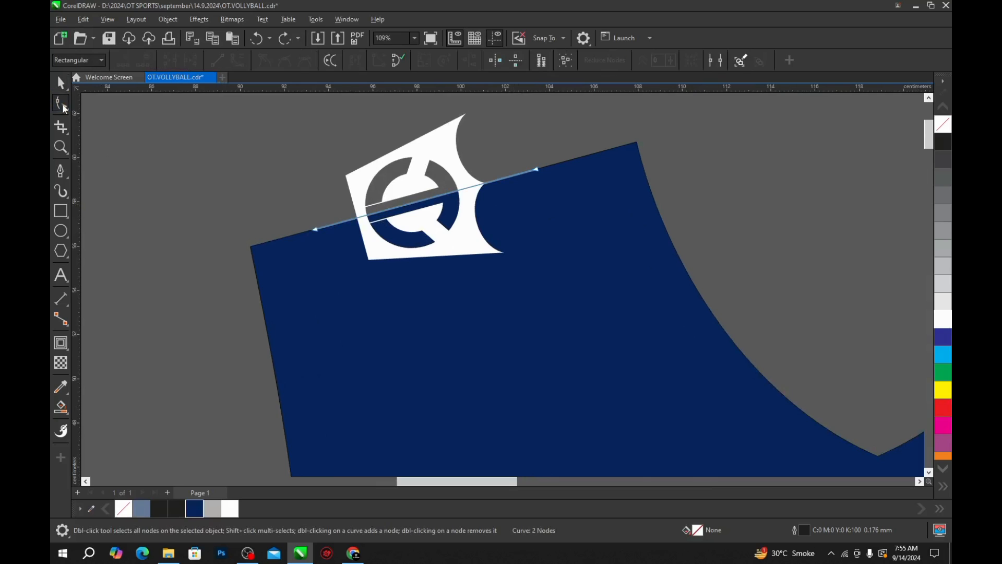
pyautogui.moveTo(317, 230); pyautogui.dragTo(251, 248)
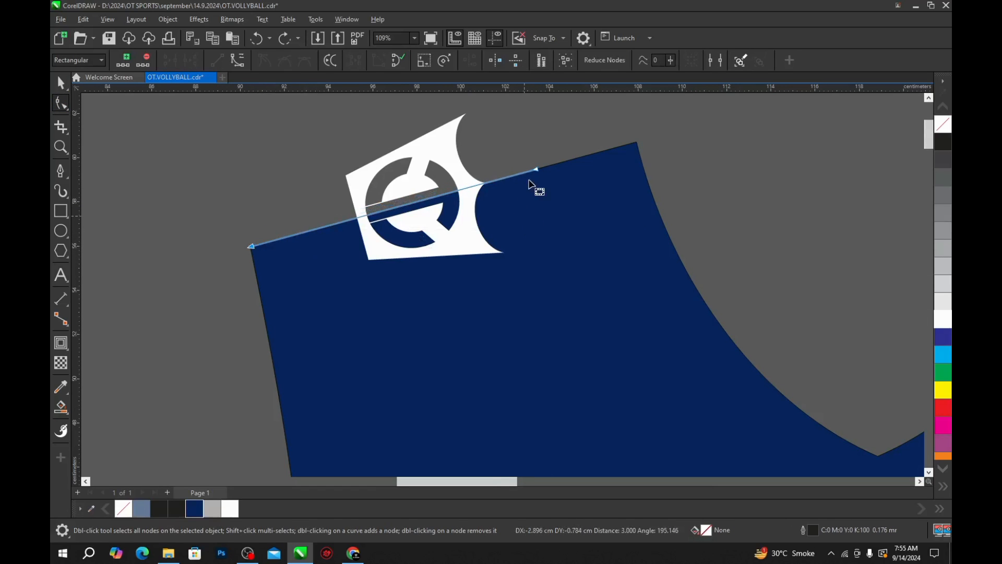
pyautogui.moveTo(537, 170); pyautogui.dragTo(640, 144)
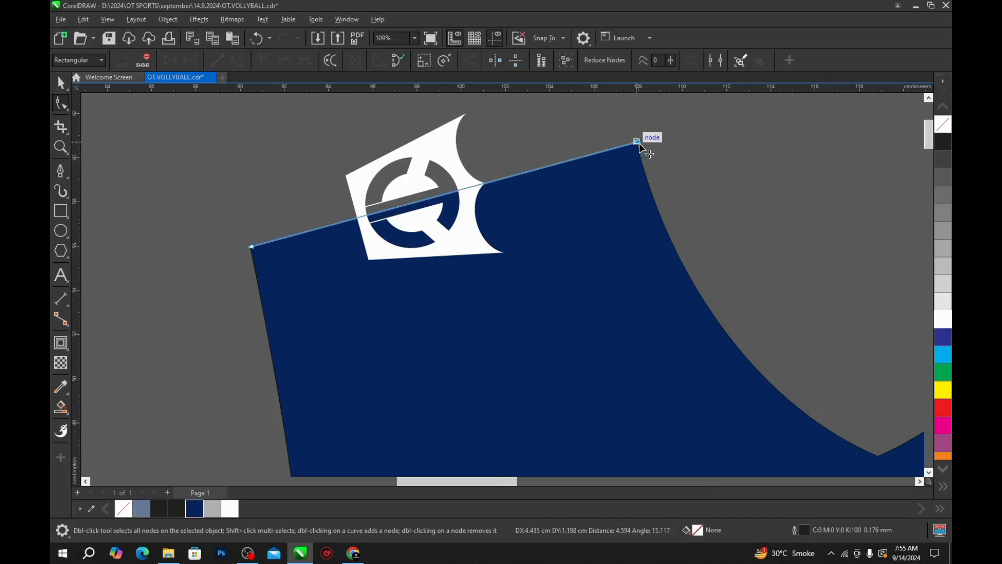
pyautogui.press('space')
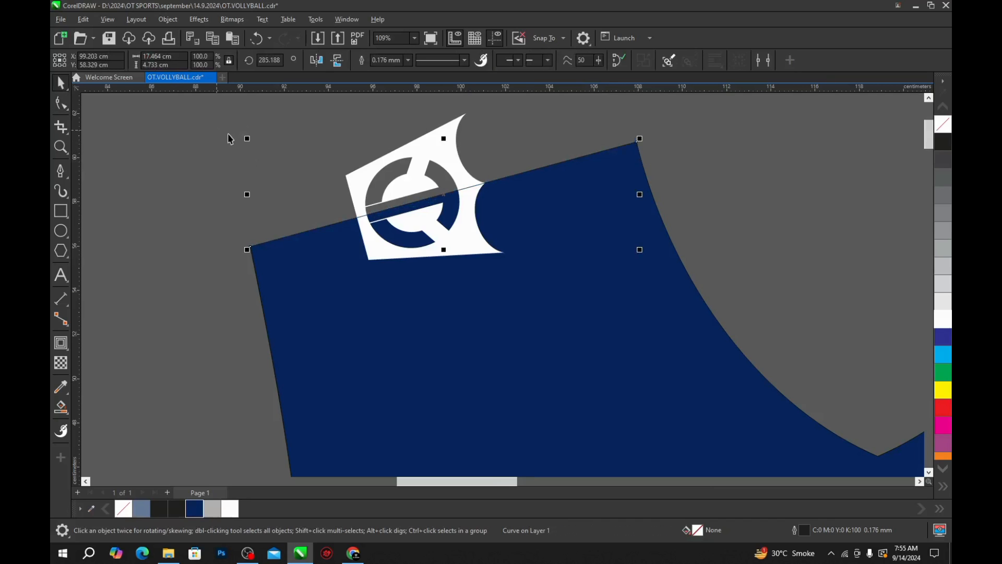
# Step: Delete the guide line running along the front's shoulder edge
pyautogui.click(313, 127)
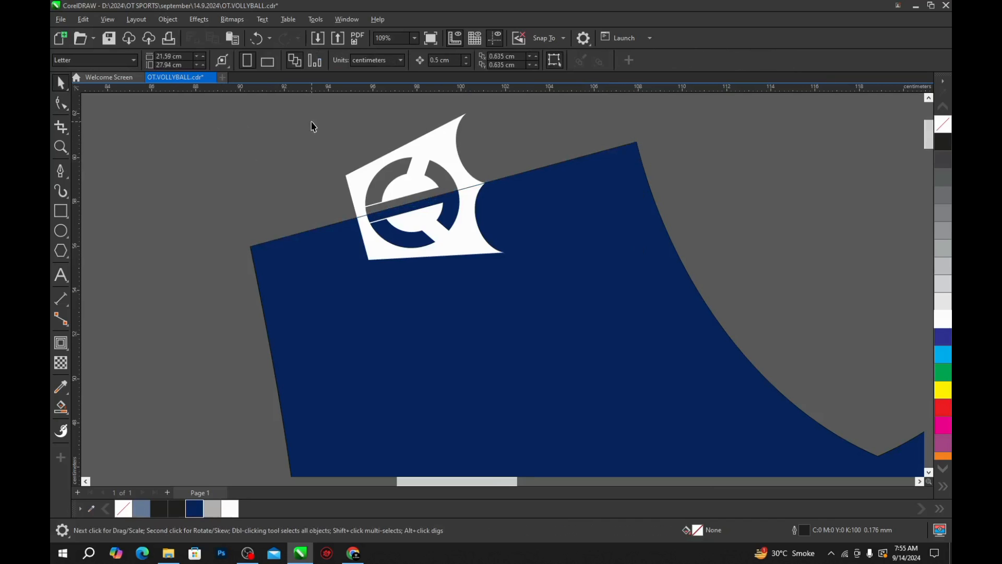
pyautogui.click(436, 145)
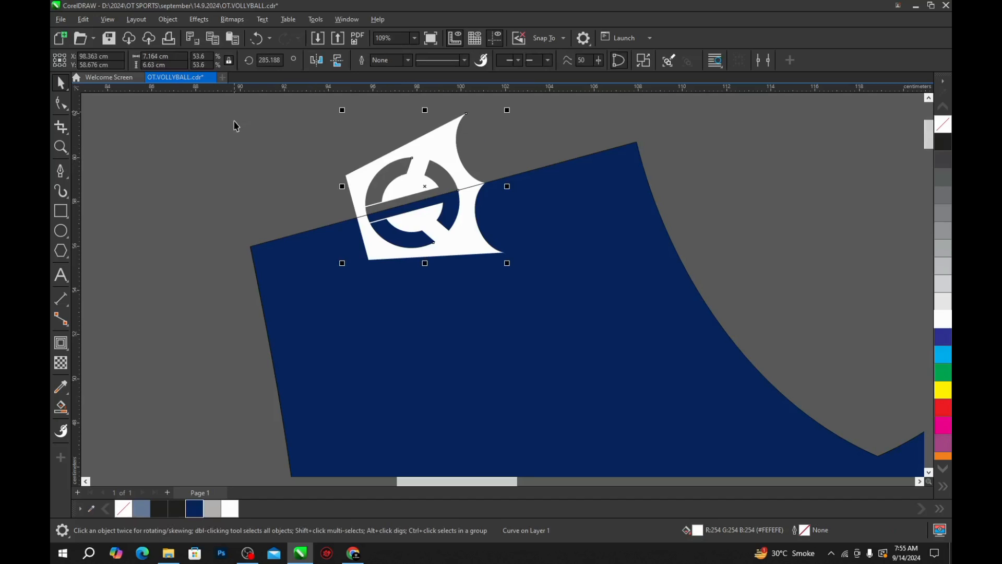
pyautogui.click(183, 175)
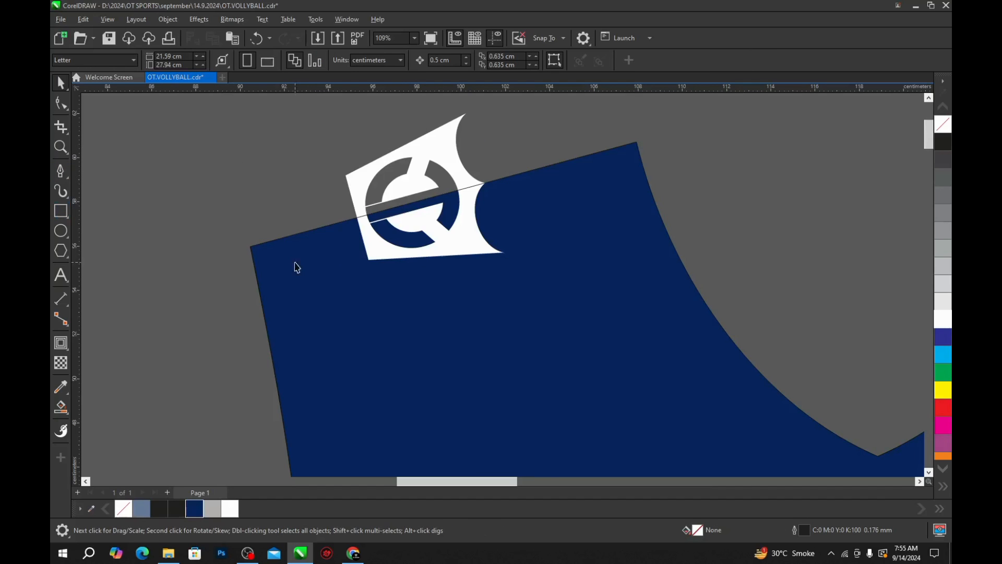
pyautogui.click(280, 226)
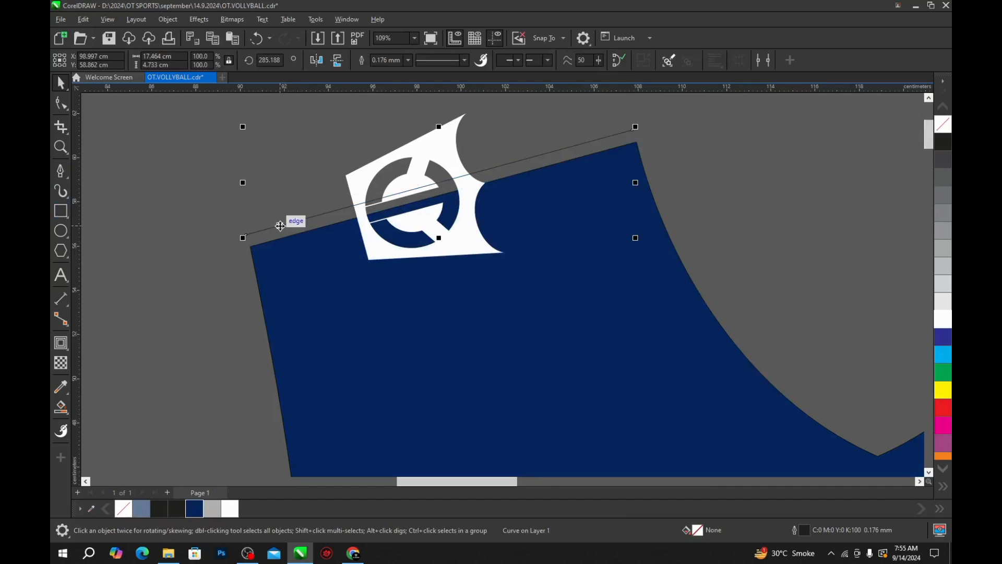
pyautogui.press('Delete')
# Step: Draw a helper rectangle about 17.46 by 4.73 cm spanning the two corners of the front's shoulder edge
pyautogui.click(63, 208)
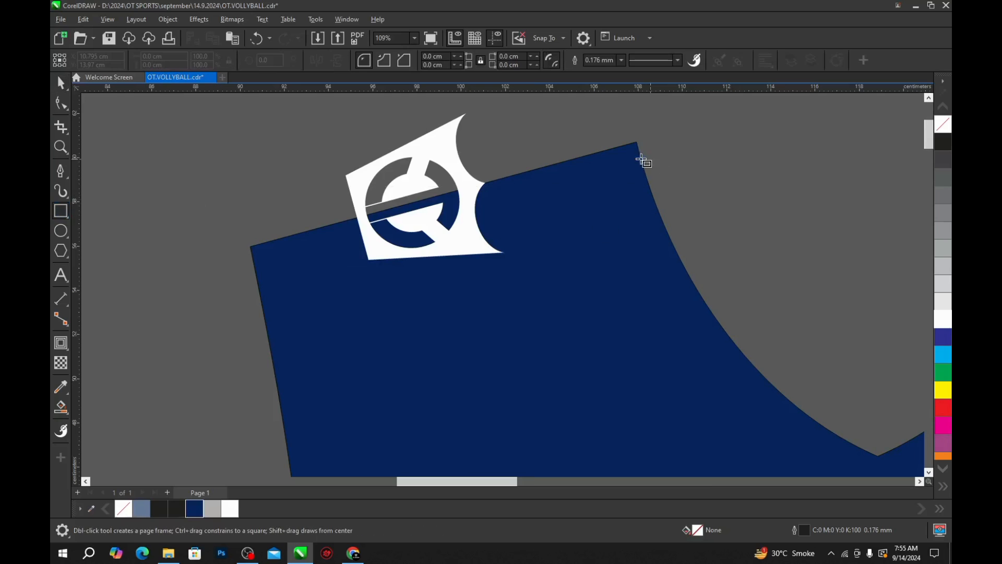
pyautogui.moveTo(638, 141); pyautogui.dragTo(251, 248)
pyautogui.press('space')
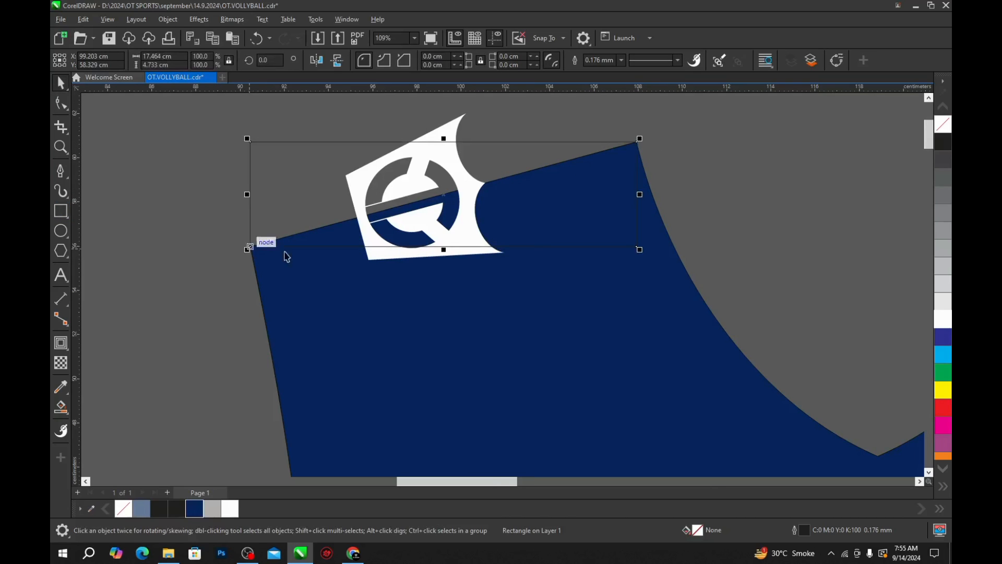
# Step: Centre the emblem horizontally on the helper rectangle, then remove the rectangle
pyautogui.click(420, 127)
pyautogui.click(448, 125)
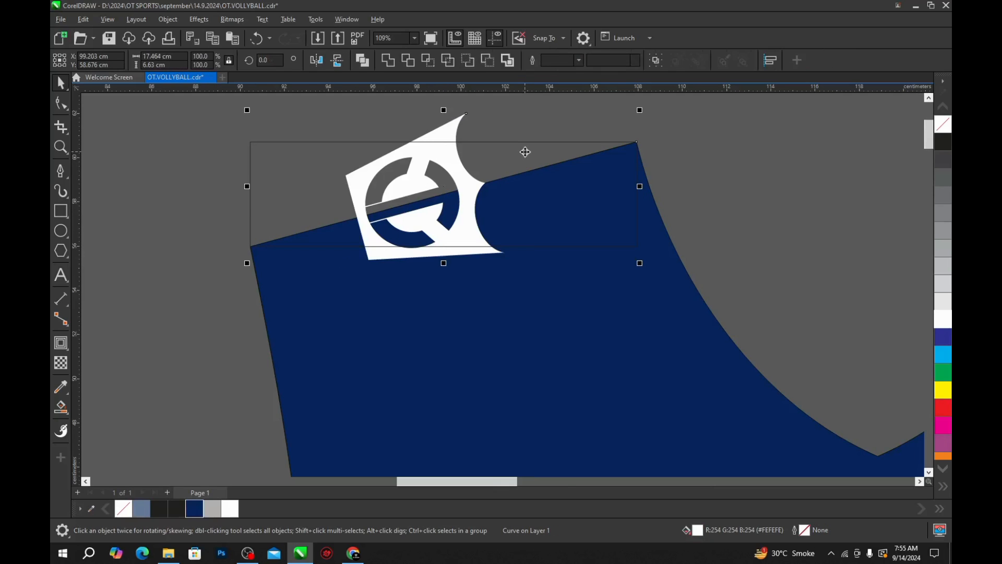
pyautogui.keyDown('shift'); pyautogui.click(526, 152); pyautogui.keyUp('shift')
pyautogui.press('c')
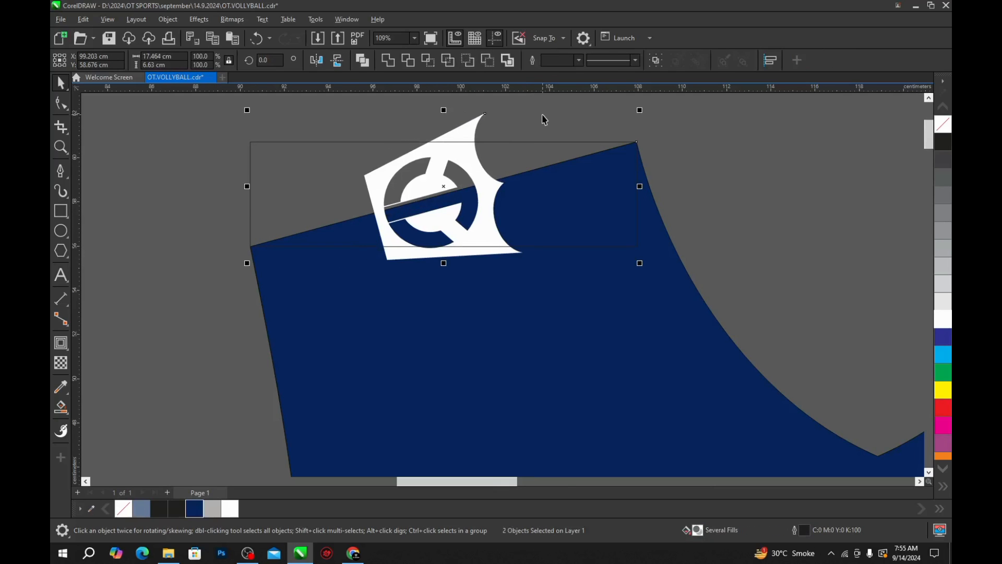
pyautogui.click(526, 142)
pyautogui.scroll(-1, 489, 184)
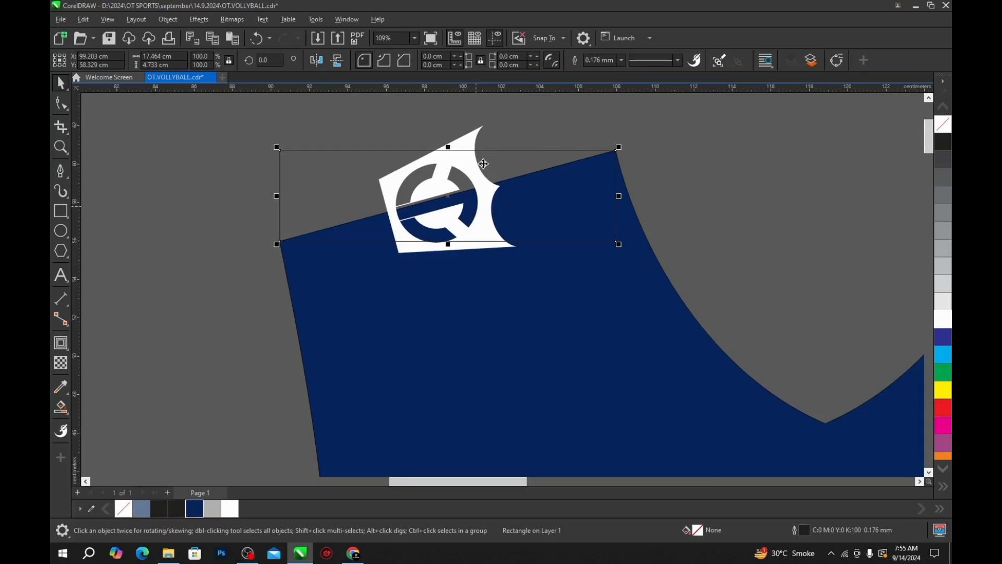
pyautogui.click(541, 158)
# Step: Move the emblem straight up so its middle tip snaps onto the shoulder edge, and save the document
pyautogui.click(463, 151)
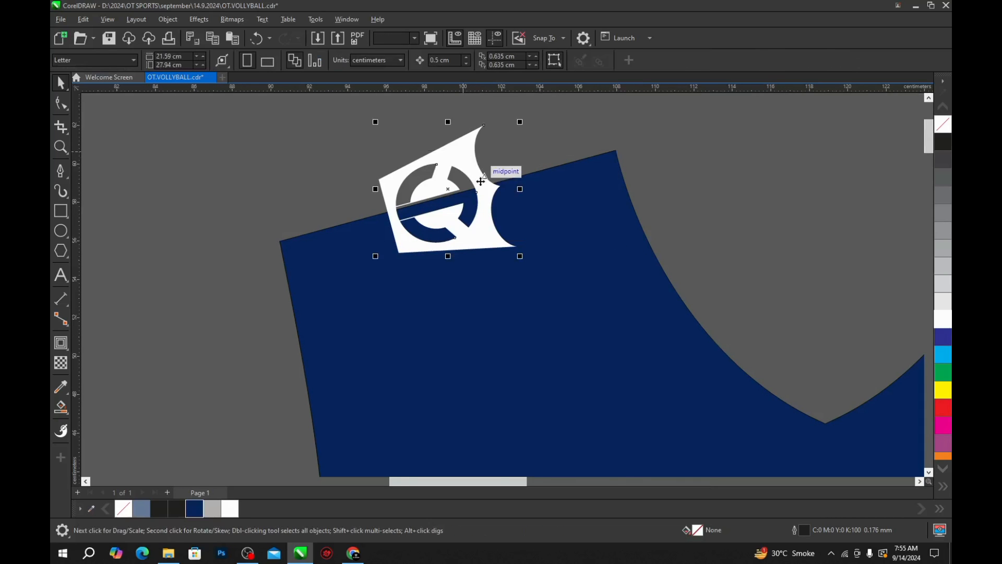
pyautogui.scroll(3, 498, 187)
pyautogui.scroll(13, 498, 187)
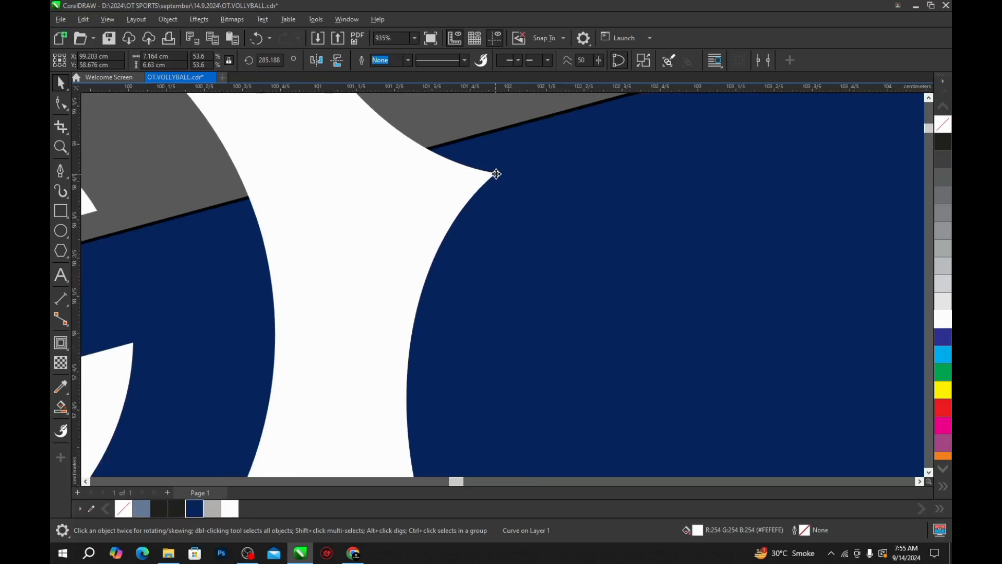
pyautogui.moveTo(497, 173); pyautogui.dragTo(494, 130)
pyautogui.scroll(-10, 456, 168)
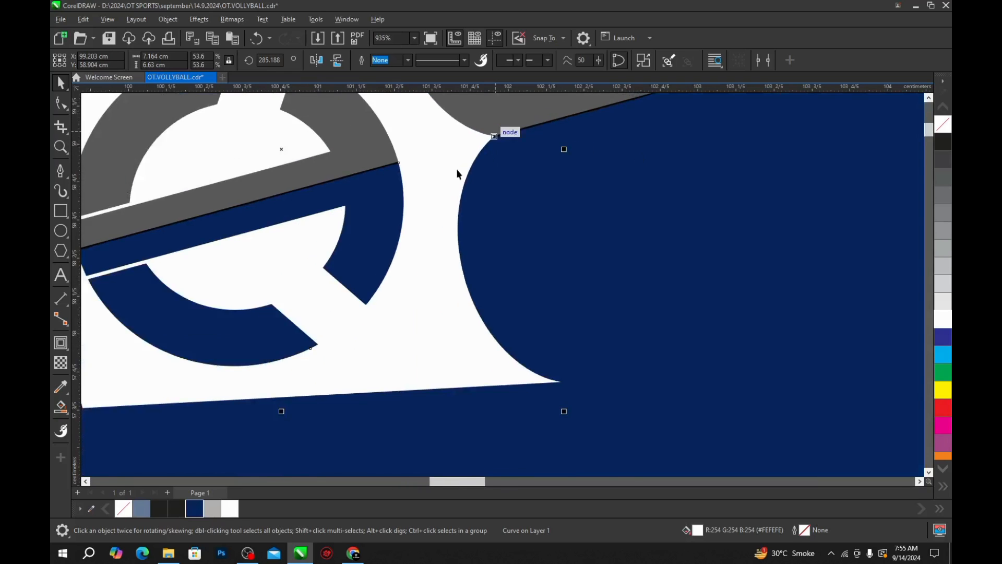
pyautogui.scroll(-8, 439, 198)
pyautogui.click(335, 150)
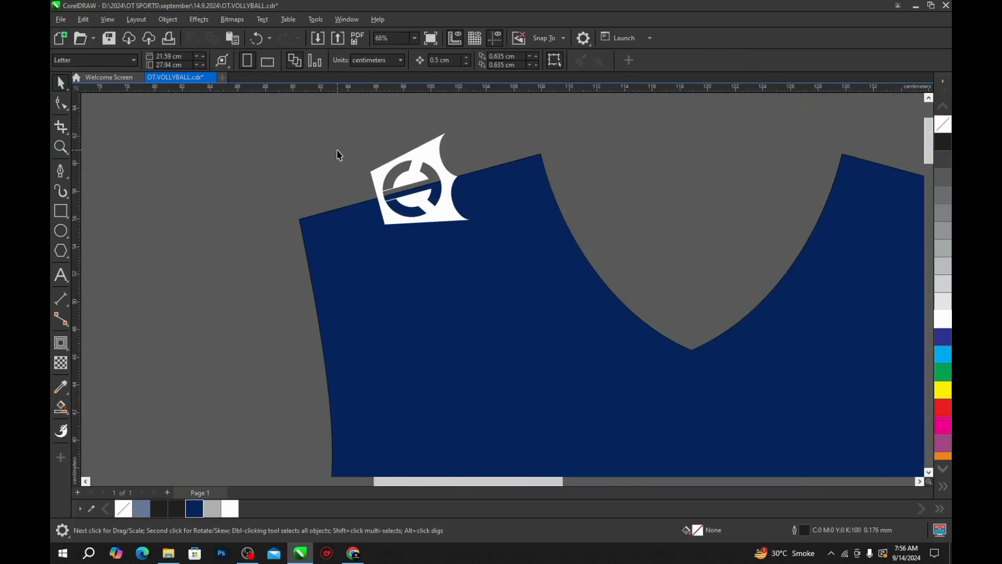
pyautogui.scroll(-2, 354, 204)
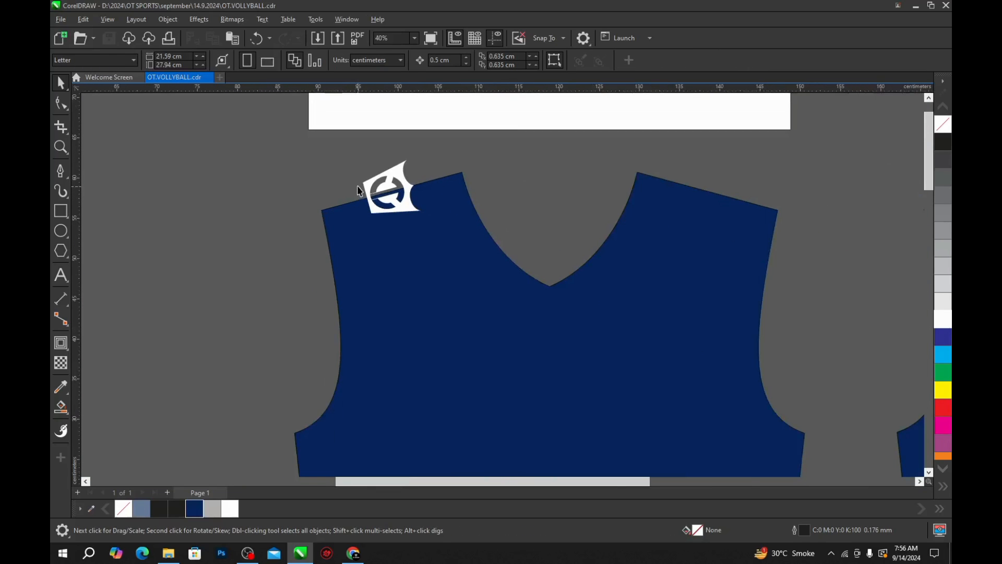
# Step: PowerClip the emblem inside the jersey front so it is trimmed at the shoulder edge
pyautogui.scroll(-4, 358, 189)
pyautogui.scroll(3, 364, 204)
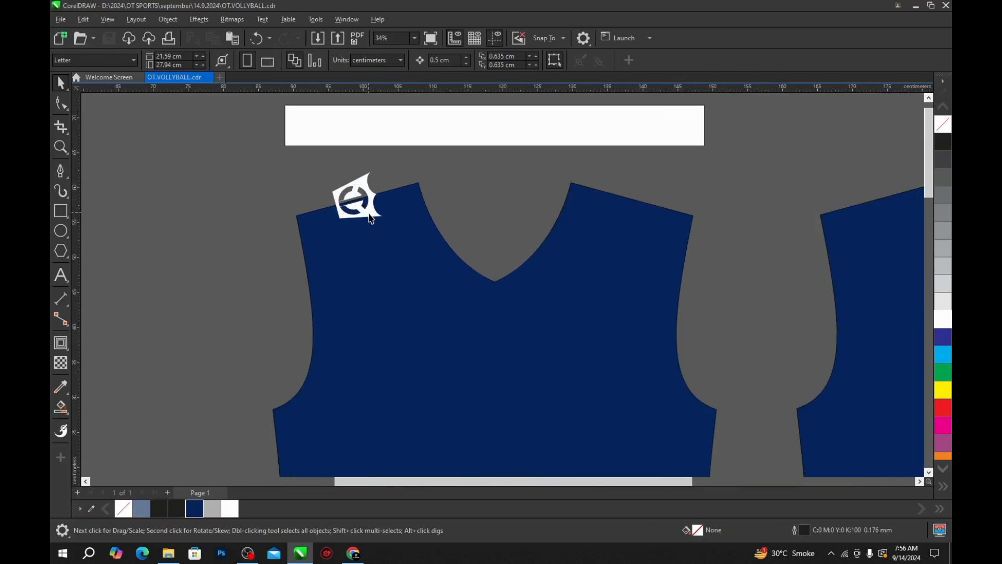
pyautogui.click(370, 215)
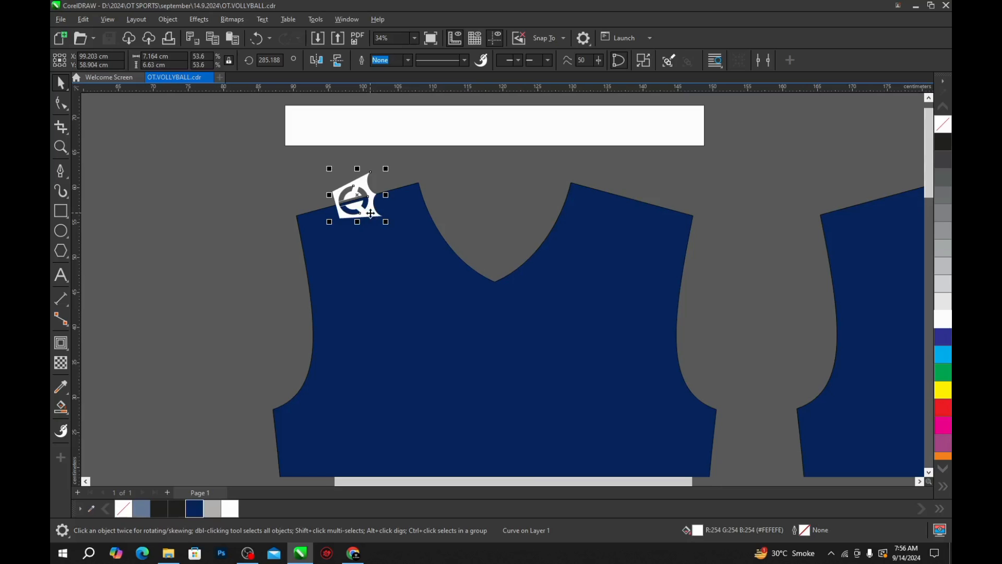
pyautogui.click(364, 245)
pyautogui.click(284, 206)
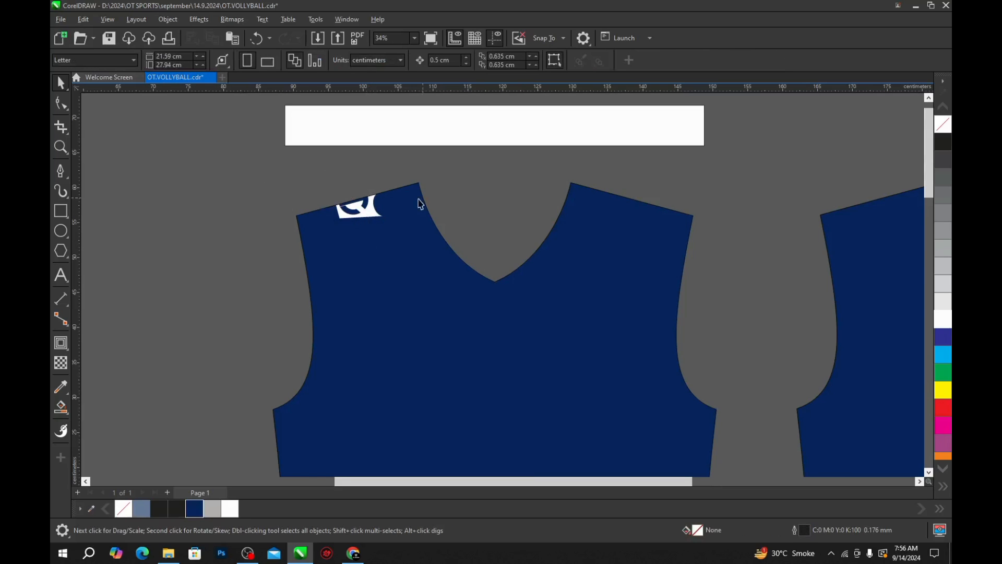
# Step: Move the back piece over the front, snapping its outer shoulder corner to the neck-side corner of the front's emblem shoulder
pyautogui.scroll(-3, 421, 204)
pyautogui.scroll(-1, 656, 245)
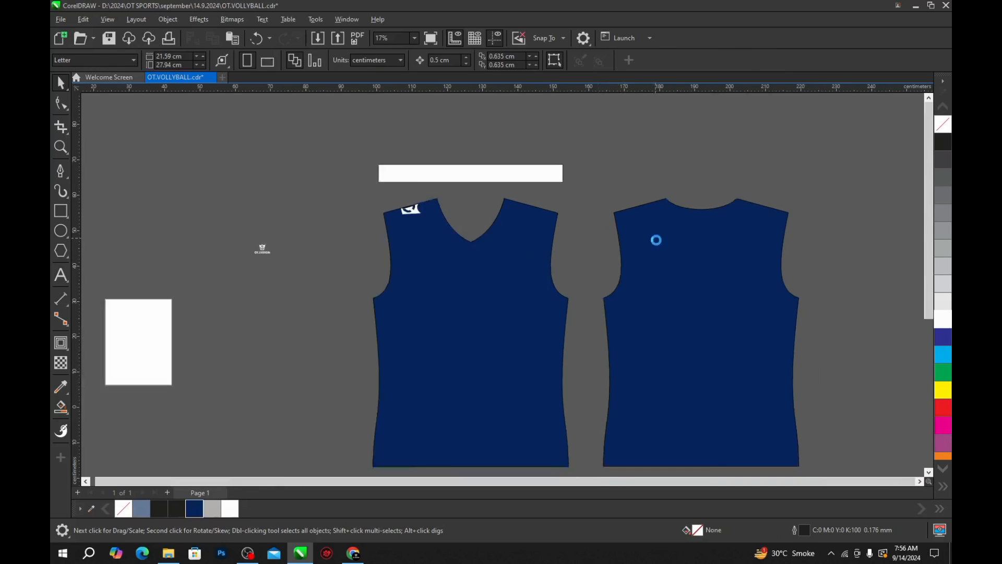
pyautogui.click(659, 242)
pyautogui.moveTo(661, 223); pyautogui.dragTo(526, 216)
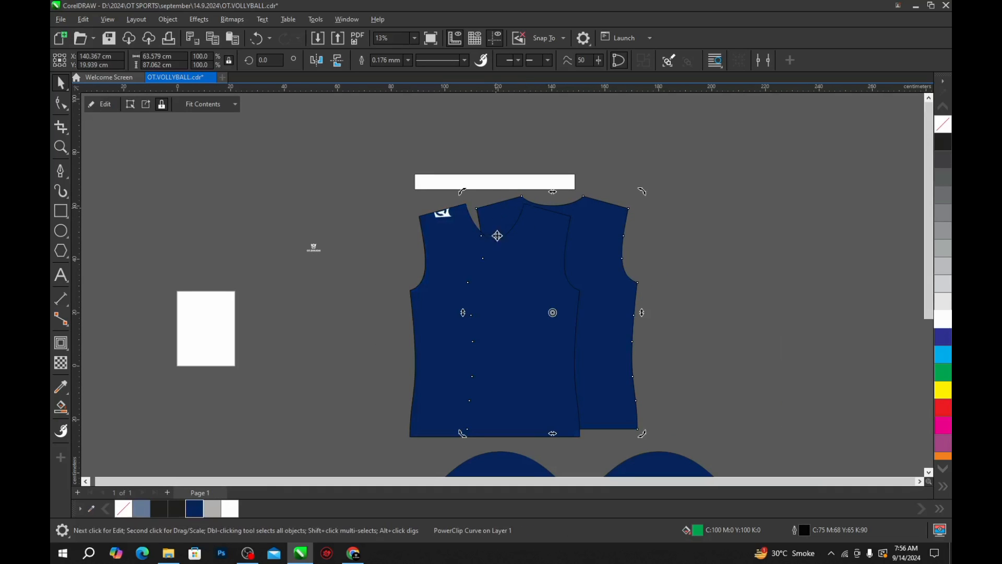
pyautogui.scroll(2, 470, 213)
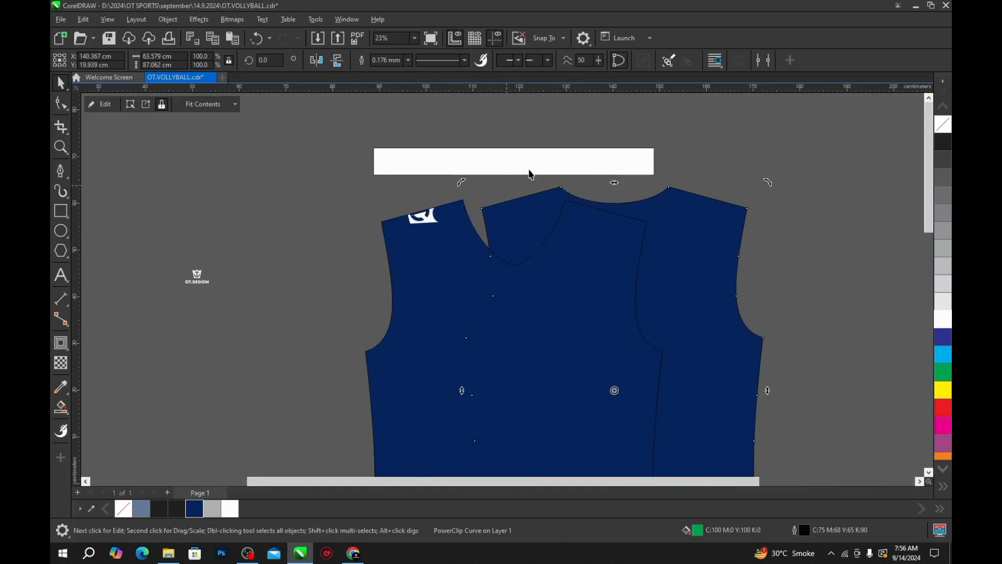
pyautogui.scroll(-1, 530, 174)
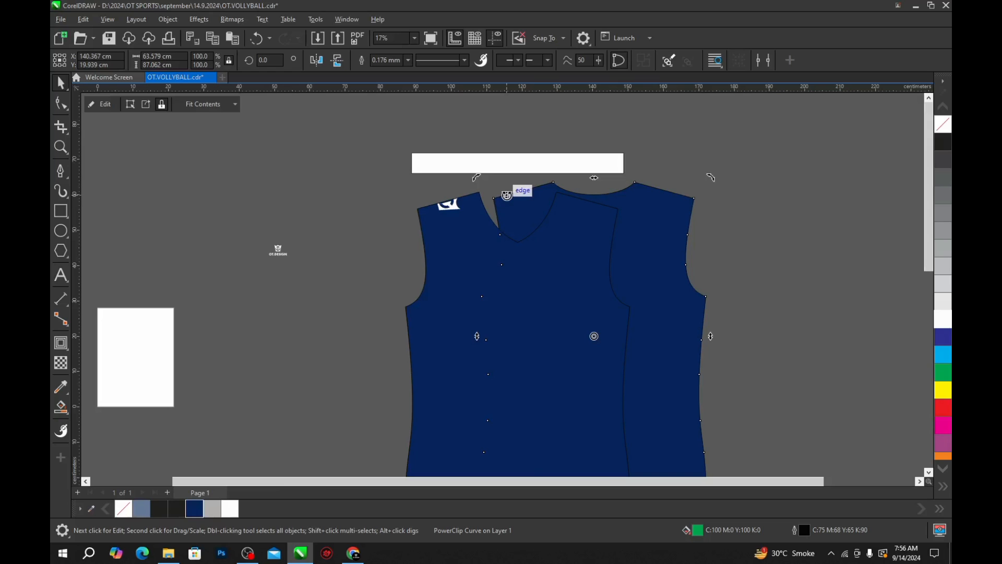
pyautogui.click(759, 190)
pyautogui.click(637, 224)
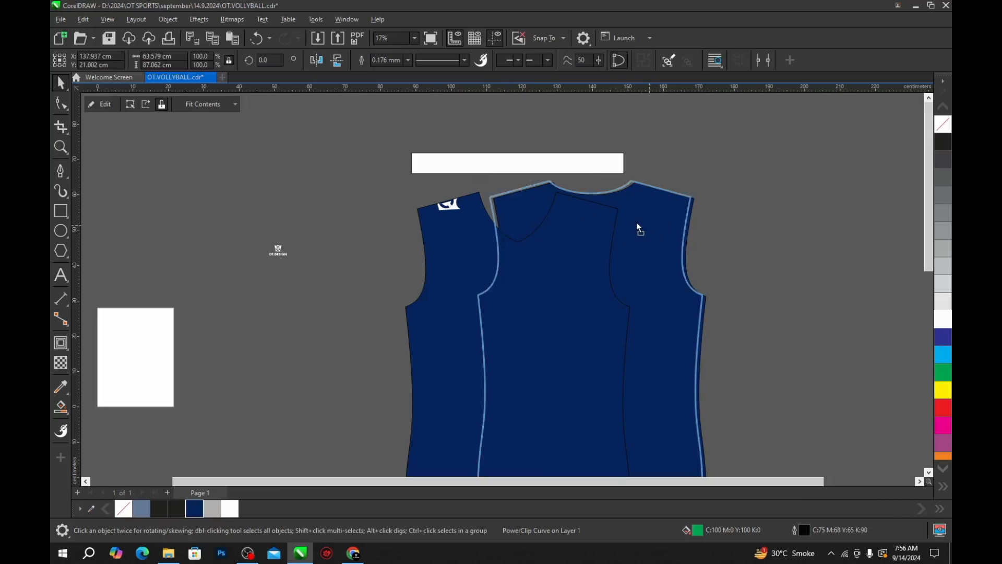
pyautogui.moveTo(637, 224)
pyautogui.mouseDown()
pyautogui.moveTo(589, 230)
pyautogui.moveTo(619, 231)
pyautogui.mouseUp()
pyautogui.scroll(3, 452, 184)
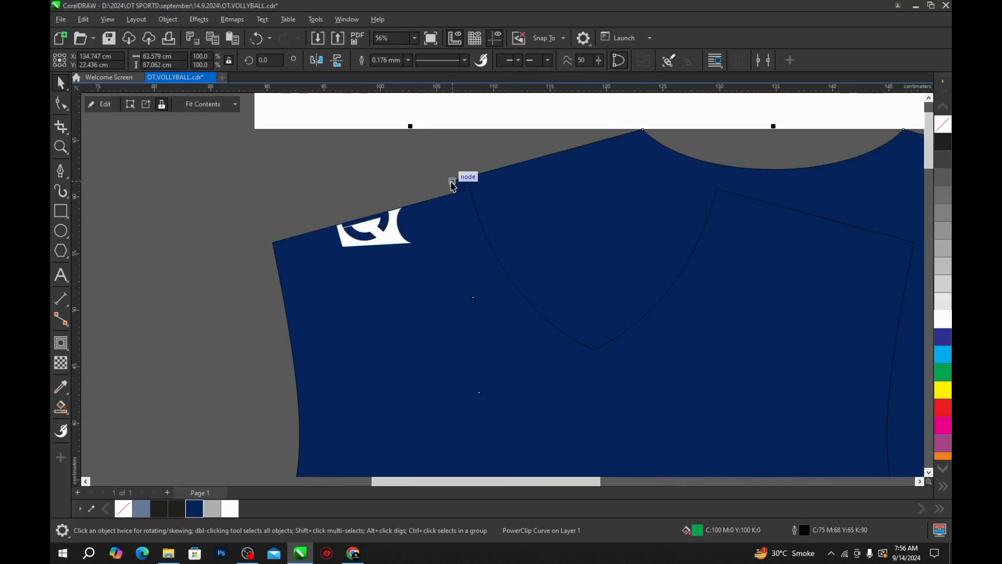
pyautogui.moveTo(452, 180); pyautogui.dragTo(471, 189)
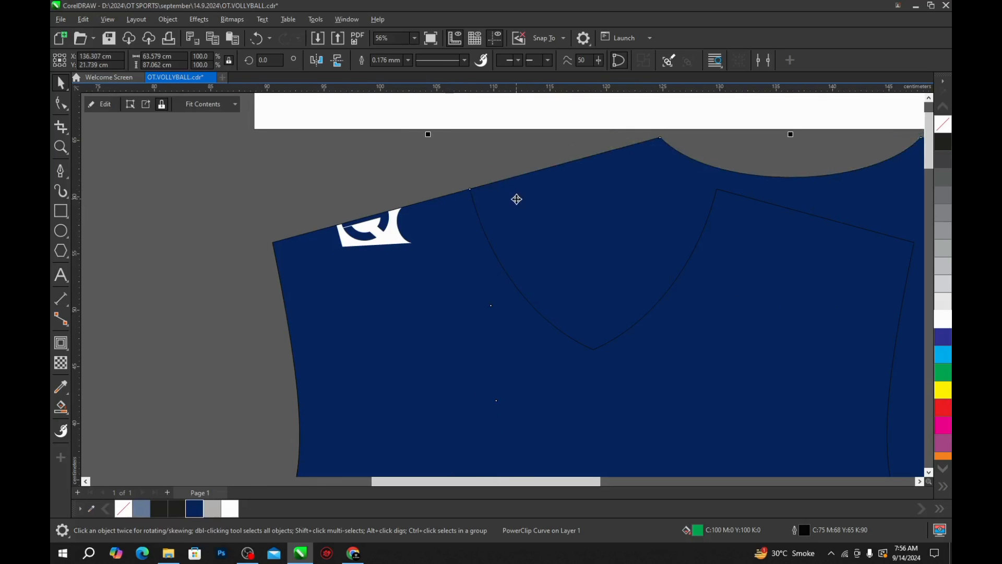
# Step: Place the back piece's rotation centre on the shared shoulder corner and rotate it to about 174.7° so its shoulder meets the front's
pyautogui.click(517, 200)
pyautogui.scroll(-2, 501, 180)
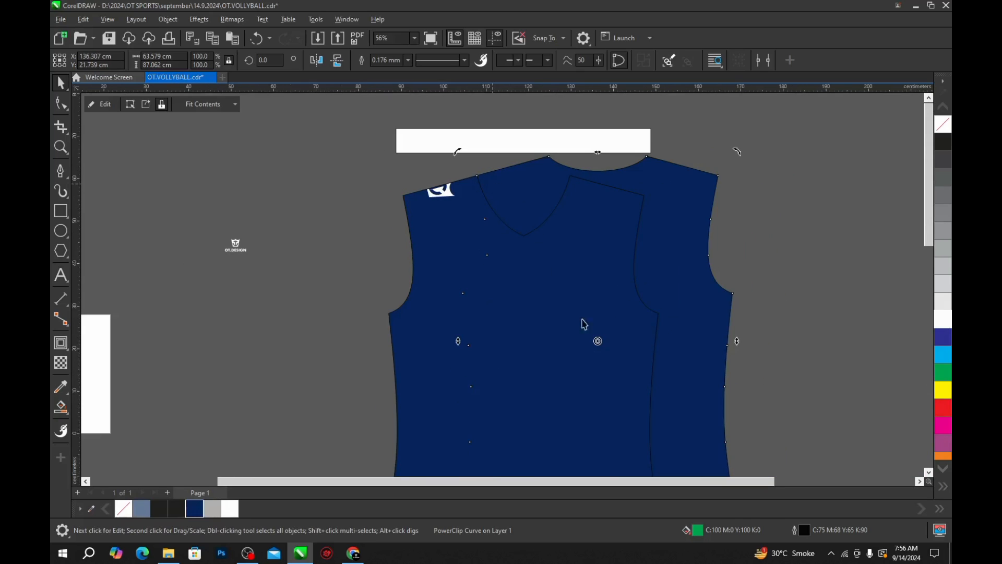
pyautogui.moveTo(599, 343); pyautogui.dragTo(583, 322)
pyautogui.moveTo(494, 195)
pyautogui.mouseDown()
pyautogui.moveTo(454, 150)
pyautogui.moveTo(336, 190)
pyautogui.moveTo(508, 288)
pyautogui.moveTo(550, 287)
pyautogui.mouseUp()
pyautogui.scroll(-3, 354, 249)
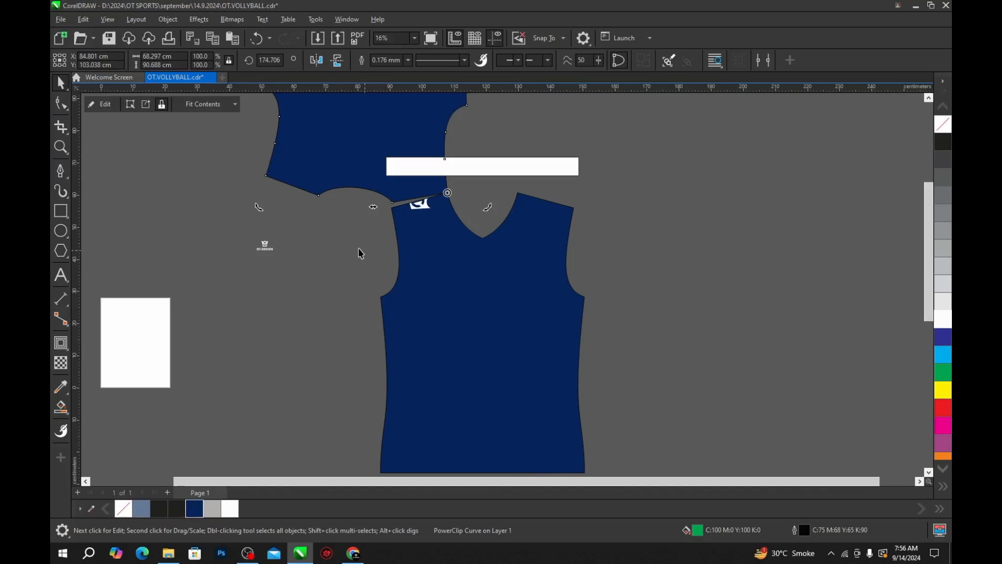
pyautogui.click(347, 260)
pyautogui.scroll(-1, 376, 166)
pyautogui.click(375, 166)
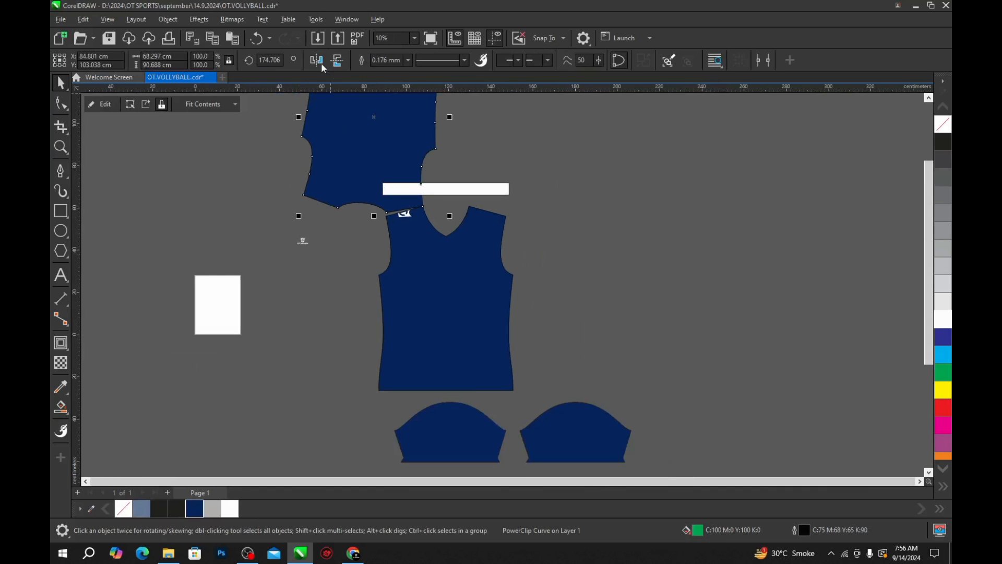
# Step: Mirror the back piece horizontally and snap its neck-side shoulder corner onto the neck-side corner of the front's emblem shoulder
pyautogui.click(336, 60)
pyautogui.click(520, 179)
pyautogui.scroll(4, 329, 217)
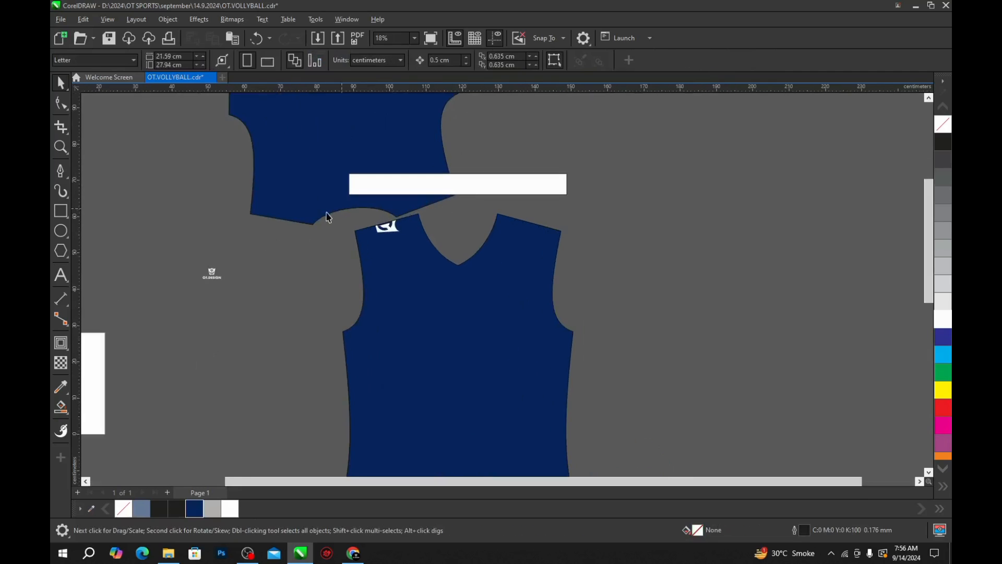
pyautogui.moveTo(273, 217); pyautogui.dragTo(460, 234)
pyautogui.scroll(5, 449, 196)
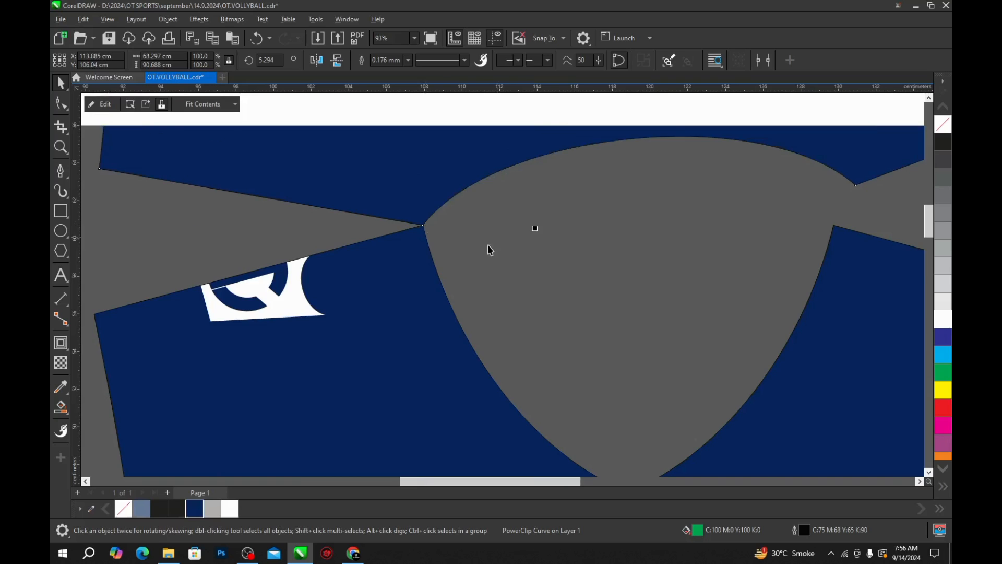
# Step: Place the back piece's rotation centre on the shared neck corner and rotate it to about 29.5° so both shoulder edges meet
pyautogui.scroll(-4, 488, 244)
pyautogui.click(440, 217)
pyautogui.moveTo(325, 213)
pyautogui.mouseDown()
pyautogui.moveTo(468, 261)
pyautogui.moveTo(459, 236)
pyautogui.mouseUp()
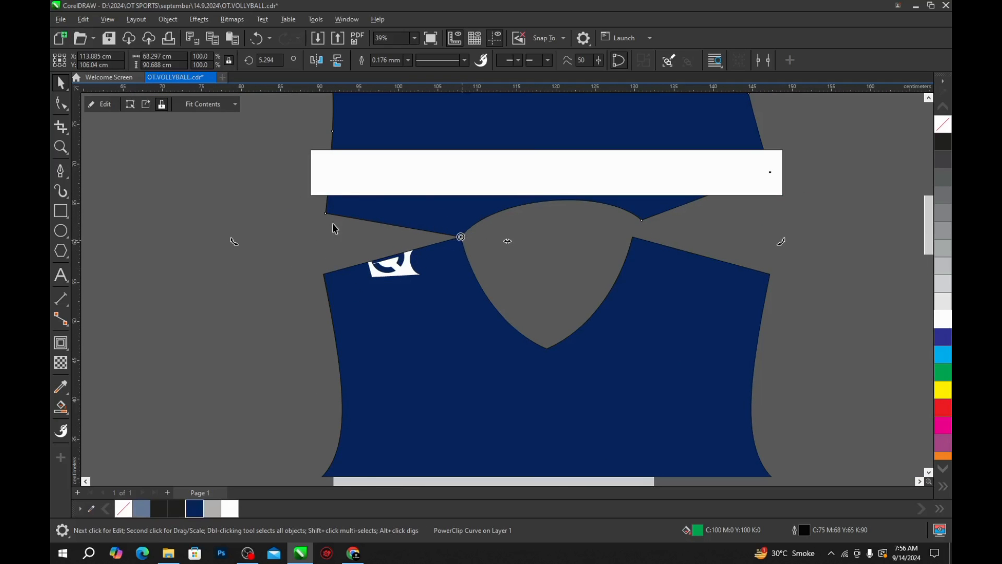
pyautogui.scroll(2, 329, 219)
pyautogui.moveTo(329, 220)
pyautogui.mouseDown()
pyautogui.moveTo(318, 237)
pyautogui.moveTo(318, 311)
pyautogui.moveTo(340, 322)
pyautogui.moveTo(407, 293)
pyautogui.moveTo(450, 296)
pyautogui.moveTo(324, 299)
pyautogui.moveTo(333, 315)
pyautogui.mouseUp()
pyautogui.scroll(3, 341, 322)
pyautogui.scroll(2, 325, 316)
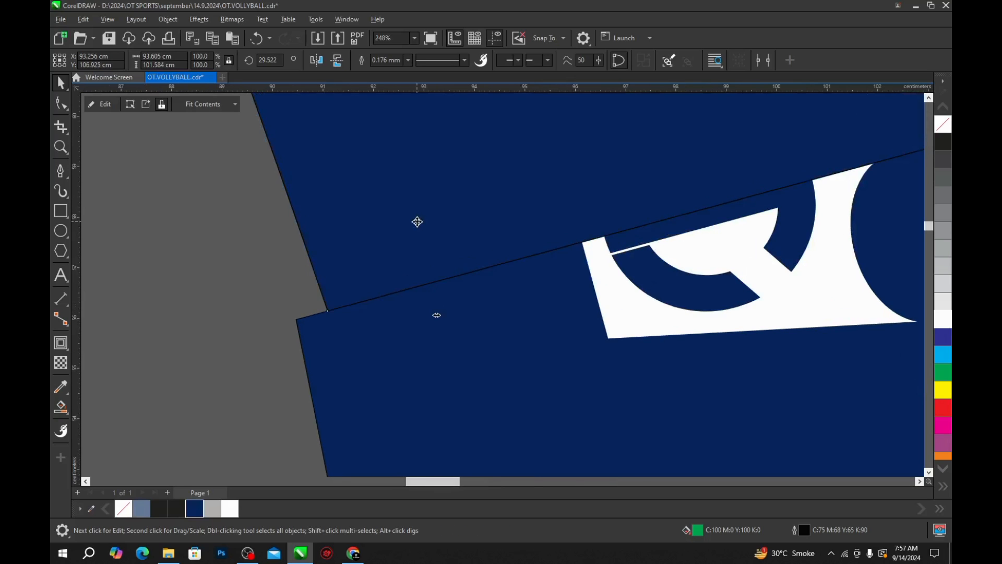
pyautogui.scroll(-4, 416, 221)
pyautogui.press('Escape')
# Step: Copy the emblem from inside the front's PowerClip and paste the complete emblem in place over both shoulders
pyautogui.scroll(3, 522, 230)
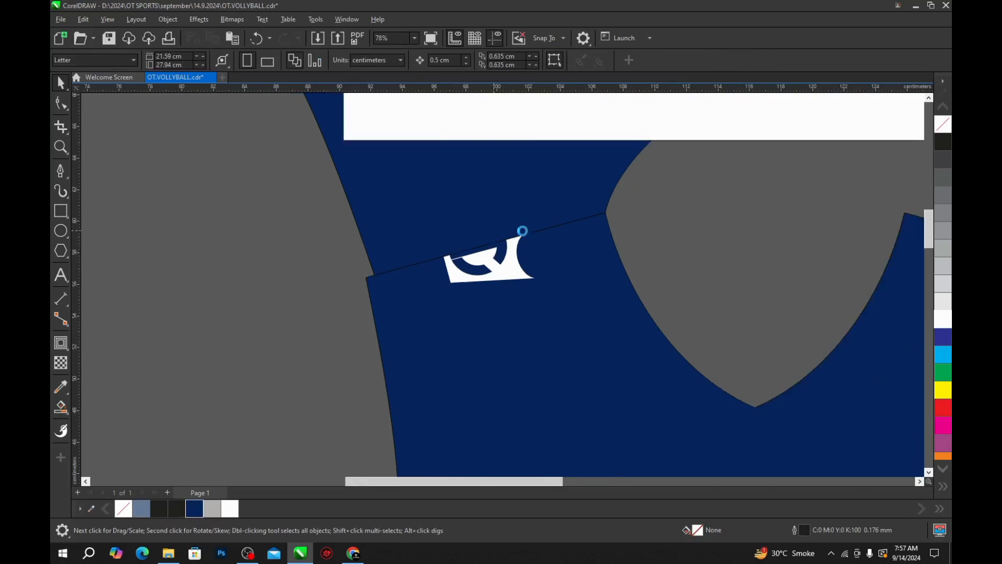
pyautogui.scroll(2, 509, 261)
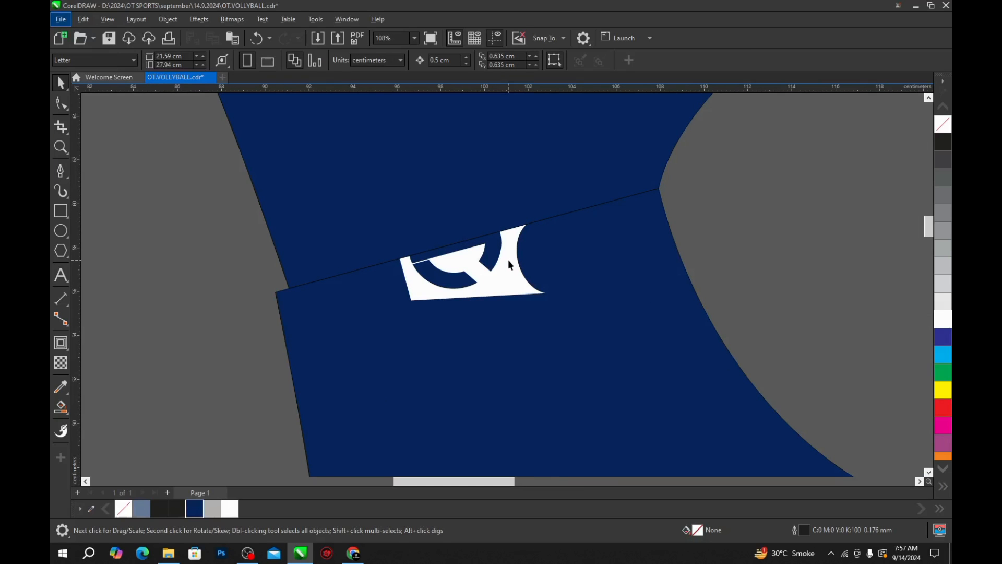
pyautogui.press('v')
pyautogui.click(605, 234)
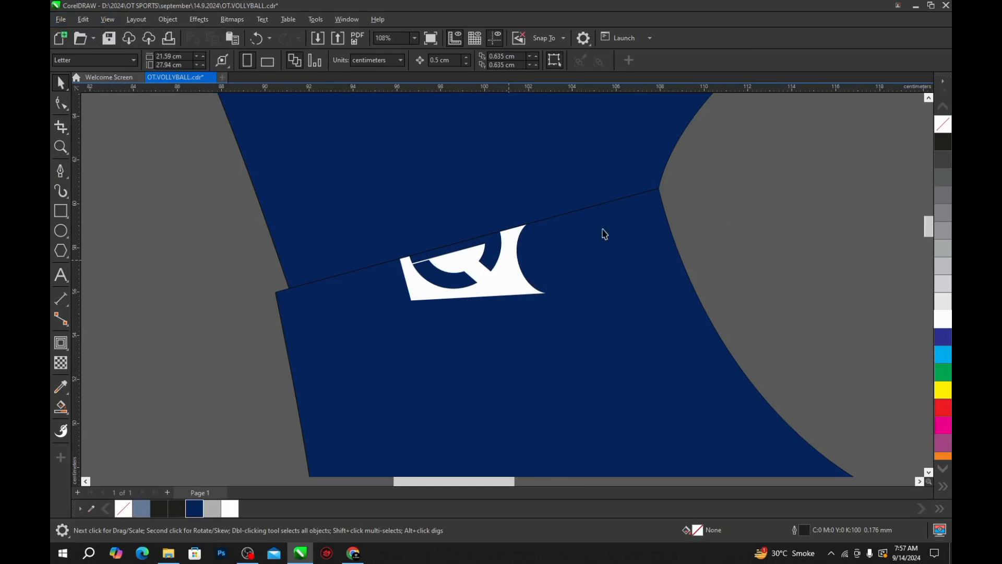
pyautogui.click(509, 270)
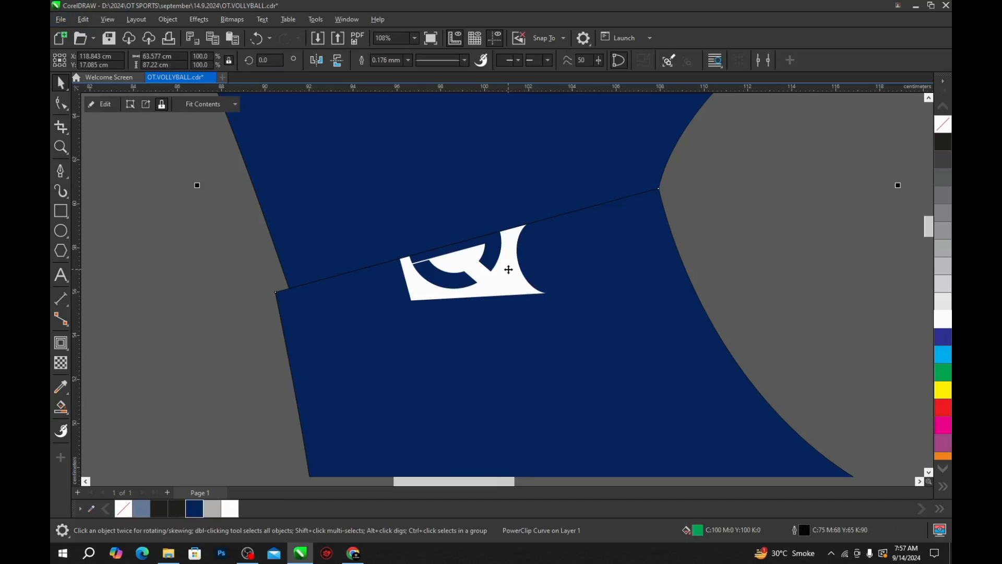
pyautogui.click(280, 303)
pyautogui.click(474, 295)
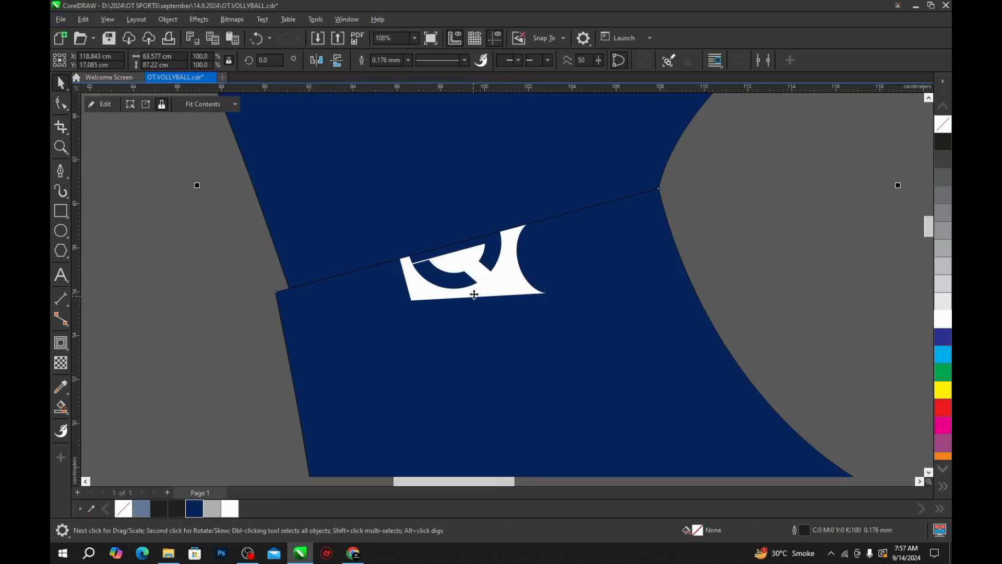
pyautogui.click(247, 304)
pyautogui.keyDown('ctrl'); pyautogui.click(511, 280); pyautogui.keyUp('ctrl')
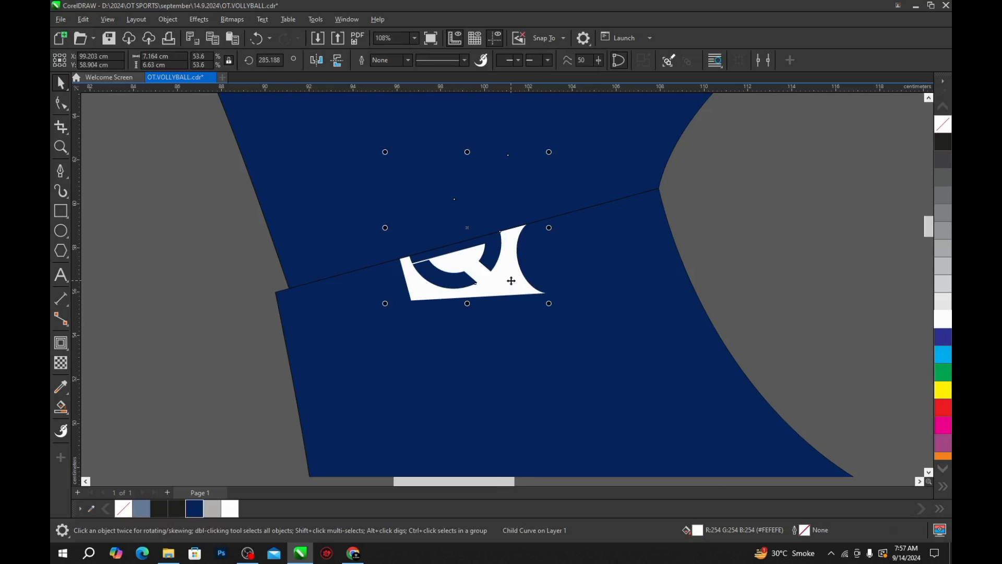
pyautogui.hotkey('ctrl', 'v')
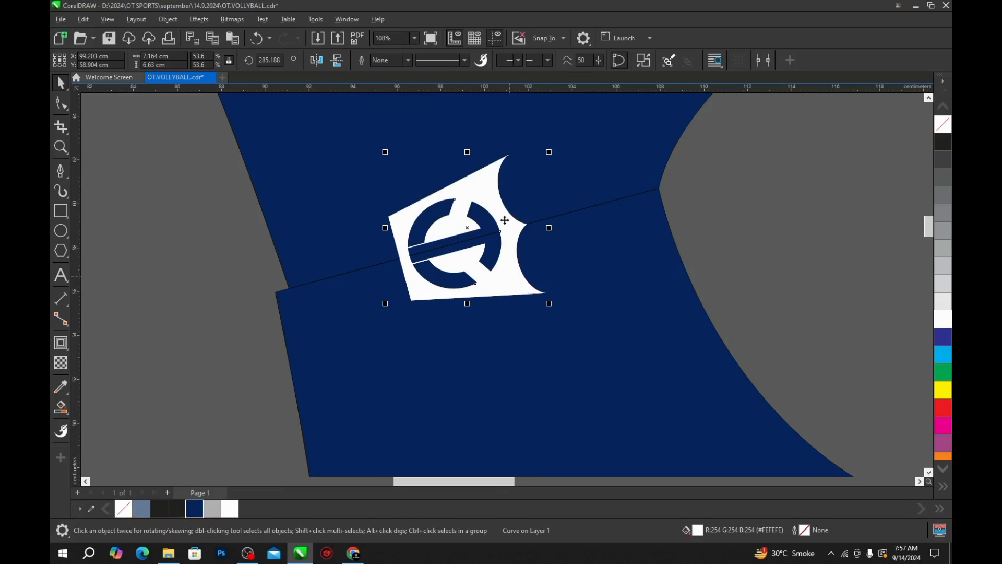
# Step: PowerClip the pasted emblem inside the back piece and save the document
pyautogui.press('Escape')
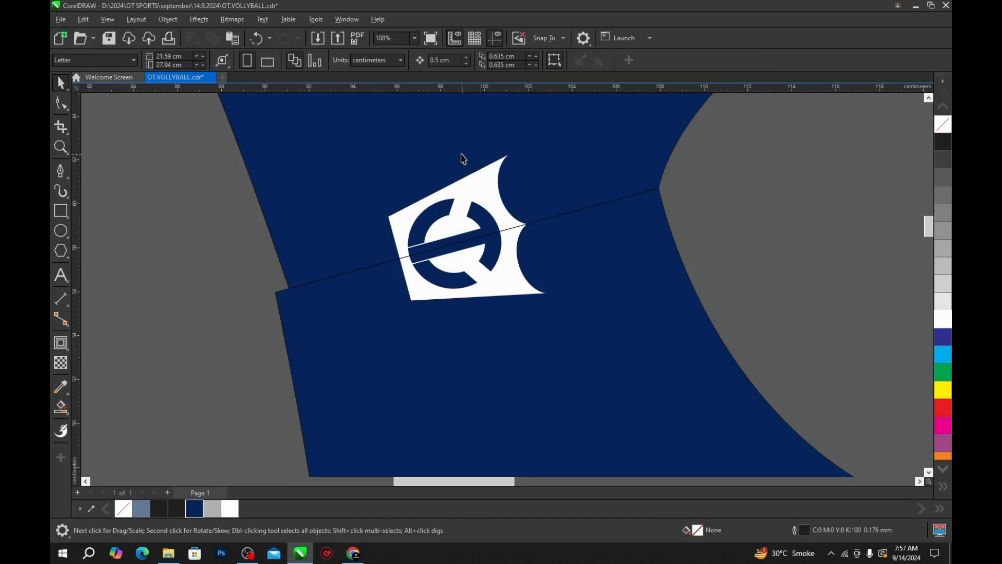
pyautogui.scroll(-2, 427, 232)
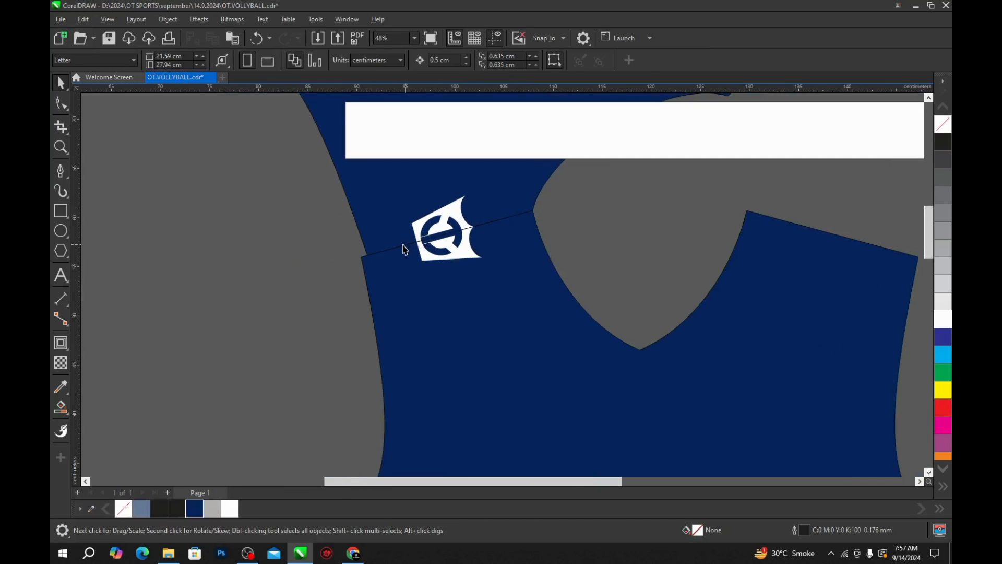
pyautogui.scroll(-1, 405, 249)
pyautogui.hotkey('ctrl', 's')
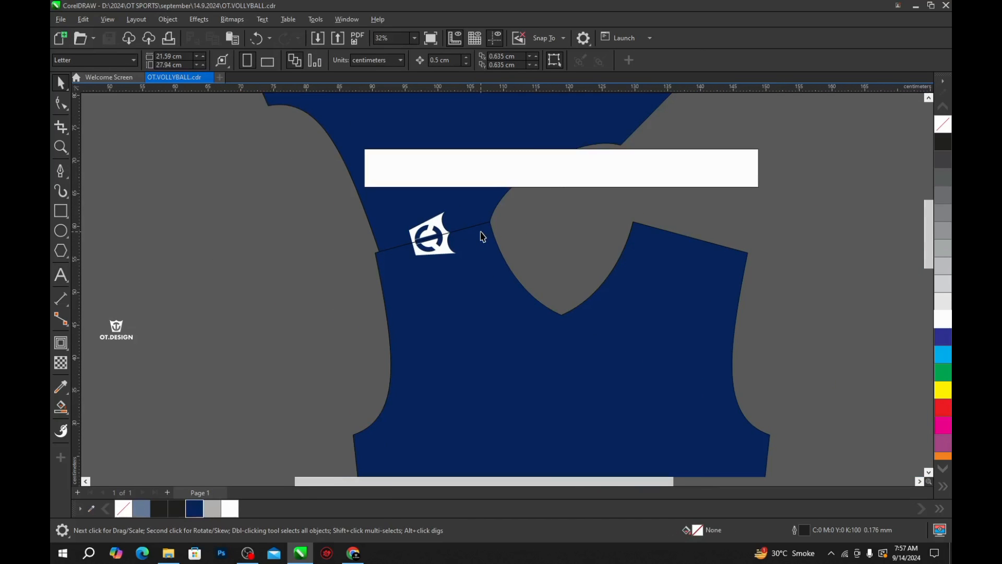
# Step: Move the back piece so its other neck-side shoulder corner snaps onto the neck-side corner of the front's plain shoulder
pyautogui.scroll(-1, 469, 242)
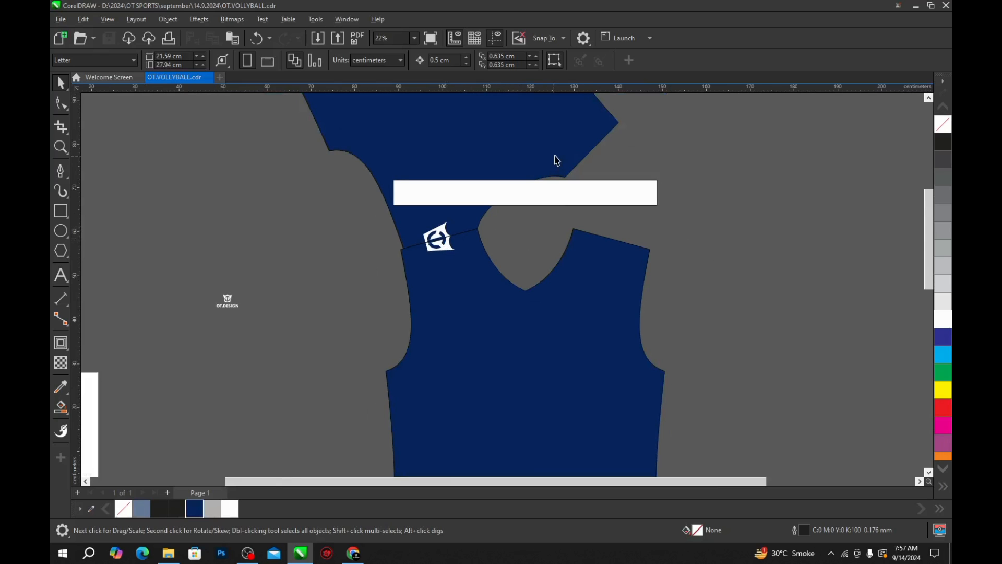
pyautogui.scroll(1, 564, 172)
pyautogui.click(574, 184)
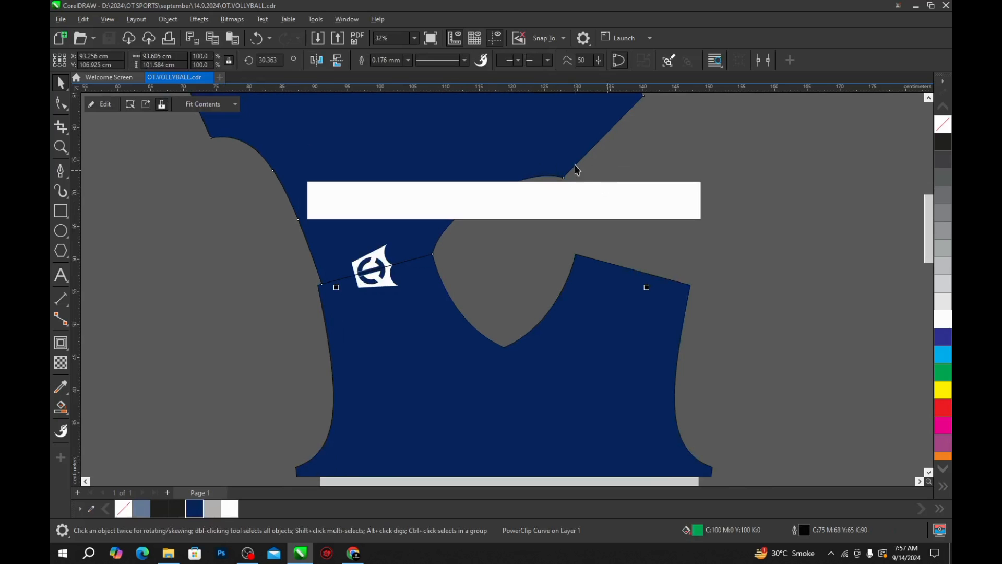
pyautogui.moveTo(563, 179); pyautogui.dragTo(575, 230)
pyautogui.scroll(3, 564, 237)
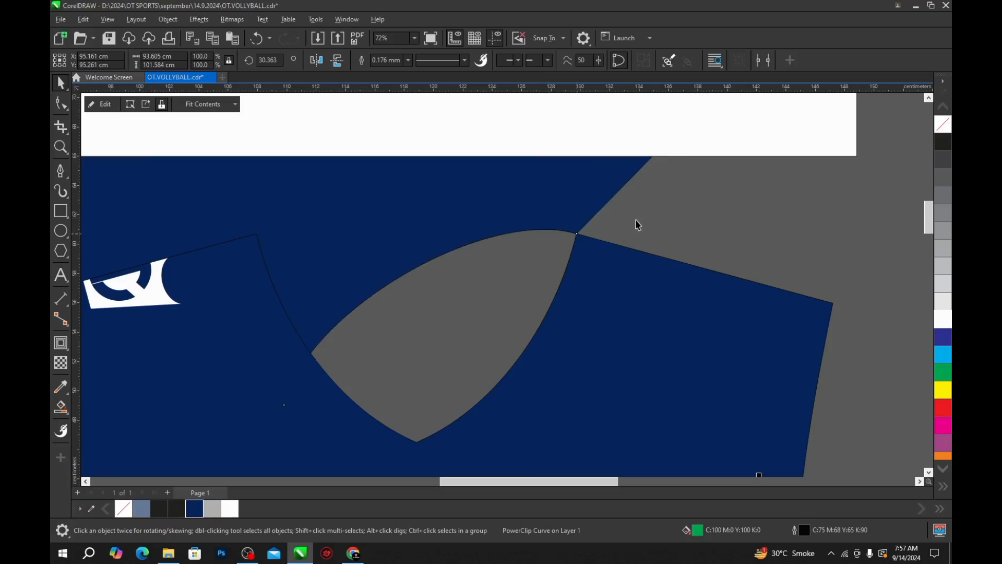
# Step: Place the back piece's rotation centre on the shared corner and rotate it to about 342.8°, bringing its shoulder towards the front's
pyautogui.scroll(-3, 577, 234)
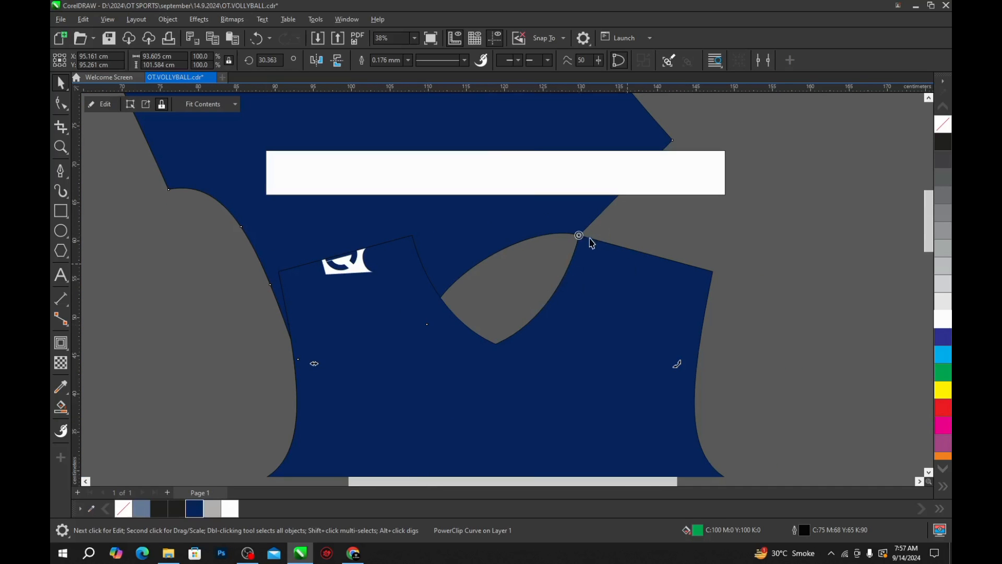
pyautogui.scroll(-1, 537, 221)
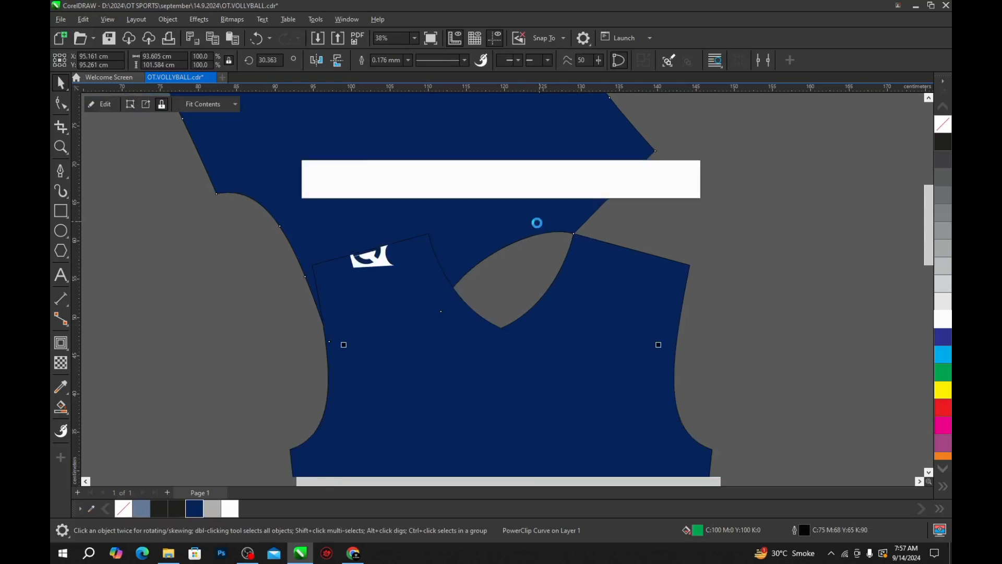
pyautogui.click(646, 297)
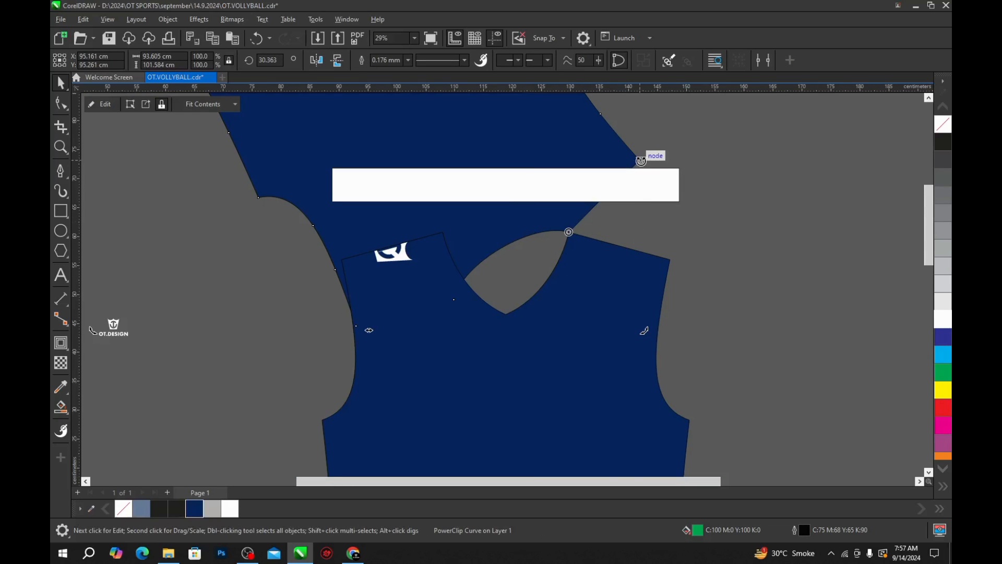
pyautogui.moveTo(653, 154); pyautogui.dragTo(672, 246)
pyautogui.press('Escape')
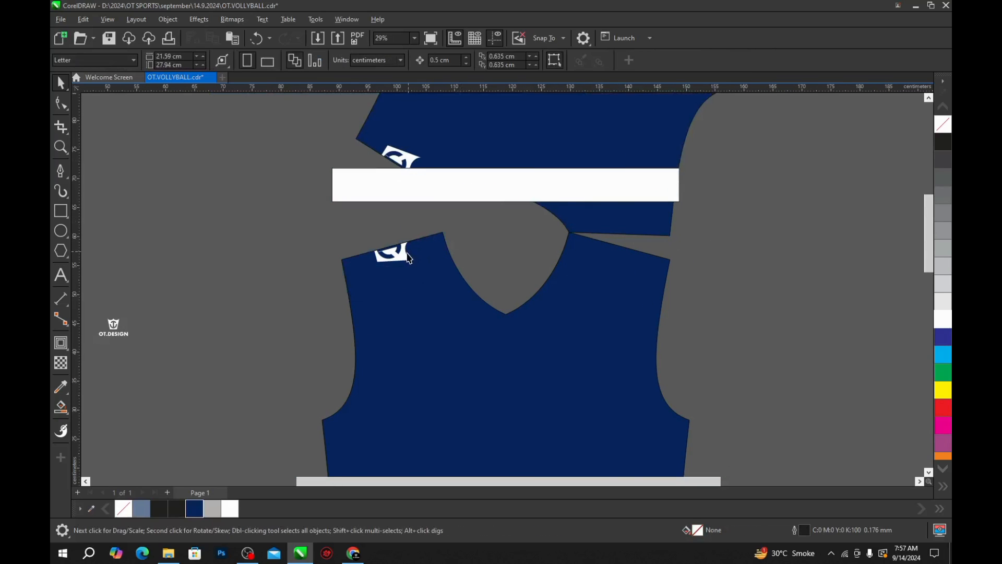
# Step: Draw a vertical line about 78 cm long through the V-neck's point and centre it on the front piece
pyautogui.scroll(-2, 459, 229)
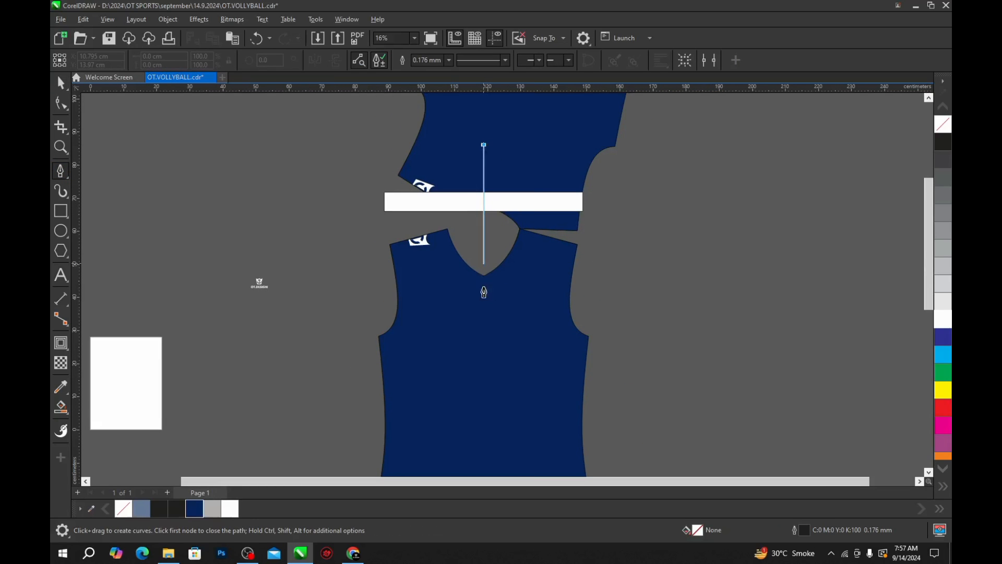
pyautogui.click(483, 407)
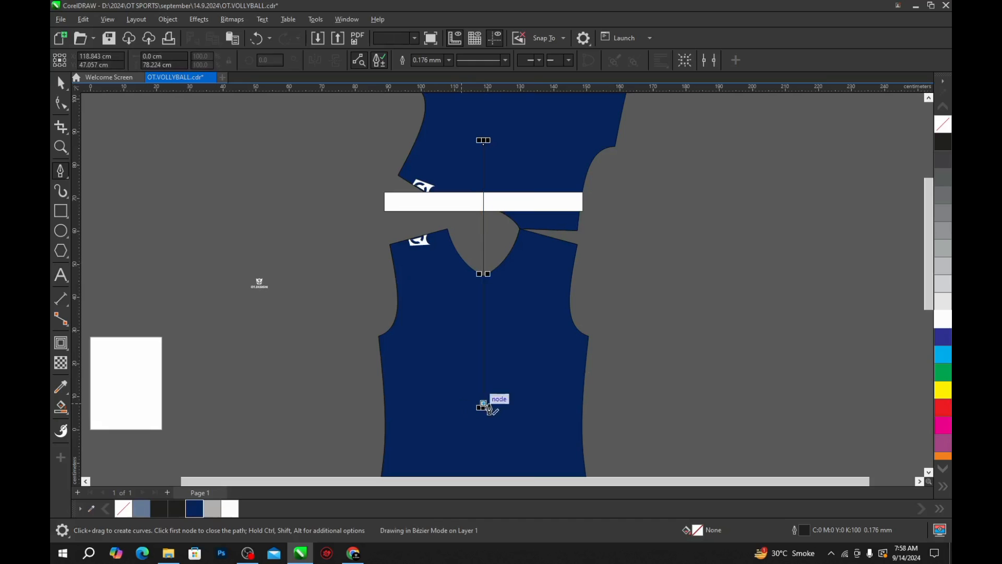
pyautogui.press('Escape')
pyautogui.press('space')
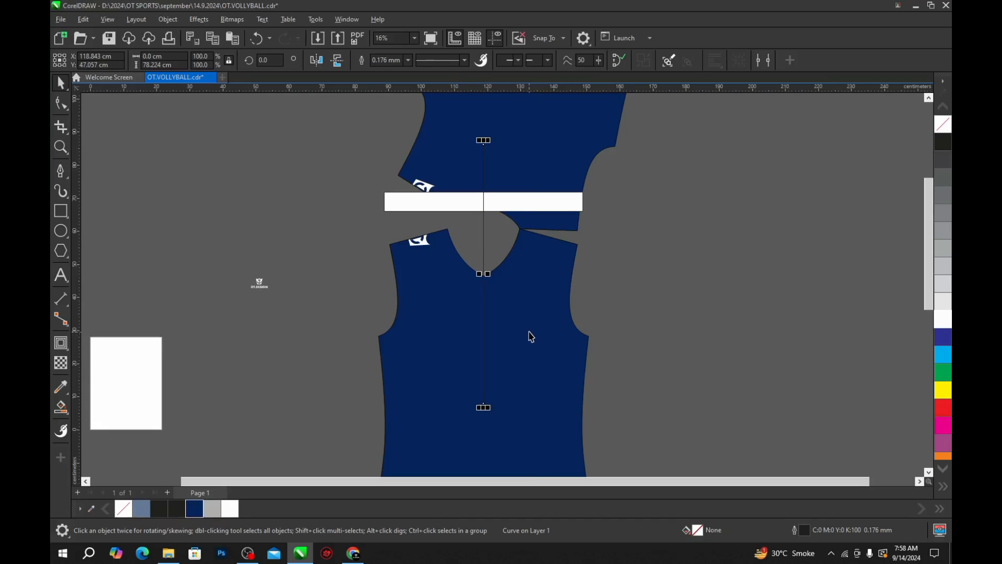
pyautogui.keyDown('shift'); pyautogui.click(529, 332); pyautogui.keyUp('shift')
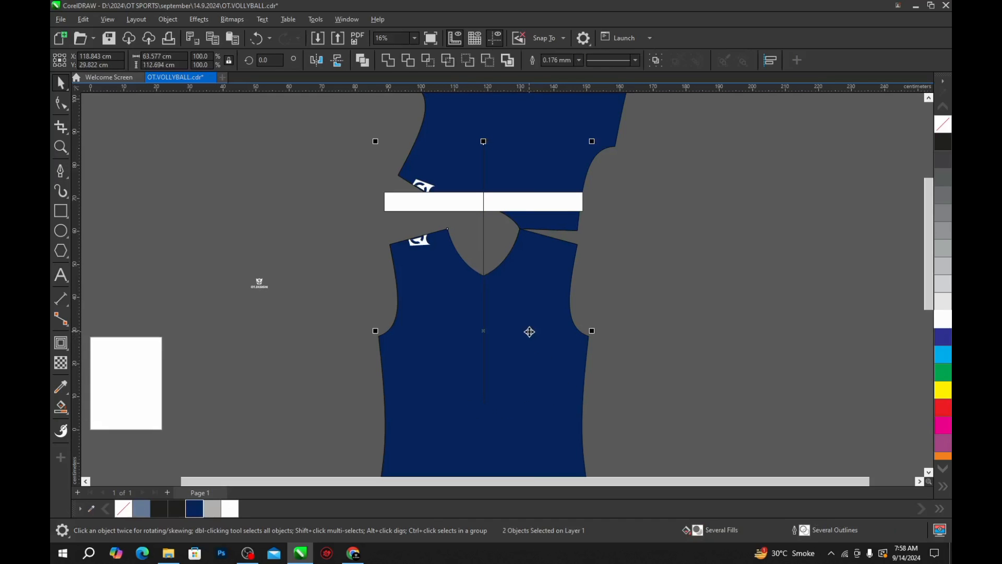
pyautogui.click(644, 312)
# Step: Paste a copy of the front's emblem, mirror a duplicate across the centre line onto the opposite shoulder, and delete the line
pyautogui.scroll(3, 463, 248)
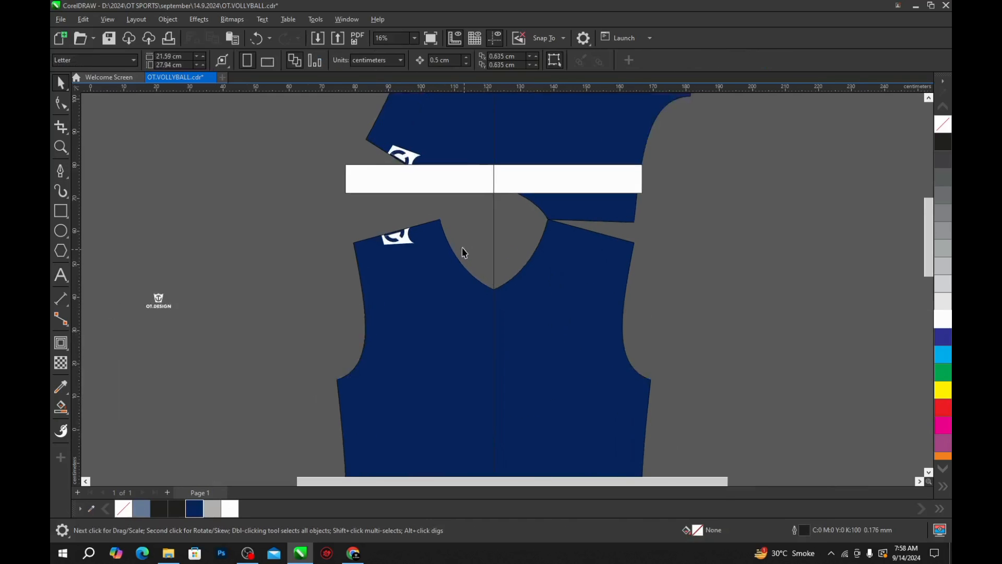
pyautogui.click(398, 238)
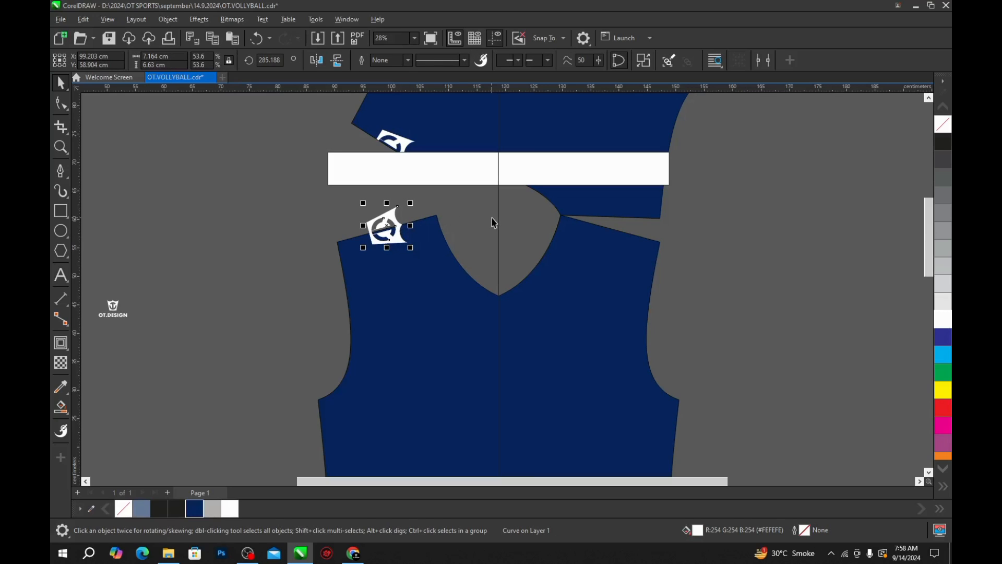
pyautogui.keyDown('shift'); pyautogui.click(384, 255); pyautogui.keyUp('shift')
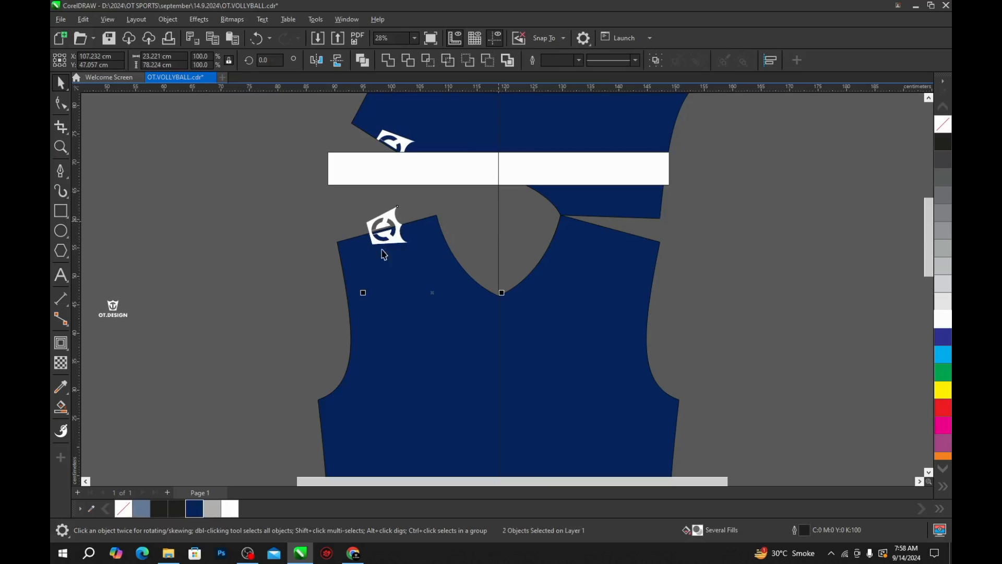
pyautogui.moveTo(364, 292); pyautogui.dragTo(541, 339)
pyautogui.click(543, 271)
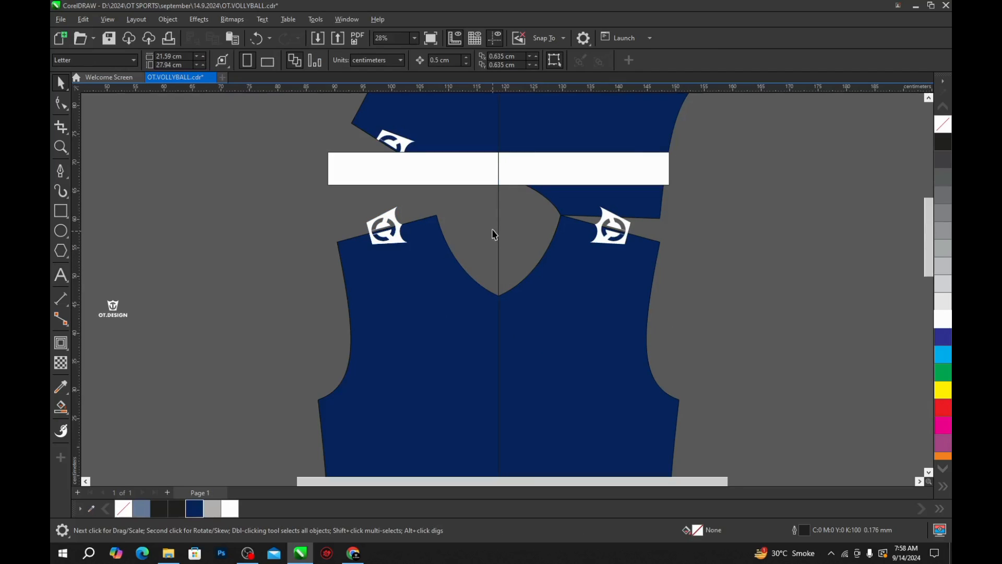
pyautogui.moveTo(489, 213); pyautogui.dragTo(522, 240)
pyautogui.press('Delete')
# Step: PowerClip the mirrored emblem inside the jersey front so it is trimmed at the shoulder edge
pyautogui.scroll(5, 590, 230)
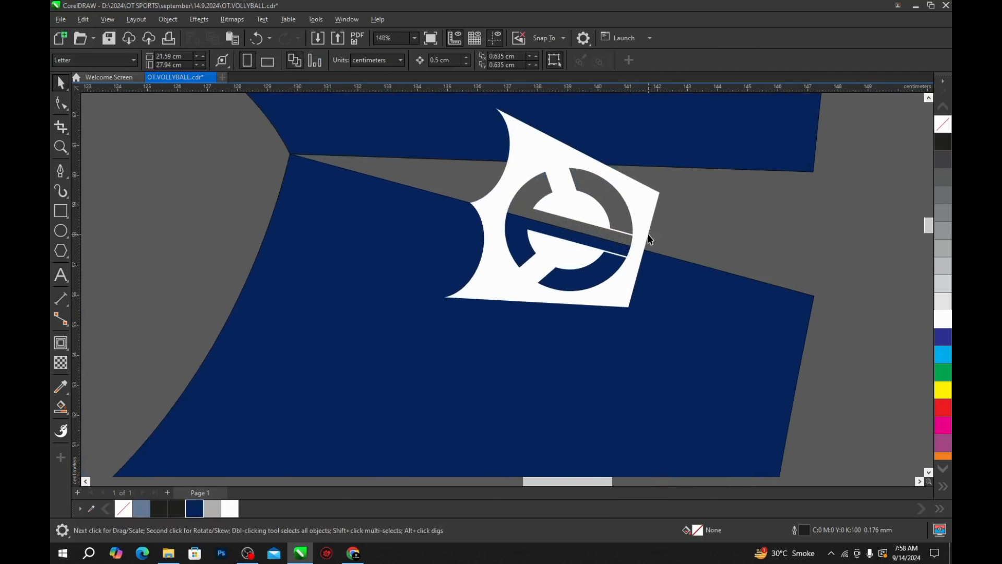
pyautogui.click(650, 239)
pyautogui.scroll(-4, 418, 232)
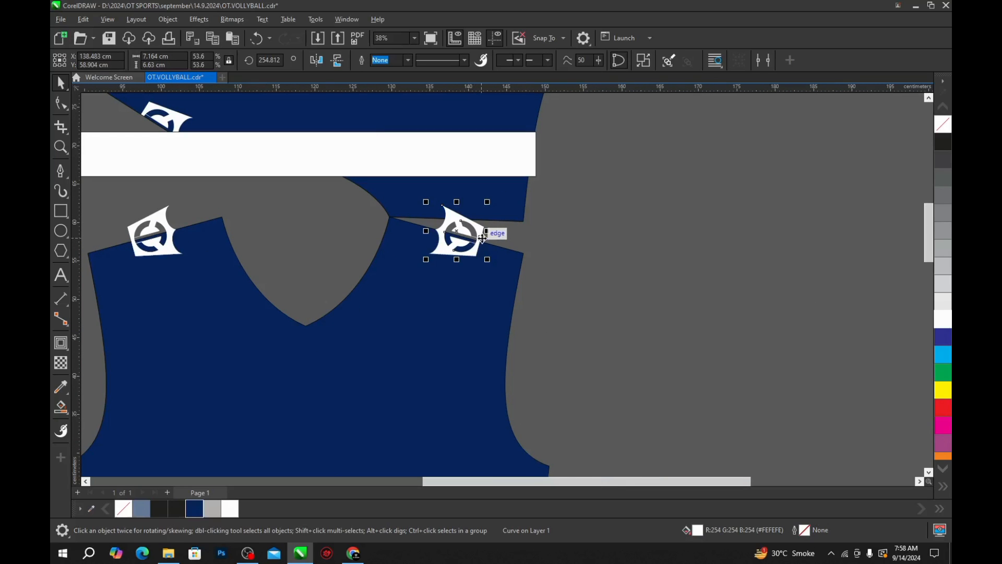
pyautogui.scroll(-2, 482, 238)
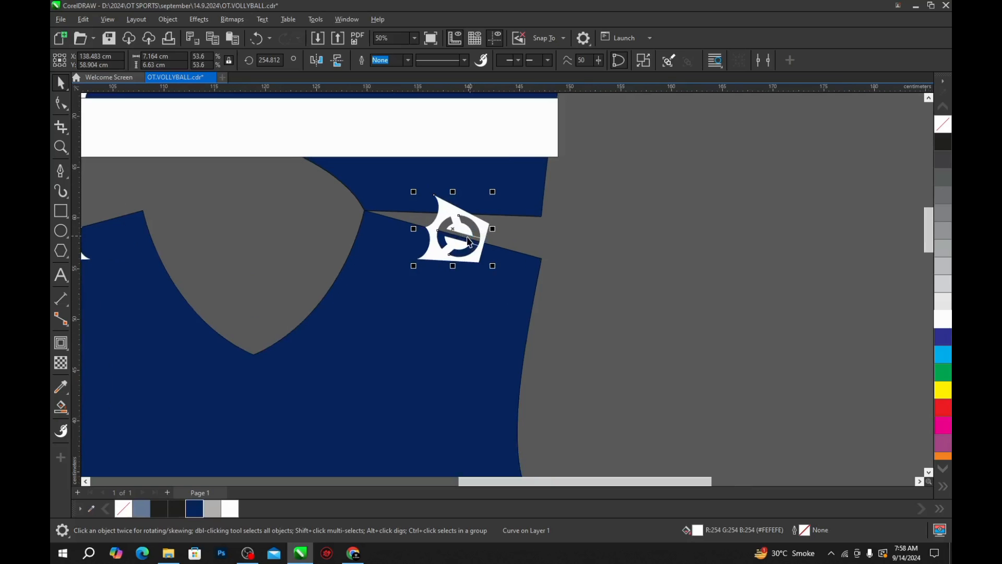
pyautogui.scroll(5, 471, 213)
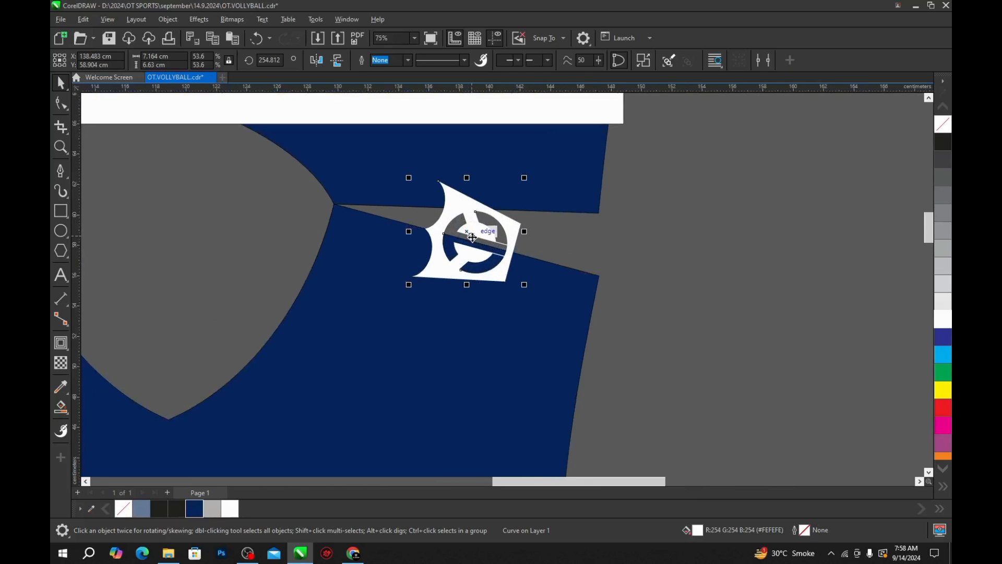
pyautogui.click(575, 284)
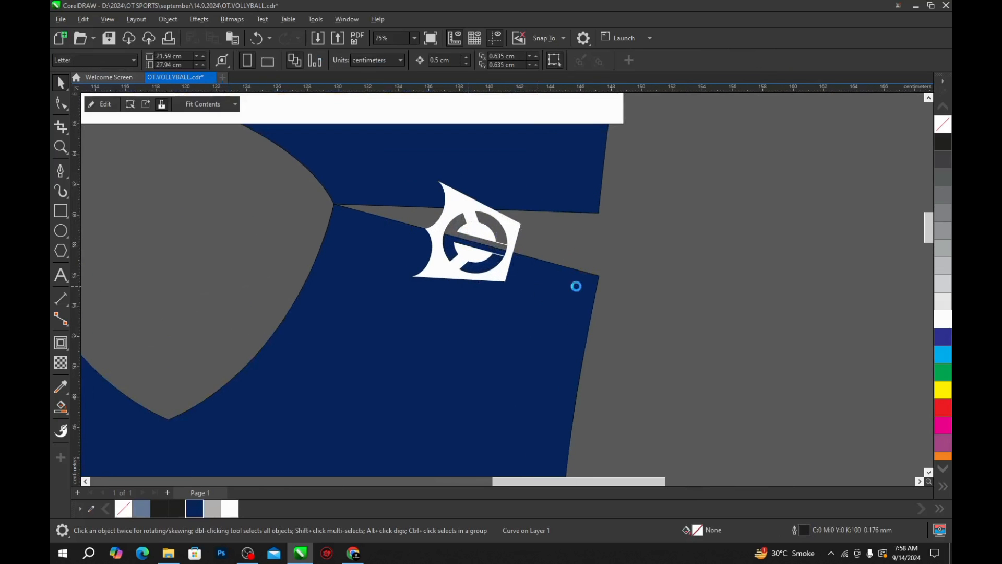
# Step: Rotate the back piece about the shared corner to about 329.6° so its shoulder edge lies along the front's shoulder edge
pyautogui.scroll(-1, 489, 270)
pyautogui.click(455, 215)
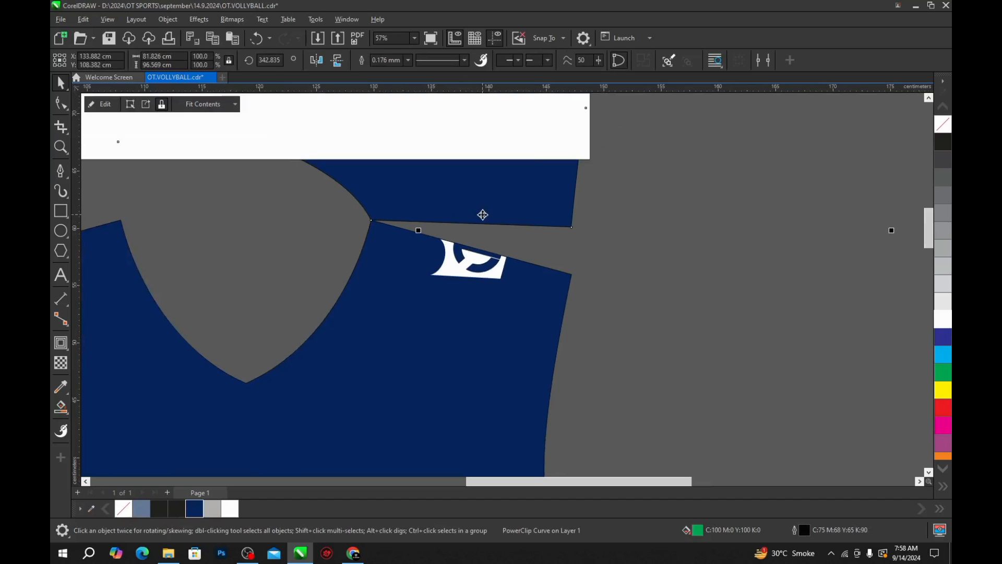
pyautogui.scroll(1, 528, 233)
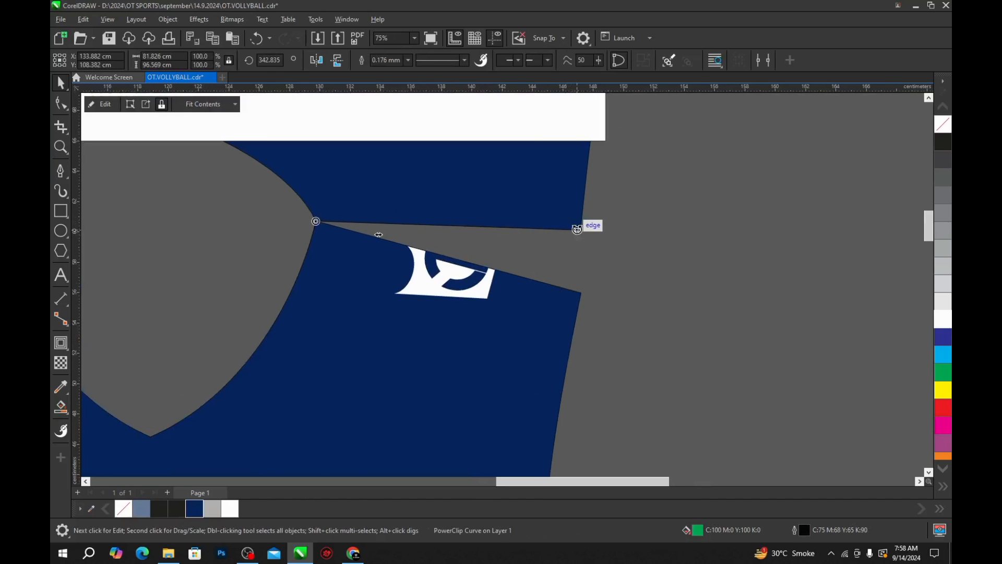
pyautogui.moveTo(571, 226); pyautogui.dragTo(571, 288)
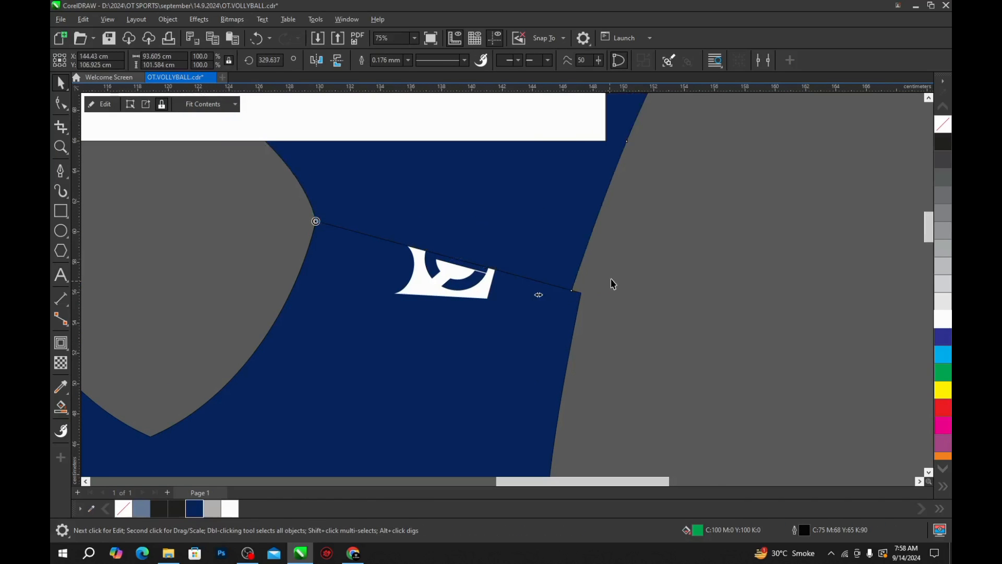
pyautogui.press('Escape')
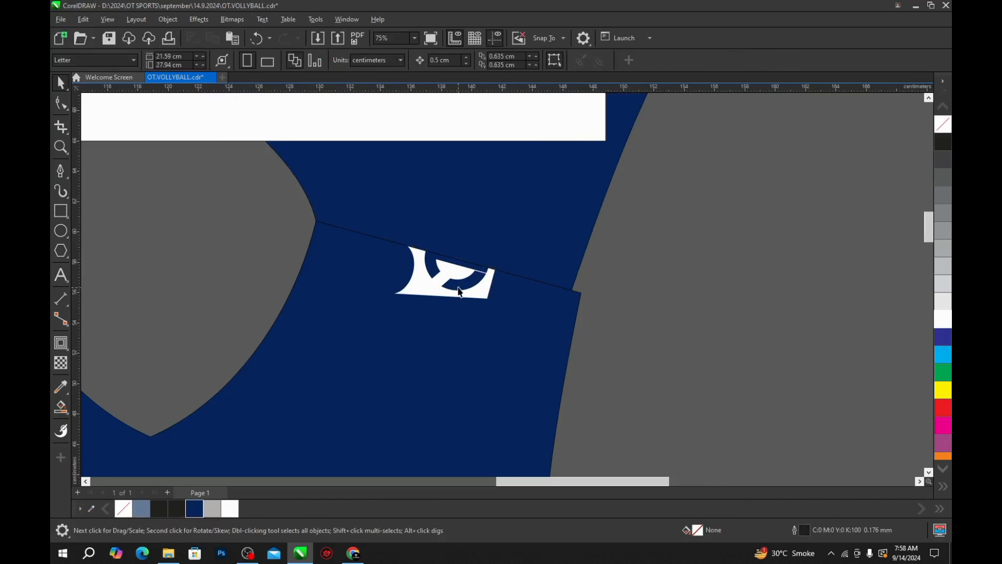
# Step: Bring the full emblem on the joined shoulders to the front and PowerClip it inside the back piece
pyautogui.click(429, 284)
pyautogui.hotkey('shift', 'pageup')
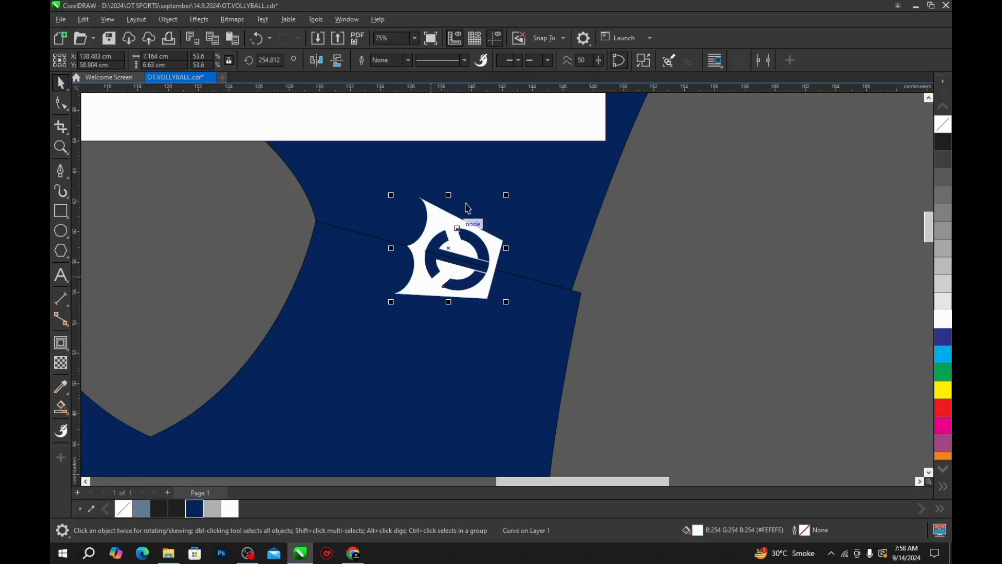
pyautogui.press('Escape')
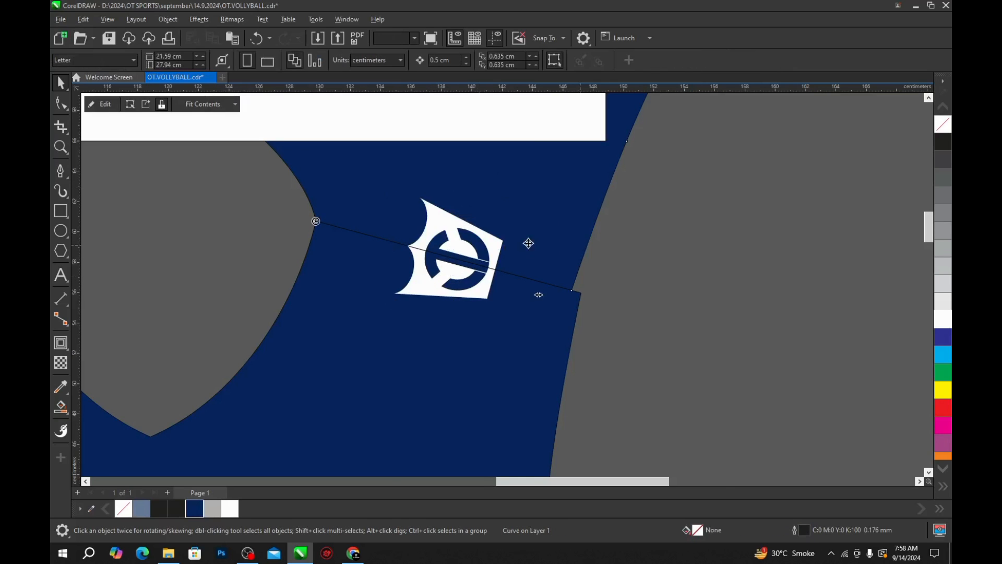
pyautogui.scroll(-4, 530, 255)
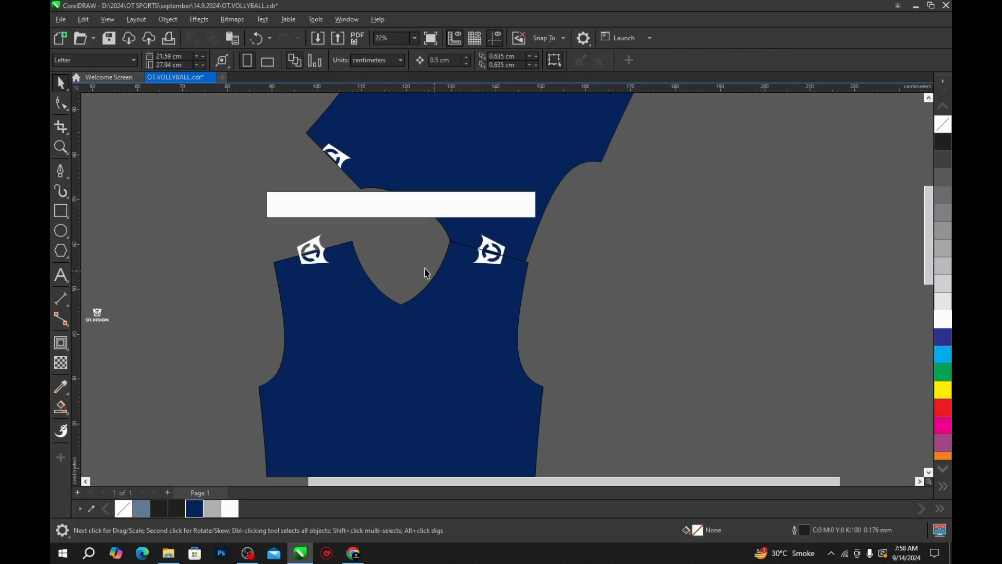
# Step: Delete the leftover full emblem over the front's other shoulder and save the file
pyautogui.click(308, 250)
pyautogui.press('Escape')
pyautogui.hotkey('ctrl', 's')
pyautogui.scroll(-1, 364, 248)
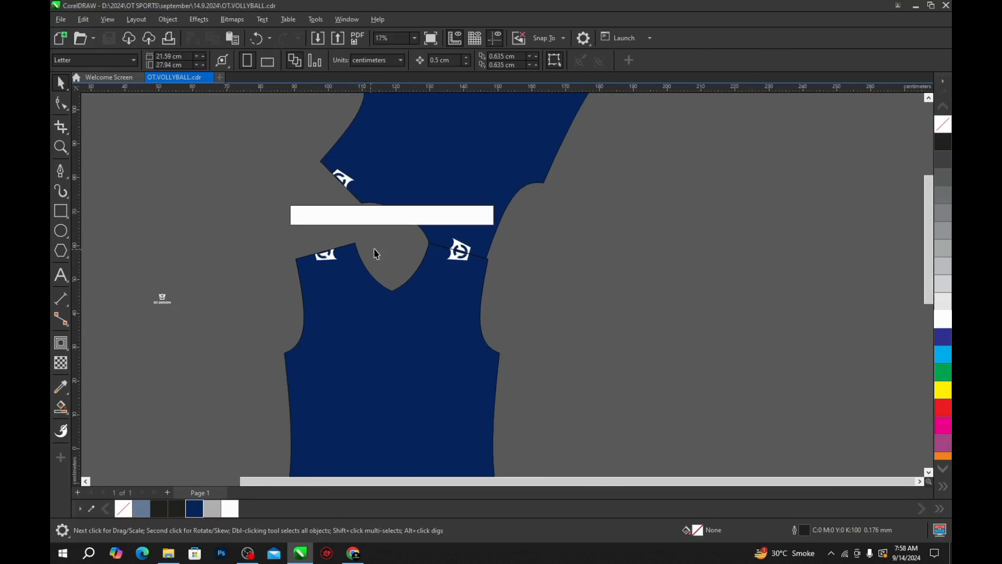
# Step: Move the back piece clear of the front and turn it upright with a 0° rotation and a vertical mirror
pyautogui.scroll(-2, 365, 257)
pyautogui.click(448, 200)
pyautogui.moveTo(448, 199); pyautogui.dragTo(534, 291)
pyautogui.click(269, 60)
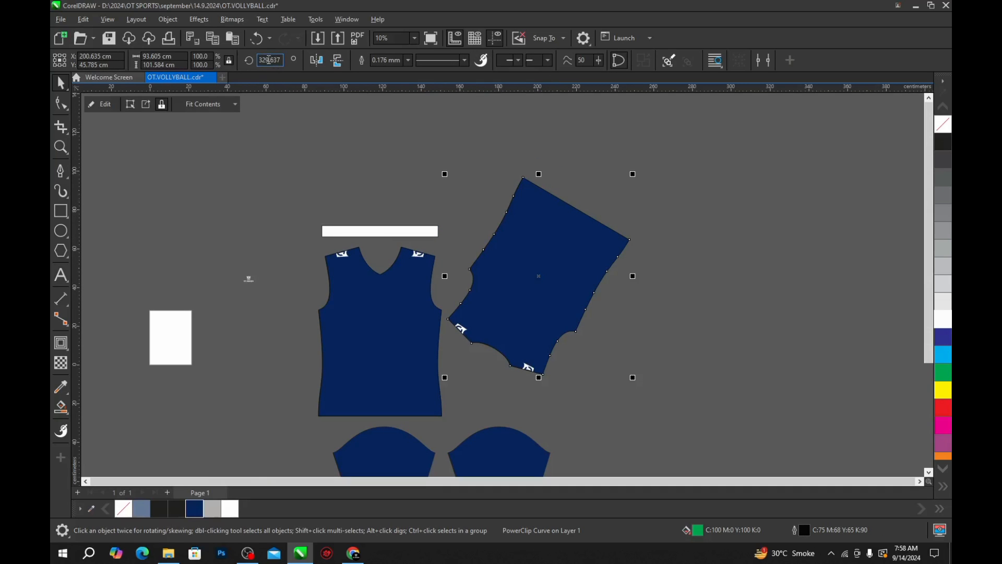
pyautogui.write('00')
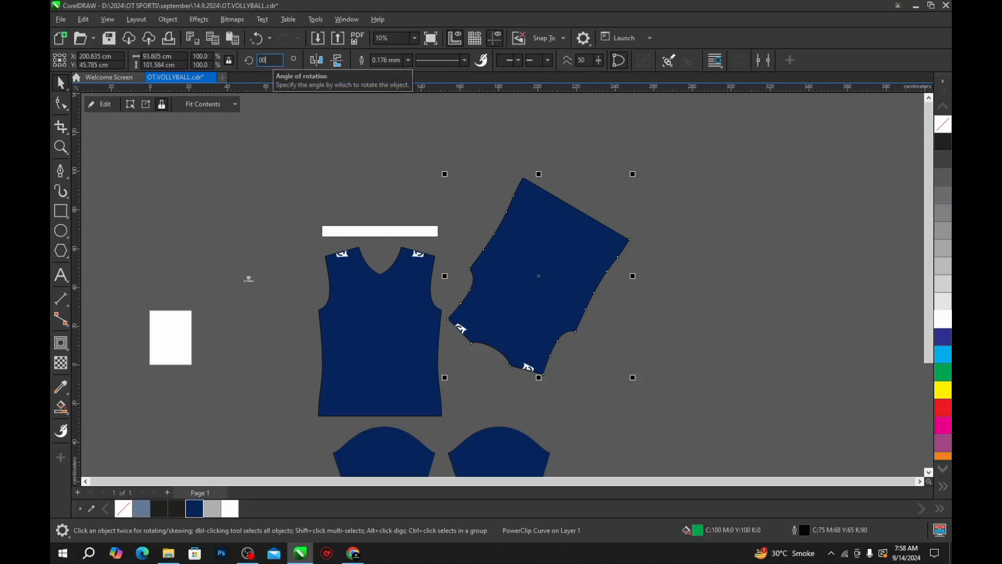
pyautogui.press('Return')
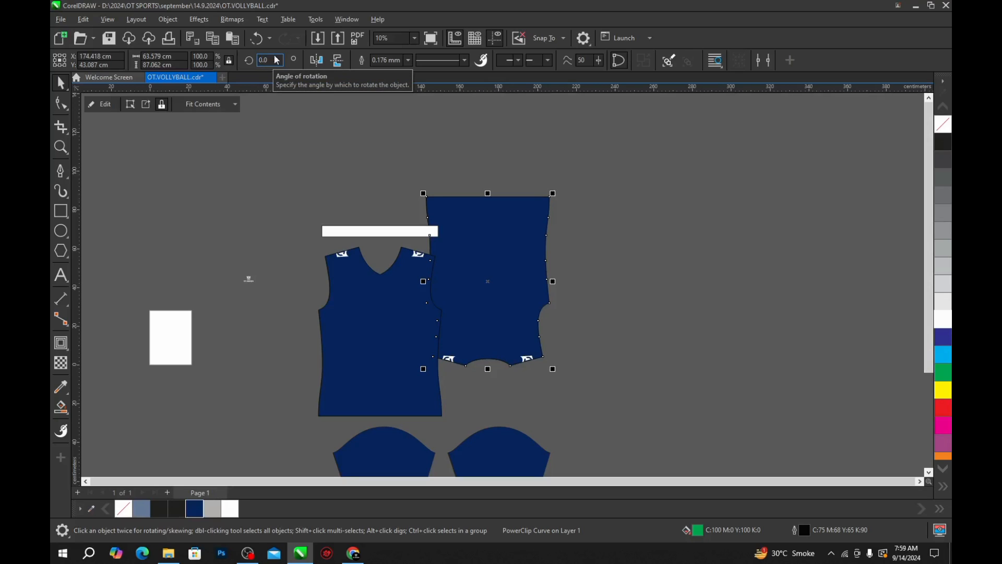
pyautogui.click(339, 60)
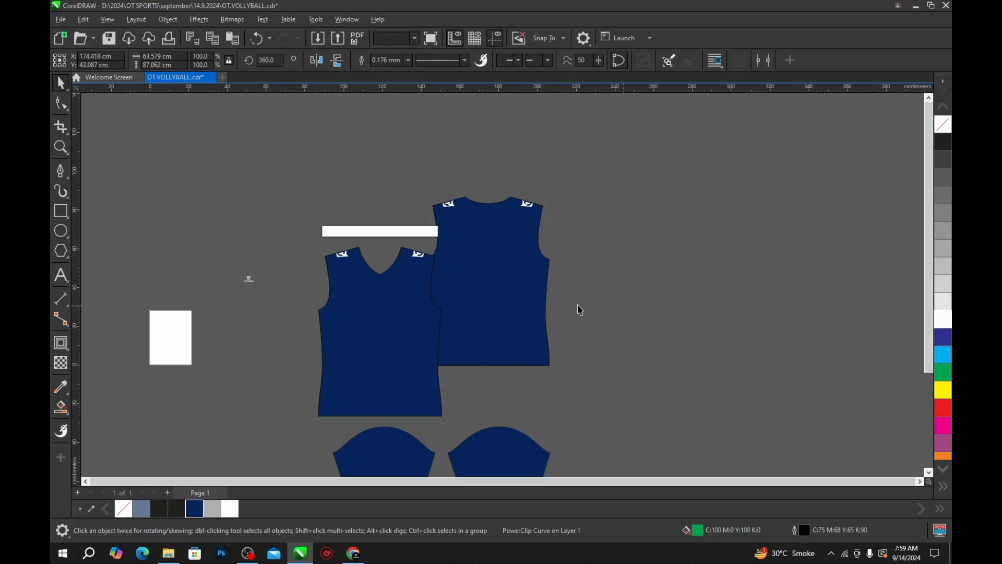
# Step: Place the back piece close beside the front with their bottom edges aligned, and save the file
pyautogui.moveTo(498, 296); pyautogui.dragTo(544, 340)
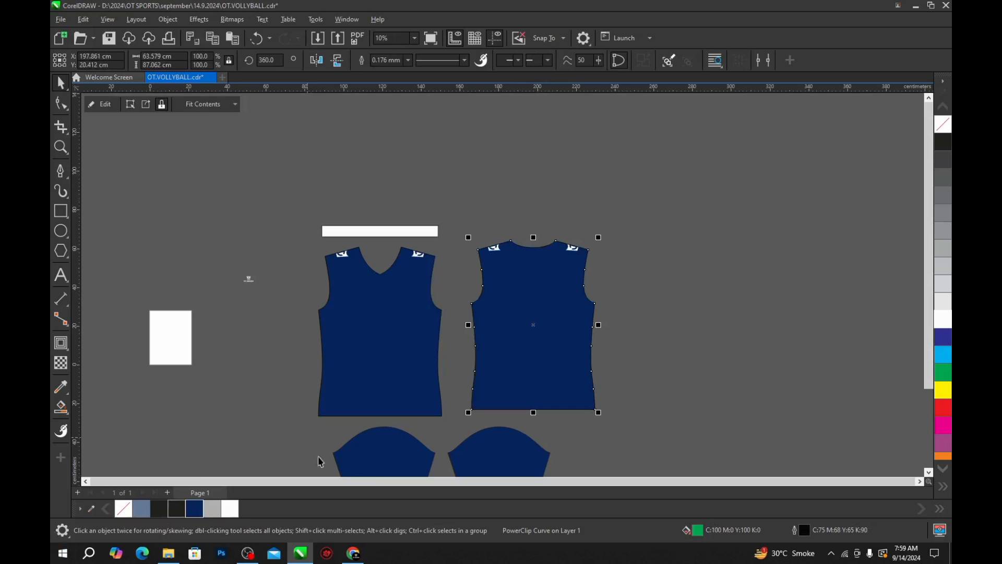
pyautogui.scroll(1, 479, 438)
pyautogui.keyDown('shift'); pyautogui.click(401, 397); pyautogui.keyUp('shift')
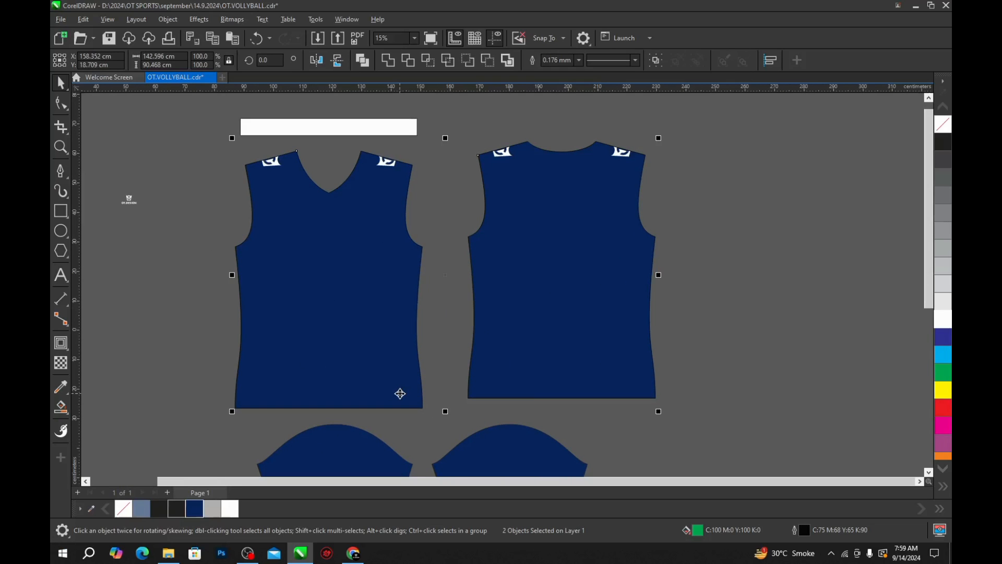
pyautogui.press('b')
pyautogui.click(540, 419)
pyautogui.scroll(1, 540, 420)
pyautogui.scroll(1, 539, 420)
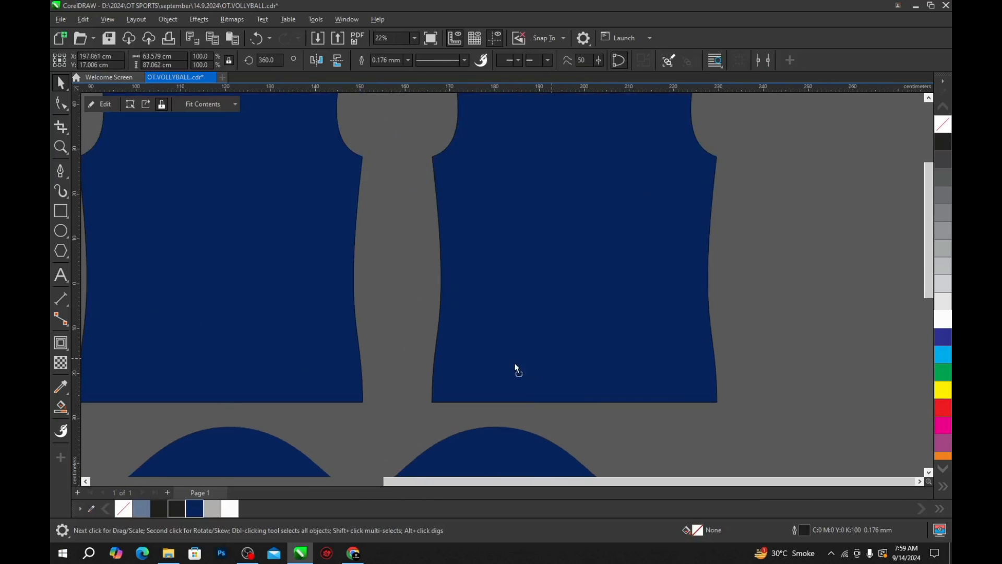
pyautogui.scroll(-2, 501, 368)
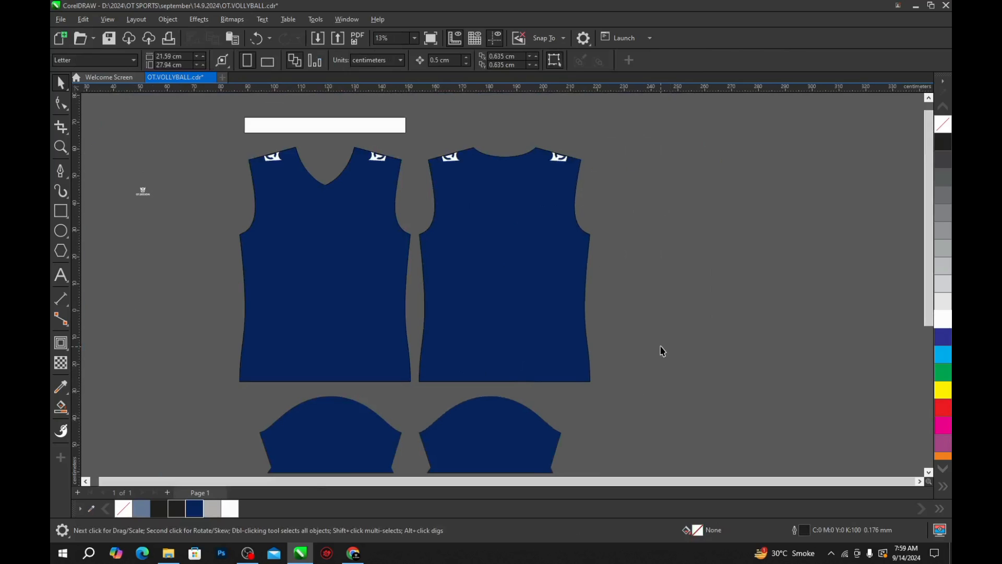
pyautogui.hotkey('ctrl', 's')
# Step: Extract the PowerClip contents from both the front and back jersey pieces
pyautogui.click(385, 262)
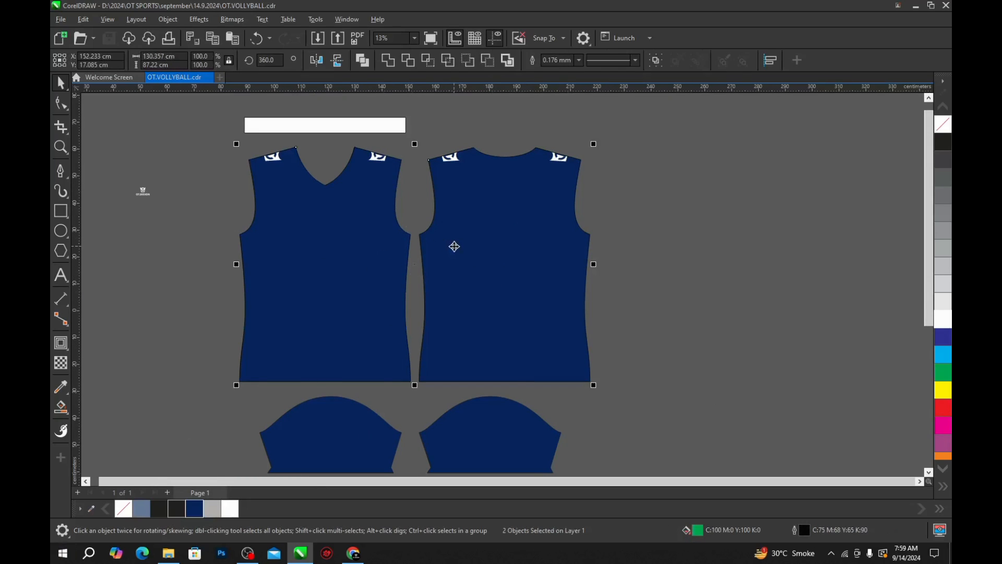
pyautogui.click(367, 270)
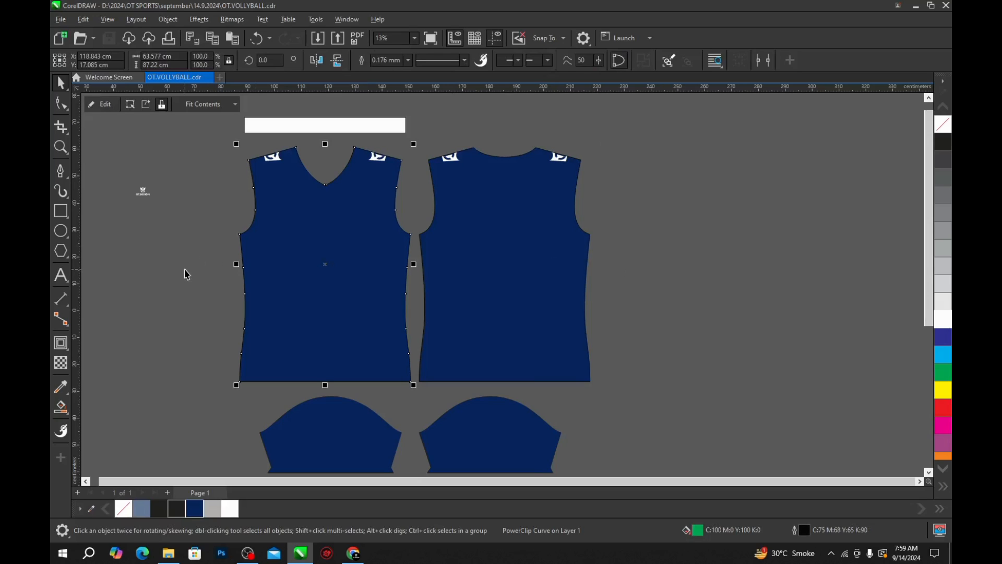
pyautogui.click(147, 105)
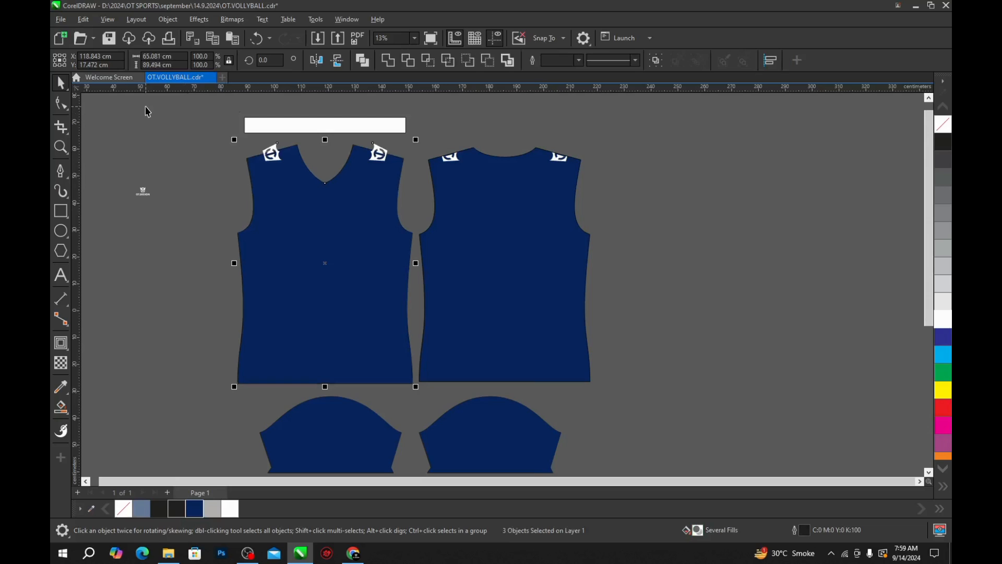
pyautogui.hotkey('ctrl', 'z')
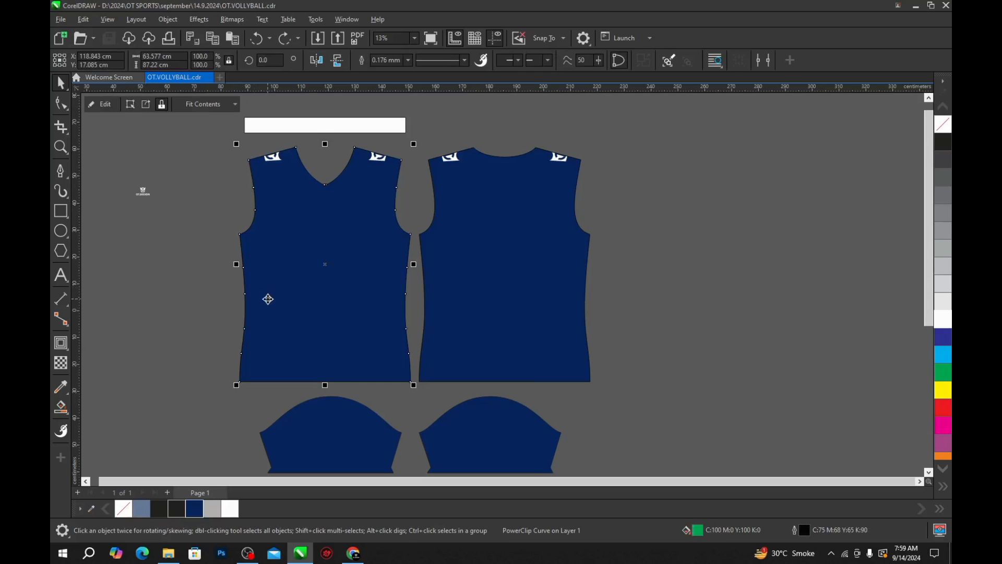
pyautogui.hotkey('ctrl', 'shift', 'z')
pyautogui.click(485, 298)
pyautogui.hotkey('ctrl', 'r')
pyautogui.click(646, 276)
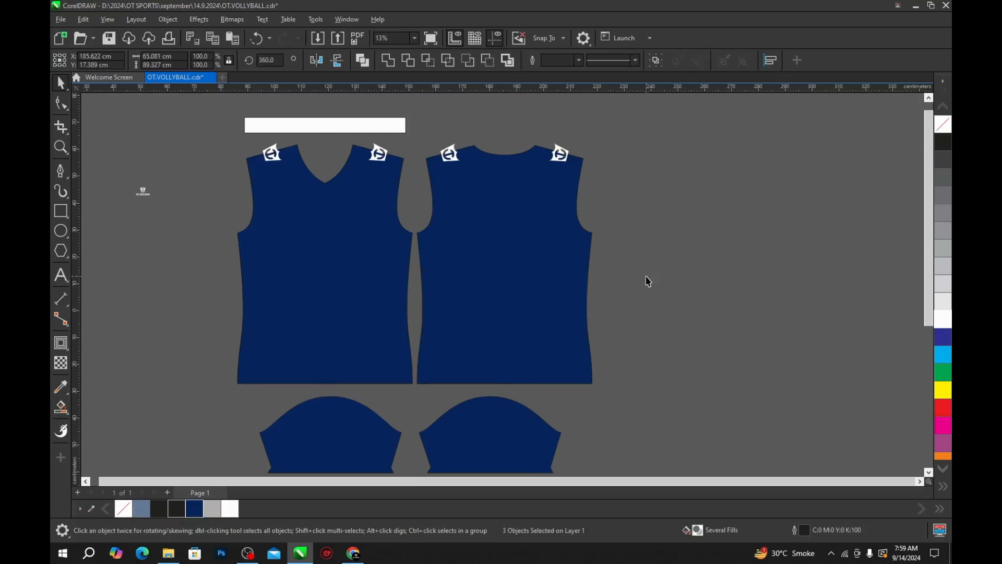
# Step: PowerClip each extracted shoulder emblem inside its own navy front or back shape so it is trimmed at the shoulder edge
pyautogui.moveTo(614, 127); pyautogui.dragTo(542, 179)
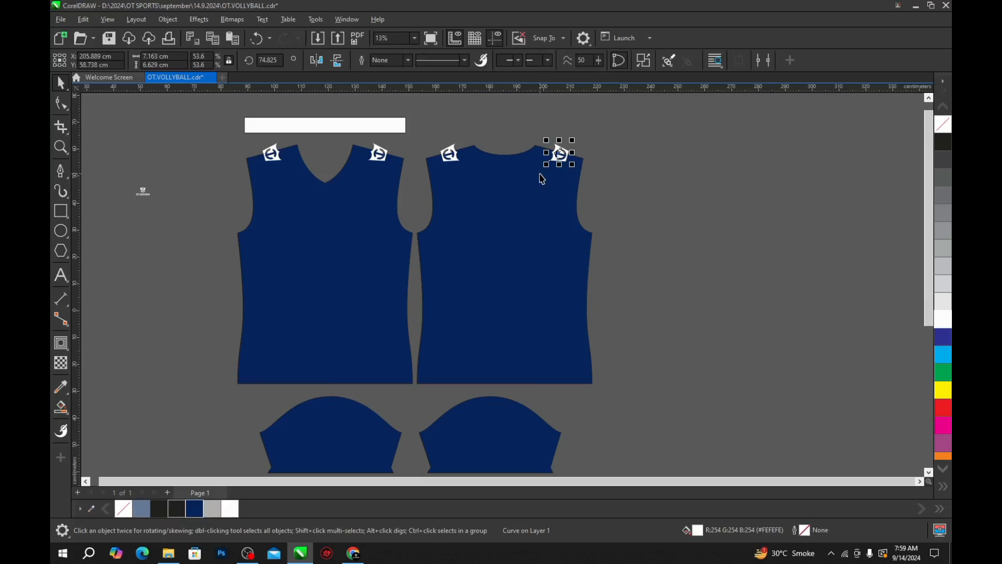
pyautogui.click(537, 174)
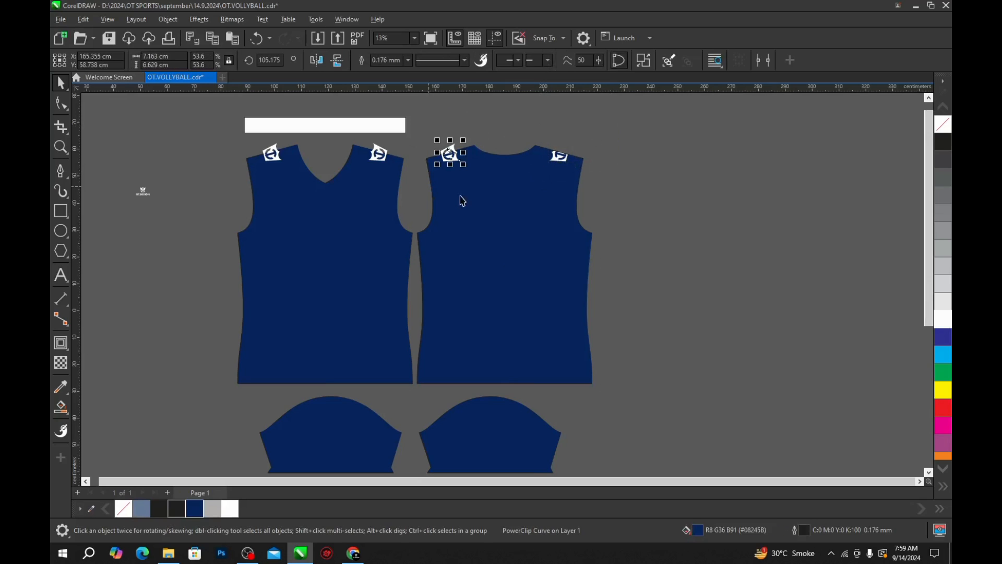
pyautogui.moveTo(414, 135); pyautogui.dragTo(247, 219)
pyautogui.click(346, 227)
pyautogui.click(566, 175)
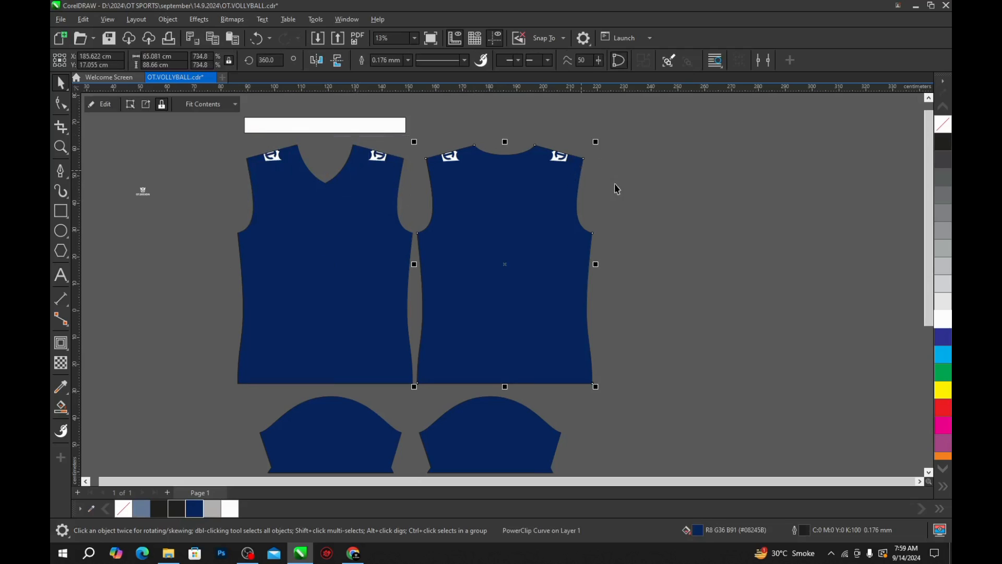
pyautogui.press('Escape')
# Step: Remove the empty green frames beneath the navy front and back pieces, keeping the navy pieces in place, and save the file
pyautogui.click(336, 268)
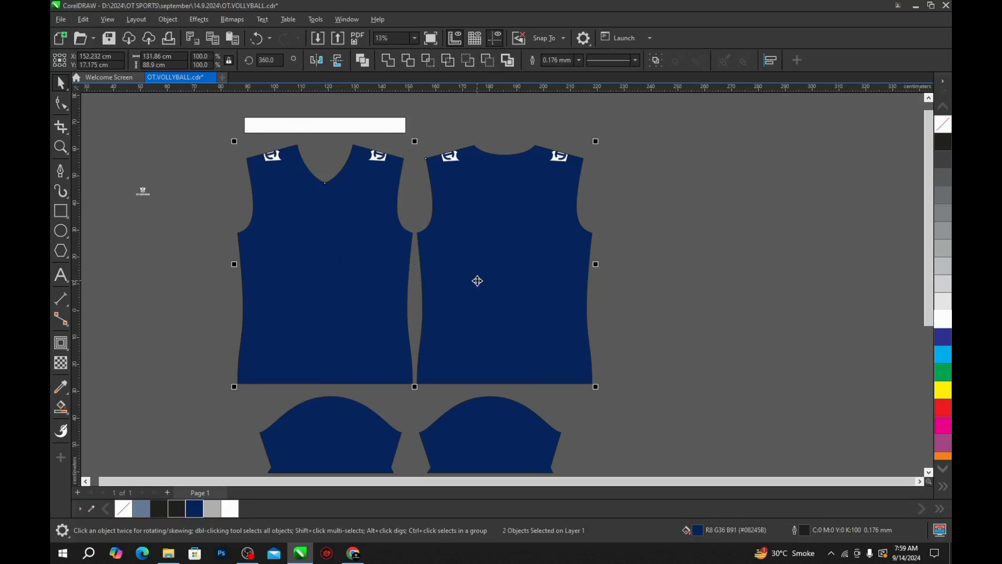
pyautogui.press('Delete')
pyautogui.click(514, 257)
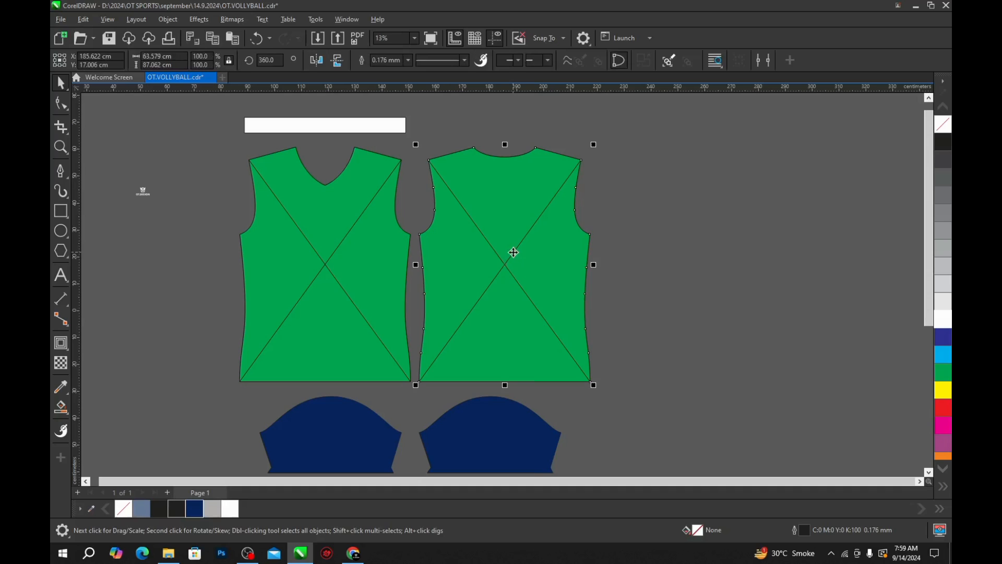
pyautogui.press('Delete')
pyautogui.click(372, 256)
pyautogui.press('Delete')
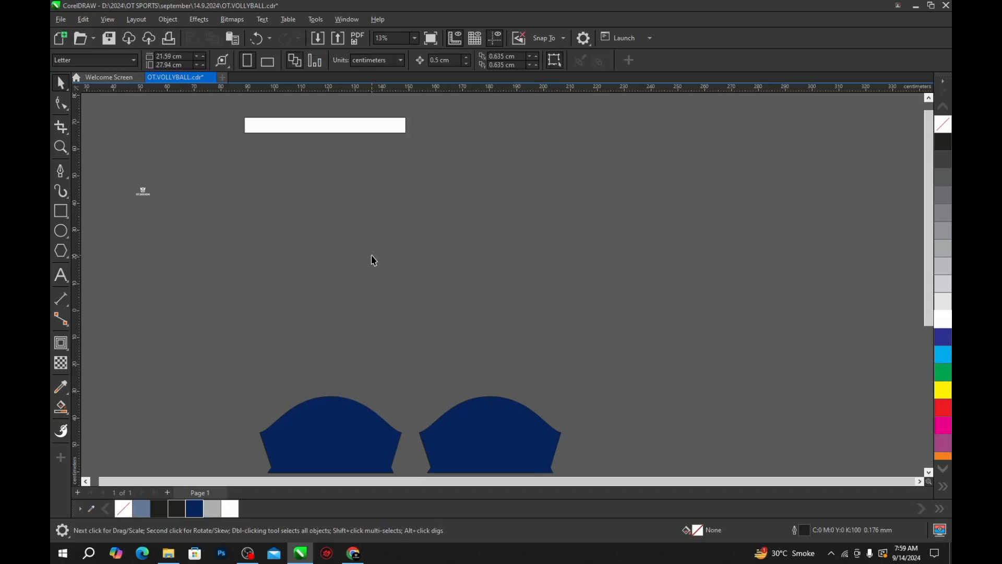
pyautogui.hotkey('ctrl', 'z')
pyautogui.hotkey('ctrl', 'z')
pyautogui.hotkey('ctrl', 'z')
pyautogui.hotkey('ctrl', 's')
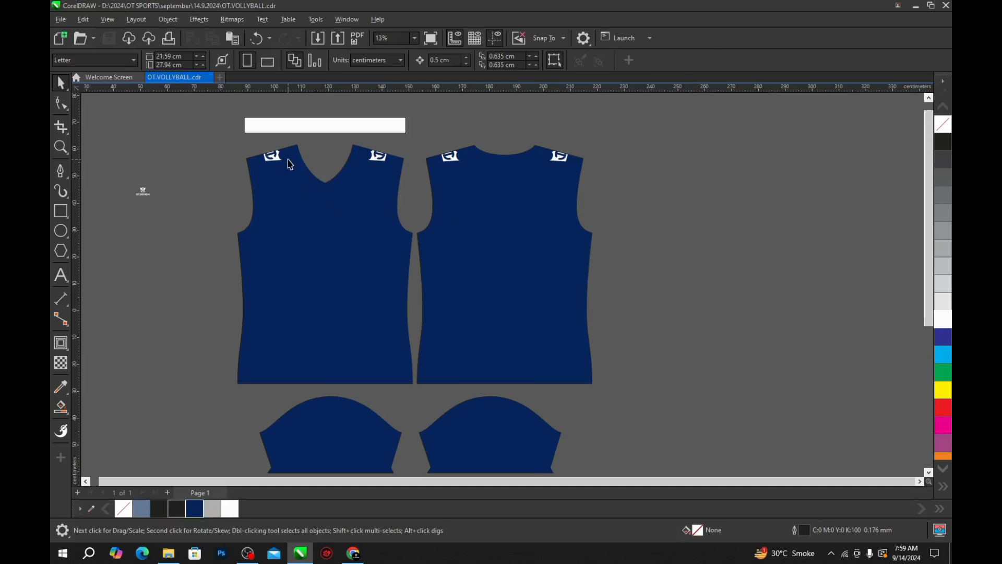
# Step: Examine the trimmed emblems along the front and back shoulder edges and review the layout of all the pattern pieces
pyautogui.scroll(5, 564, 167)
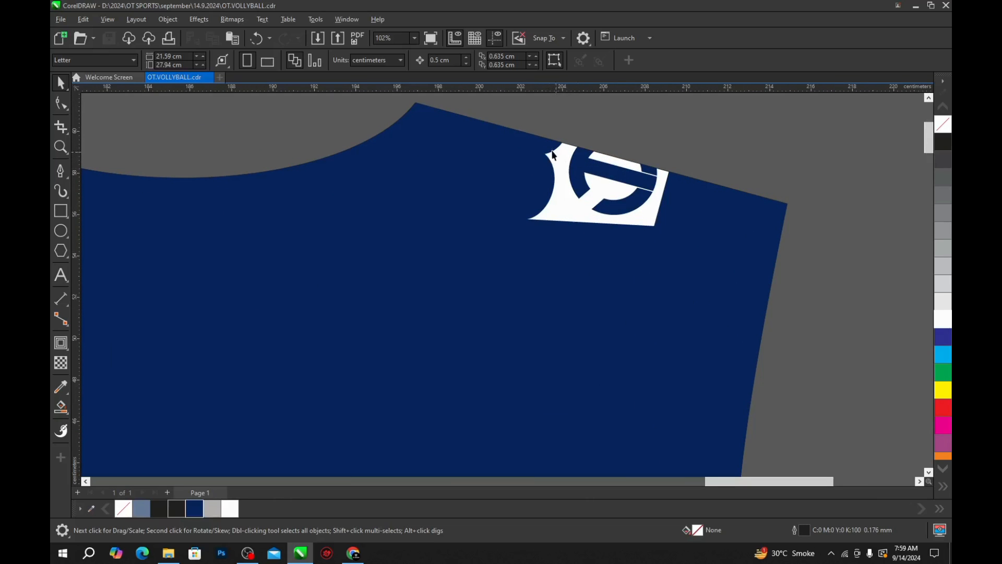
pyautogui.scroll(-4, 553, 155)
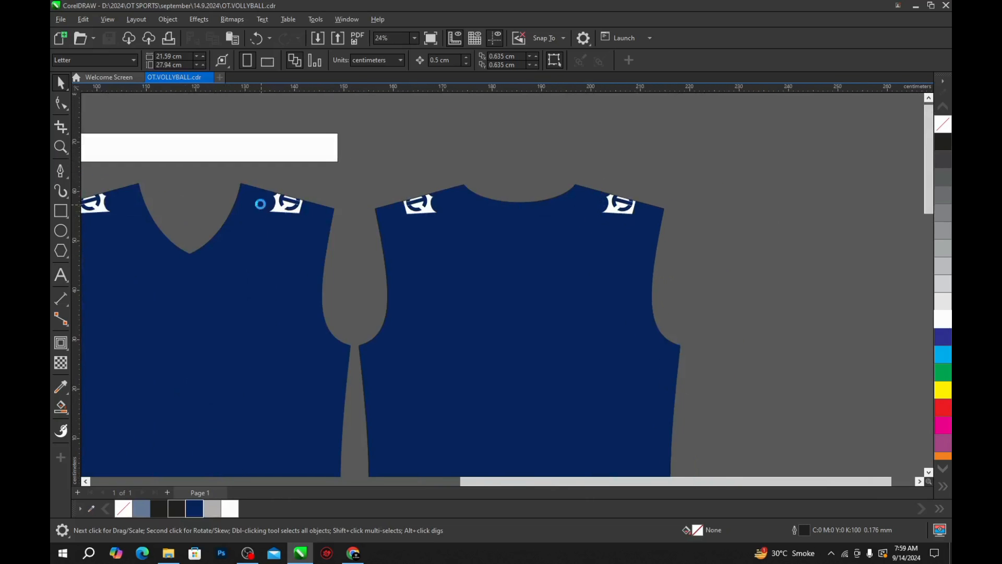
pyautogui.scroll(3, 260, 204)
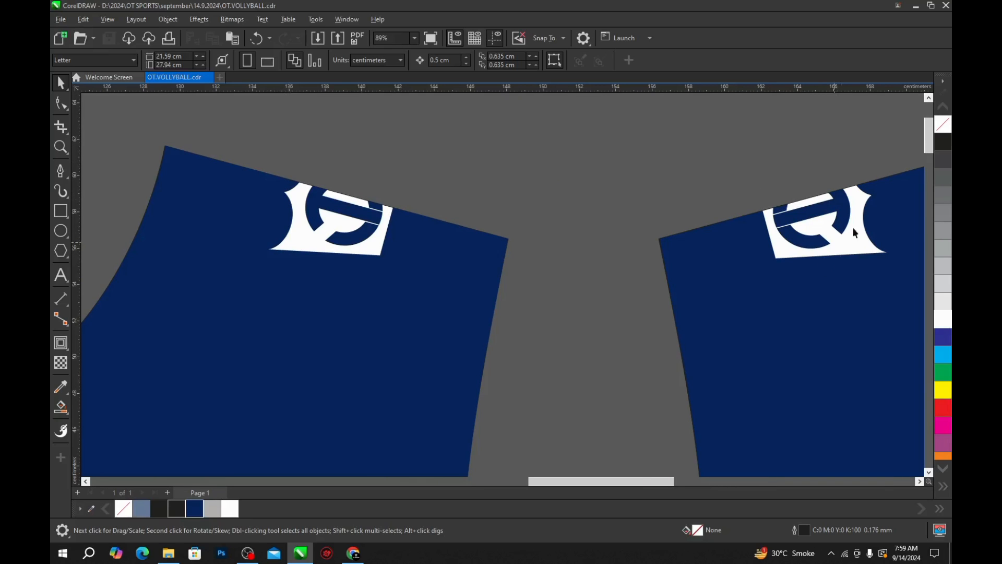
pyautogui.scroll(-4, 544, 186)
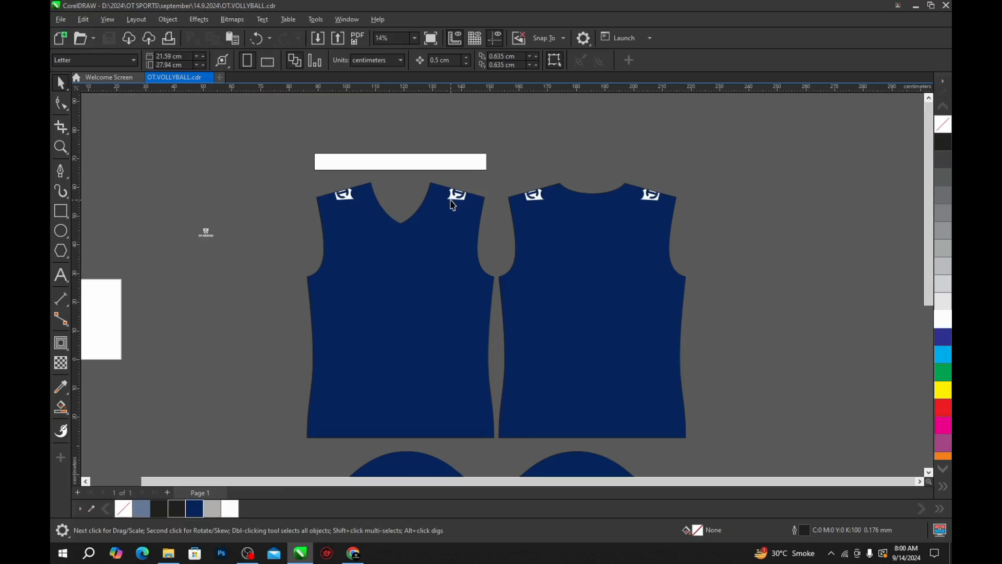
pyautogui.scroll(-3, 452, 204)
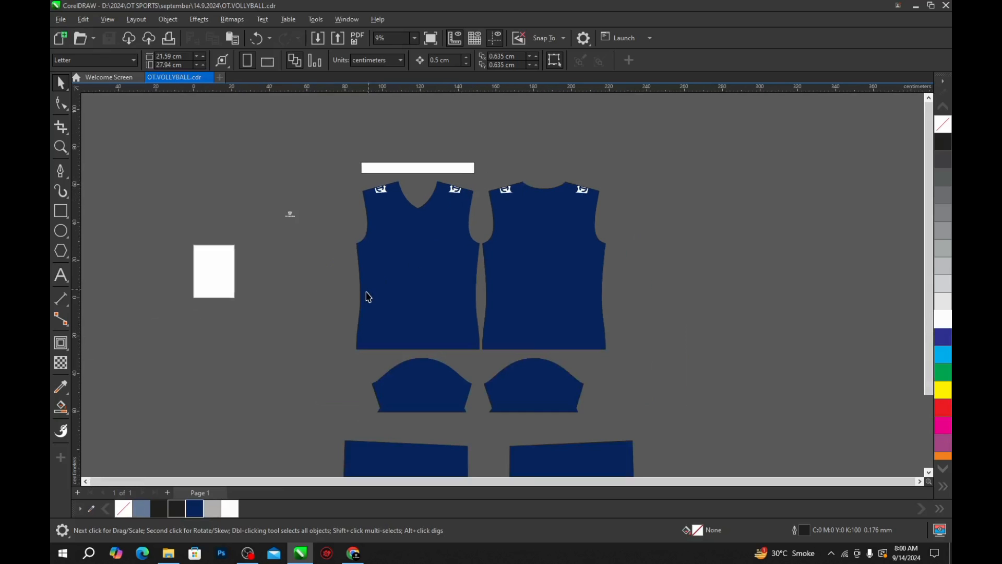
pyautogui.scroll(1, 368, 303)
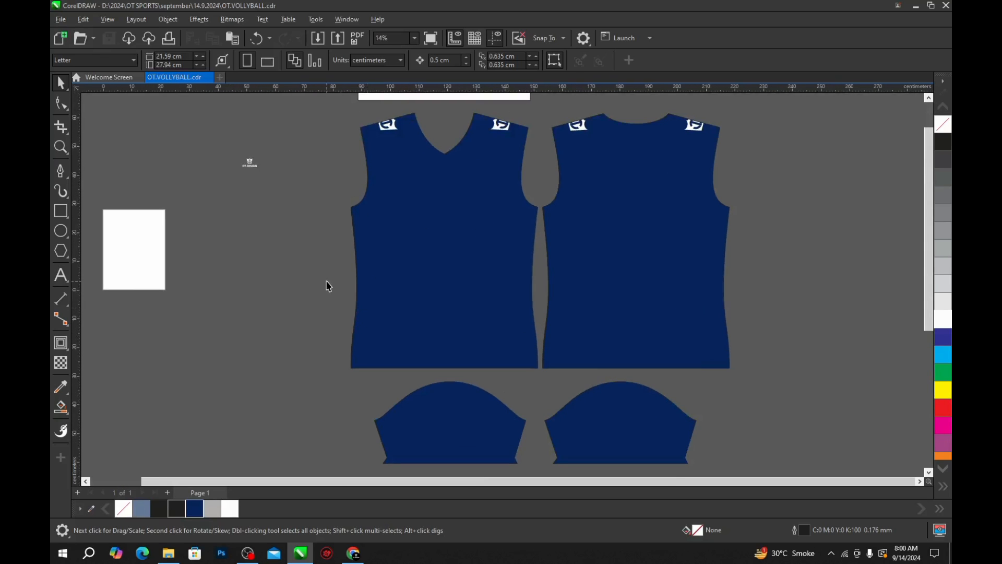
pyautogui.scroll(1, 359, 241)
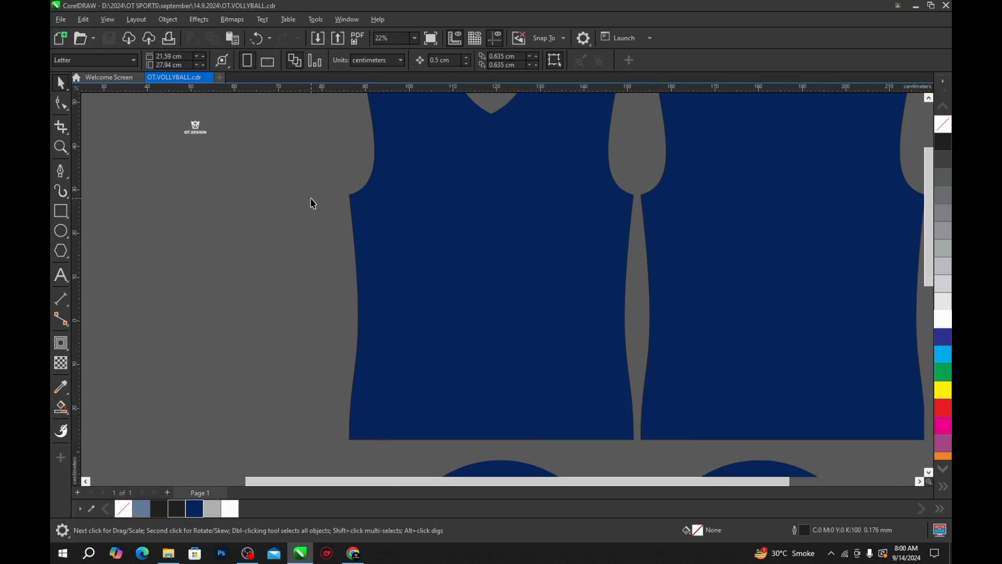
# Step: Save the volleyball jersey file
pyautogui.scroll(-2, 380, 242)
pyautogui.click(385, 251)
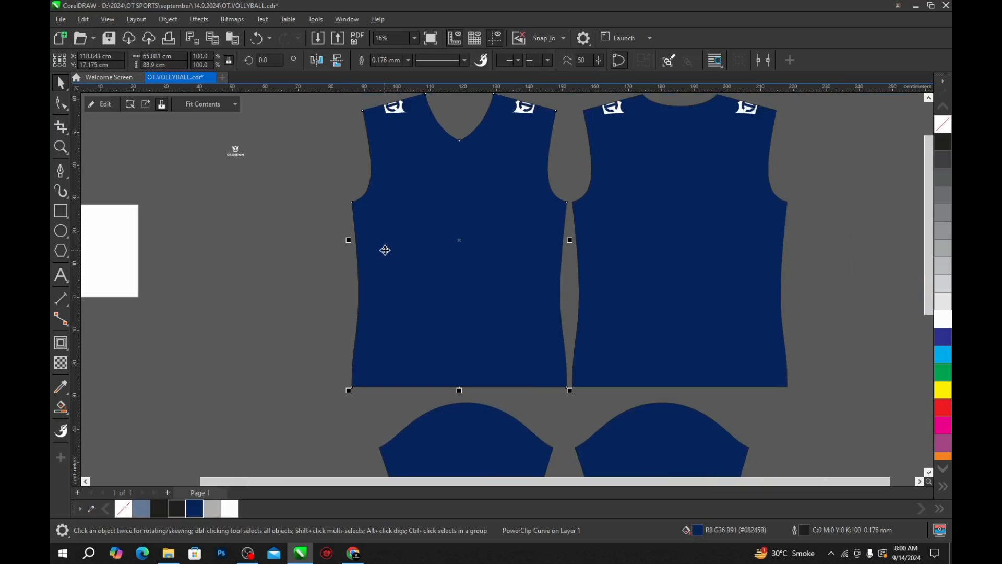
pyautogui.click(273, 219)
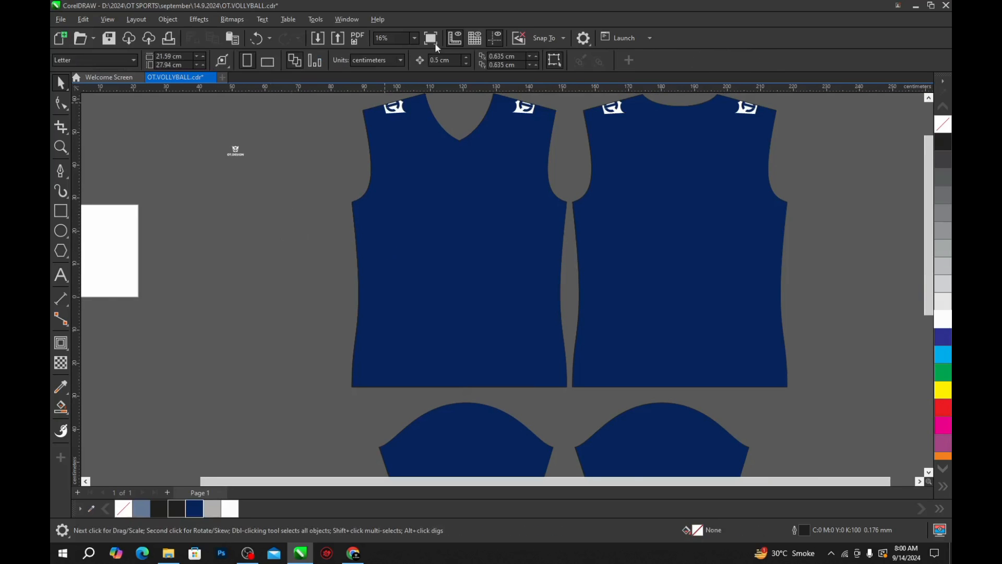
pyautogui.click(458, 59)
pyautogui.click(381, 196)
pyautogui.press('Escape')
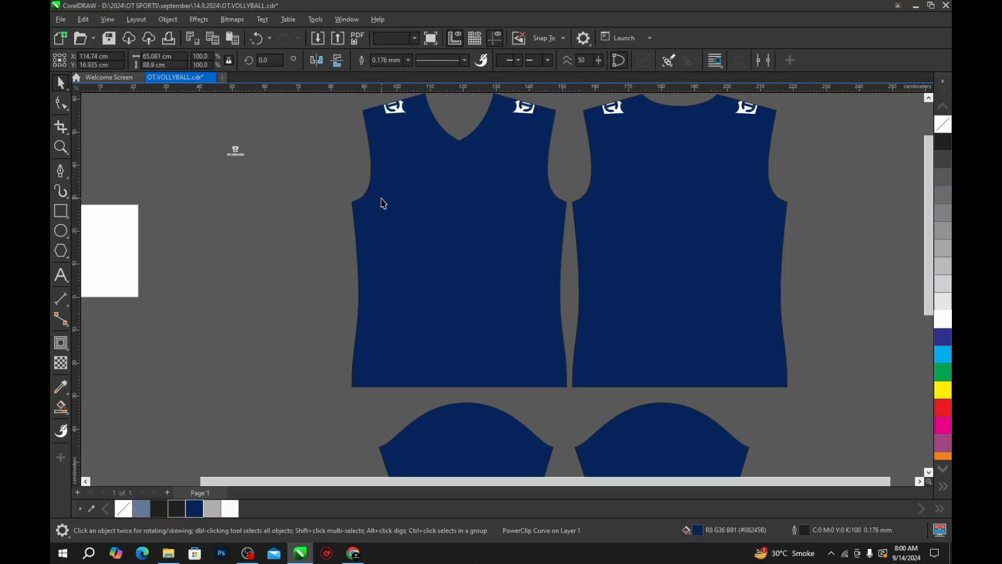
pyautogui.scroll(-1, 381, 202)
pyautogui.scroll(-1, 380, 216)
pyautogui.hotkey('ctrl', 's')
# Step: Group the navy front and back jersey pieces and apply a one-step inside contour offset by 0.75 cm
pyautogui.click(423, 238)
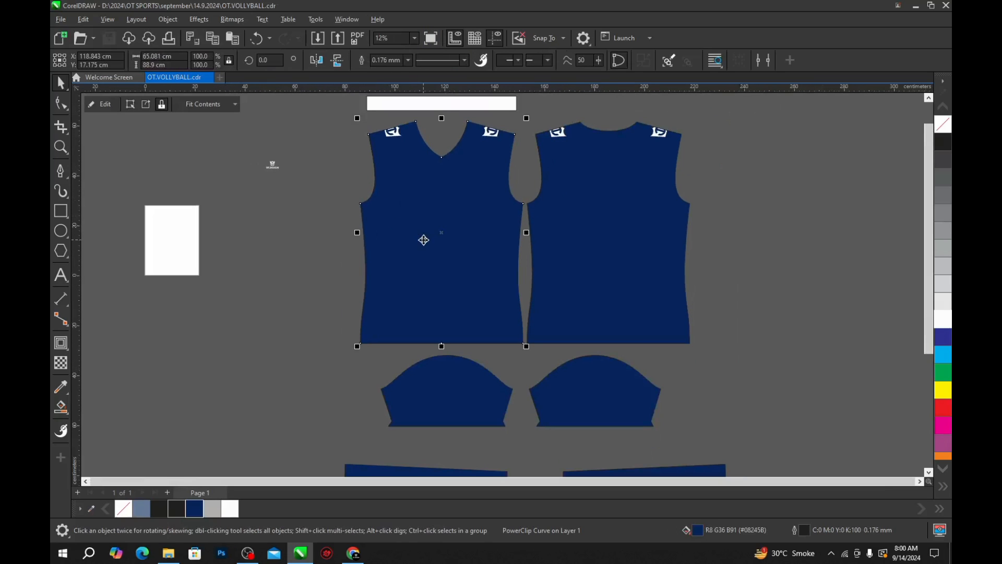
pyautogui.keyDown('shift'); pyautogui.click(605, 241); pyautogui.keyUp('shift')
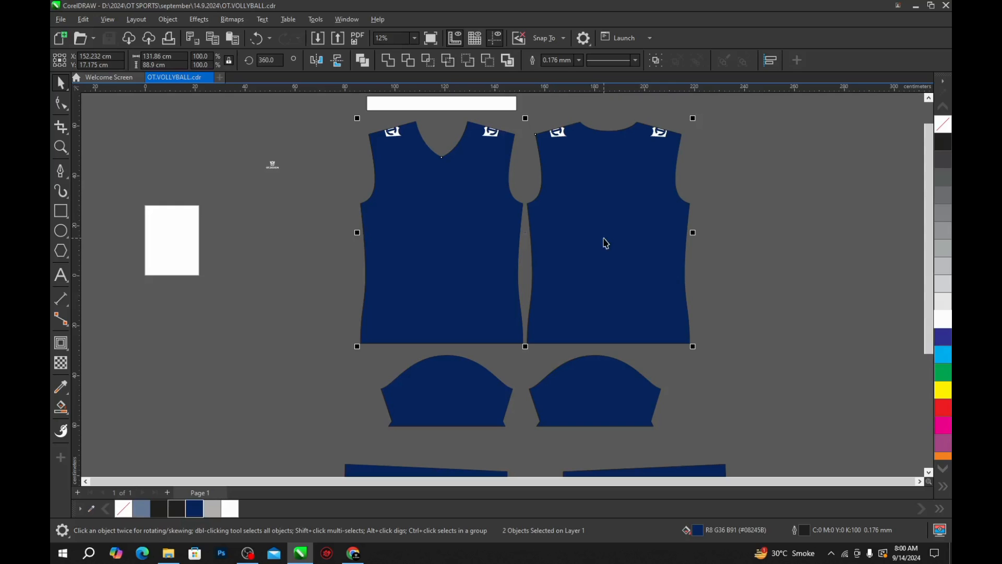
pyautogui.hotkey('ctrl', 'g')
pyautogui.click(61, 343)
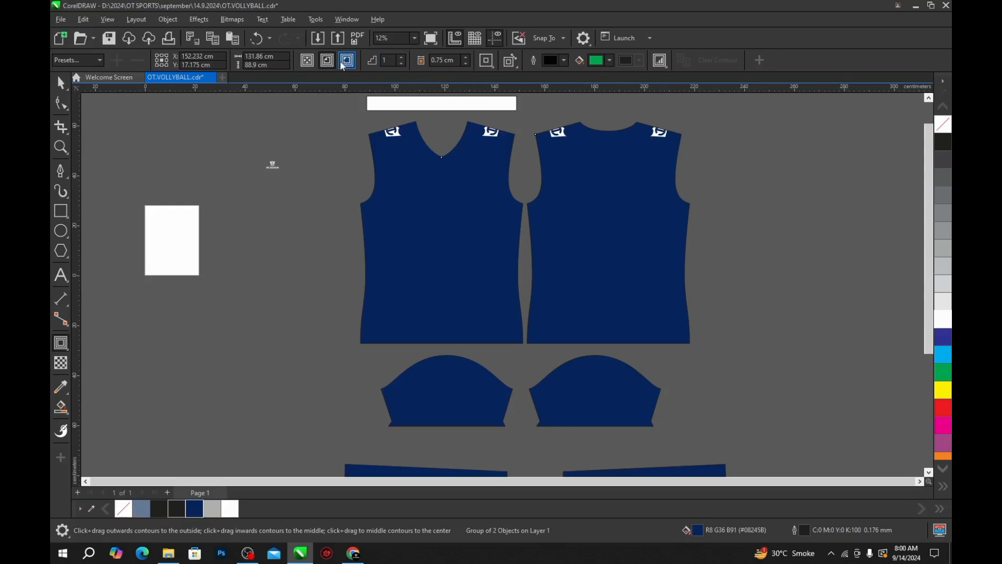
pyautogui.click(327, 60)
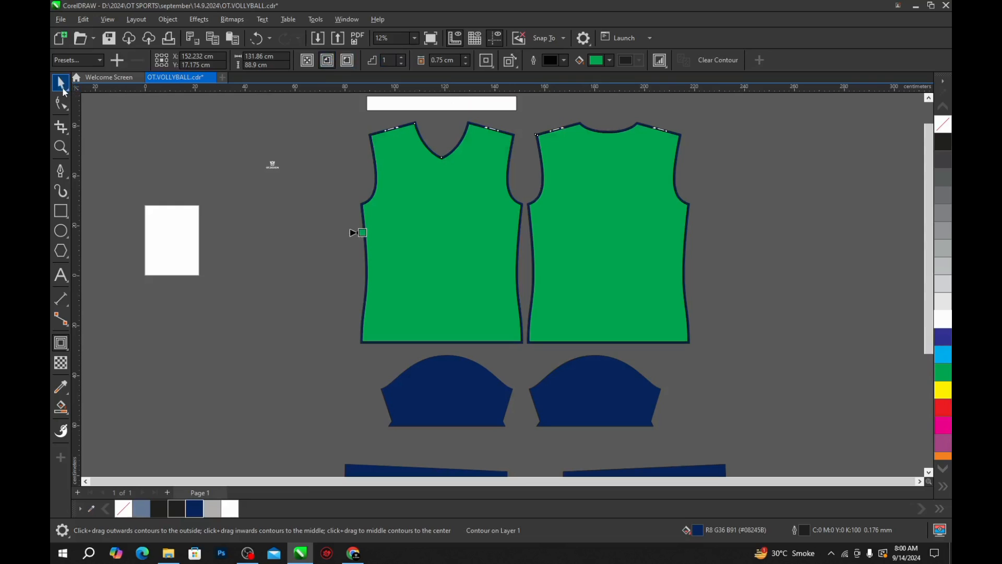
# Step: Break the contour apart from the jersey pieces and ungroup all of the resulting green shapes
pyautogui.click(61, 83)
pyautogui.rightClick(461, 181)
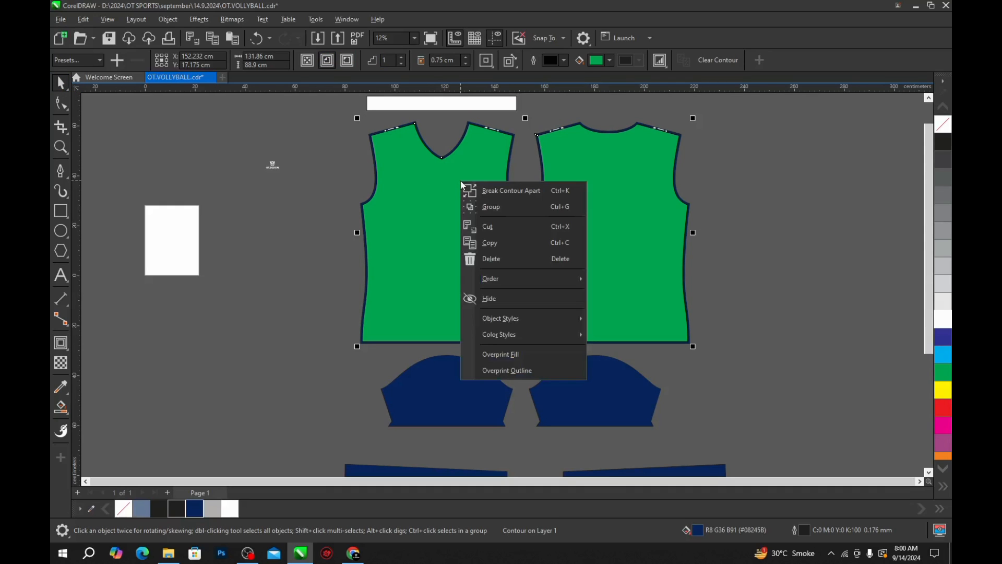
pyautogui.click(517, 197)
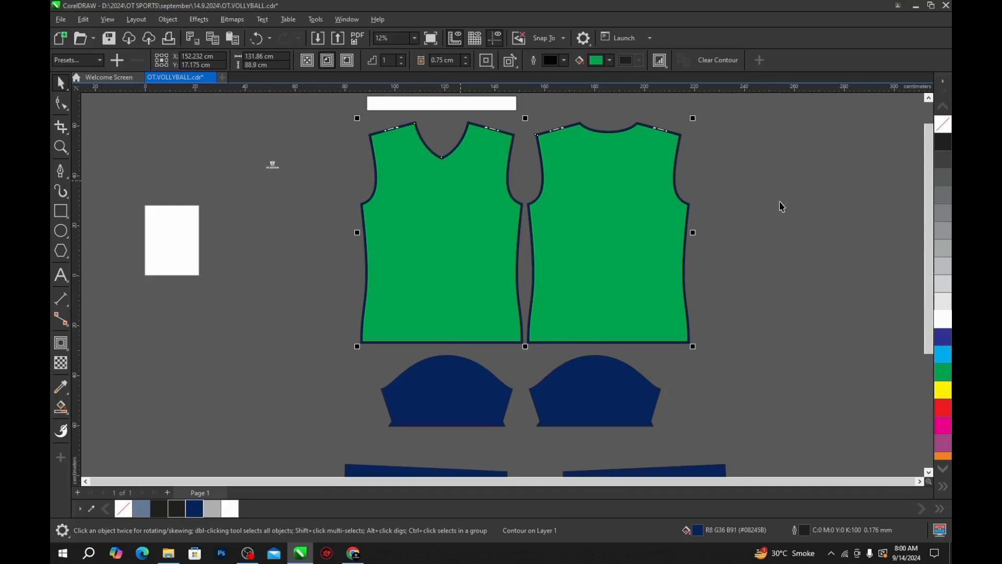
pyautogui.rightClick(658, 230)
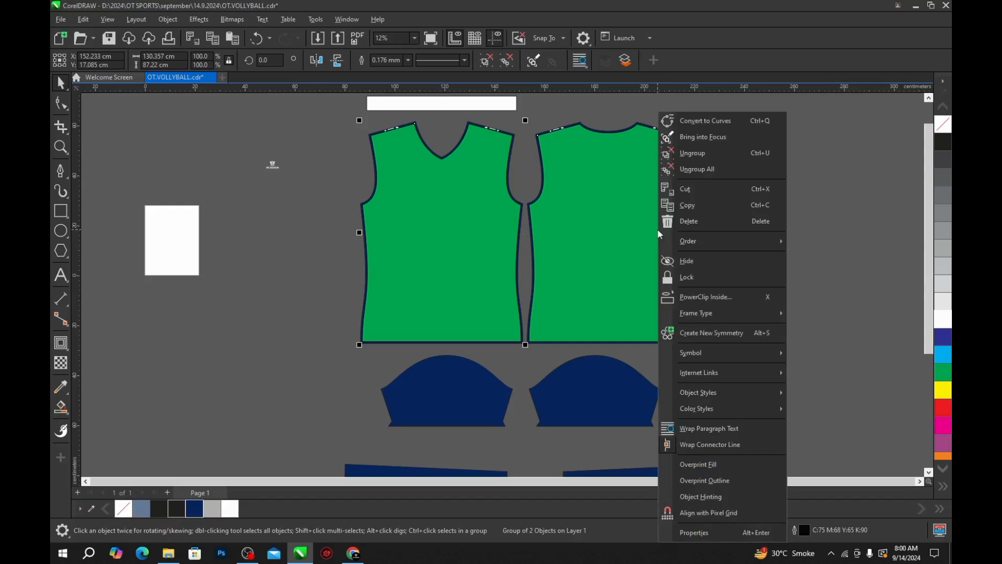
pyautogui.click(673, 166)
# Step: Give the front and back contour shapes a white outline and remove their green fill
pyautogui.keyDown('shift'); pyautogui.click(512, 230); pyautogui.keyUp('shift')
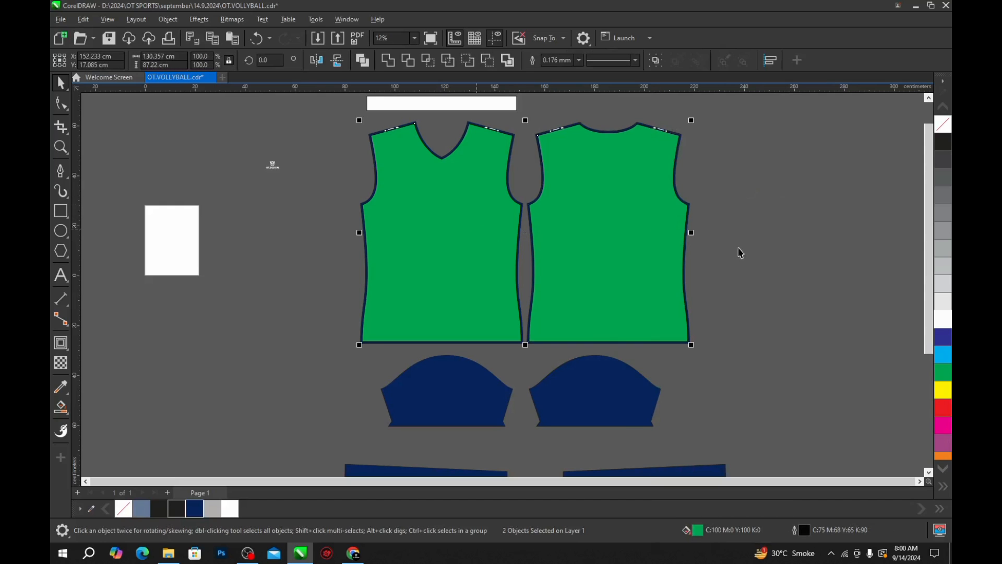
pyautogui.rightClick(944, 319)
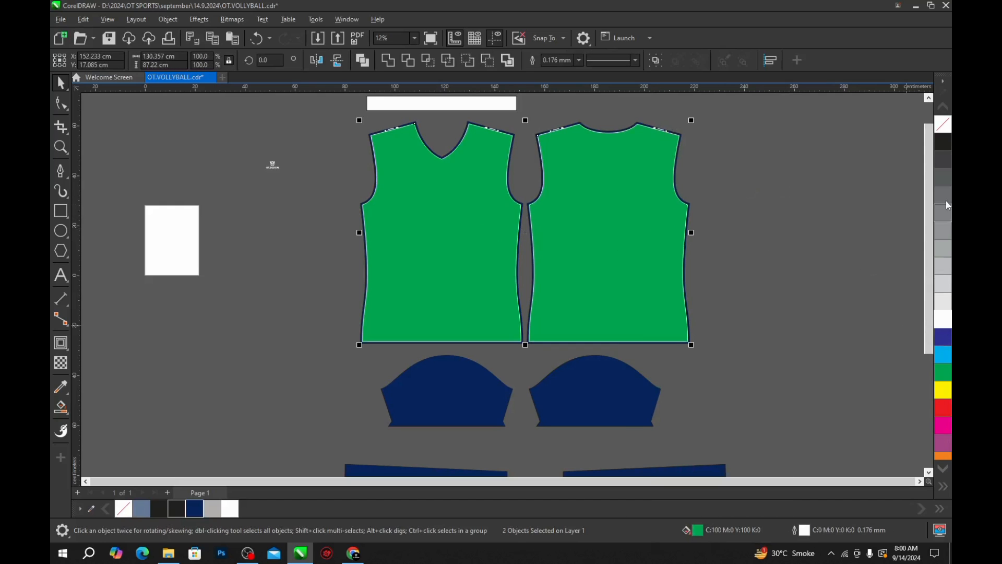
pyautogui.click(946, 125)
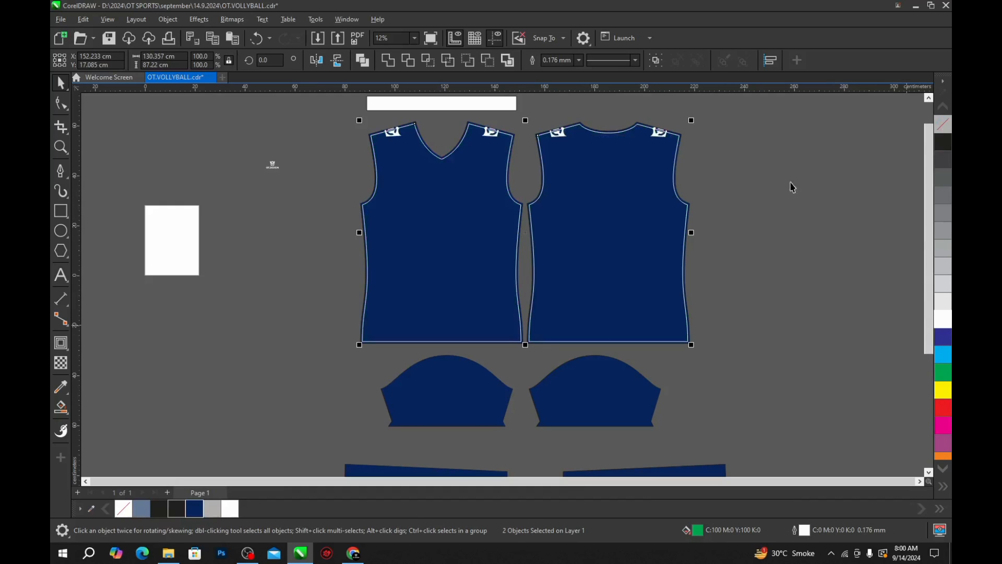
# Step: Ungroup the navy front and back pieces behind the white inset outlines and save the file
pyautogui.click(559, 121)
pyautogui.scroll(2, 684, 220)
pyautogui.click(698, 206)
pyautogui.rightClick(697, 206)
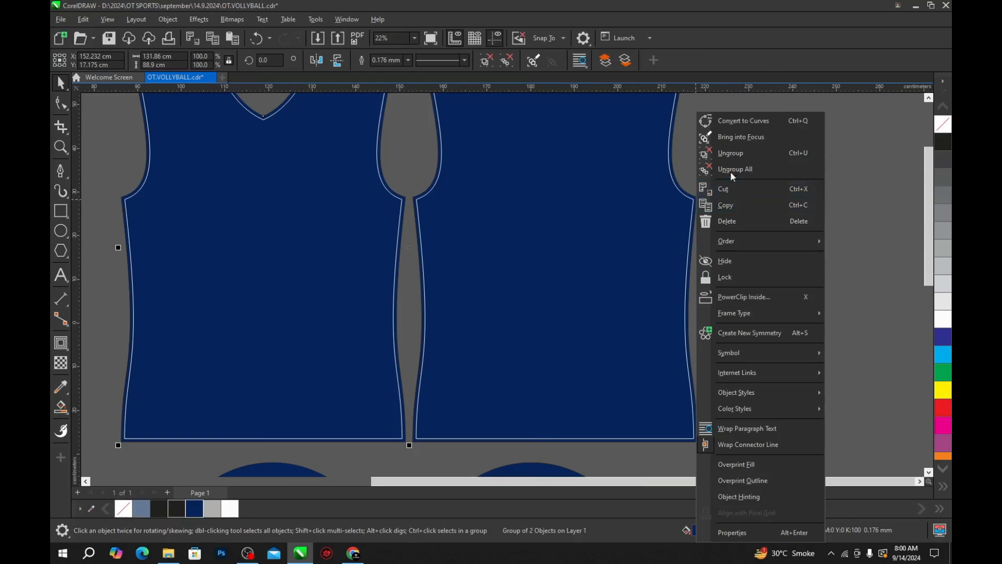
pyautogui.click(732, 172)
pyautogui.scroll(-3, 559, 250)
pyautogui.hotkey('ctrl', 's')
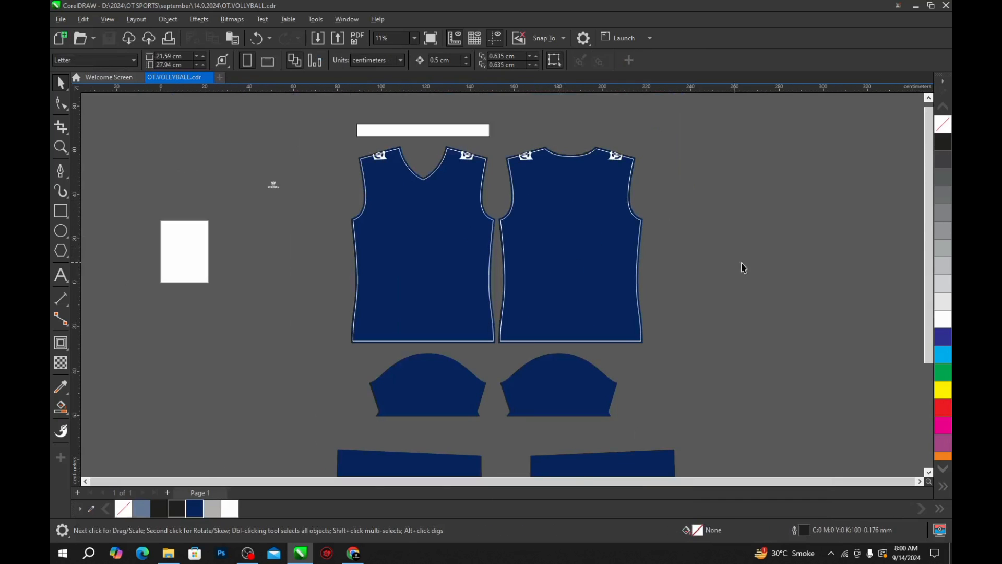
# Step: Examine the white inset outline along the side seams and armholes of the front and back pieces
pyautogui.click(743, 267)
pyautogui.scroll(2, 414, 261)
pyautogui.scroll(3, 340, 206)
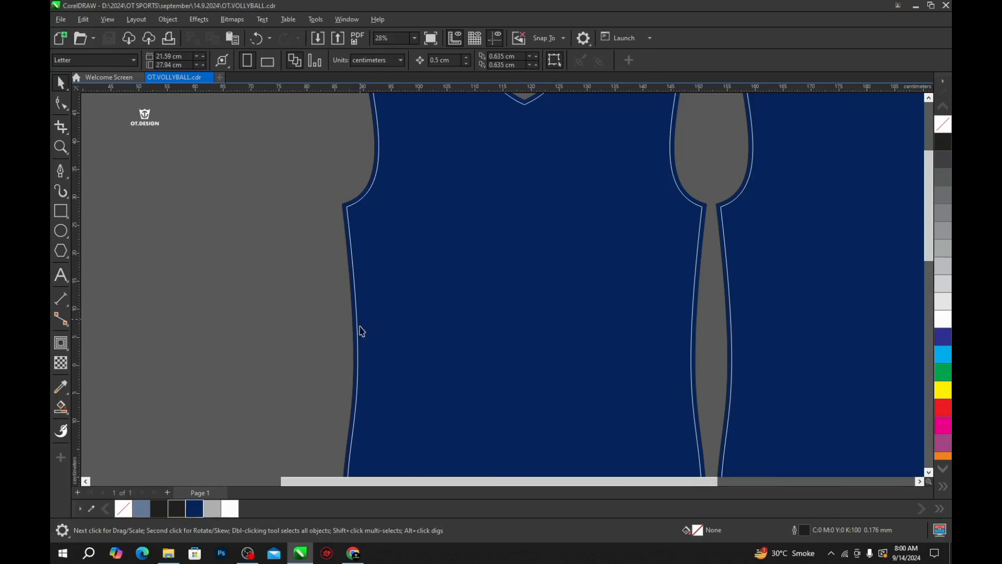
pyautogui.scroll(-3, 359, 207)
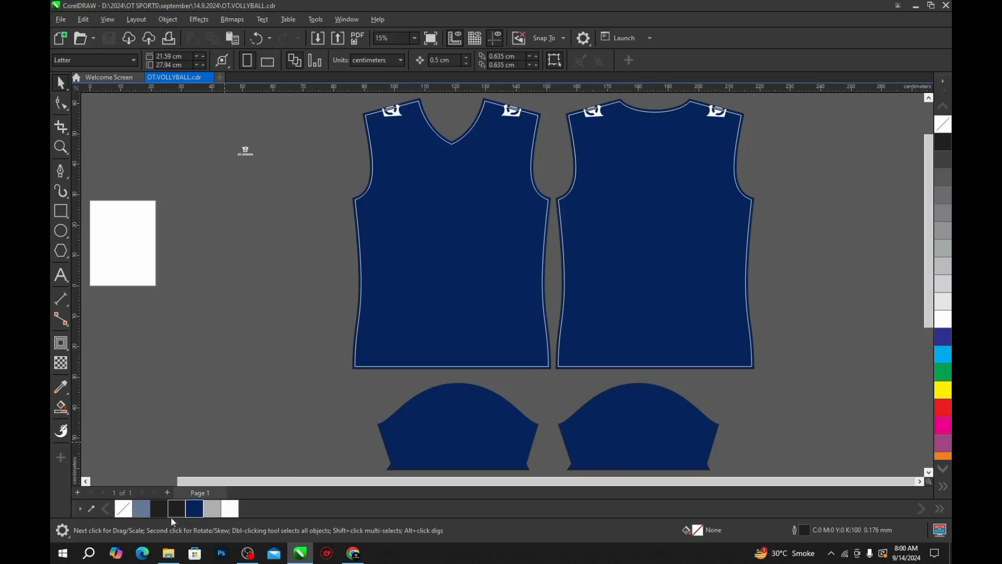
pyautogui.scroll(2, 334, 199)
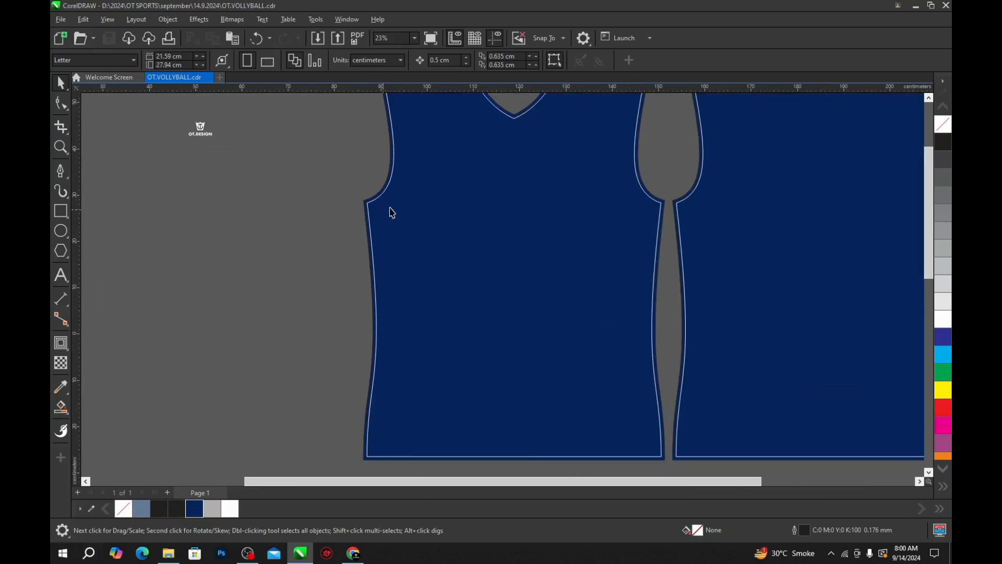
pyautogui.scroll(-1, 387, 207)
pyautogui.scroll(1, 375, 294)
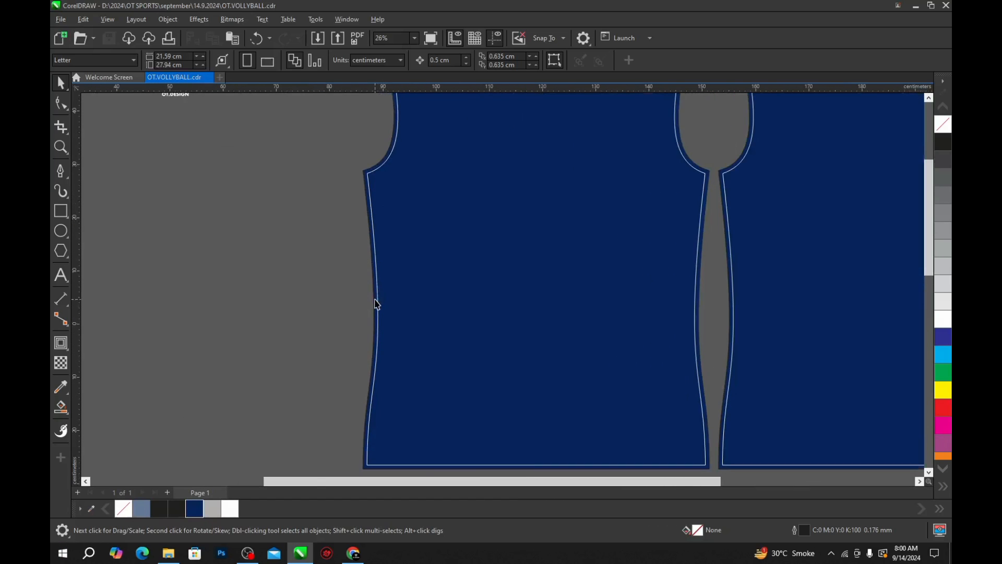
pyautogui.scroll(2, 376, 300)
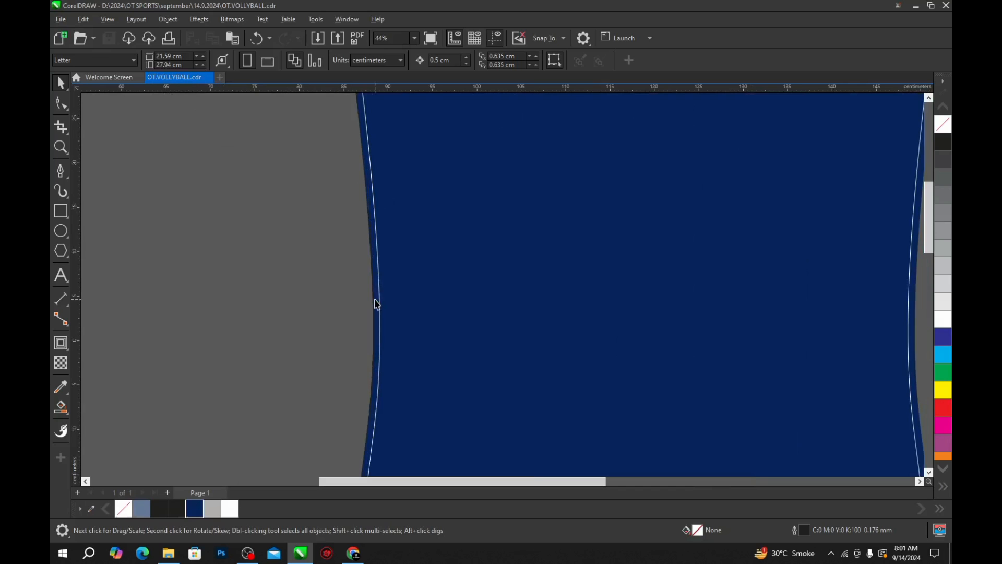
# Step: Try to bring the navy front piece to the front, above its white inset outline
pyautogui.click(377, 304)
pyautogui.scroll(-3, 374, 282)
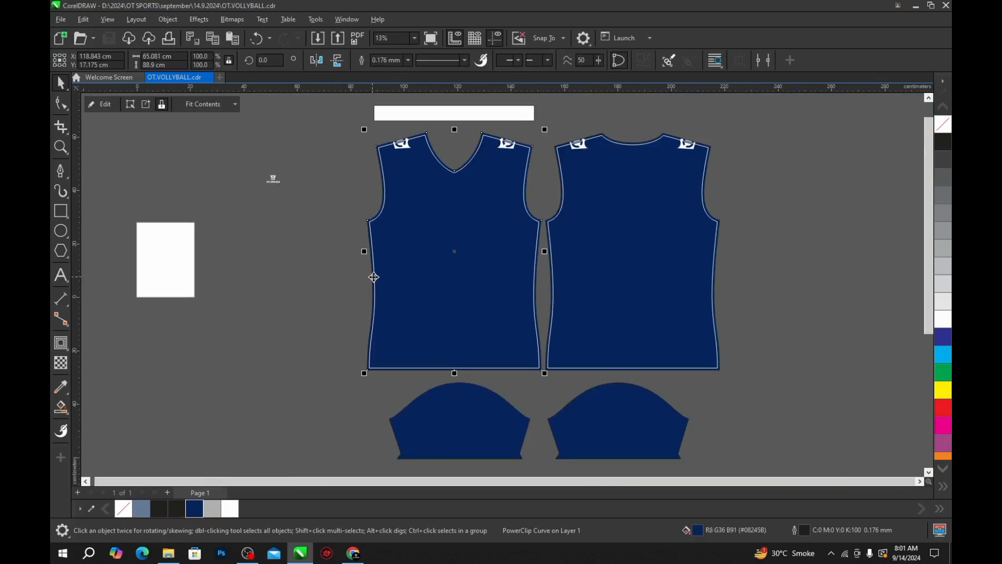
pyautogui.hotkey('shift', 'pageup')
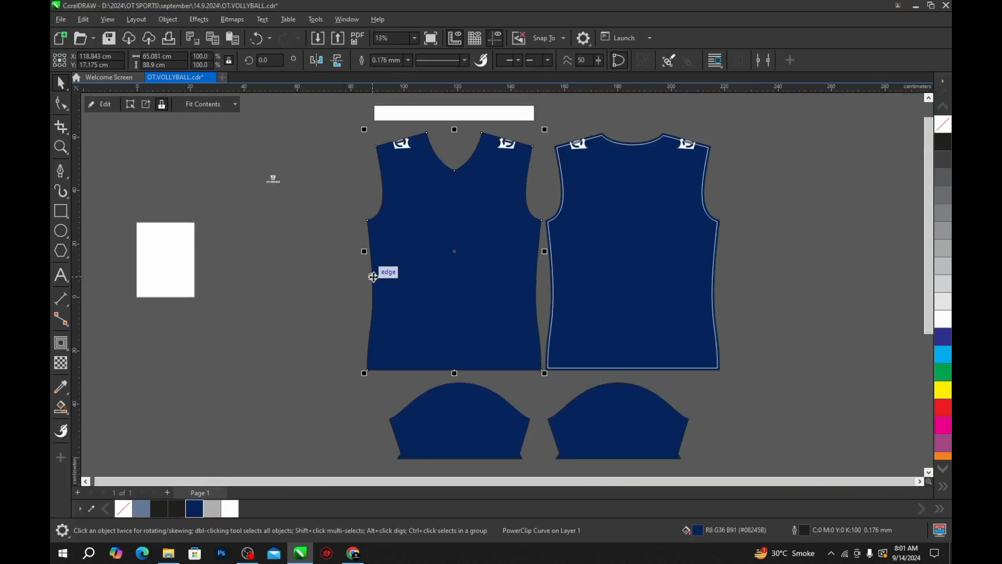
pyautogui.click(320, 273)
# Step: Set the document's nudge distance to 1.0 cm
pyautogui.click(402, 287)
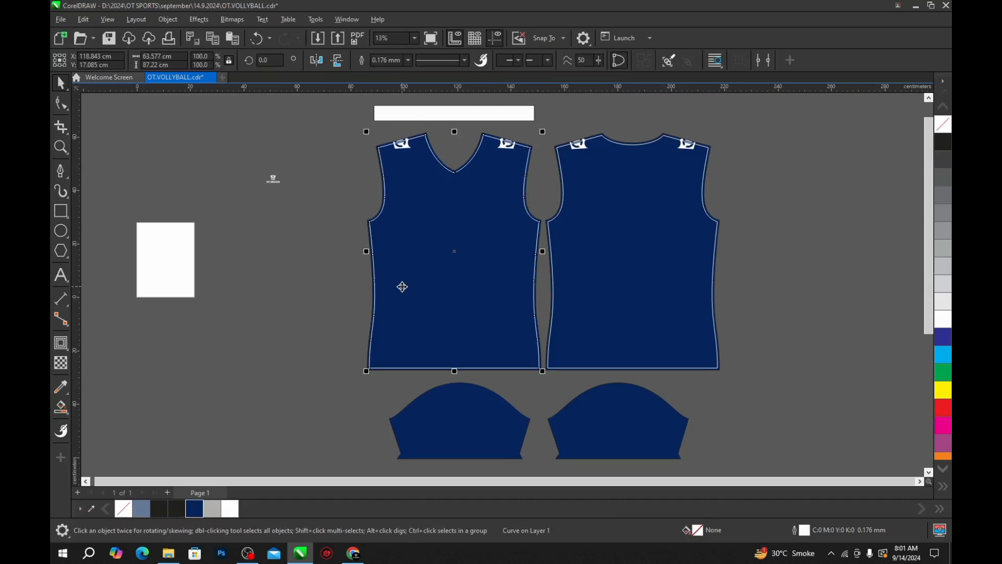
pyautogui.click(306, 280)
pyautogui.click(439, 60)
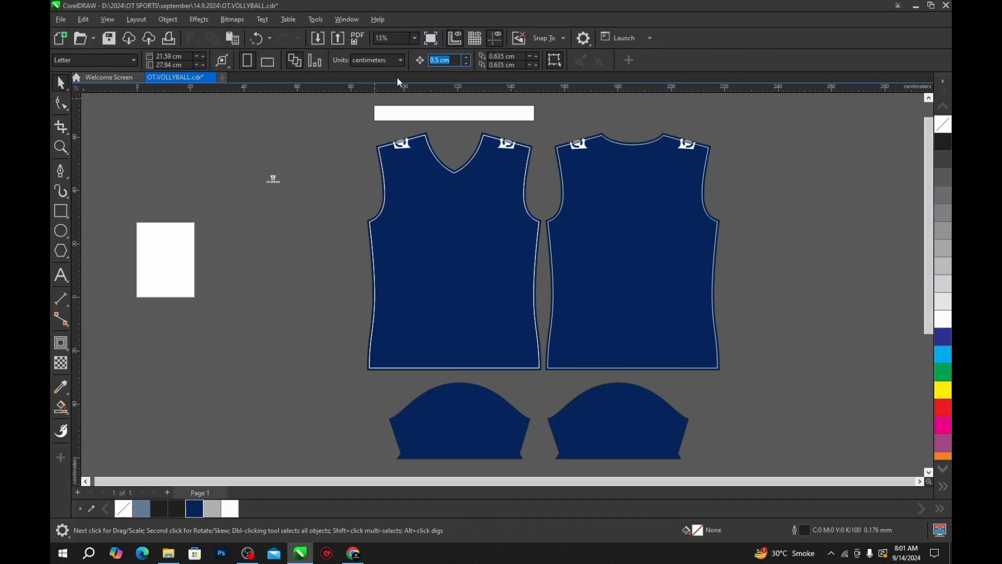
pyautogui.scroll(2, 376, 231)
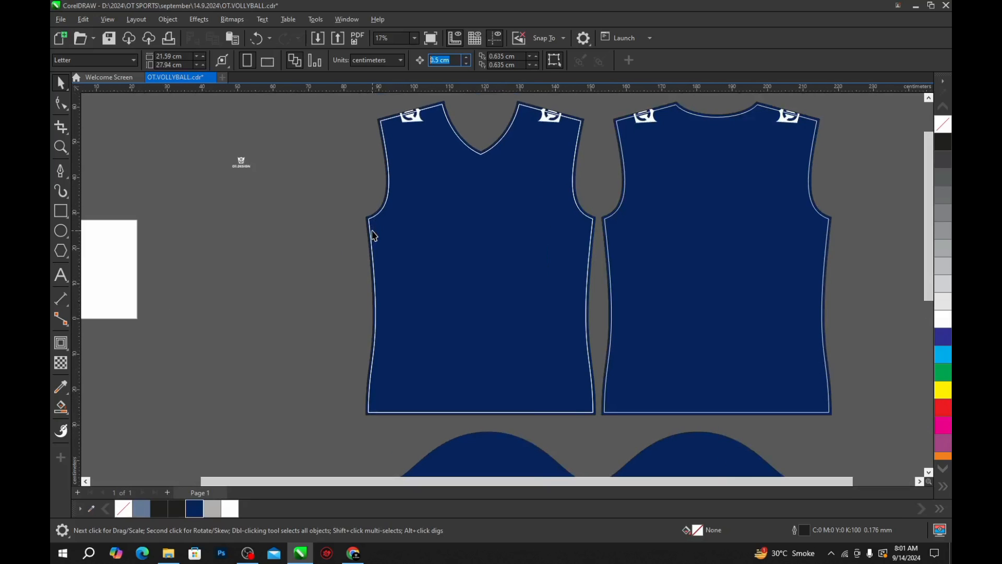
pyautogui.write('1')
pyautogui.press('Return')
# Step: Duplicate the front piece's white inset outline and shift the copy 1 cm to the right
pyautogui.click(406, 282)
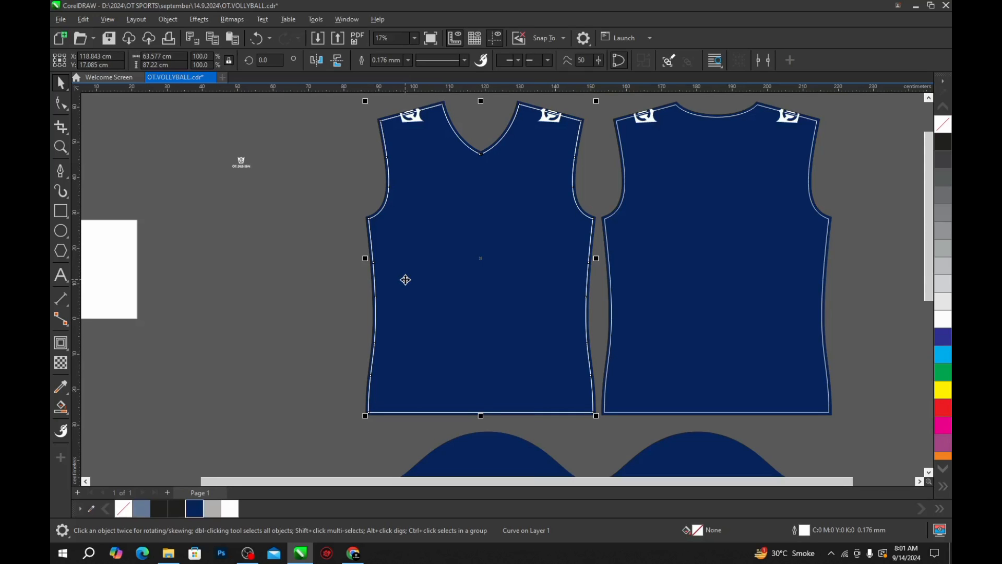
pyautogui.press('Right')
pyautogui.scroll(3, 372, 376)
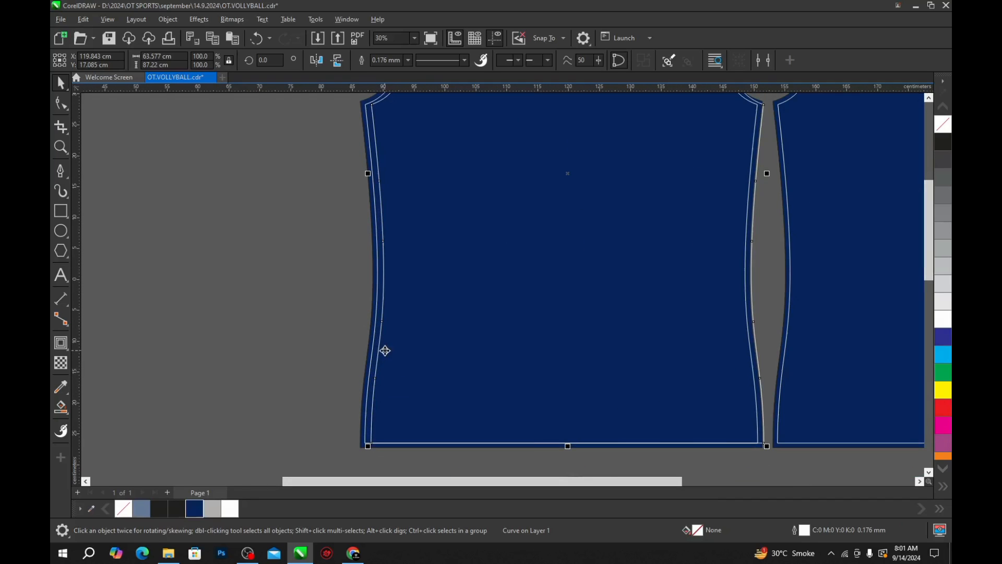
pyautogui.press('Right')
pyautogui.press('Left')
pyautogui.click(335, 309)
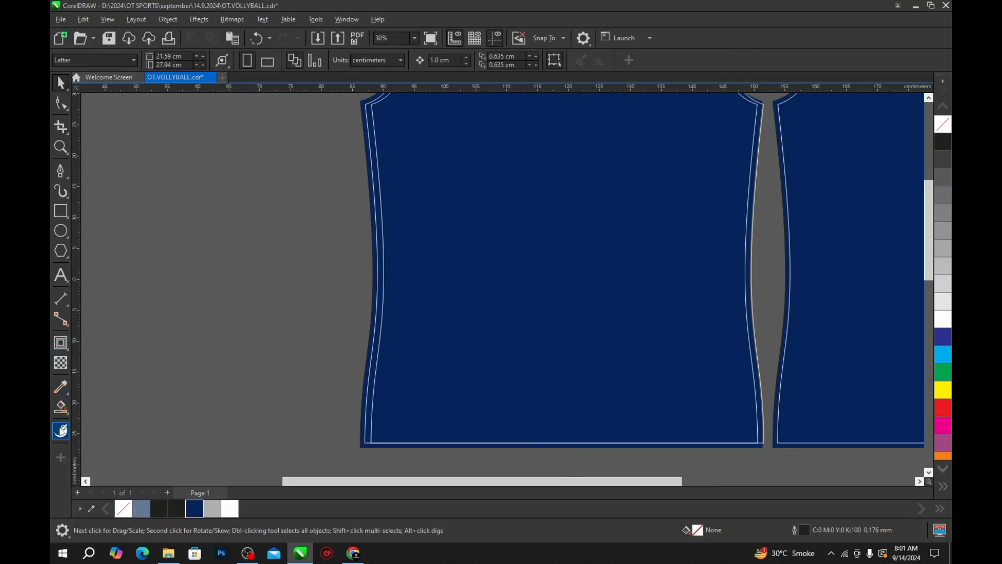
# Step: Smart-fill the narrow strip between the two white outlines along the front piece's left edge in slate blue
pyautogui.click(60, 408)
pyautogui.scroll(3, 373, 364)
pyautogui.click(375, 365)
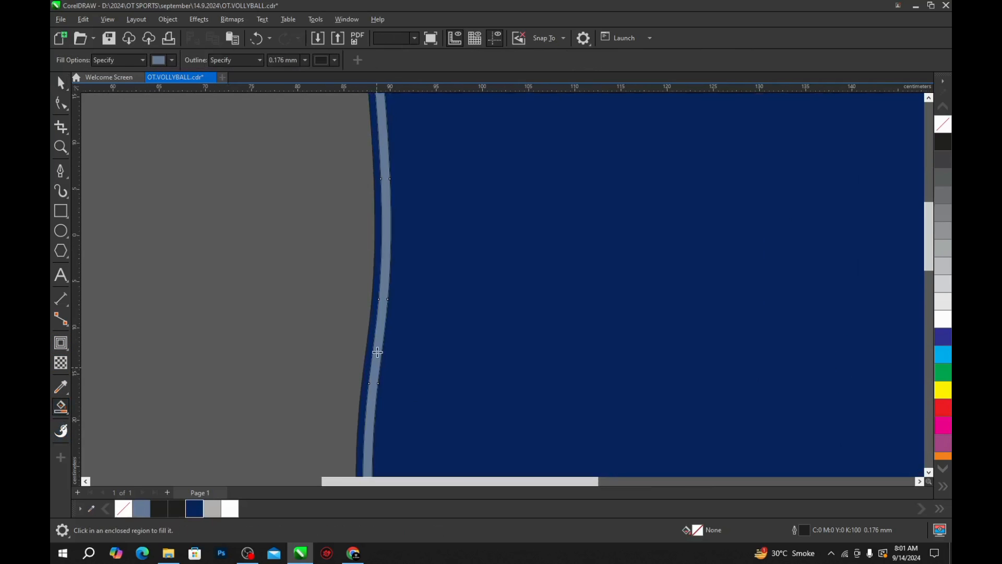
pyautogui.scroll(-4, 376, 339)
pyautogui.press('space')
pyautogui.press('Escape')
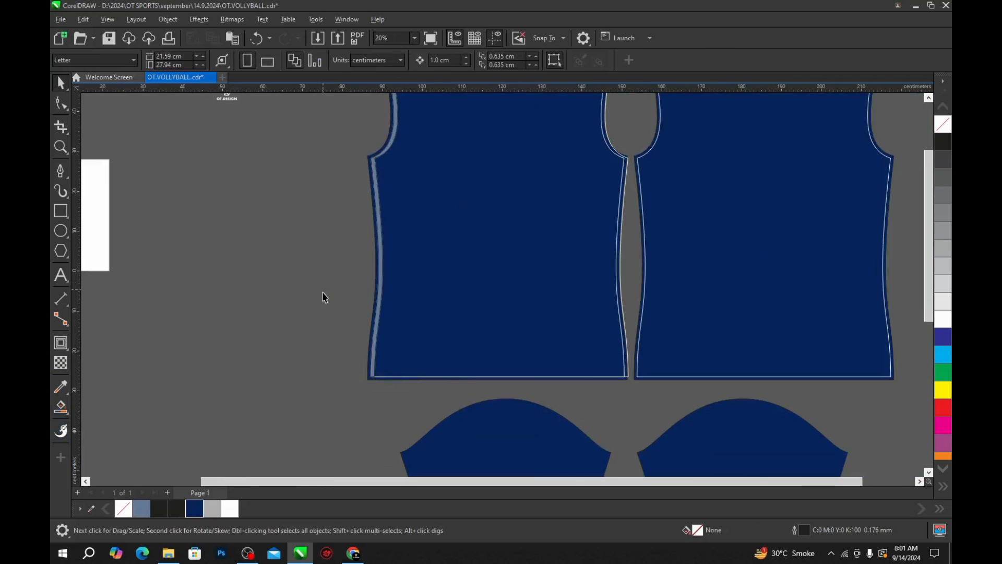
# Step: Delete the shifted outline copy from the front piece, leaving the filled strip and the original inset outline
pyautogui.scroll(-5, 378, 216)
pyautogui.click(376, 210)
pyautogui.scroll(3, 376, 211)
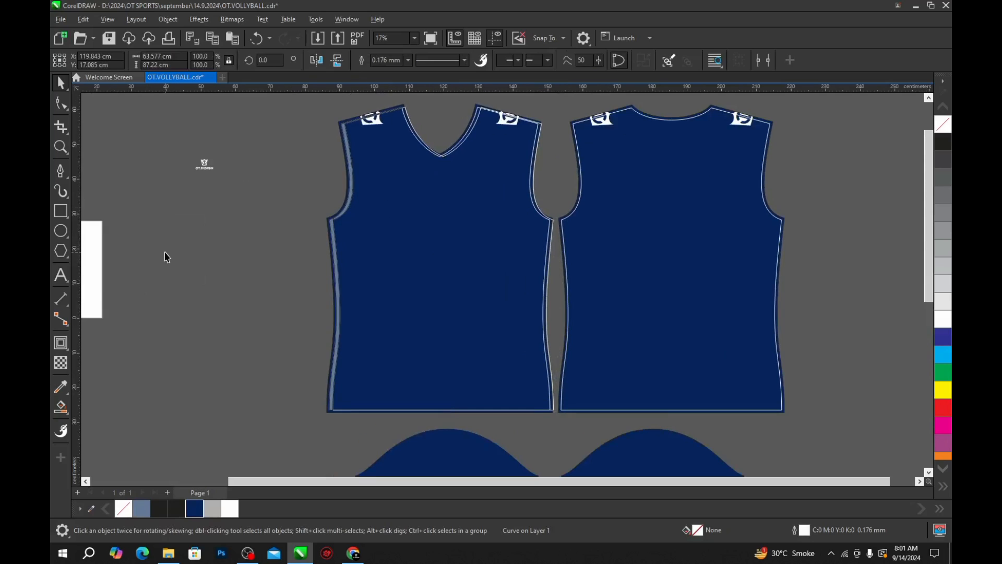
pyautogui.press('Escape')
pyautogui.click(369, 240)
pyautogui.press('Escape')
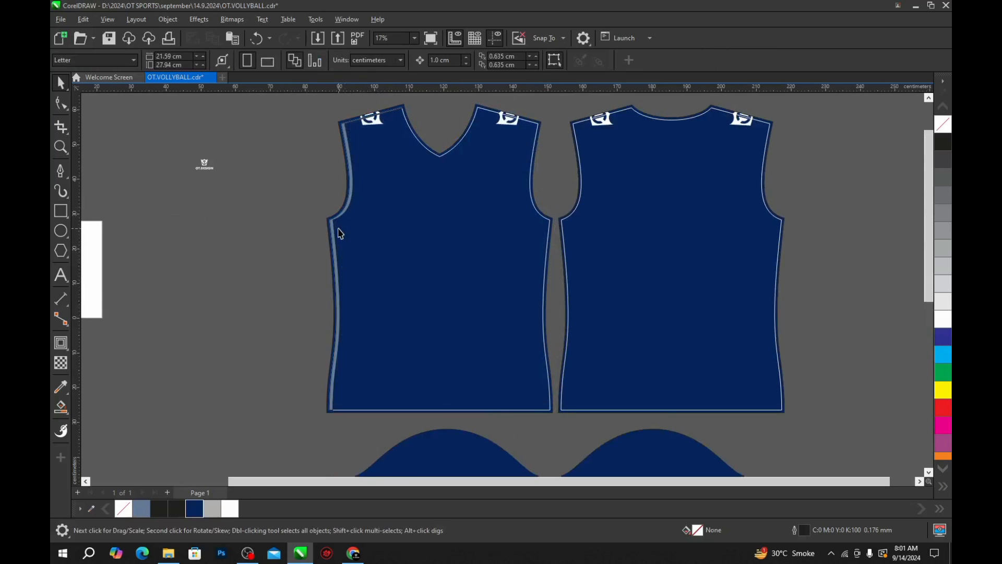
# Step: Check the filled strip's nodes, and undo both the outline copy's deletion and the strip fill
pyautogui.scroll(2, 351, 229)
pyautogui.click(352, 190)
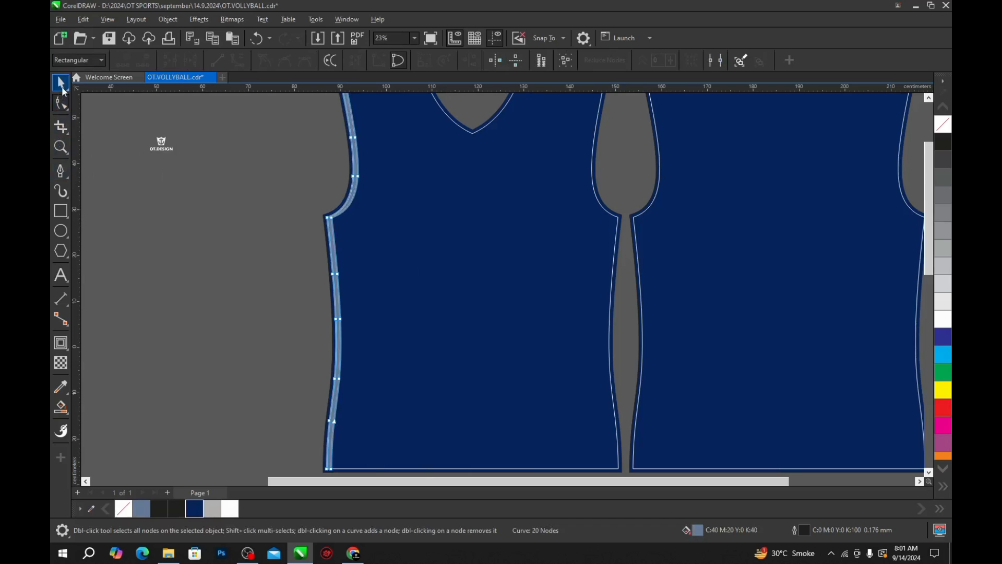
pyautogui.press('space')
pyautogui.click(219, 193)
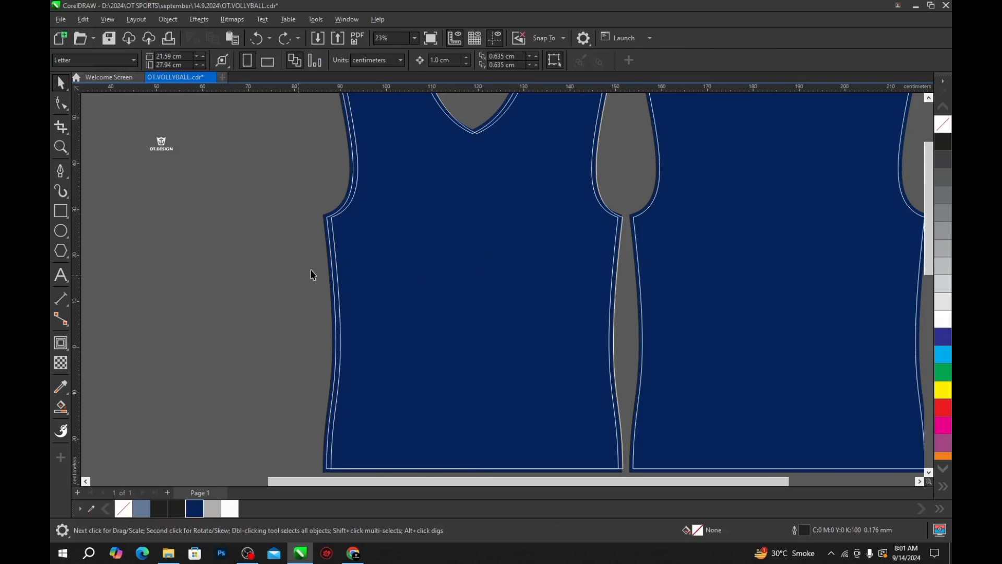
pyautogui.scroll(-1, 383, 250)
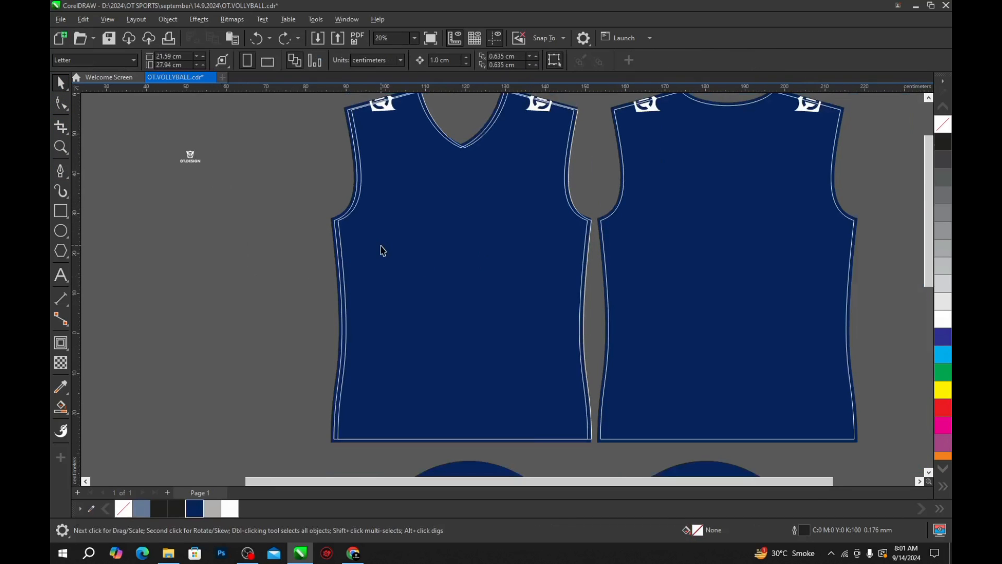
# Step: Duplicate the front piece's white inset outline 1 cm to the right and stretch the copy vertically to 112.7%
pyautogui.click(373, 290)
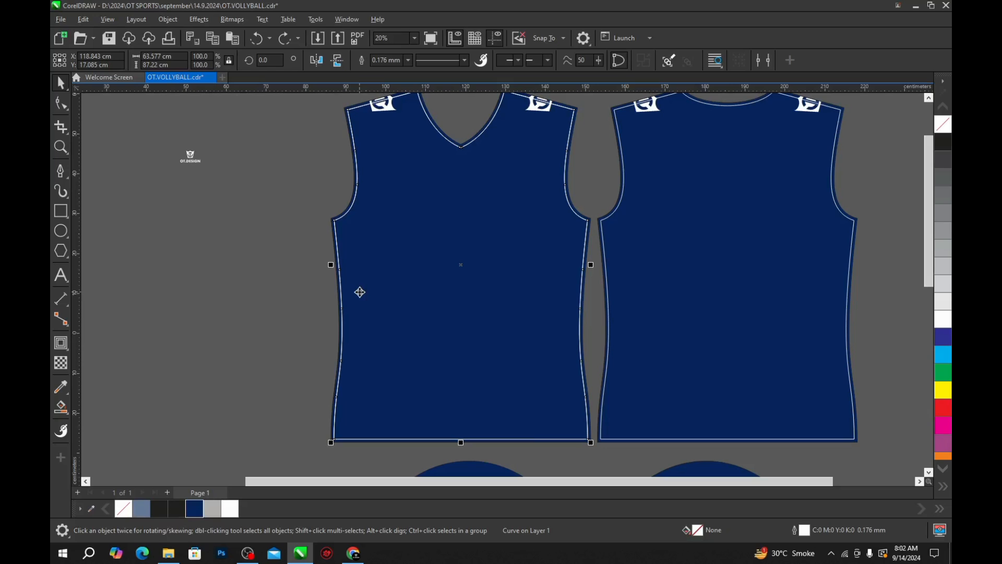
pyautogui.hotkey('ctrl', 'd')
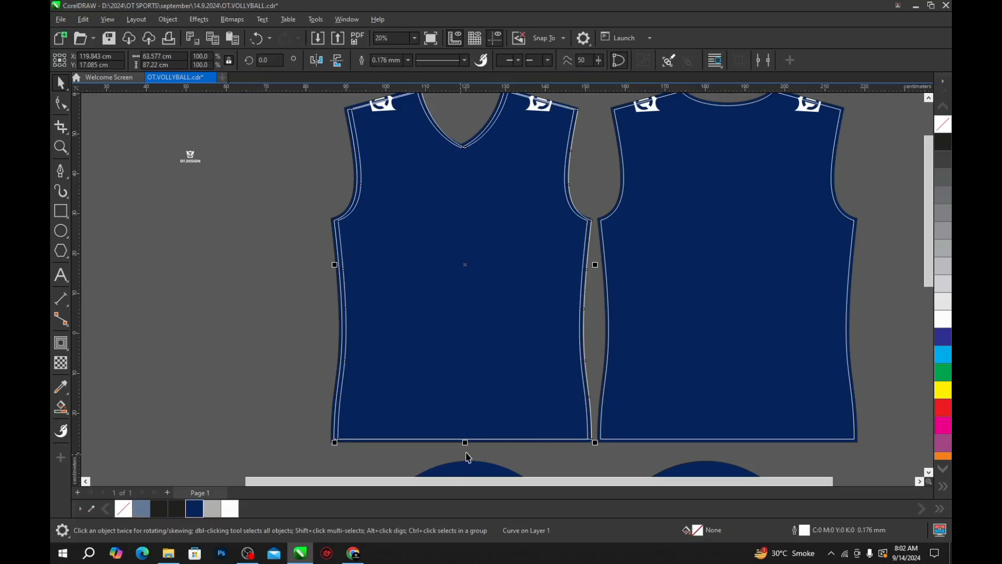
pyautogui.moveTo(466, 443); pyautogui.dragTo(465, 465)
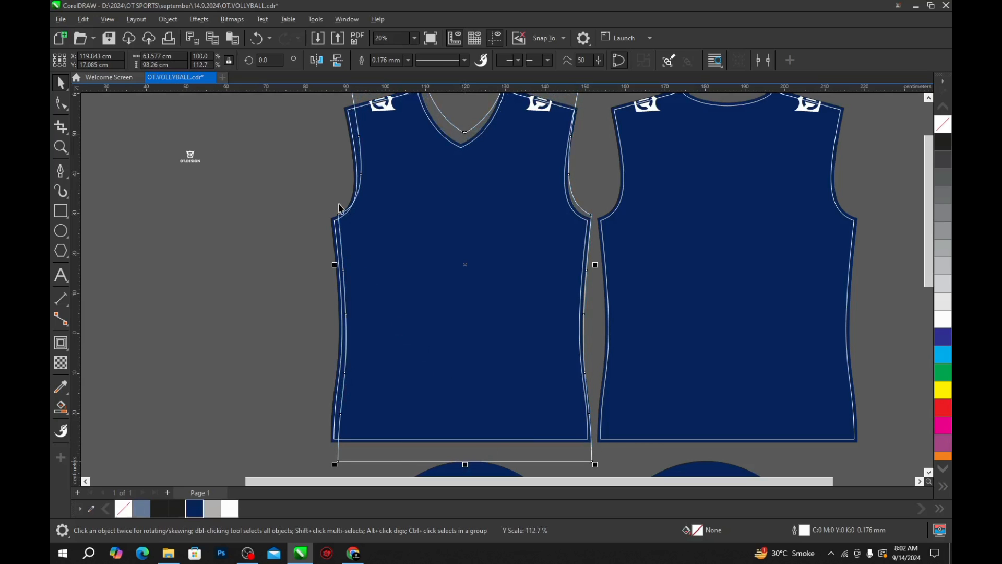
# Step: Smart-fill the side strip between the front piece's two white outlines in slate blue and delete the stretched outline copy
pyautogui.click(284, 286)
pyautogui.click(61, 413)
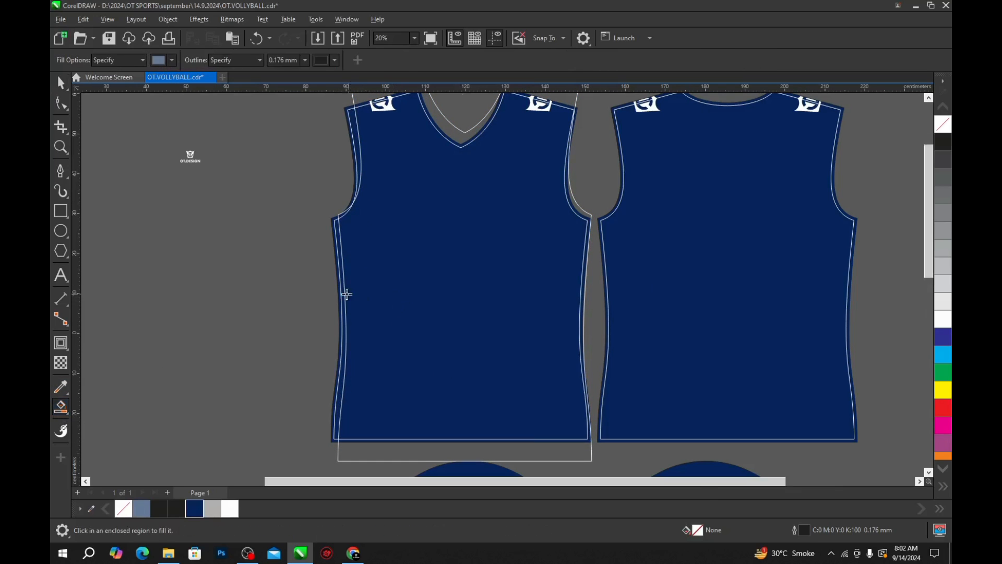
pyautogui.scroll(1, 338, 292)
pyautogui.click(342, 291)
pyautogui.press('space')
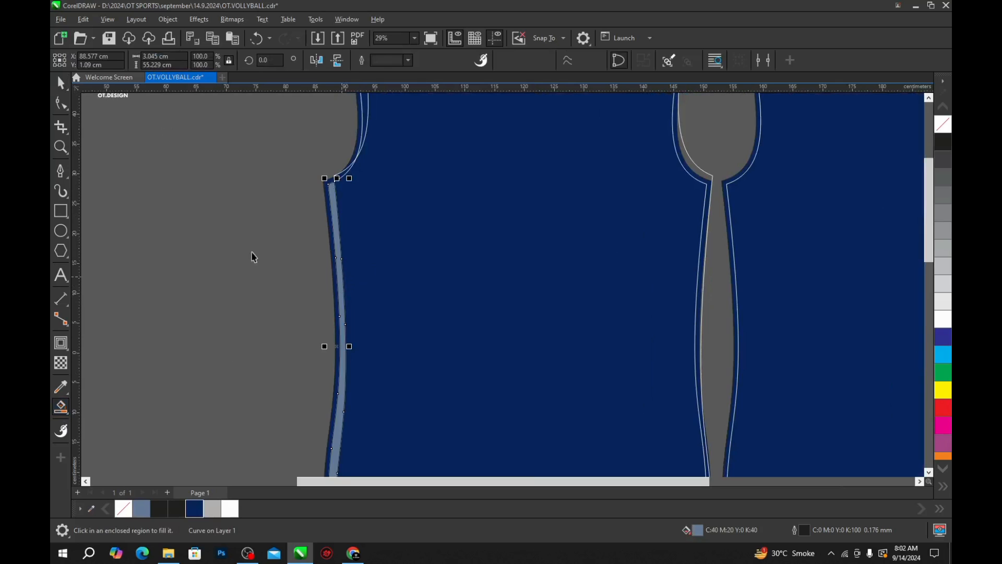
pyautogui.scroll(-2, 340, 260)
pyautogui.press('Escape')
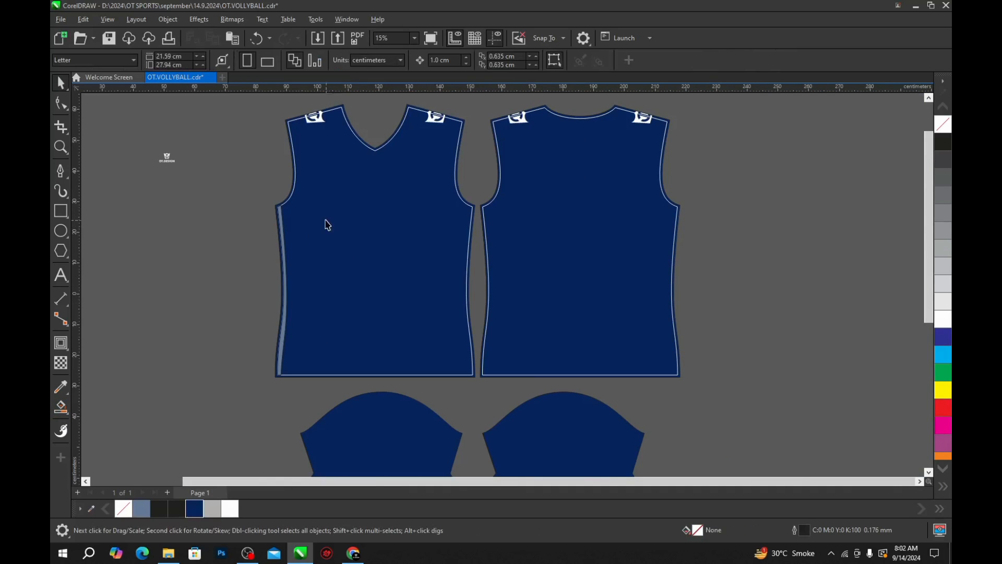
# Step: Remove the black outline from the slate-blue side strip
pyautogui.scroll(2, 280, 226)
pyautogui.click(295, 210)
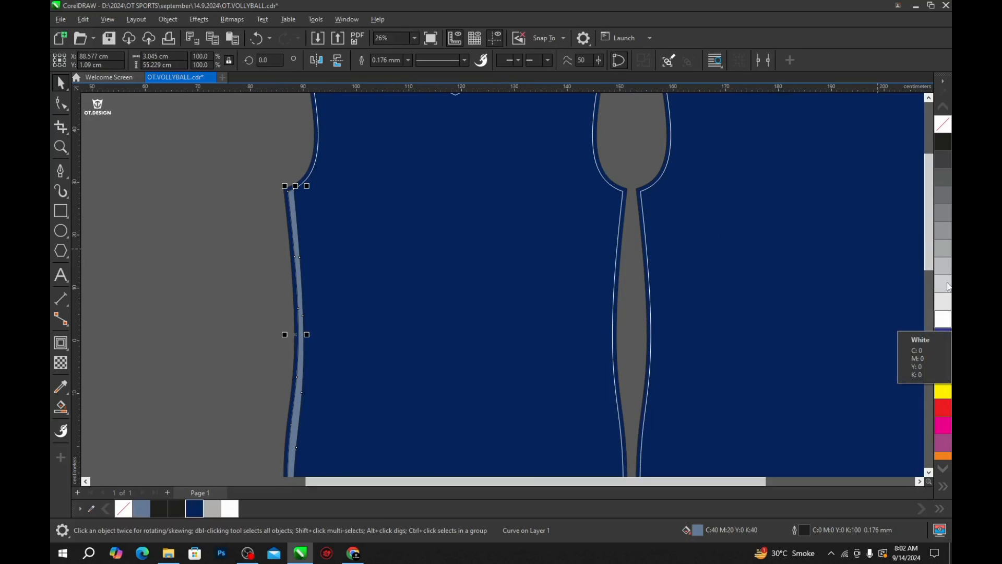
pyautogui.rightClick(944, 125)
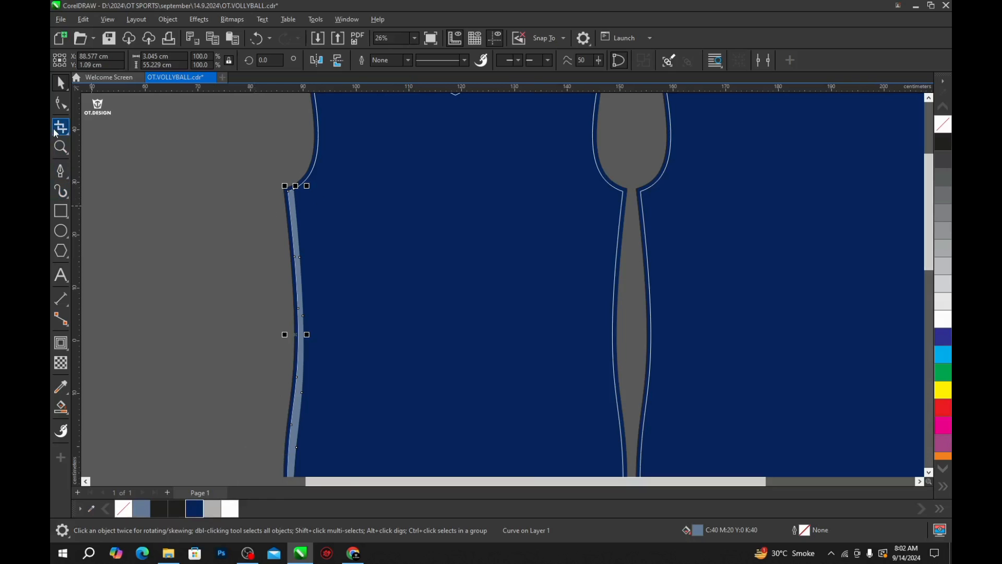
# Step: Extend the slate-blue strip's upper and lower end nodes past the white inset outline, and save the drawing
pyautogui.click(62, 104)
pyautogui.scroll(4, 279, 174)
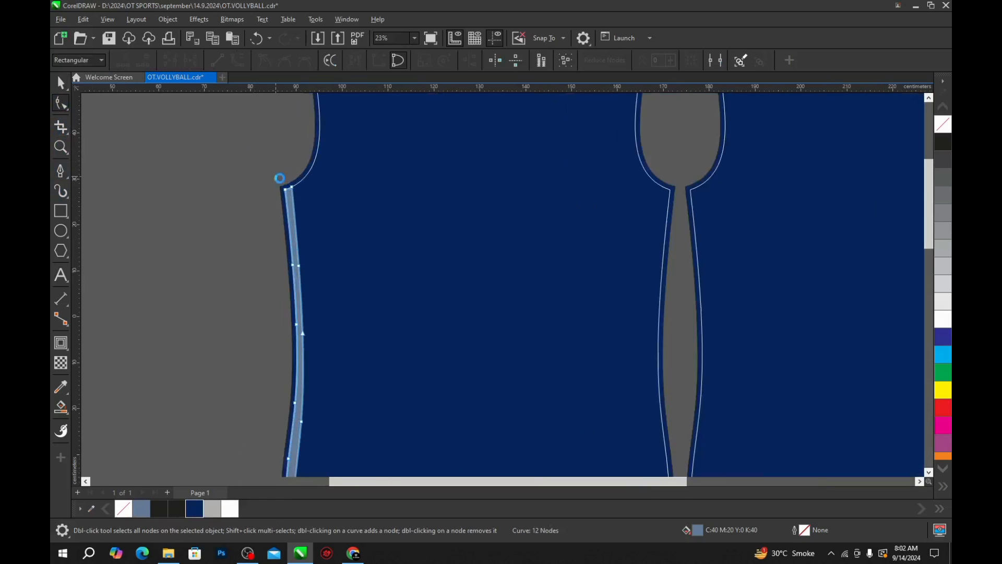
pyautogui.moveTo(224, 172); pyautogui.dragTo(305, 172)
pyautogui.scroll(2, 302, 189)
pyautogui.scroll(-4, 316, 141)
pyautogui.scroll(2, 316, 308)
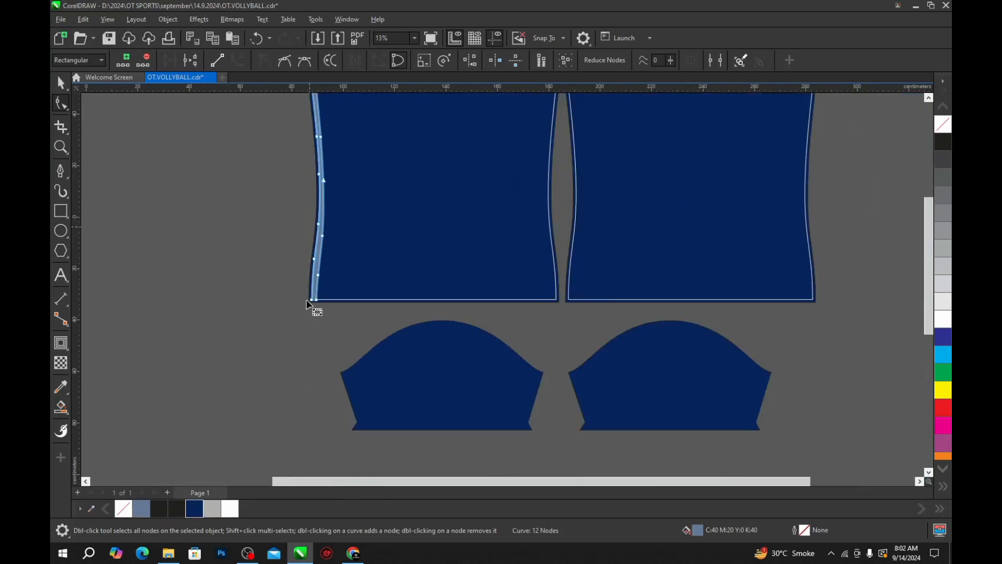
pyautogui.scroll(3, 315, 295)
pyautogui.moveTo(335, 278); pyautogui.dragTo(335, 297)
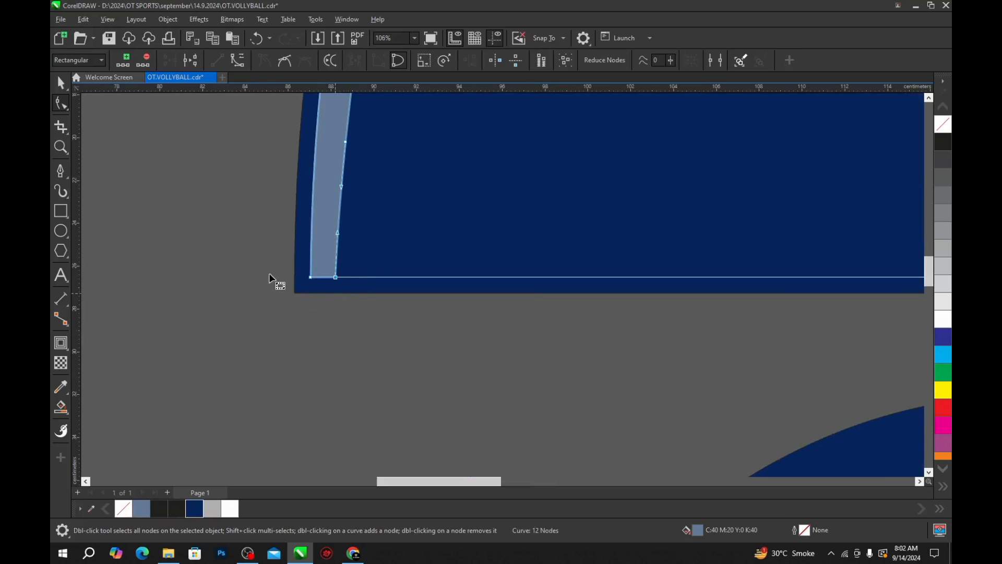
pyautogui.moveTo(270, 279); pyautogui.dragTo(334, 306)
pyautogui.scroll(-10, 333, 322)
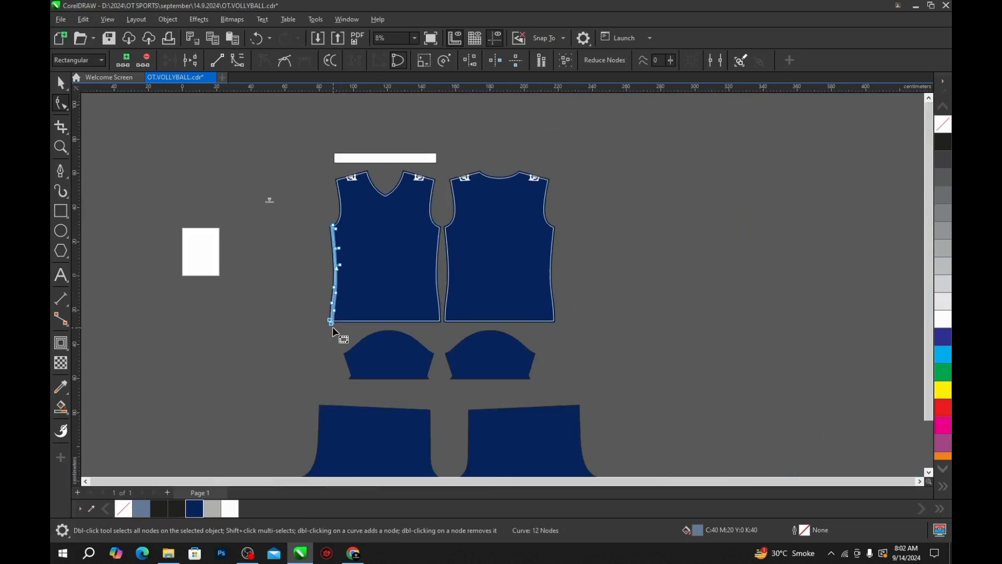
pyautogui.click(60, 83)
pyautogui.scroll(3, 295, 282)
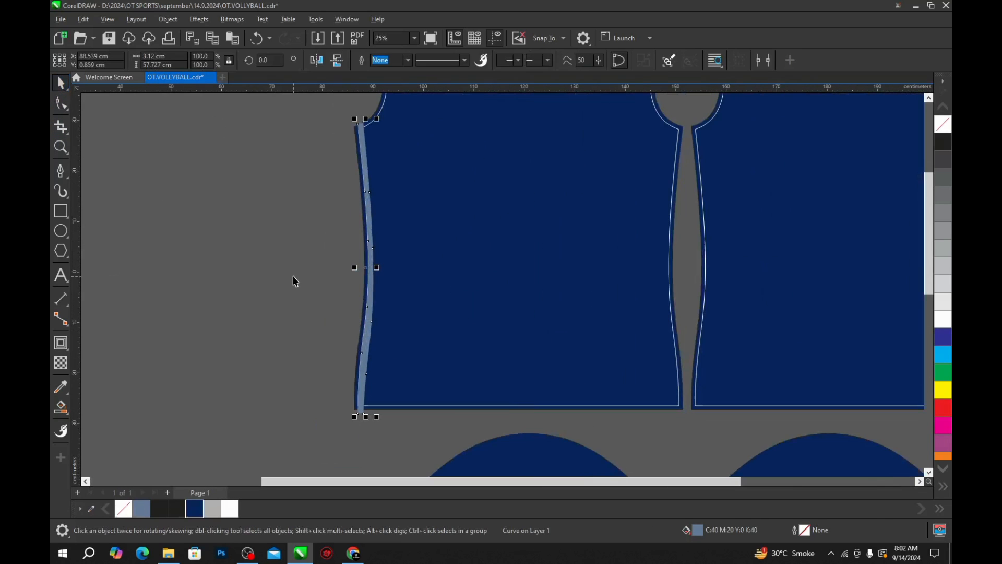
pyautogui.click(328, 219)
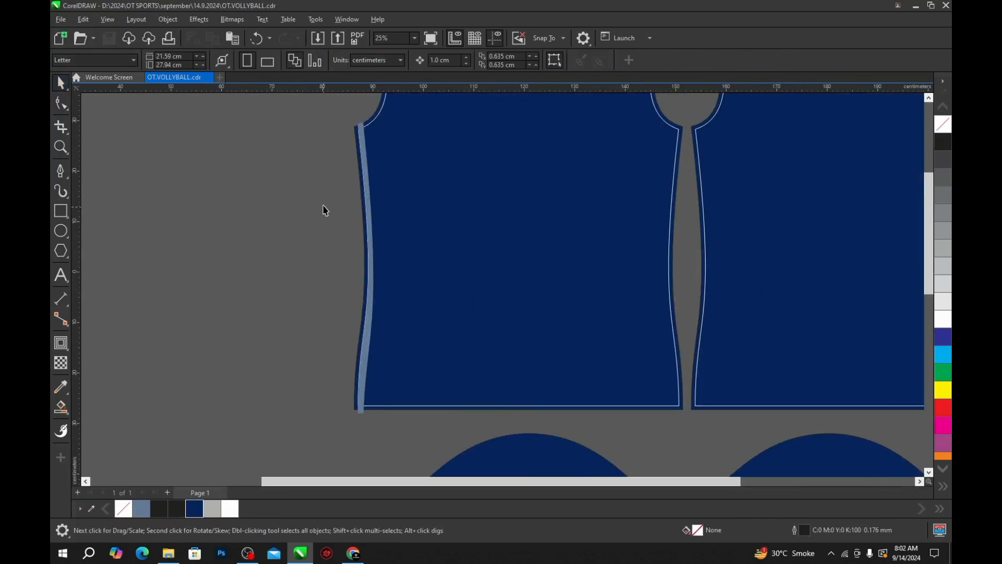
# Step: Move the side strip 1 cm to the right and place a copy of it 2 cm further right
pyautogui.scroll(-2, 321, 201)
pyautogui.scroll(4, 349, 172)
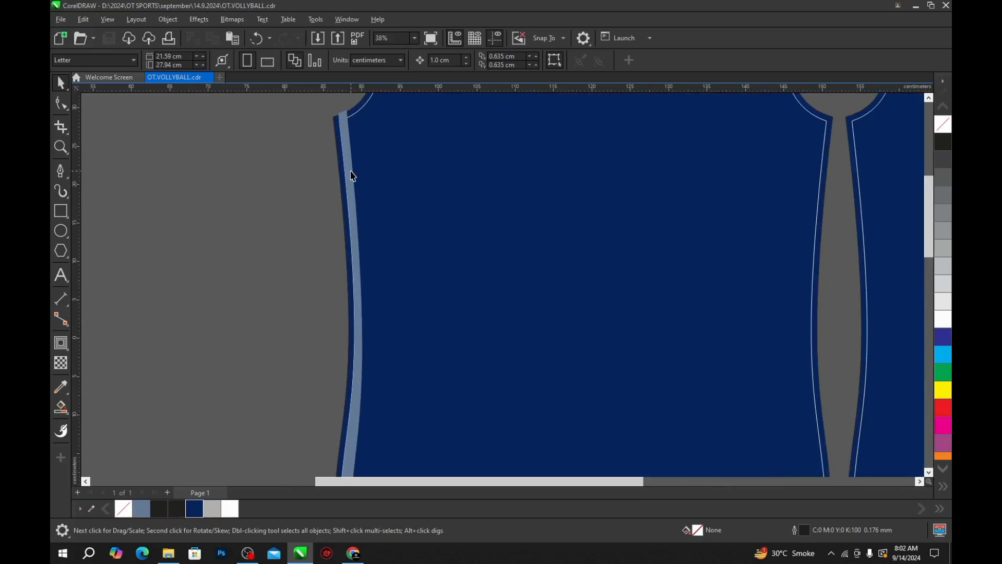
pyautogui.click(352, 173)
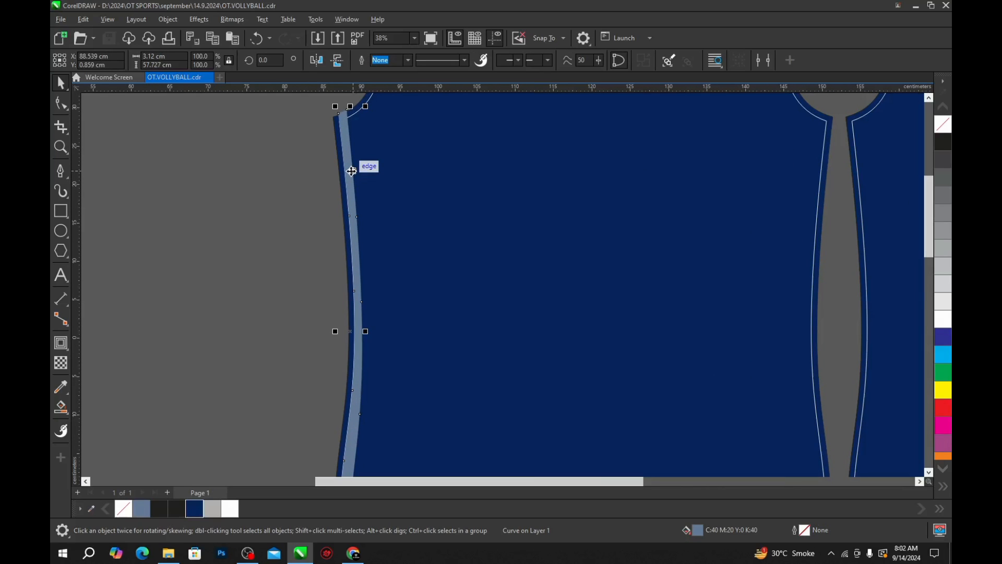
pyautogui.press('Right')
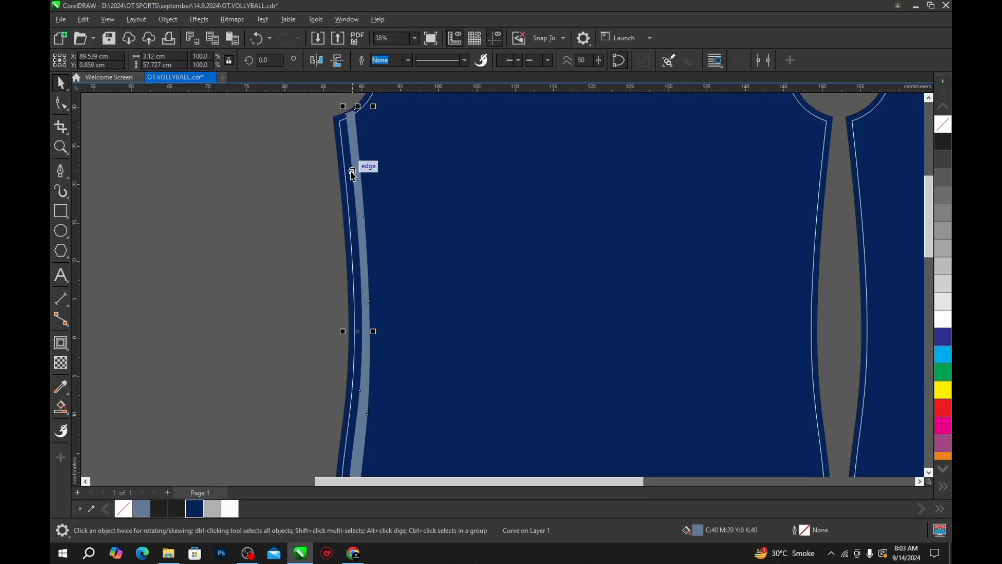
pyautogui.press('Right')
pyautogui.press('Right')
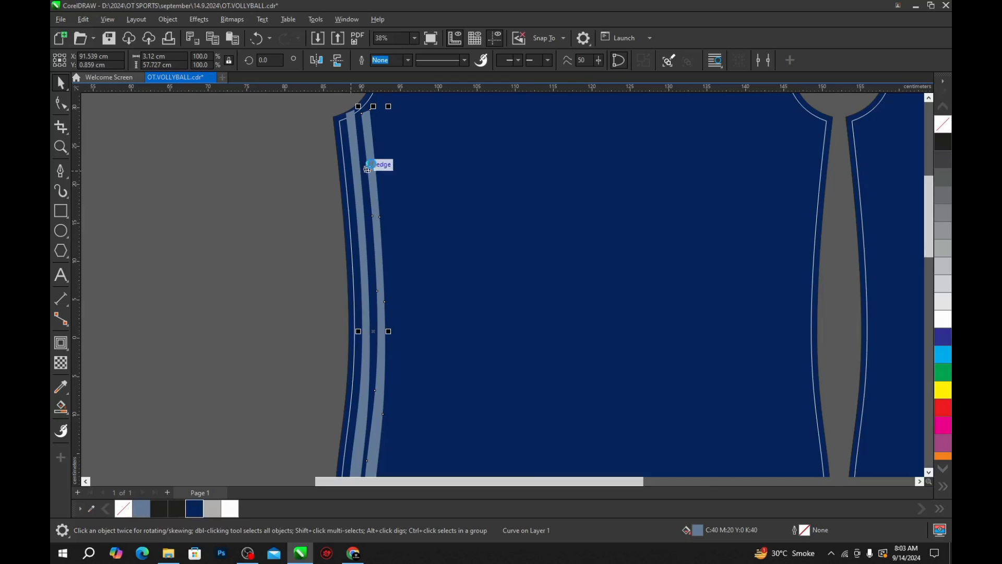
pyautogui.scroll(-1, 372, 162)
pyautogui.click(261, 317)
pyautogui.scroll(4, 376, 407)
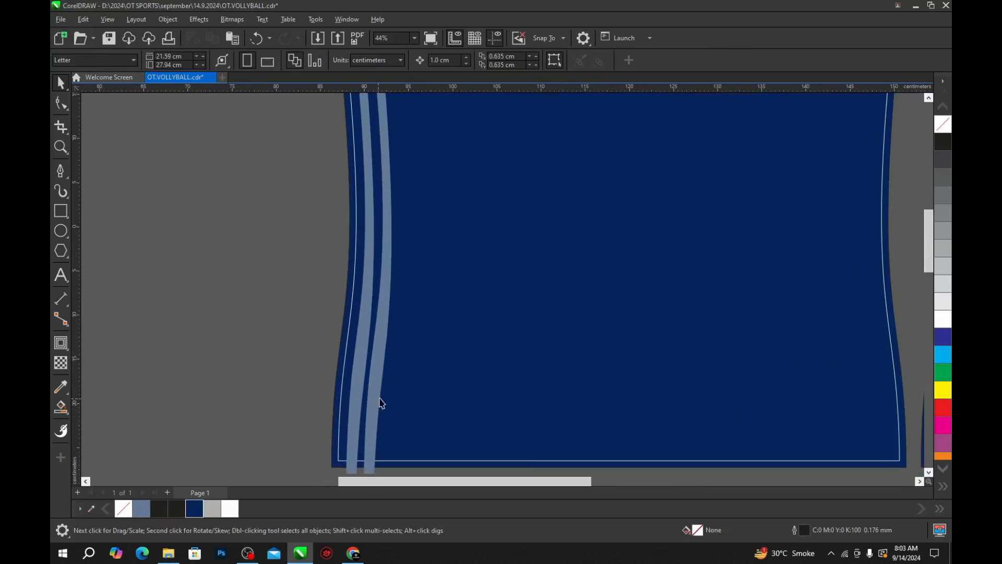
pyautogui.scroll(-3, 387, 293)
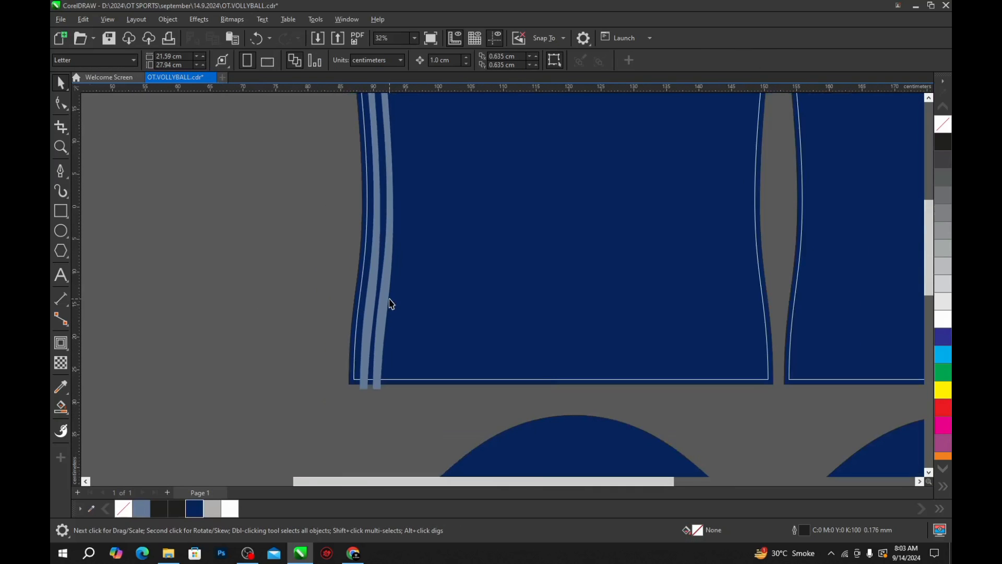
pyautogui.scroll(2, 386, 301)
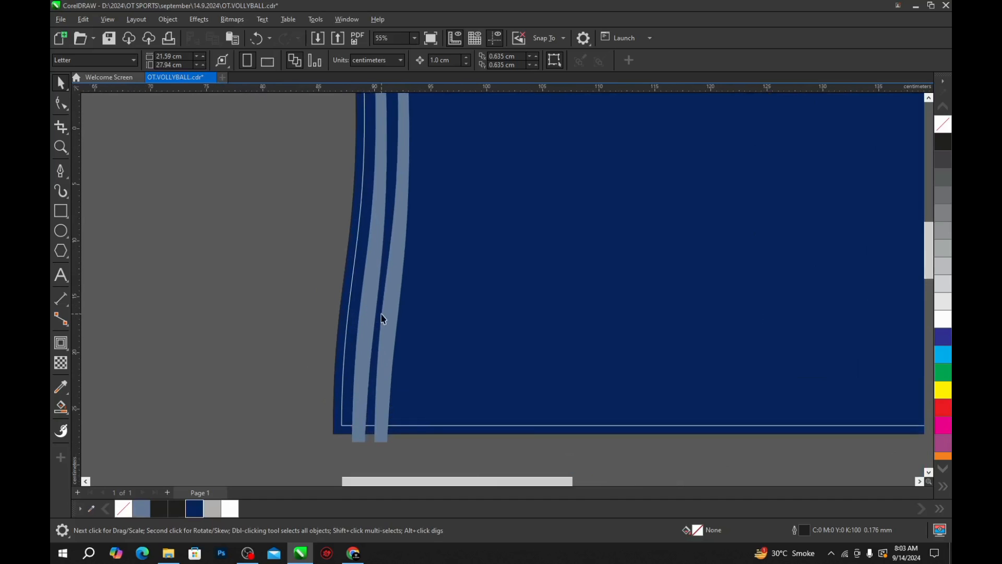
pyautogui.scroll(-2, 396, 308)
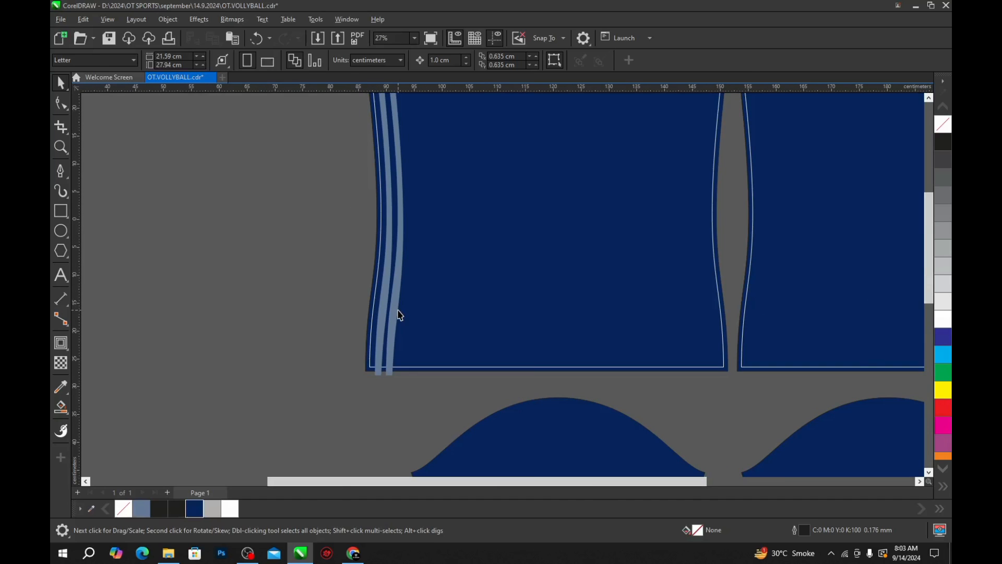
# Step: Delete the second strip, and undo the strip edits back to the unfilled, vertically stretched outline copy
pyautogui.click(399, 314)
pyautogui.press('Delete')
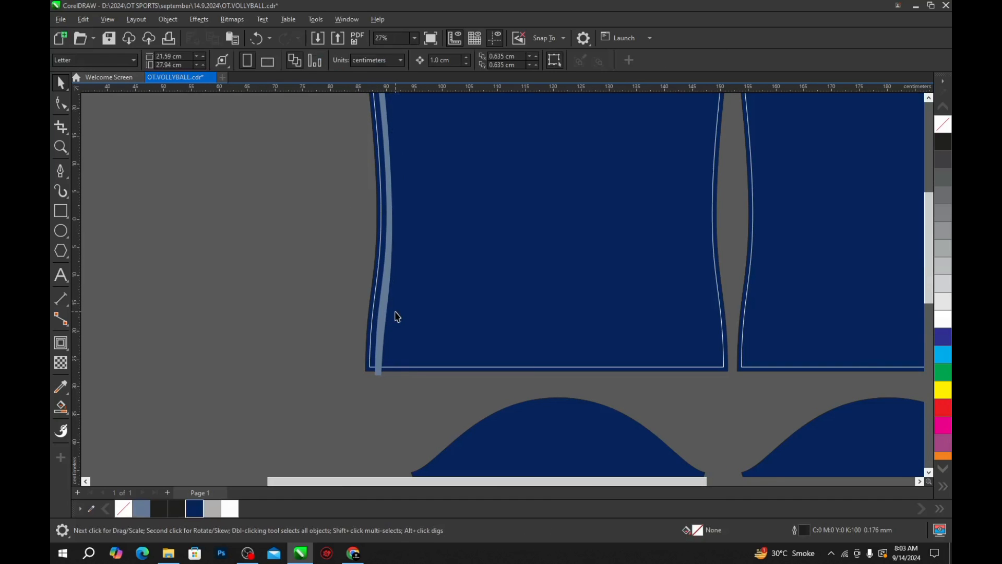
pyautogui.hotkey('ctrl', 'z')
pyautogui.hotkey('ctrl', 'z')
pyautogui.hotkey('ctrl', 'z')
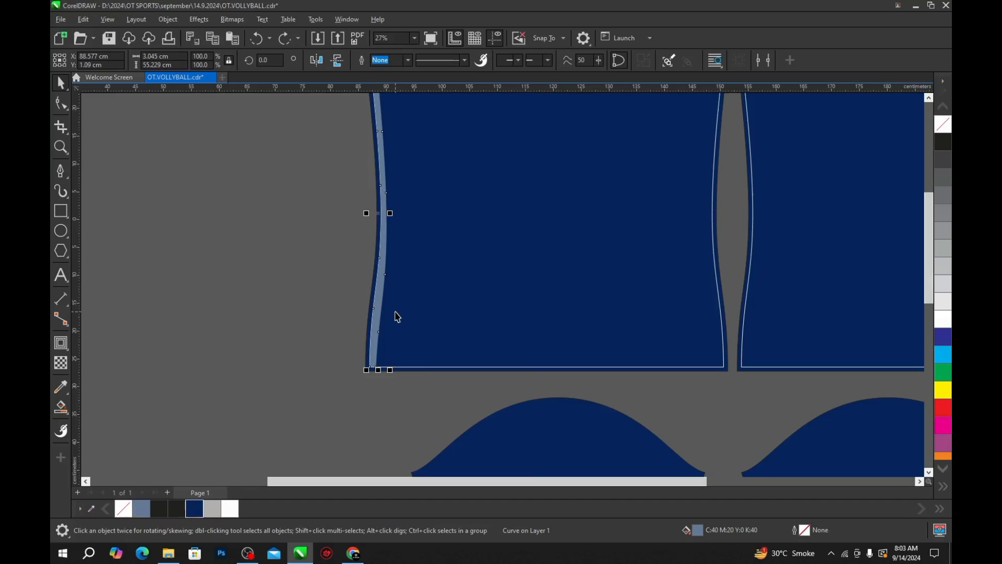
pyautogui.hotkey('ctrl', 'z')
pyautogui.click(396, 312)
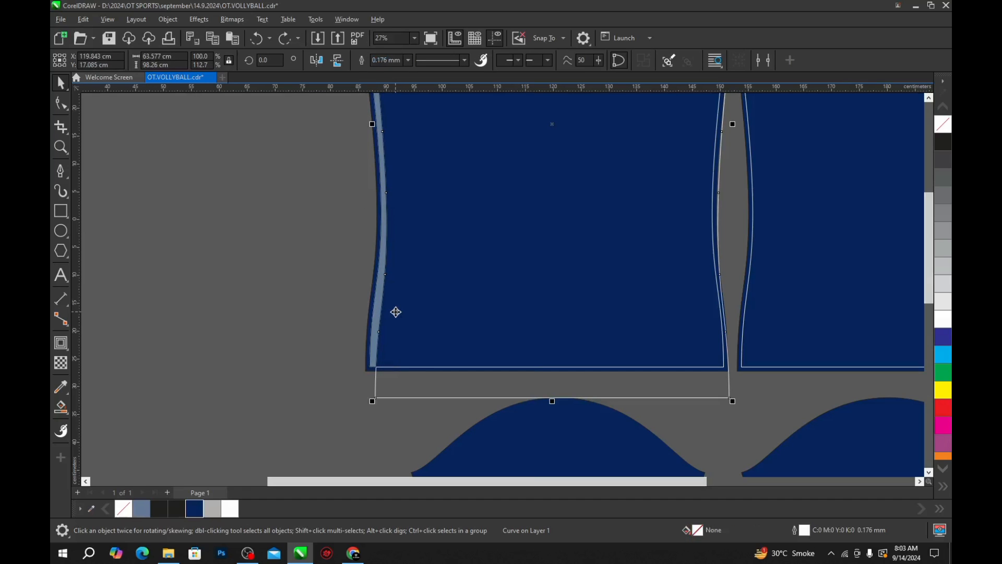
pyautogui.scroll(-2, 409, 383)
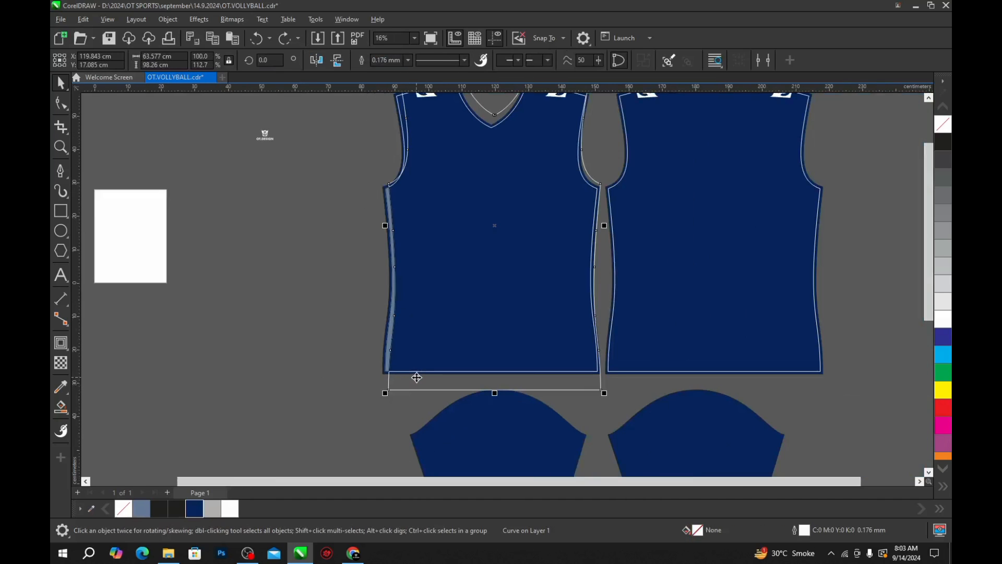
pyautogui.click(420, 381)
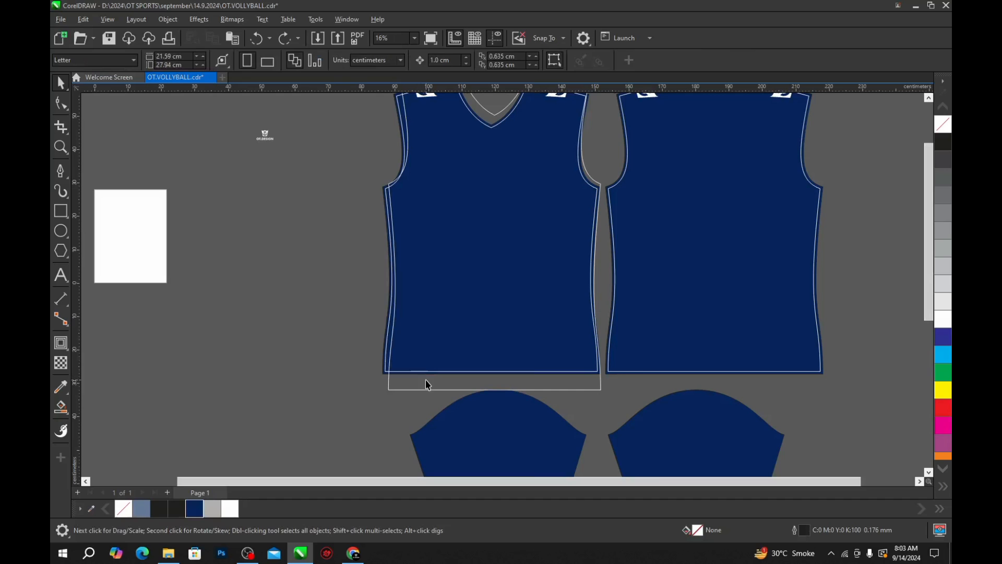
# Step: Reduce the shifted outline copy's height to about 88.72 cm, ending it just below the front piece's white hem line
pyautogui.click(426, 389)
pyautogui.scroll(2, 479, 398)
pyautogui.moveTo(499, 386); pyautogui.dragTo(494, 364)
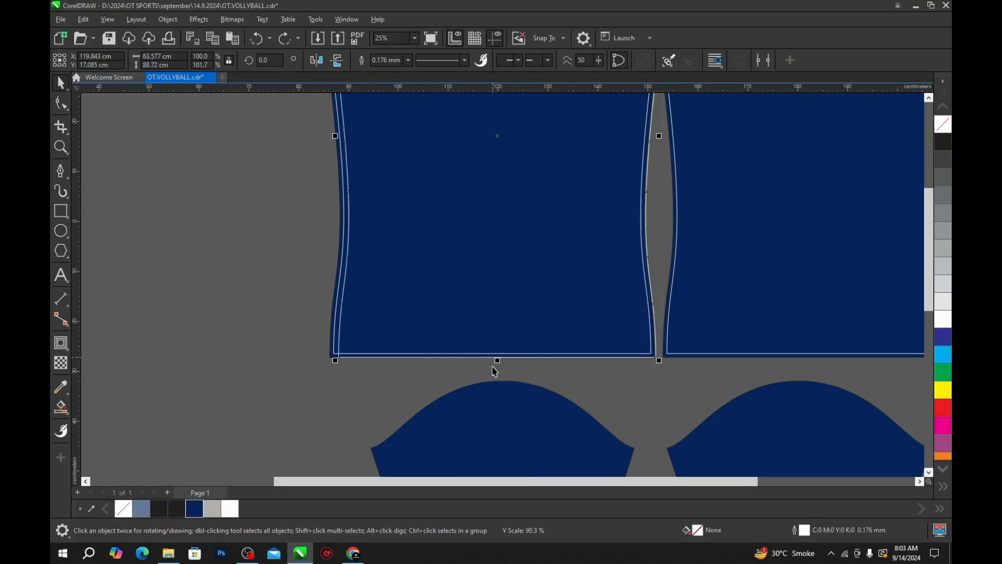
pyautogui.scroll(-1, 383, 287)
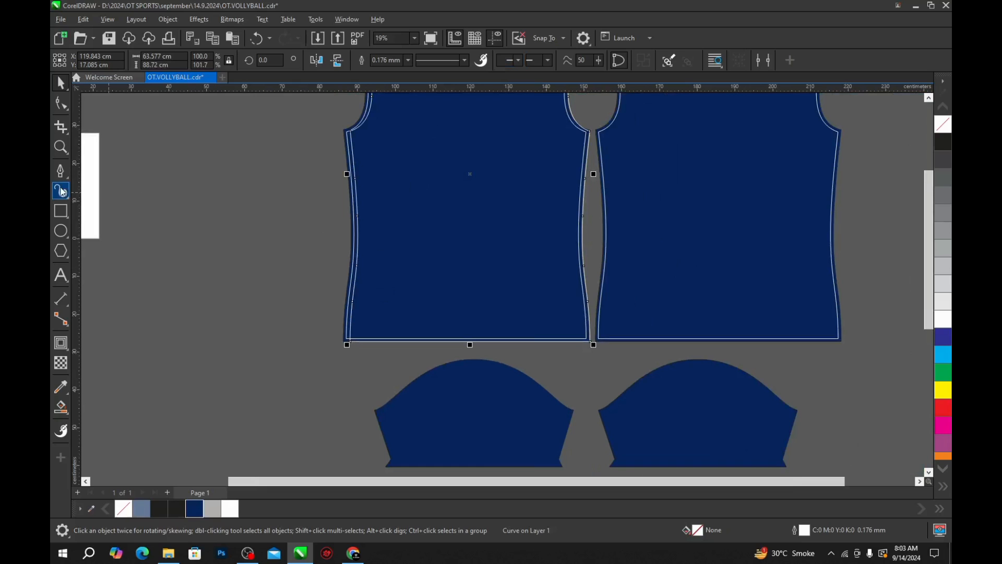
# Step: Smart-fill the region between the outlines along the front piece's left edge in slate blue and delete the shifted outline copy
pyautogui.click(62, 411)
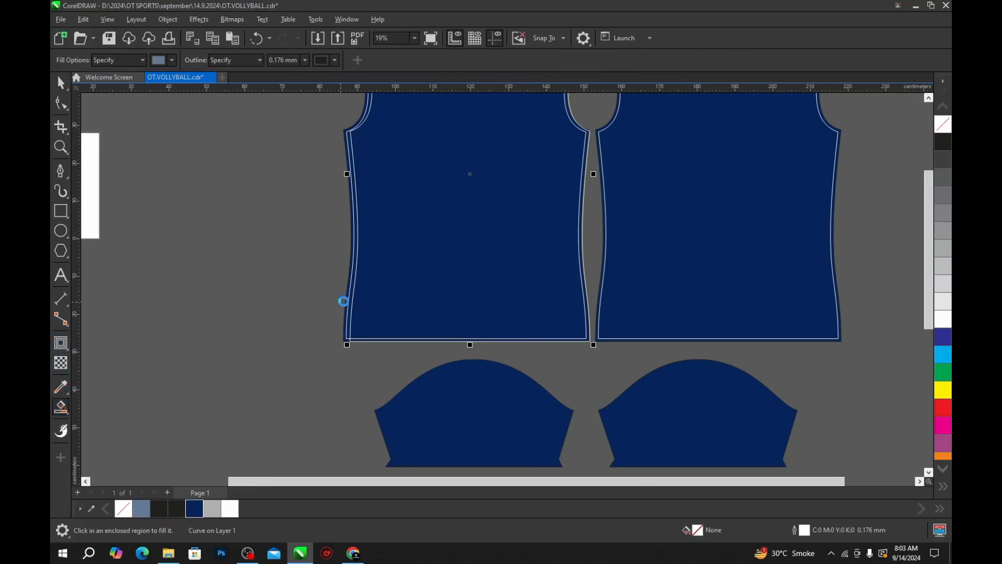
pyautogui.scroll(4, 344, 300)
pyautogui.click(355, 305)
pyautogui.press('space')
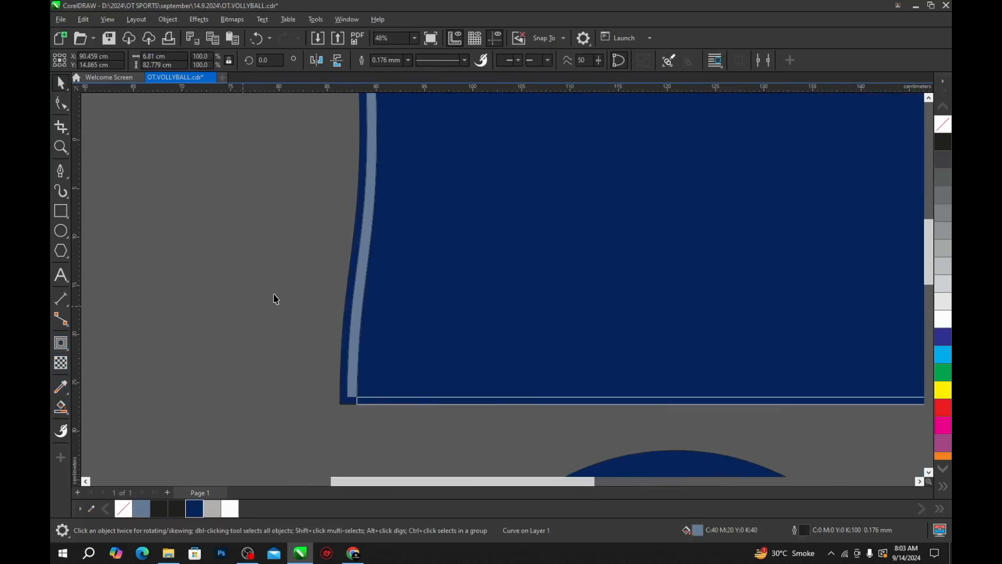
pyautogui.scroll(-2, 450, 299)
pyautogui.click(451, 298)
pyautogui.press('Escape')
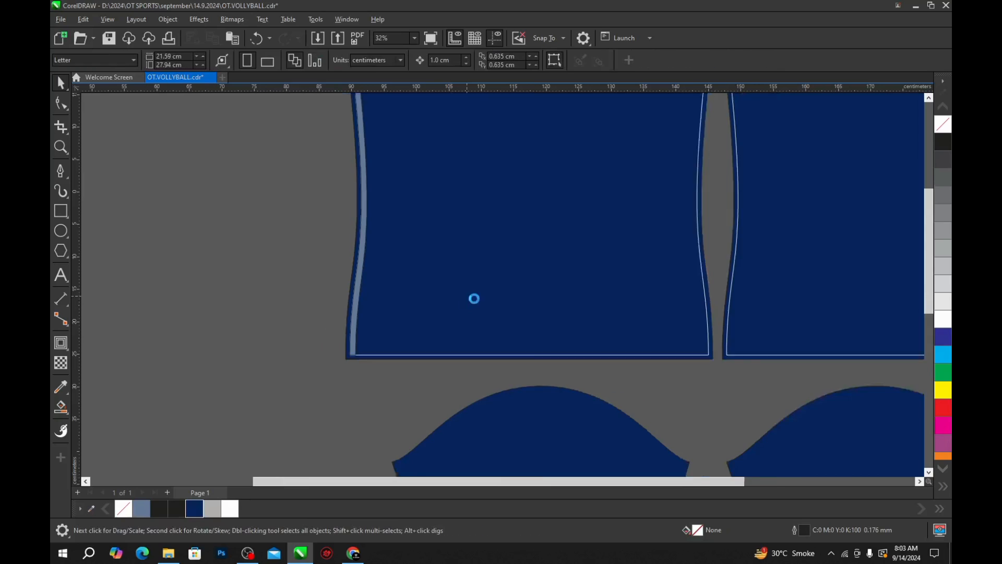
# Step: Open the filled strip for node editing and select its upper nodes along the shoulder and armhole
pyautogui.scroll(-3, 462, 287)
pyautogui.scroll(3, 411, 164)
pyautogui.scroll(2, 412, 164)
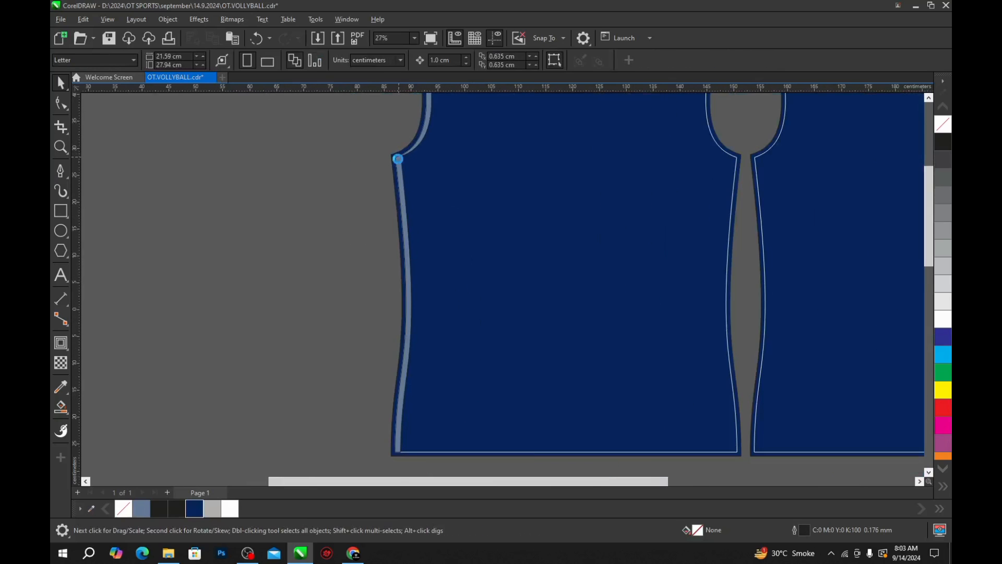
pyautogui.scroll(-2, 397, 166)
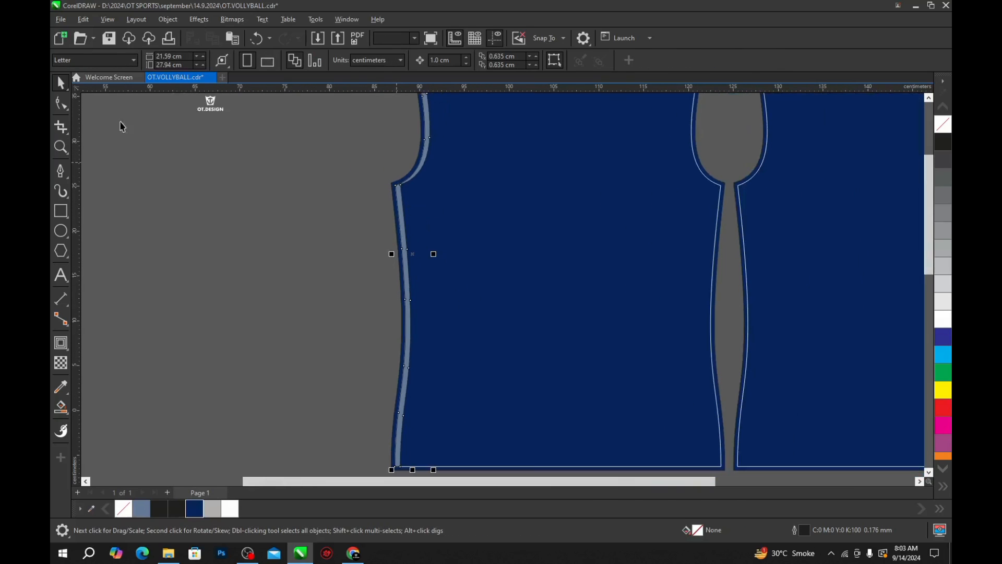
pyautogui.click(402, 252)
pyautogui.press('F10')
pyautogui.scroll(-1, 530, 341)
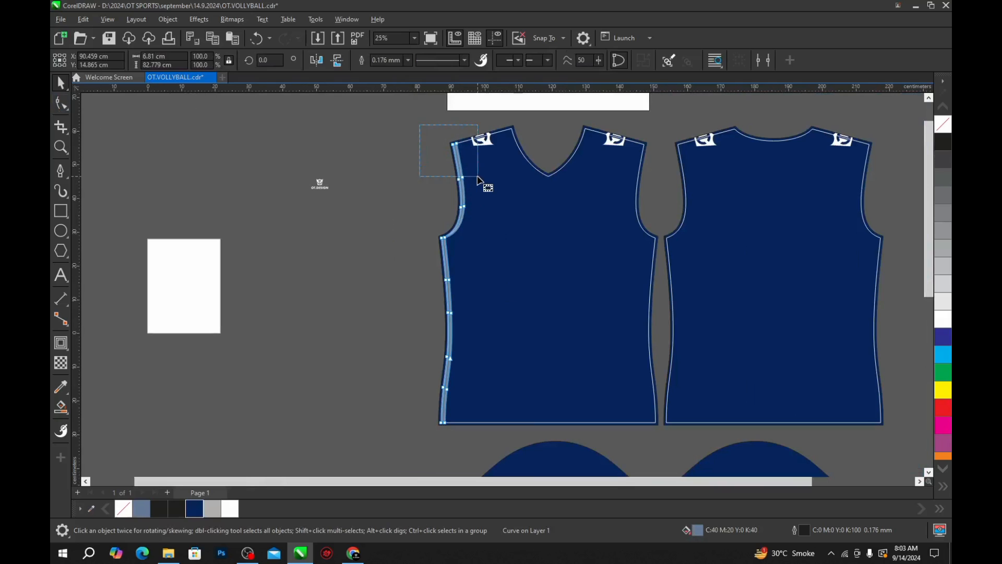
# Step: Delete the side strip's nodes along the front panel's armhole and convert its remaining top edge to a straight line
pyautogui.scroll(2, 429, 152)
pyautogui.moveTo(430, 152); pyautogui.dragTo(551, 266)
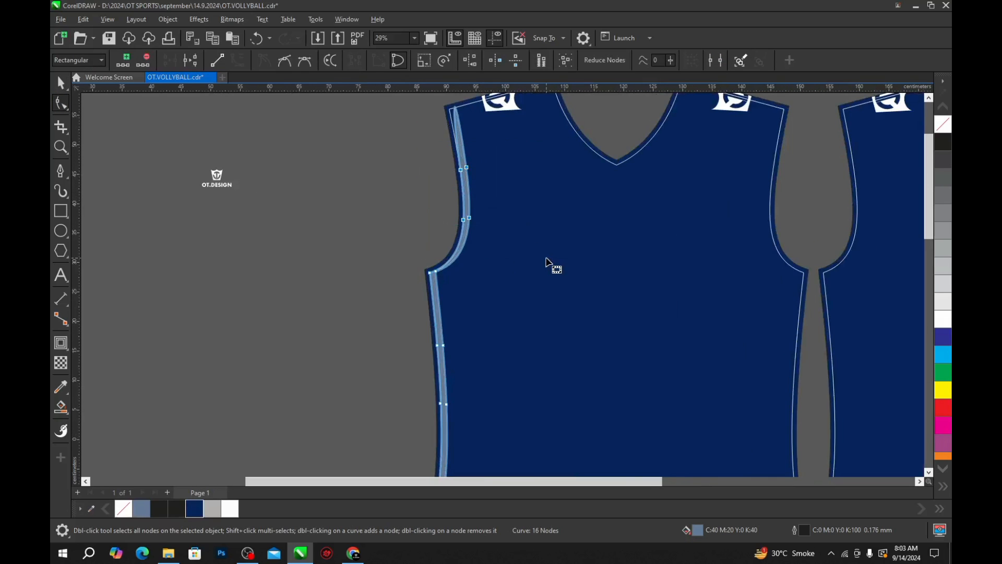
pyautogui.press('Delete')
pyautogui.scroll(3, 448, 286)
pyautogui.click(606, 203)
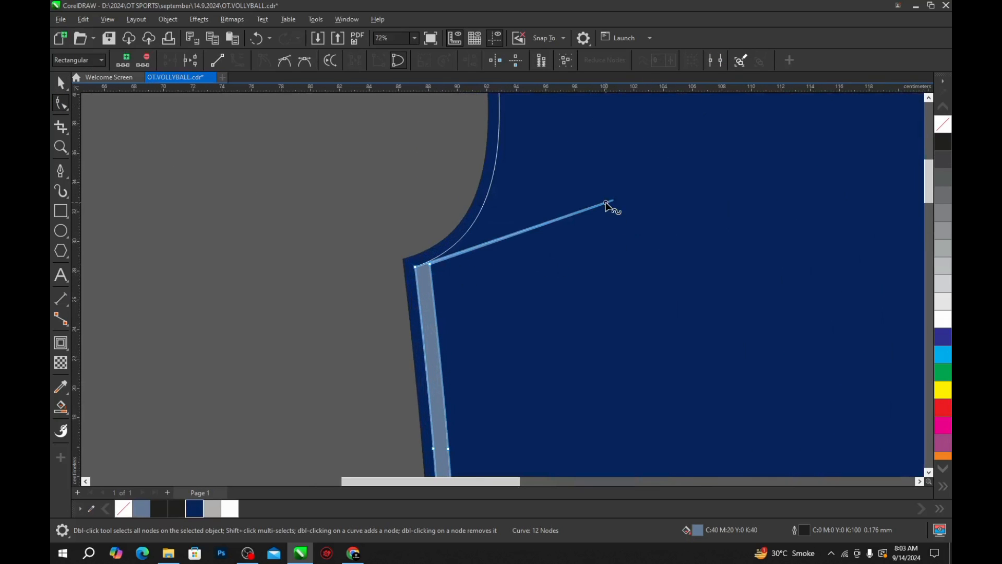
pyautogui.click(218, 62)
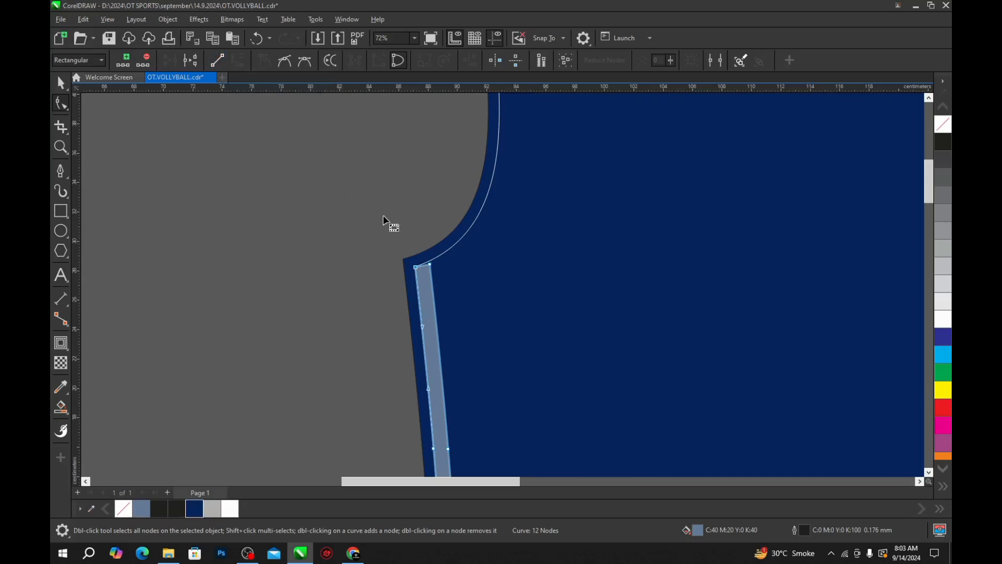
# Step: Extend the top end of the side strip upward by about 1.2 cm so it reaches past the armhole edge
pyautogui.scroll(2, 374, 226)
pyautogui.moveTo(373, 225); pyautogui.dragTo(452, 182)
pyautogui.scroll(2, 483, 277)
# Step: Extend the bottom end of the side strip downward past the front panel's hem
pyautogui.scroll(-8, 453, 188)
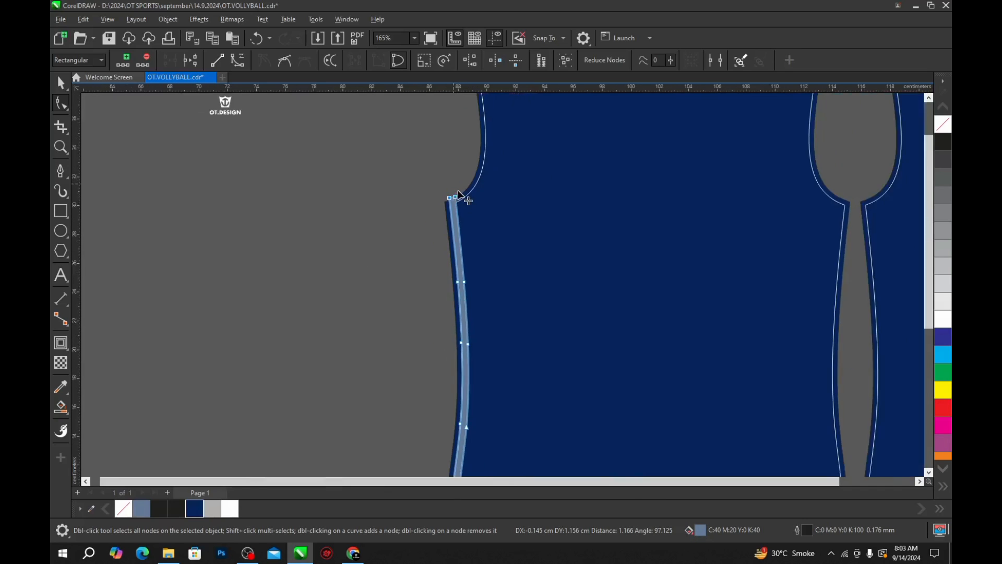
pyautogui.scroll(5, 454, 321)
pyautogui.scroll(-2, 448, 316)
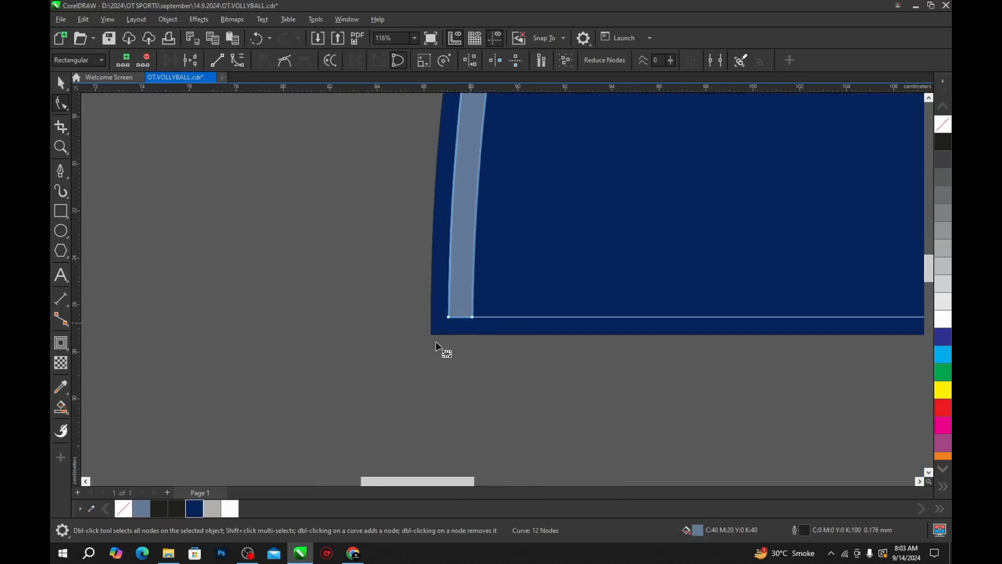
pyautogui.moveTo(416, 370); pyautogui.dragTo(476, 360)
pyautogui.scroll(-4, 477, 361)
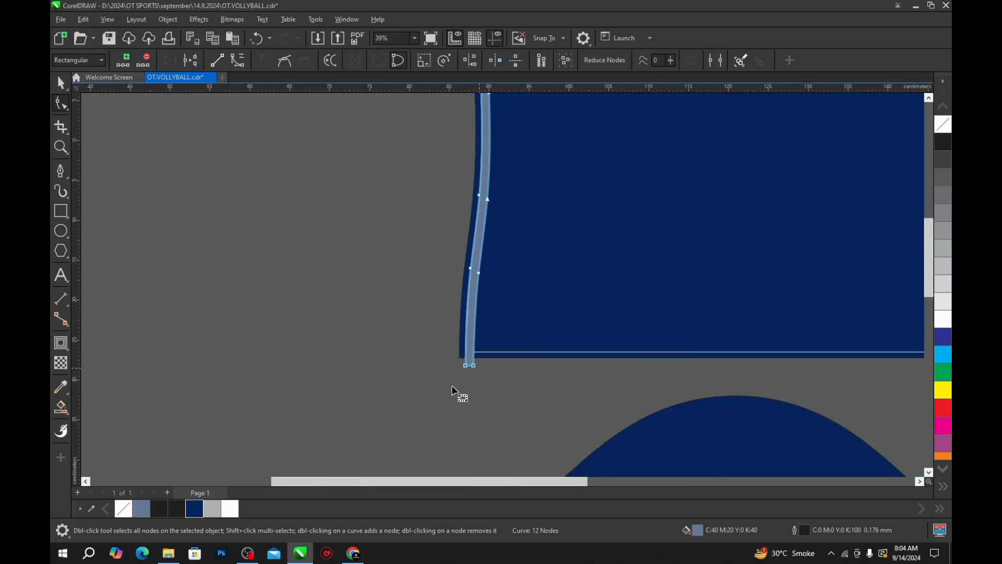
# Step: Fine-tune the curve of the side strip's inner edge just above the hem
pyautogui.scroll(2, 466, 368)
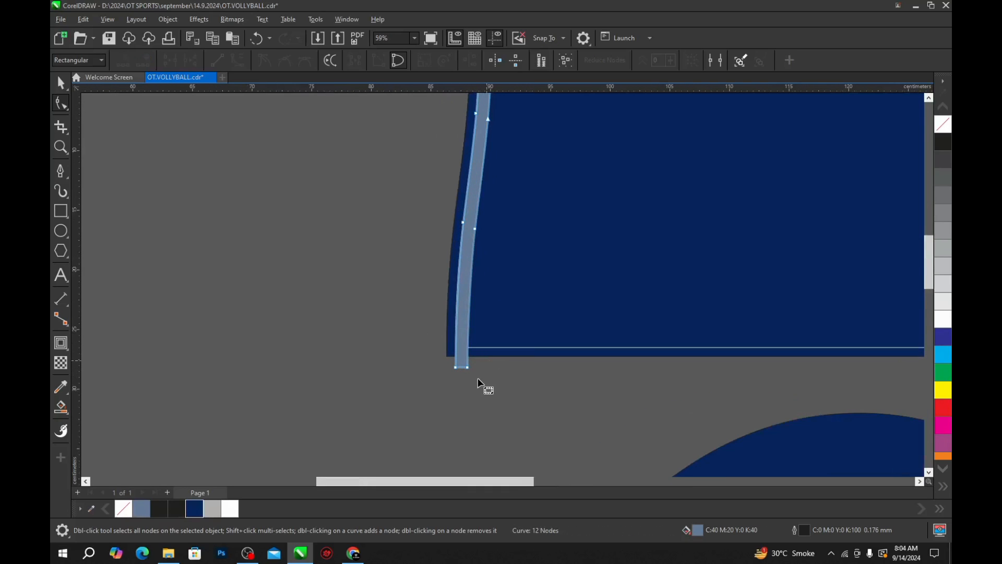
pyautogui.scroll(1, 468, 374)
pyautogui.click(476, 349)
pyautogui.scroll(2, 480, 334)
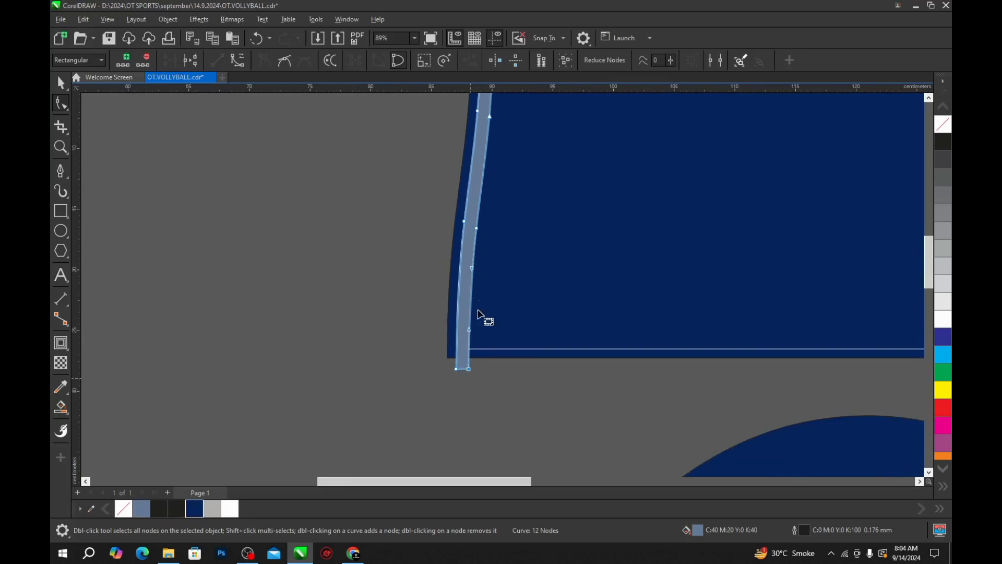
pyautogui.scroll(2, 479, 293)
pyautogui.scroll(2, 470, 269)
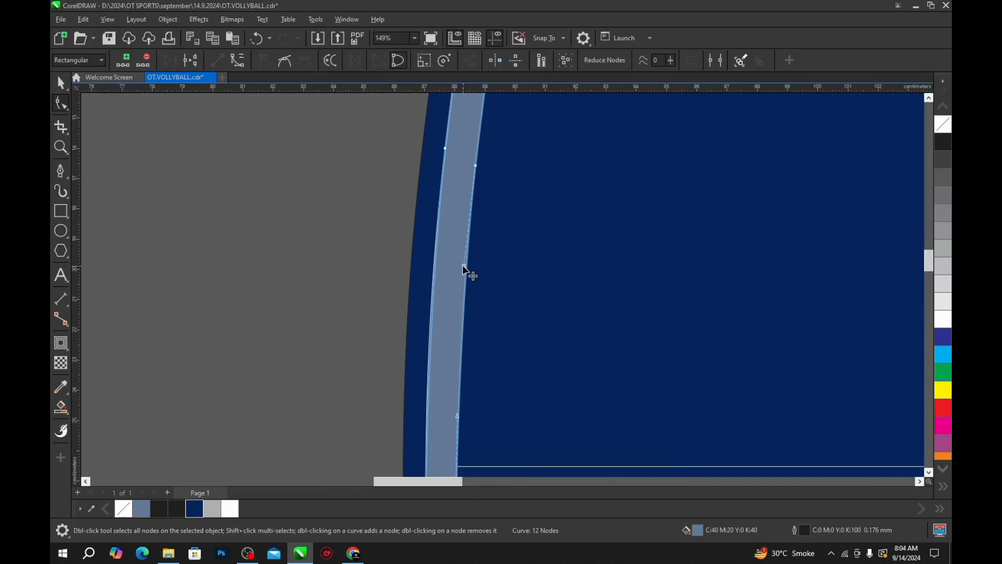
pyautogui.click(464, 268)
pyautogui.moveTo(464, 318); pyautogui.dragTo(464, 316)
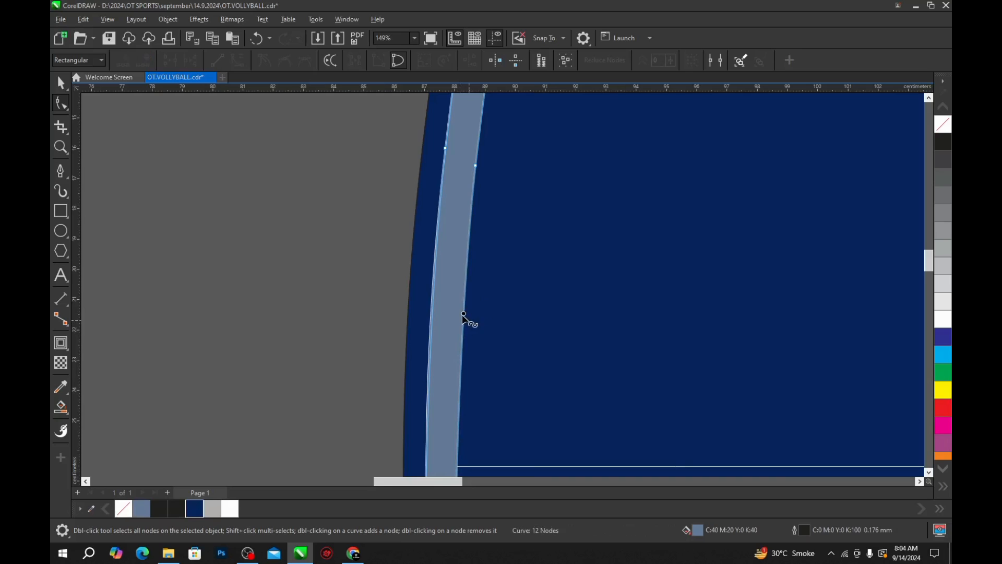
pyautogui.scroll(2, 462, 316)
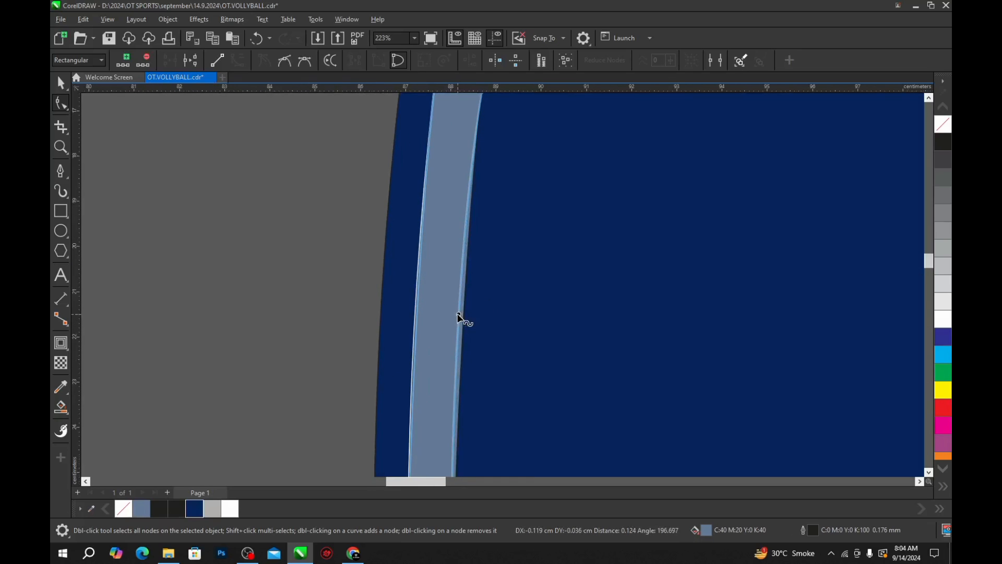
pyautogui.scroll(-7, 458, 309)
# Step: Leave node editing, deselect the side strip and save the drawing
pyautogui.click(60, 83)
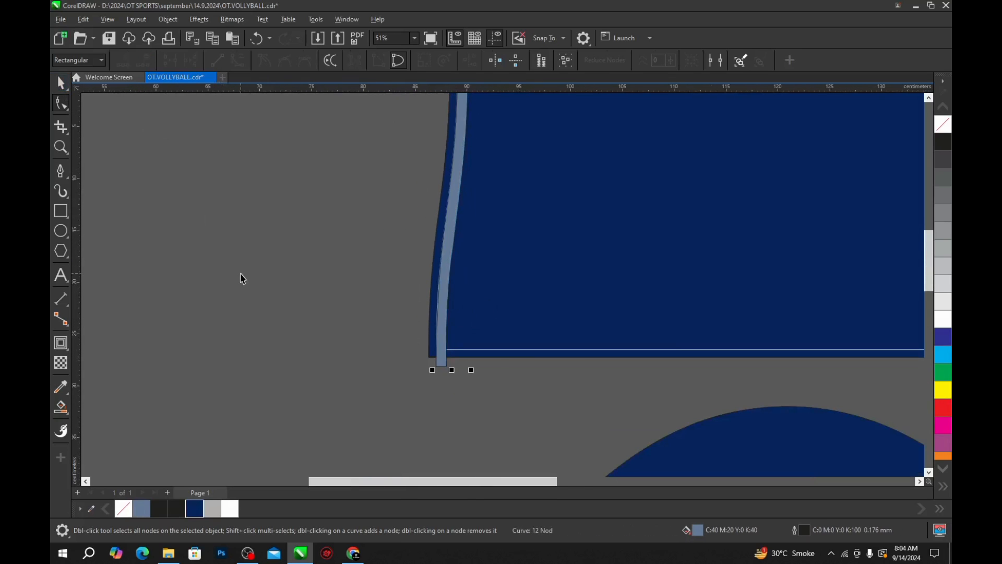
pyautogui.scroll(-1, 394, 316)
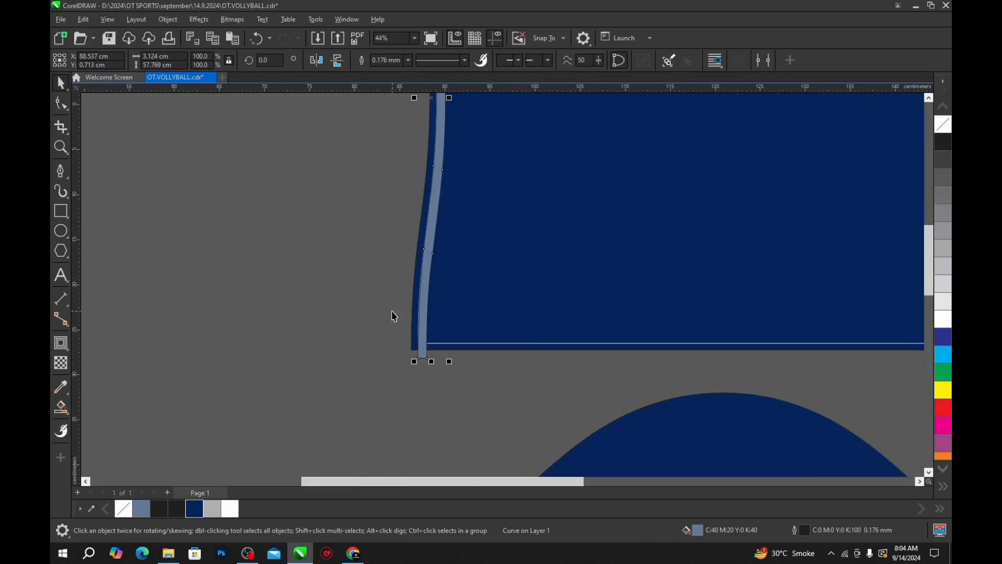
pyautogui.click(376, 336)
pyautogui.scroll(-3, 402, 340)
pyautogui.hotkey('ctrl', 's')
pyautogui.scroll(-2, 409, 331)
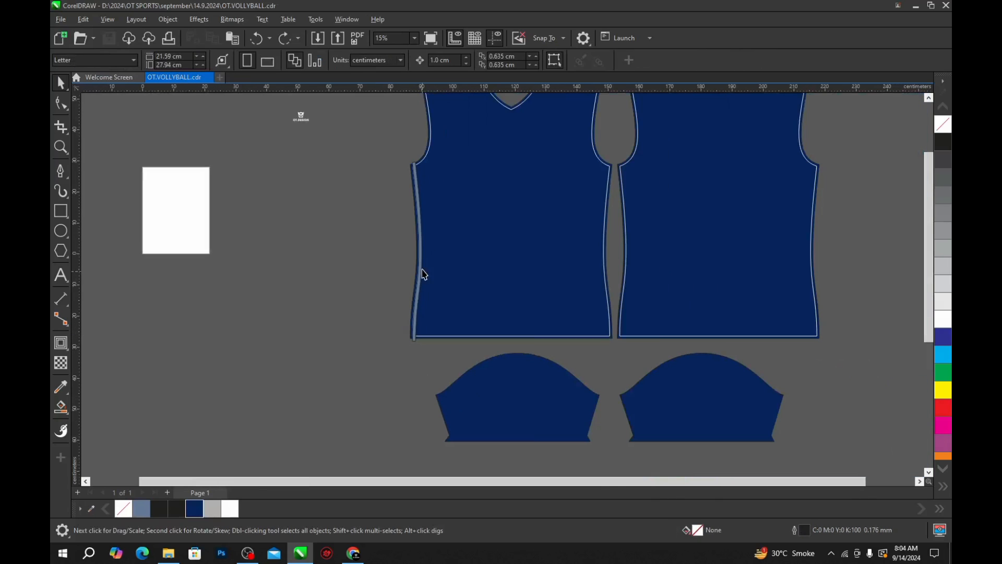
# Step: Fill the side strip with white and remove its outline
pyautogui.click(423, 250)
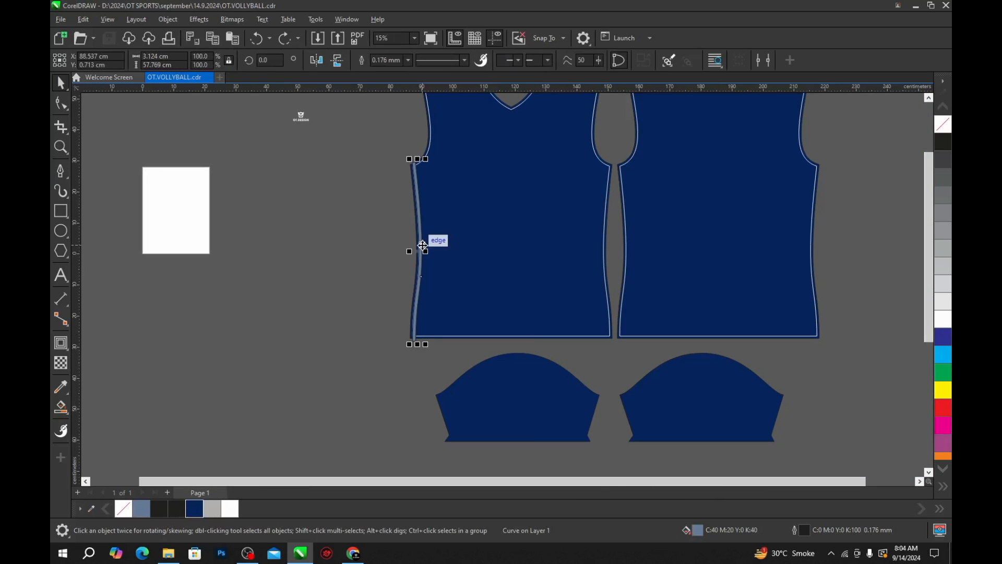
pyautogui.click(946, 321)
pyautogui.rightClick(943, 124)
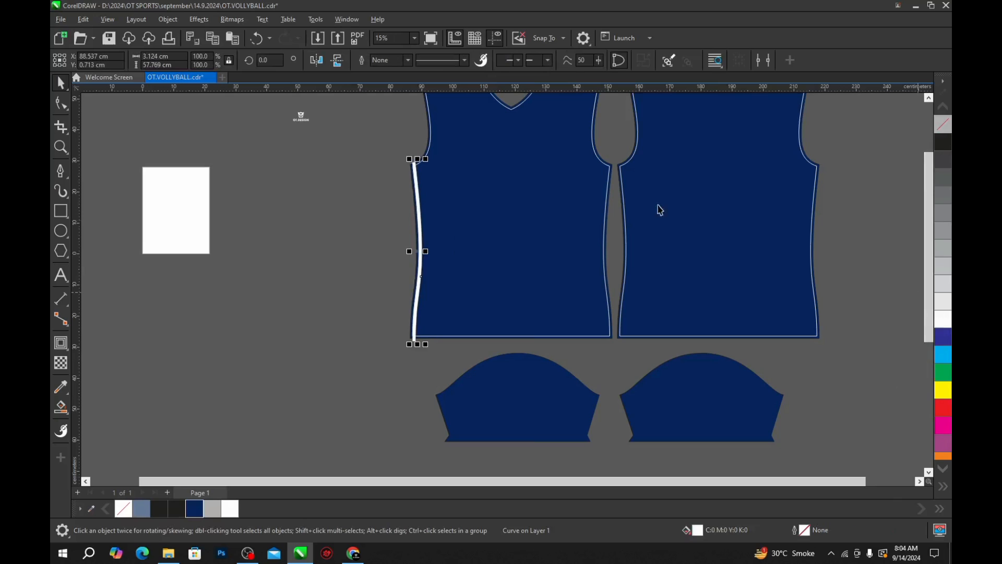
# Step: Shift the white strip 1 cm inward from the front panel's side seam
pyautogui.press('Right')
pyautogui.press('Right')
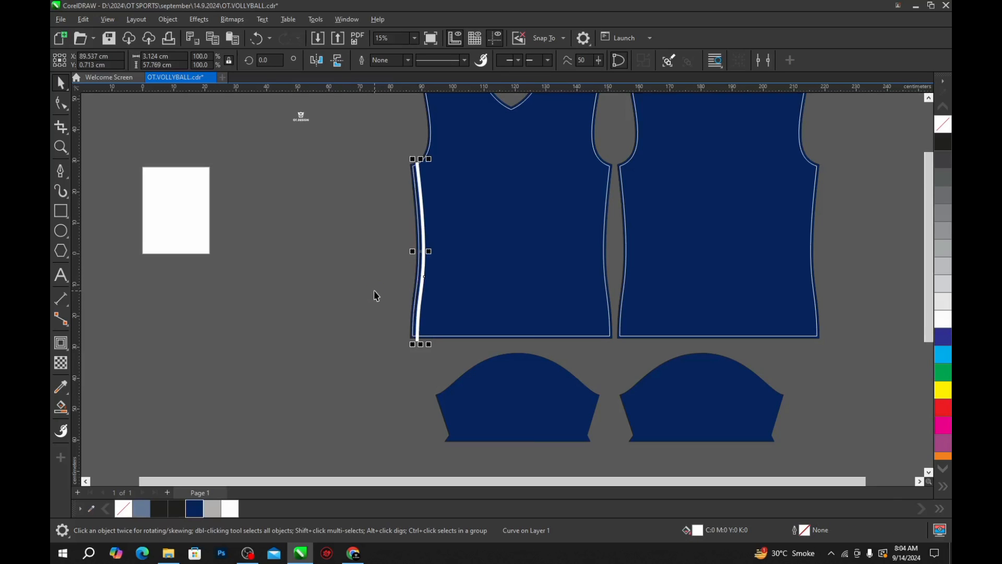
pyautogui.scroll(3, 393, 299)
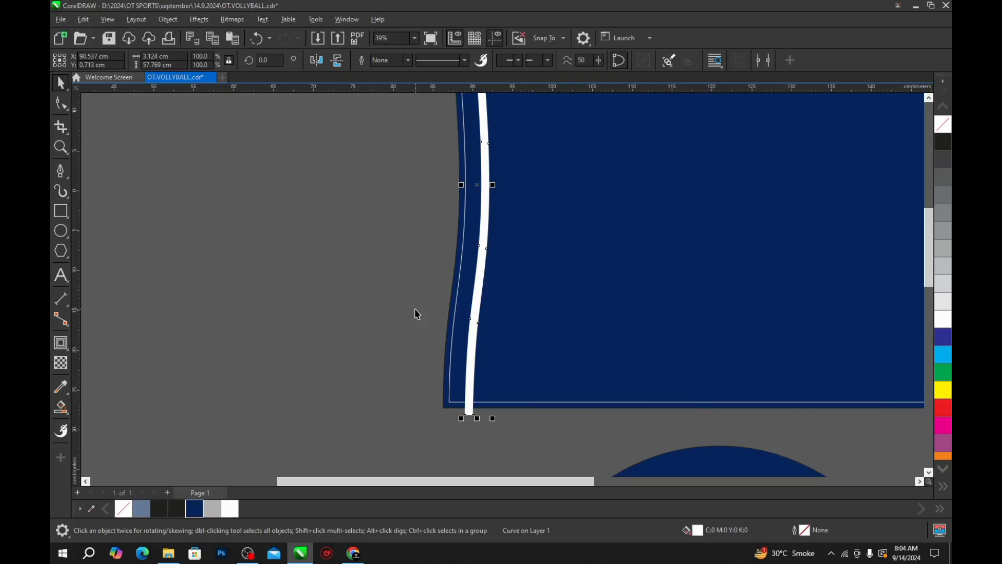
pyautogui.press('Left')
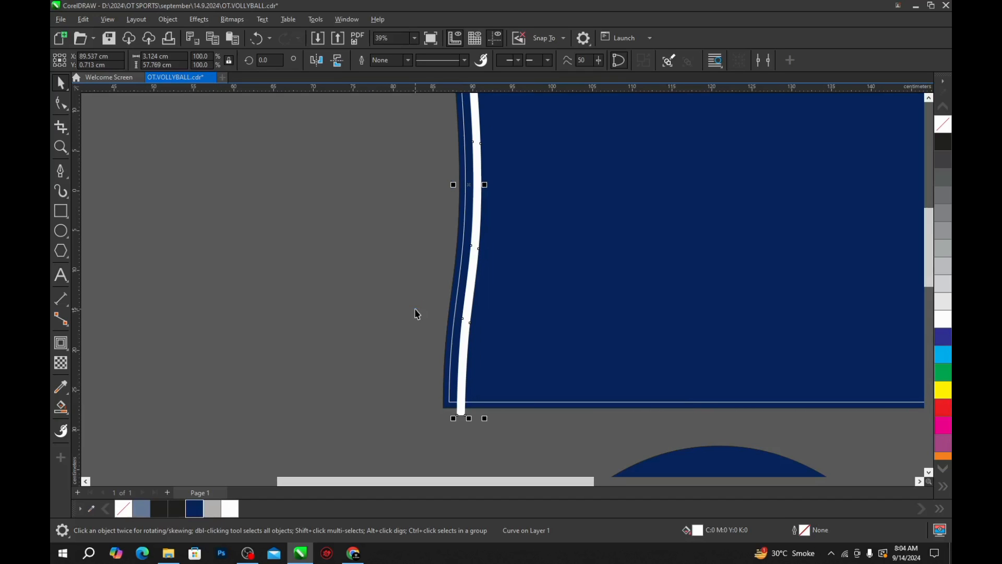
# Step: Duplicate the white strip and offset the copy 2 cm toward the panel's centre to form a parallel pair
pyautogui.hotkey('ctrl', 'c')
pyautogui.hotkey('ctrl', 'v')
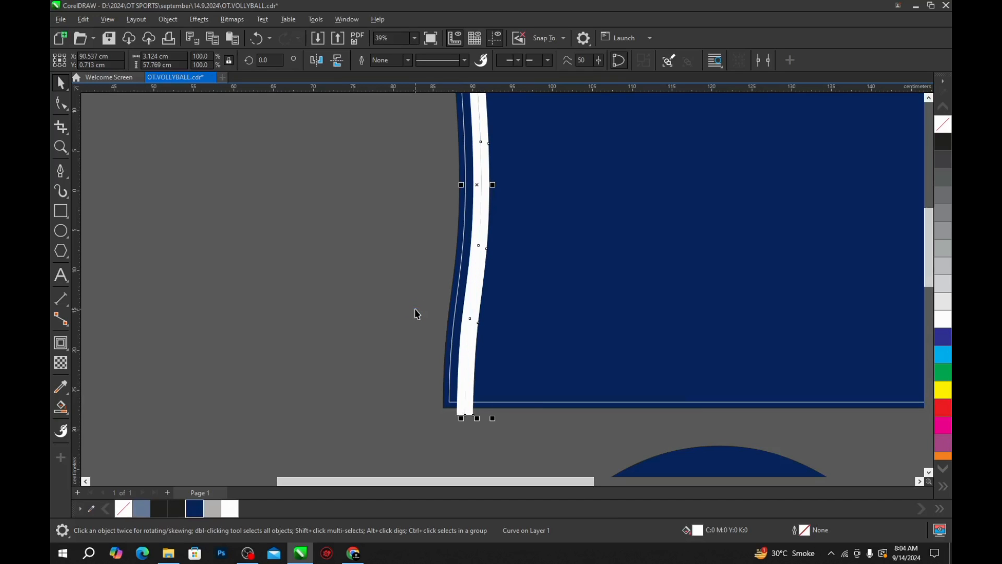
pyautogui.press('Right')
pyautogui.press('Right')
pyautogui.scroll(-2, 436, 313)
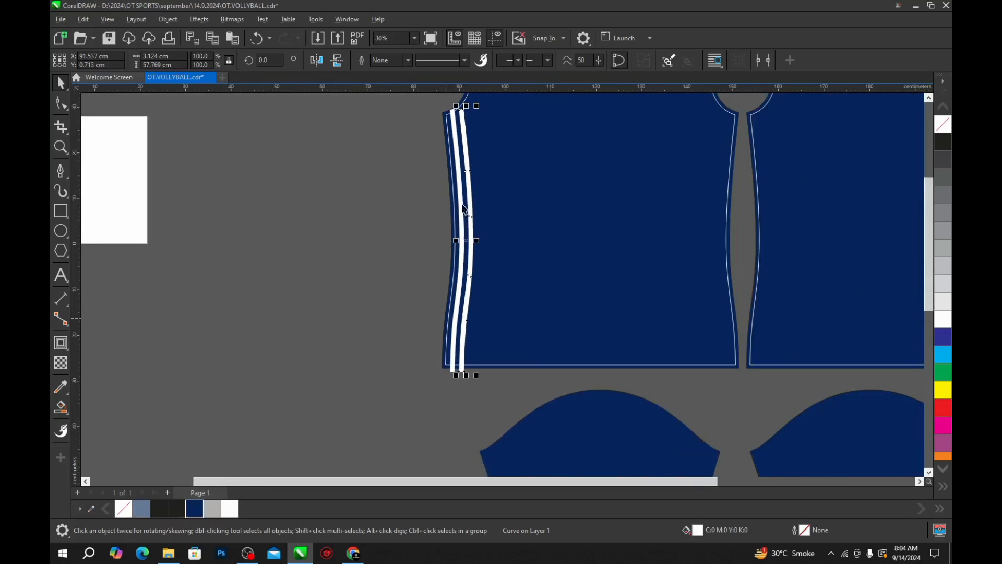
pyautogui.click(380, 300)
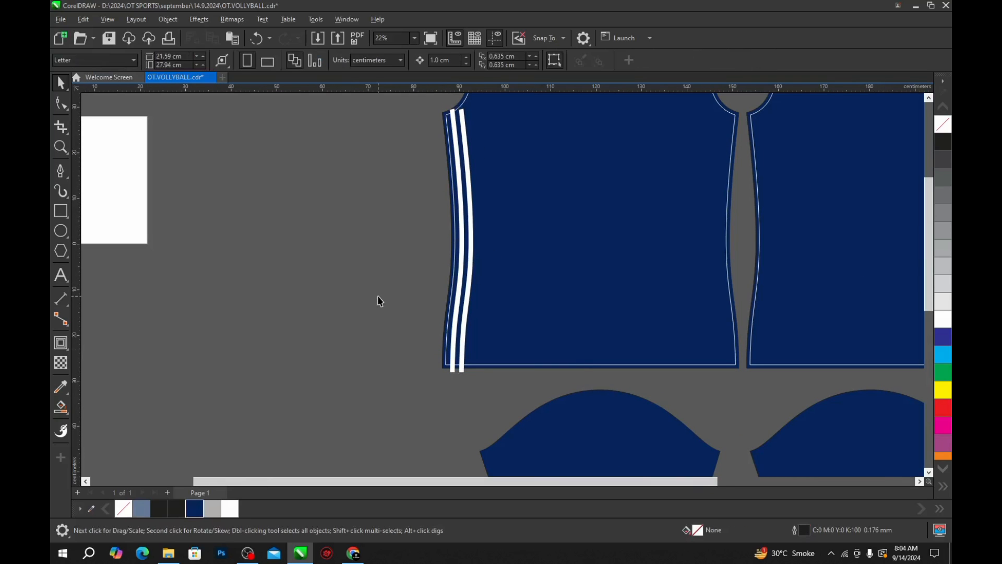
pyautogui.scroll(-1, 464, 308)
pyautogui.scroll(-3, 466, 320)
pyautogui.scroll(6, 468, 221)
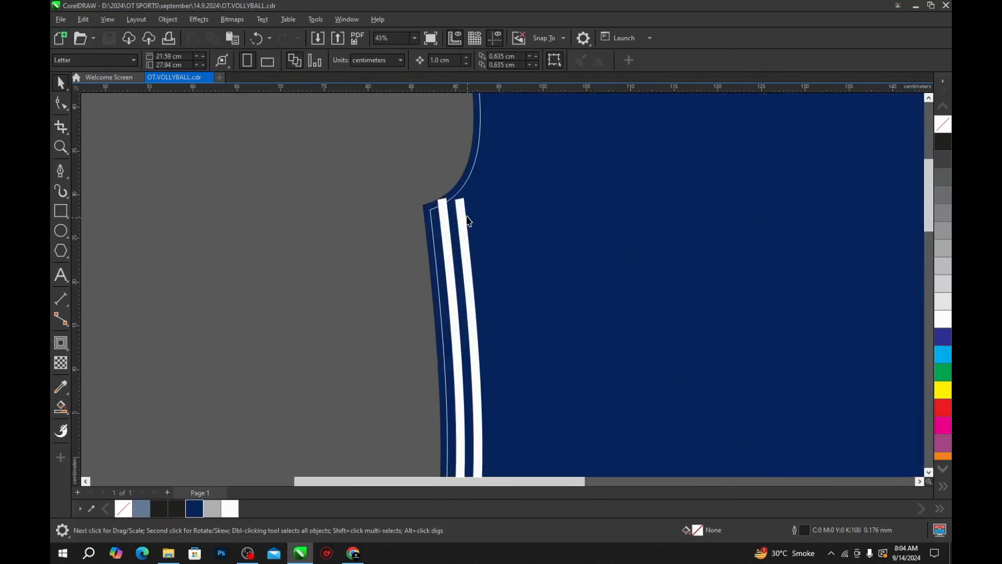
# Step: Extend the top ends of both white strips upward together by about 1.2 cm toward the armhole
pyautogui.click(462, 221)
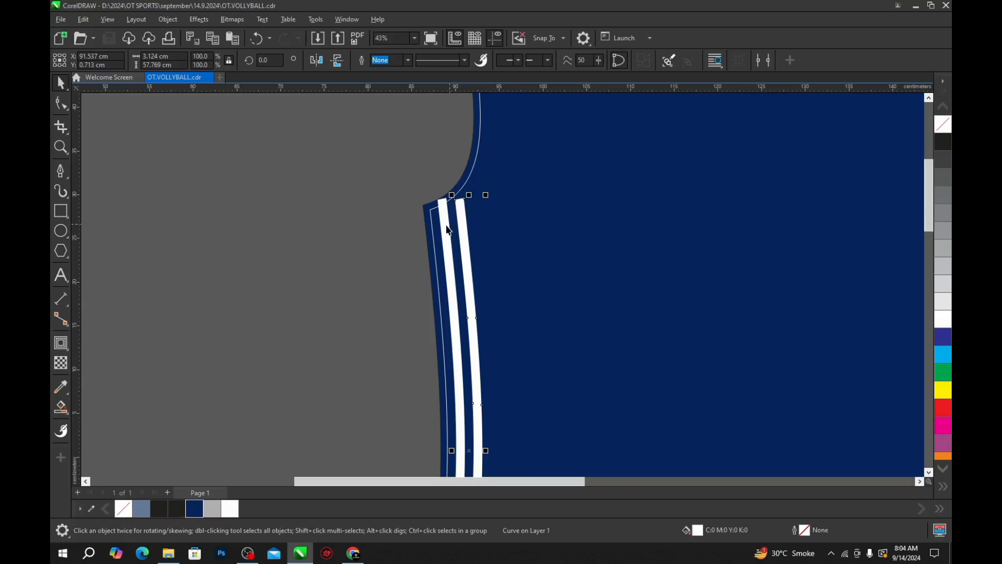
pyautogui.keyDown('shift'); pyautogui.click(447, 227); pyautogui.keyUp('shift')
pyautogui.scroll(3, 447, 208)
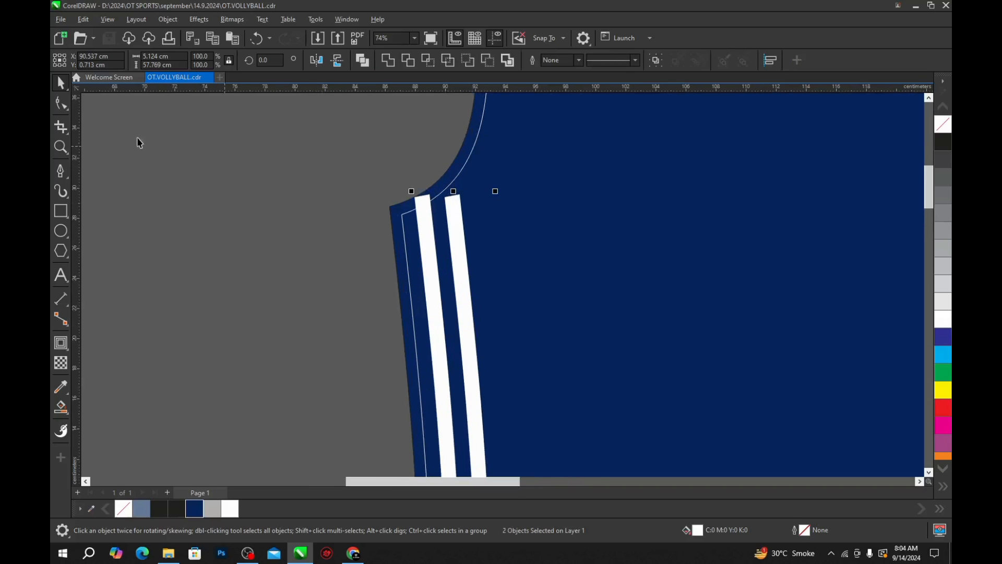
pyautogui.click(62, 104)
pyautogui.moveTo(331, 158); pyautogui.dragTo(455, 178)
pyautogui.scroll(3, 470, 209)
pyautogui.scroll(-5, 481, 204)
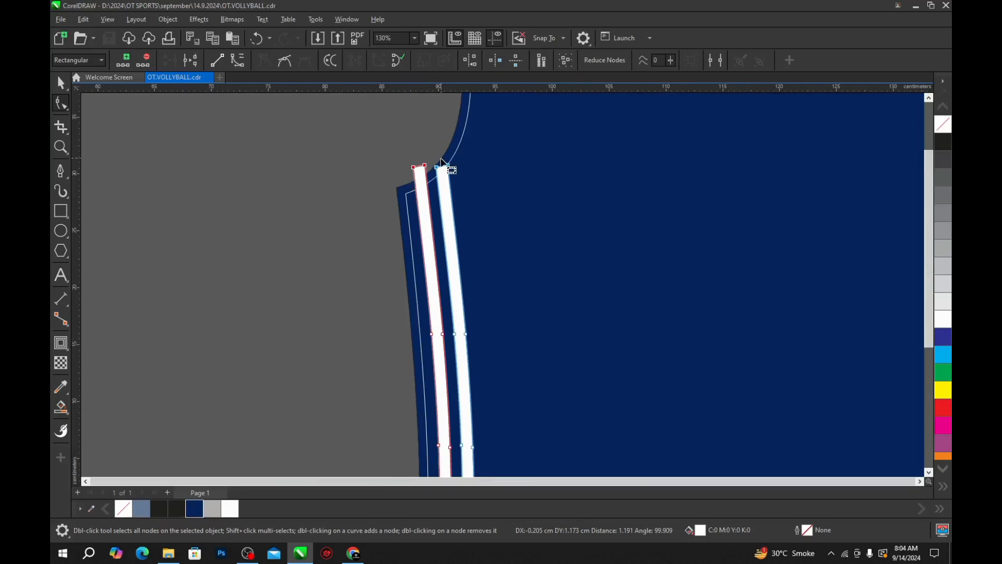
# Step: Extend only the inner white strip's top end upward by another 1.1 cm or so, past the armhole edge
pyautogui.scroll(2, 440, 423)
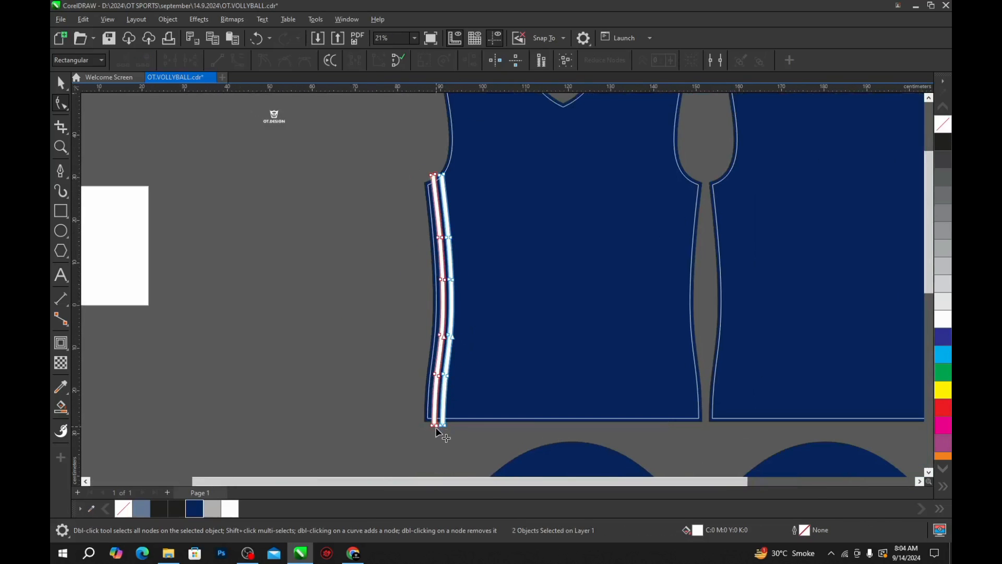
pyautogui.scroll(2, 452, 193)
pyautogui.scroll(1, 453, 276)
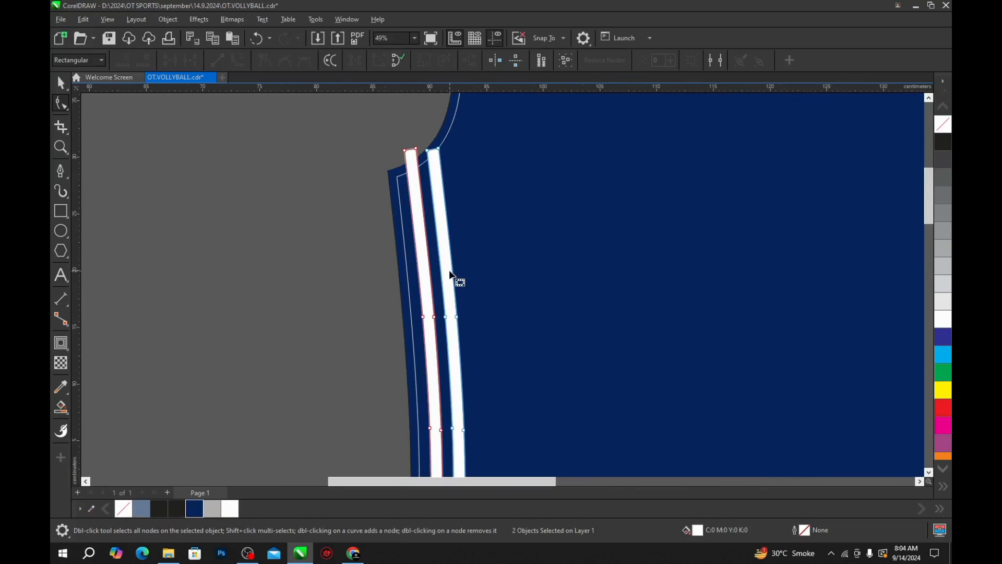
pyautogui.scroll(1, 414, 152)
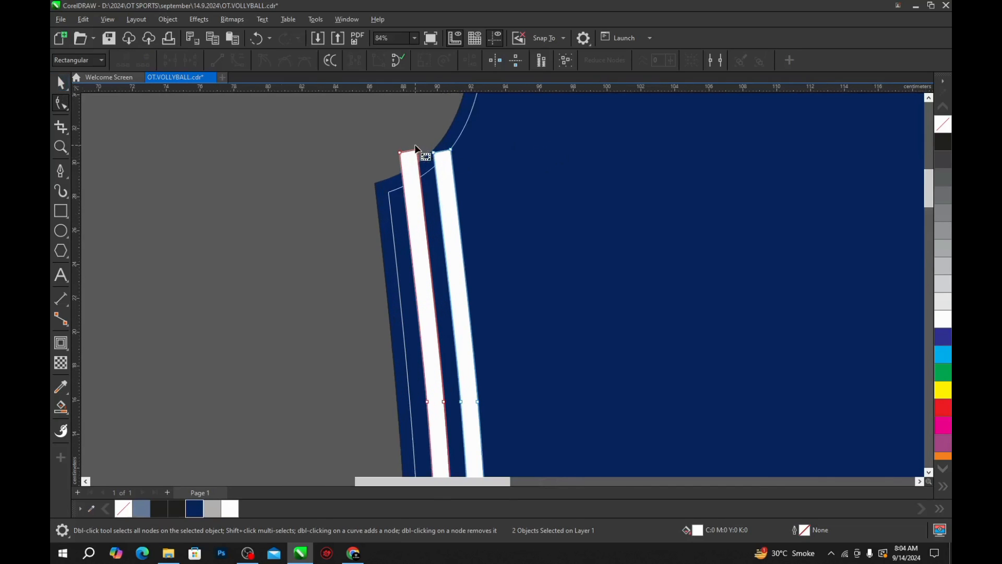
pyautogui.scroll(1, 441, 138)
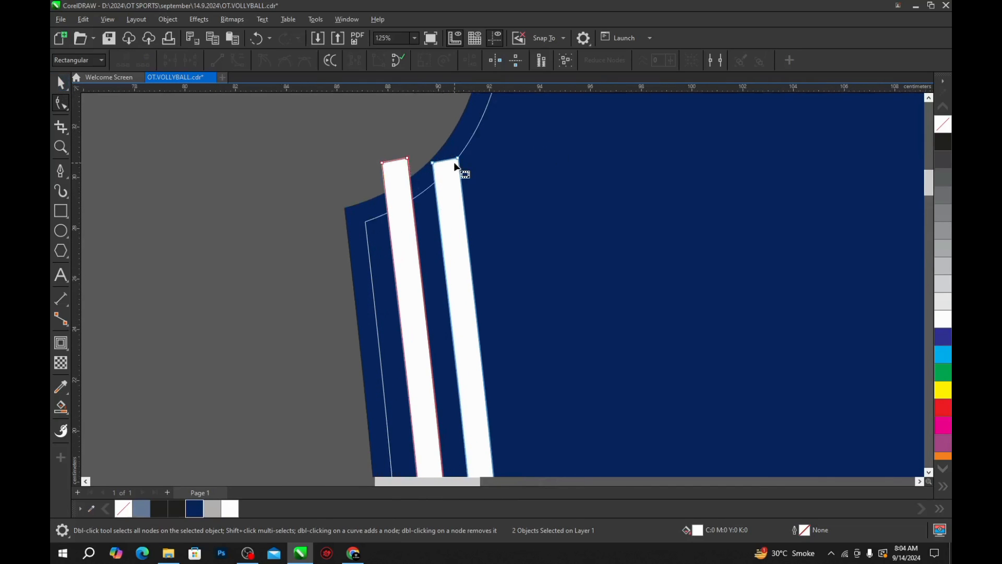
pyautogui.click(425, 139)
pyautogui.press('space')
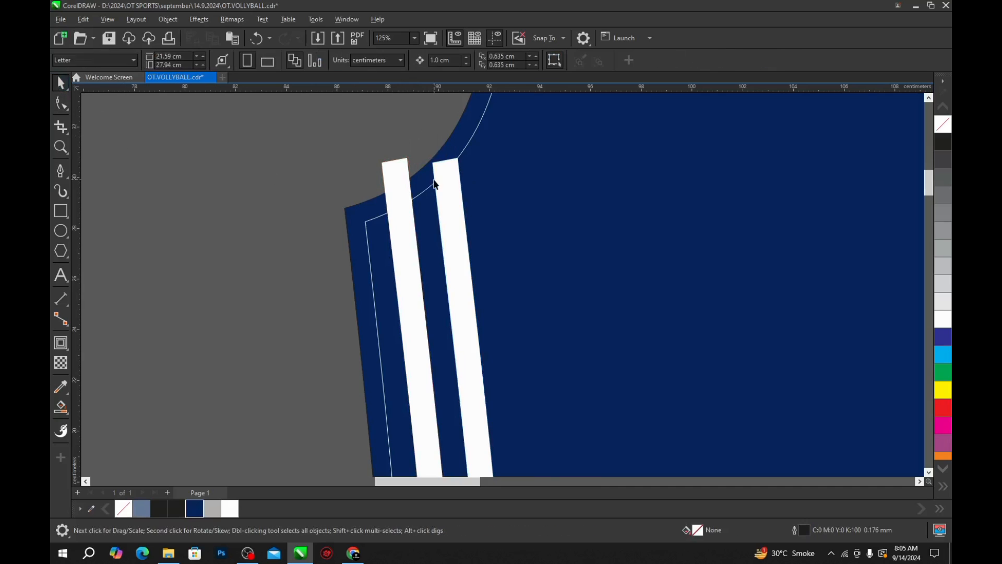
pyautogui.click(458, 186)
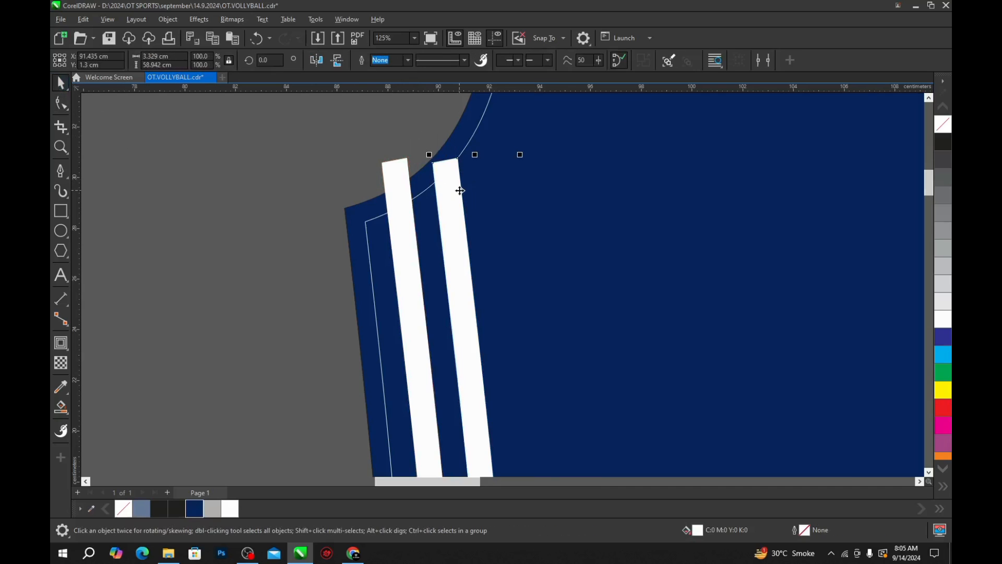
pyautogui.click(61, 104)
pyautogui.moveTo(419, 137); pyautogui.dragTo(454, 135)
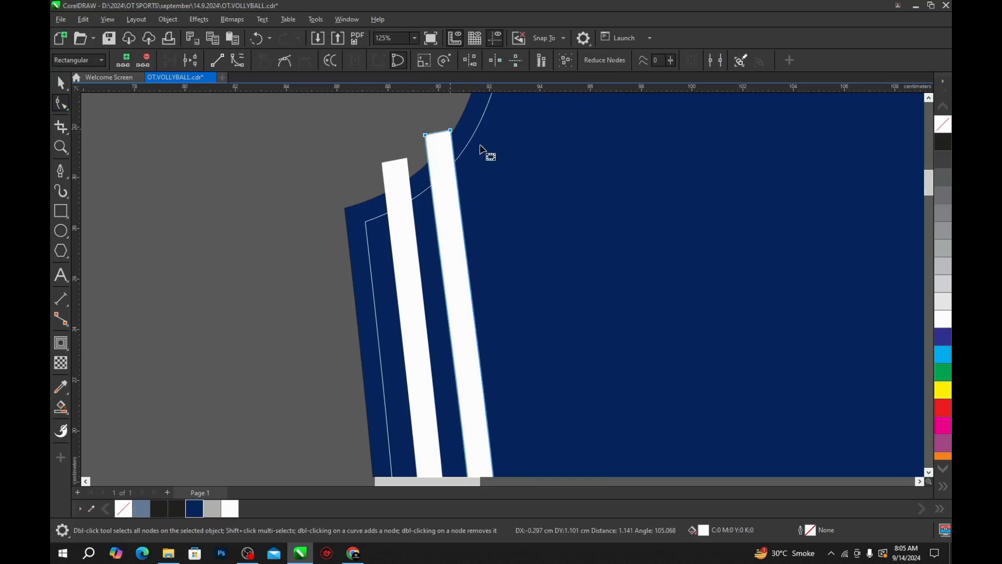
# Step: Leave node editing, deselect the inner strip and save the drawing
pyautogui.scroll(-5, 443, 161)
pyautogui.click(59, 82)
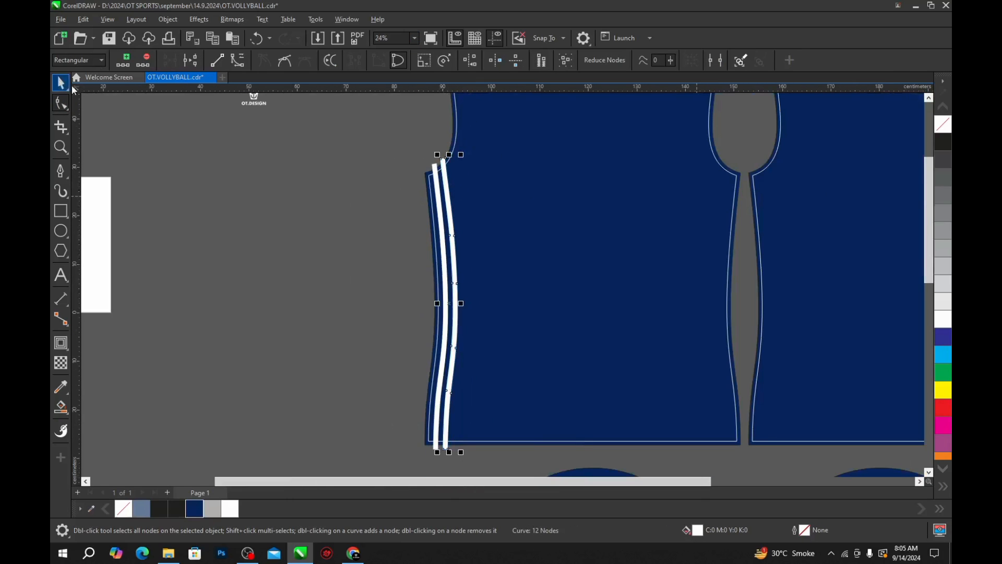
pyautogui.click(264, 201)
pyautogui.scroll(-2, 287, 219)
pyautogui.hotkey('ctrl', 's')
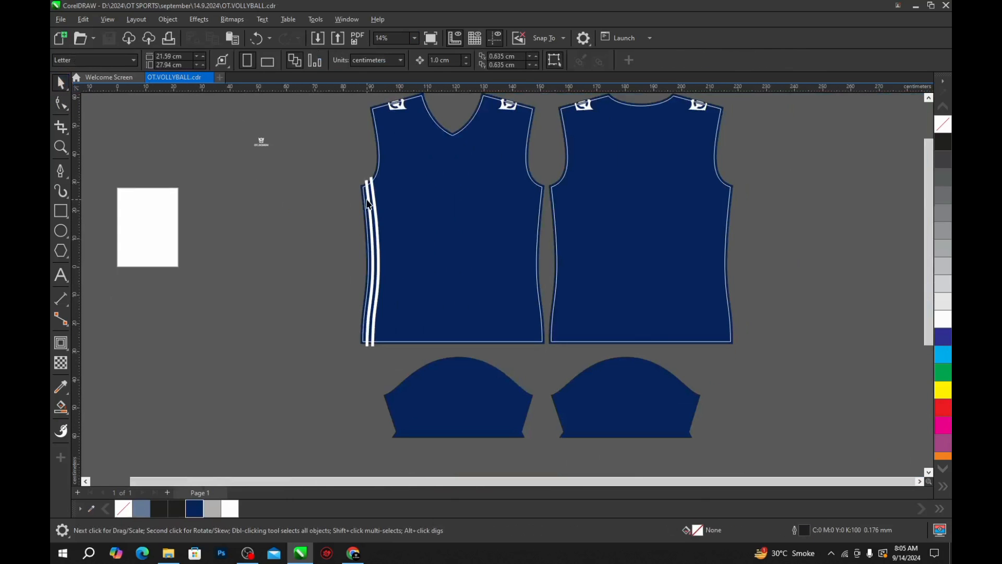
# Step: Delete the thin inner outline from the front jersey panel
pyautogui.scroll(2, 399, 203)
pyautogui.click(404, 219)
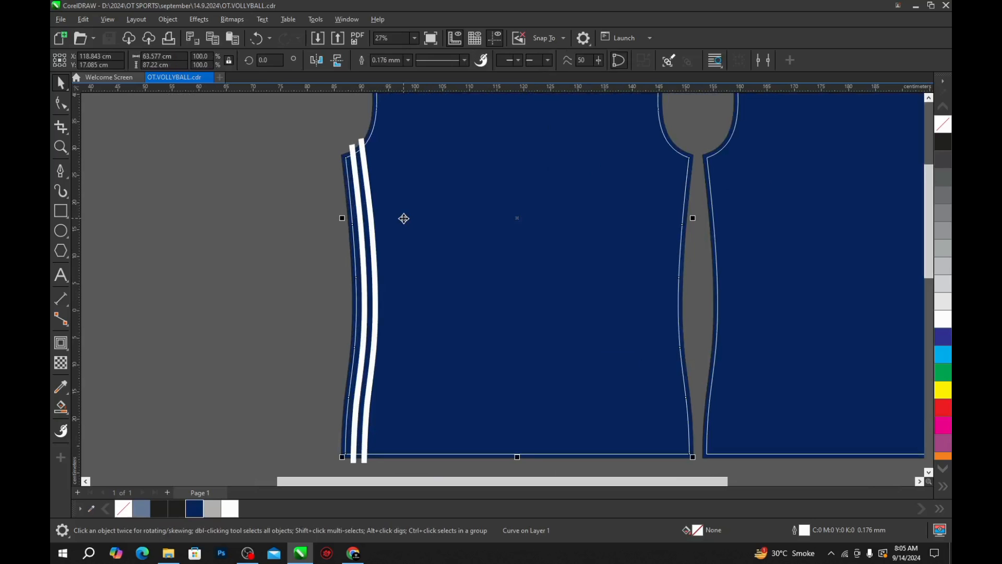
pyautogui.scroll(-1, 404, 221)
# Step: Group the two white stripes, PowerClip the group inside the front panel, and save the drawing
pyautogui.moveTo(324, 121); pyautogui.dragTo(403, 438)
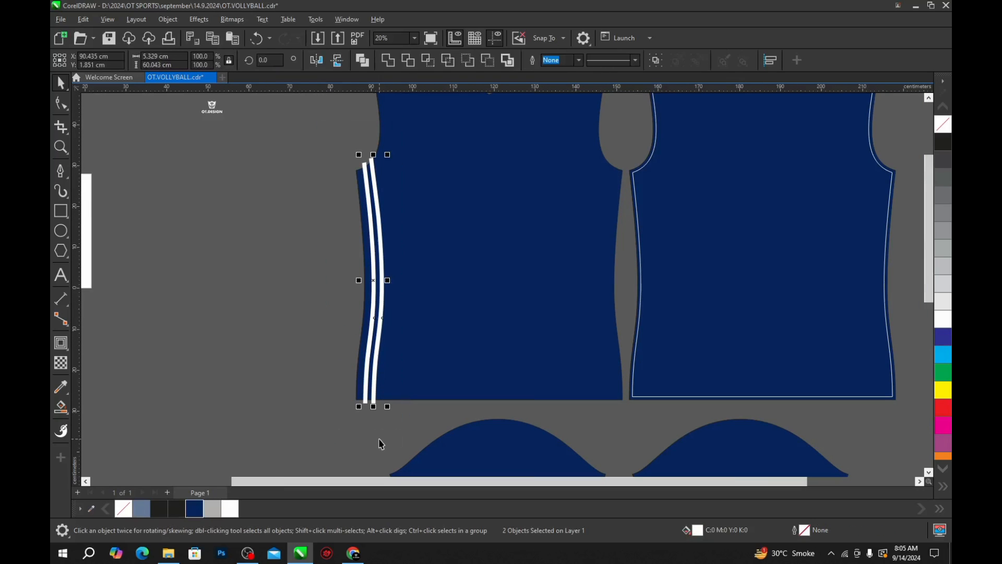
pyautogui.hotkey('ctrl', 'g')
pyautogui.click(432, 264)
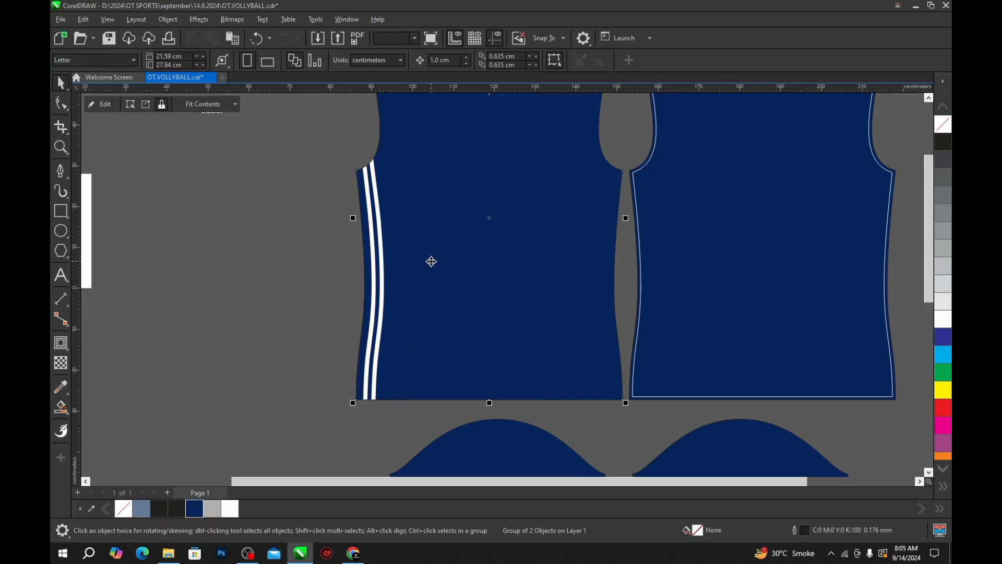
pyautogui.click(245, 246)
pyautogui.scroll(-2, 372, 277)
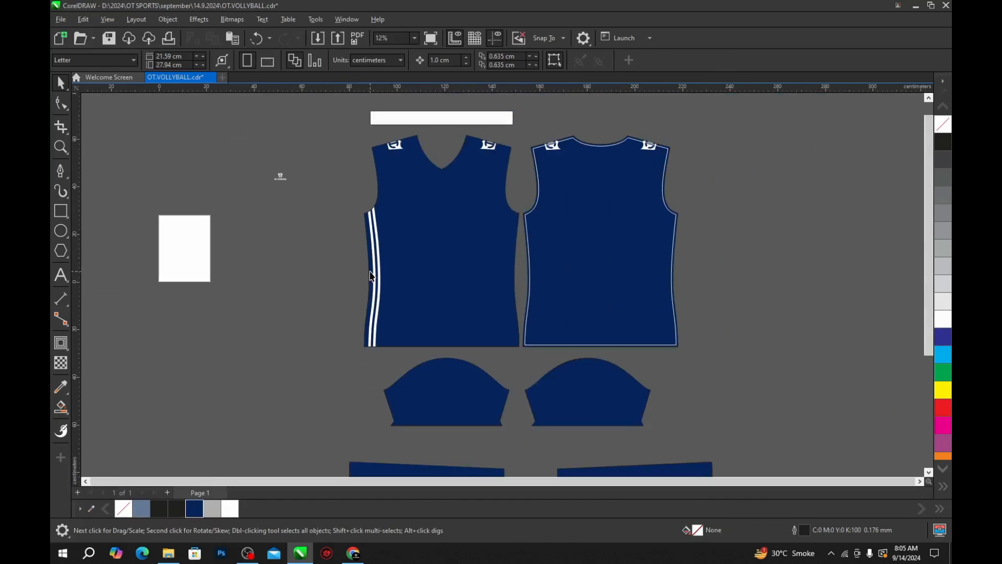
pyautogui.hotkey('ctrl', 's')
# Step: Extract the stripe group from the front panel's PowerClip
pyautogui.scroll(4, 372, 276)
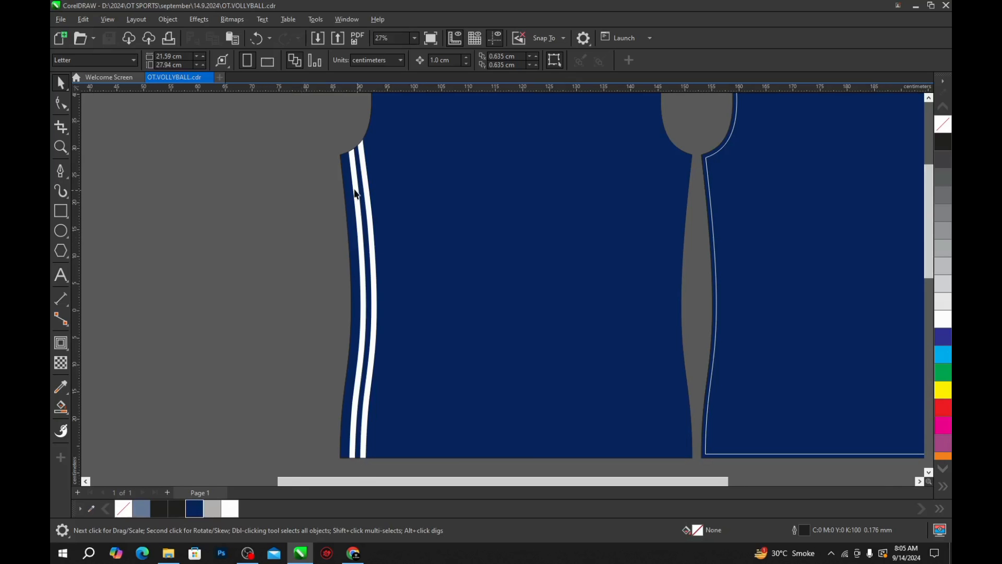
pyautogui.scroll(1, 351, 181)
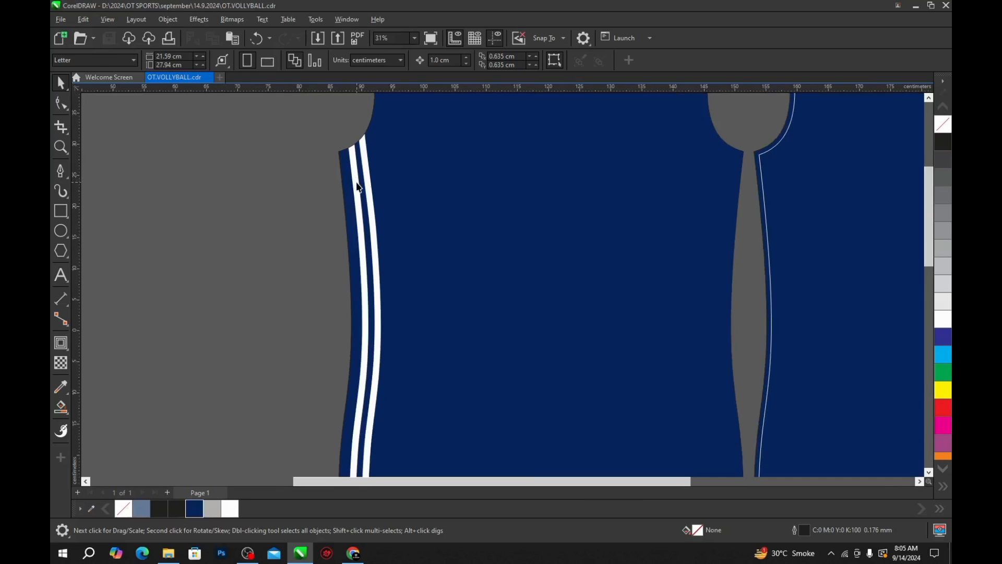
pyautogui.click(358, 183)
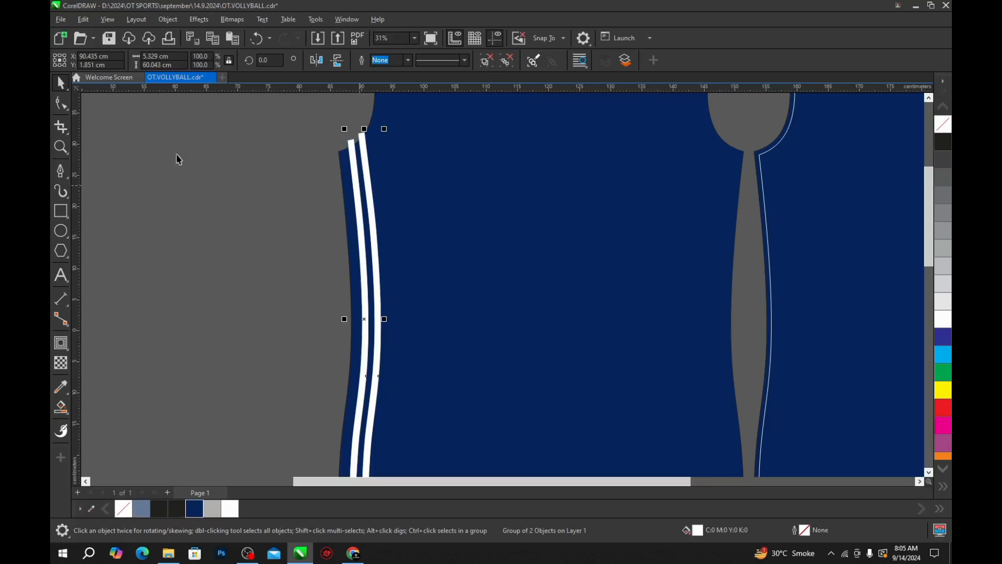
# Step: Draw a vertical line about 92.5 cm long through the front neckline's V point and centre it on the front panel
pyautogui.click(60, 171)
pyautogui.scroll(-4, 251, 225)
pyautogui.scroll(-2, 314, 219)
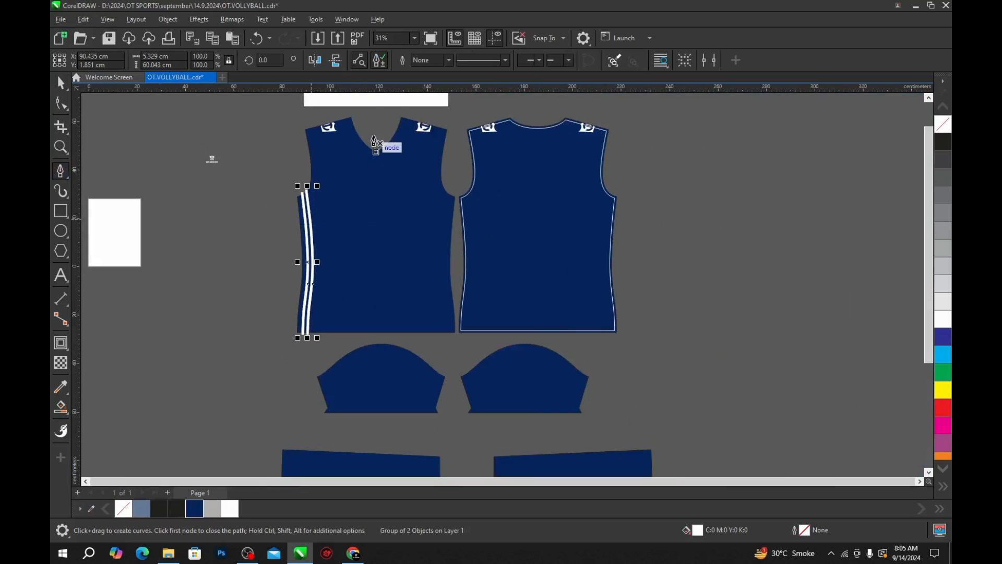
pyautogui.click(376, 116)
pyautogui.keyDown('ctrl'); pyautogui.click(366, 345); pyautogui.keyUp('ctrl')
pyautogui.press('space')
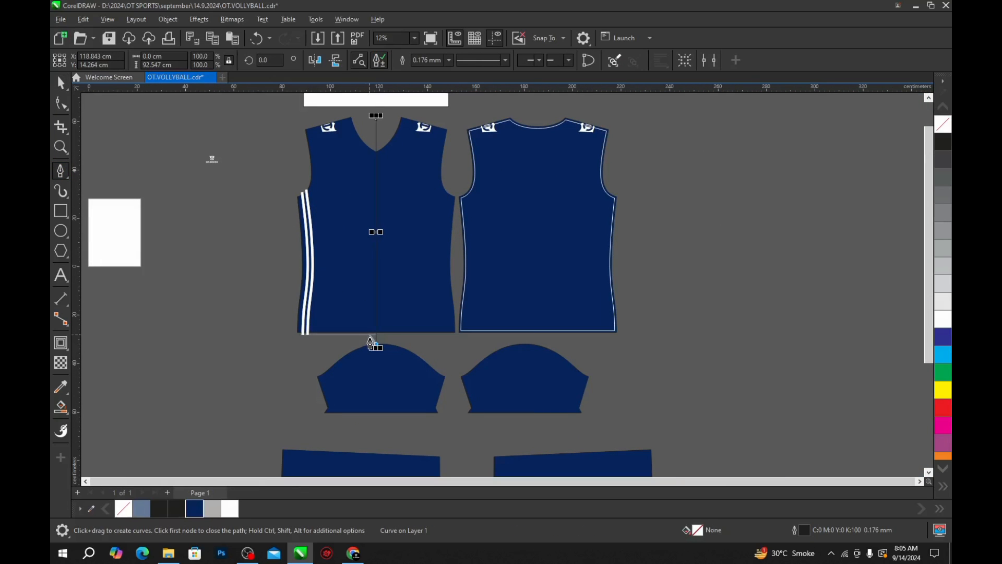
pyautogui.keyDown('shift'); pyautogui.click(409, 275); pyautogui.keyUp('shift')
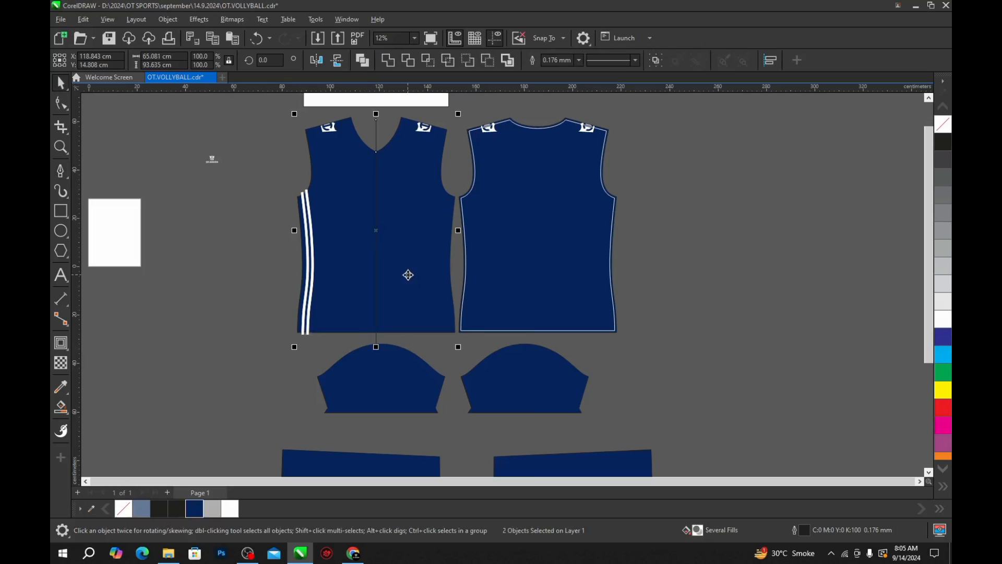
pyautogui.click(204, 245)
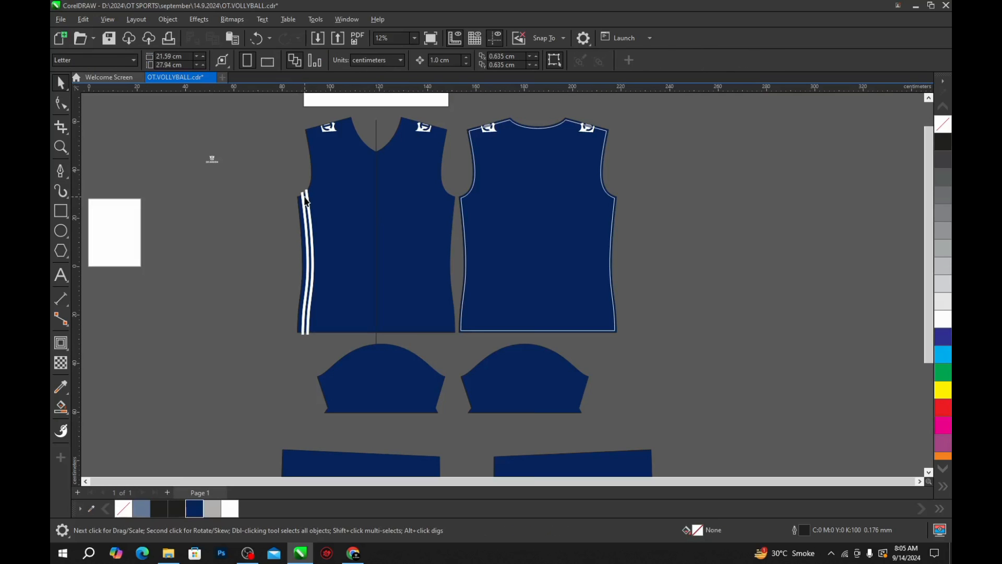
# Step: Mirror a copy of the stripe group across the centre line and PowerClip the copy inside the front panel
pyautogui.click(306, 200)
pyautogui.keyDown('shift'); pyautogui.click(378, 141); pyautogui.keyUp('shift')
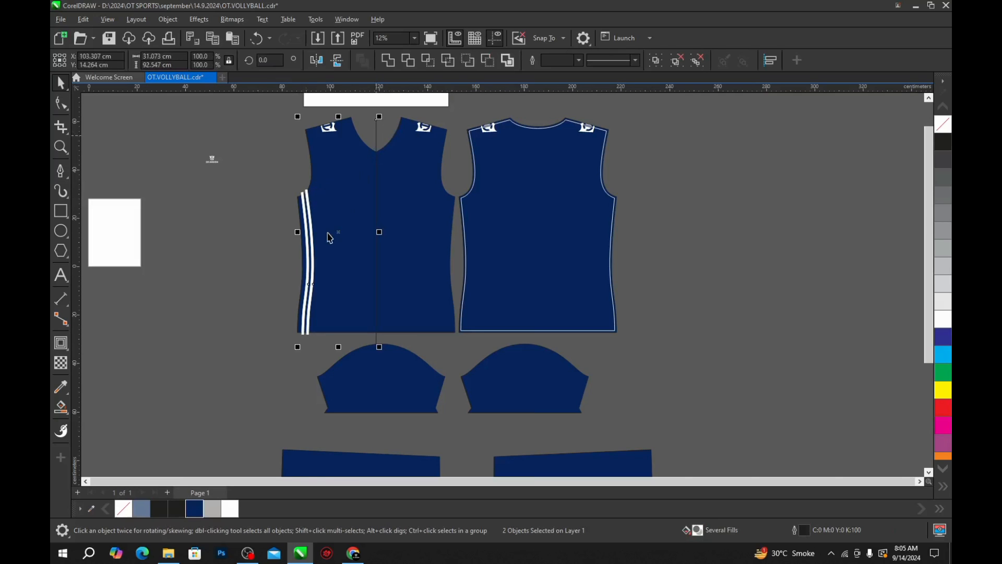
pyautogui.moveTo(297, 231); pyautogui.dragTo(437, 259)
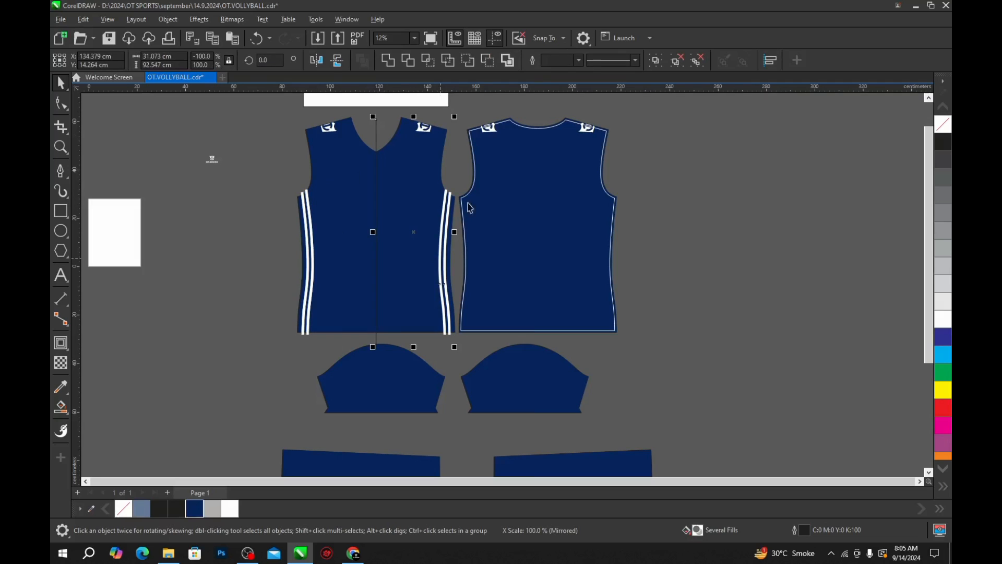
pyautogui.scroll(2, 433, 225)
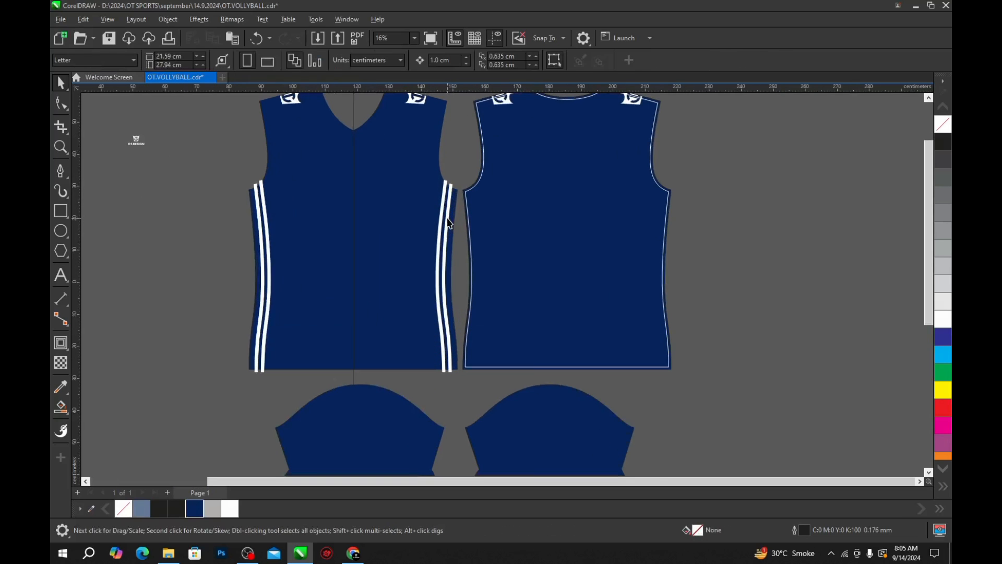
pyautogui.click(416, 224)
pyautogui.click(450, 167)
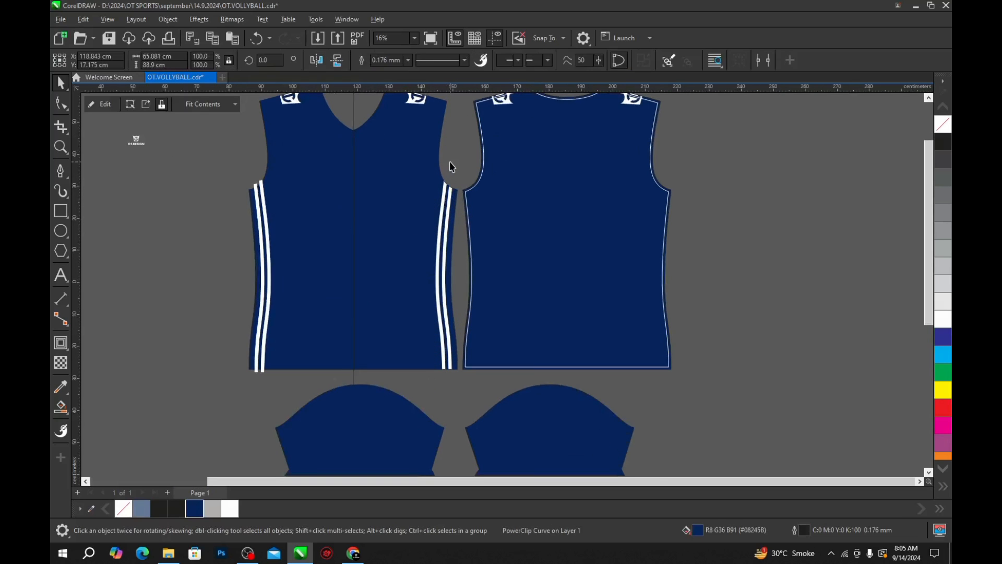
# Step: Delete both overlapping centre lines from the front panel and save the drawing
pyautogui.click(343, 115)
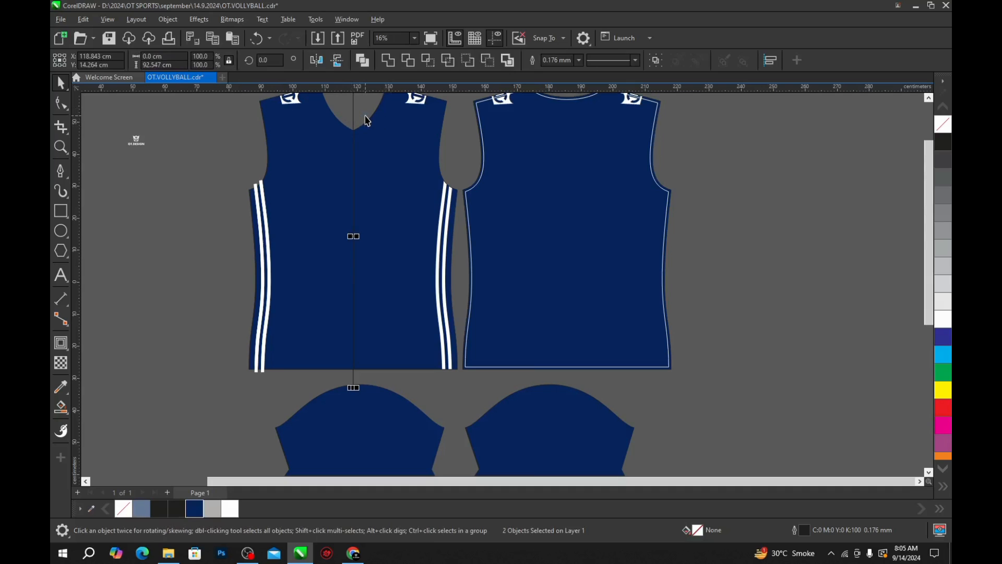
pyautogui.press('Escape')
pyautogui.scroll(-2, 386, 202)
pyautogui.hotkey('ctrl', 's')
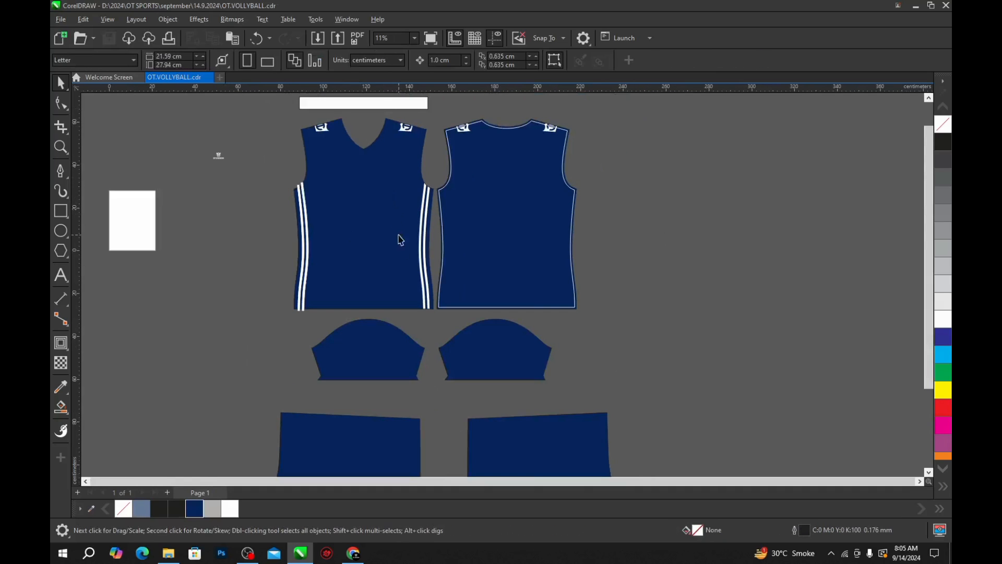
# Step: Delete the thin inner outline from the back jersey panel
pyautogui.click(483, 237)
pyautogui.click(438, 262)
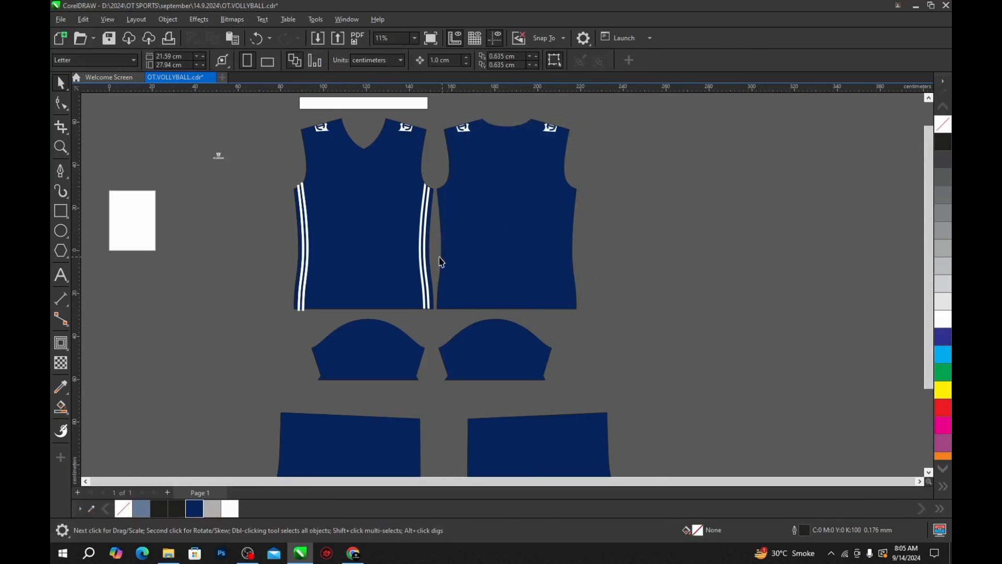
pyautogui.scroll(1, 438, 261)
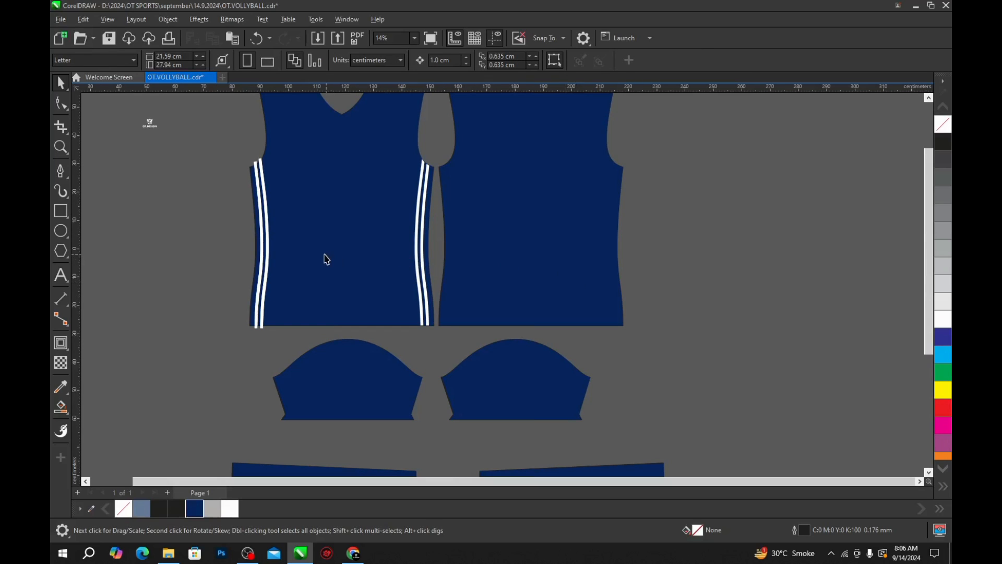
# Step: Copy the front panel's paired white stripes onto both sides of the back panel
pyautogui.moveTo(333, 260); pyautogui.dragTo(581, 275)
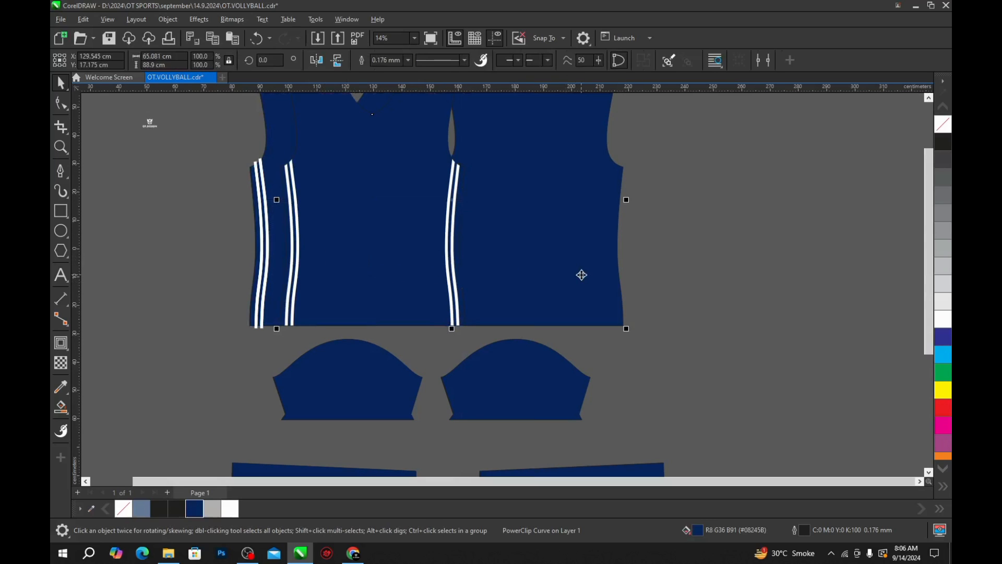
pyautogui.click(686, 286)
pyautogui.click(566, 280)
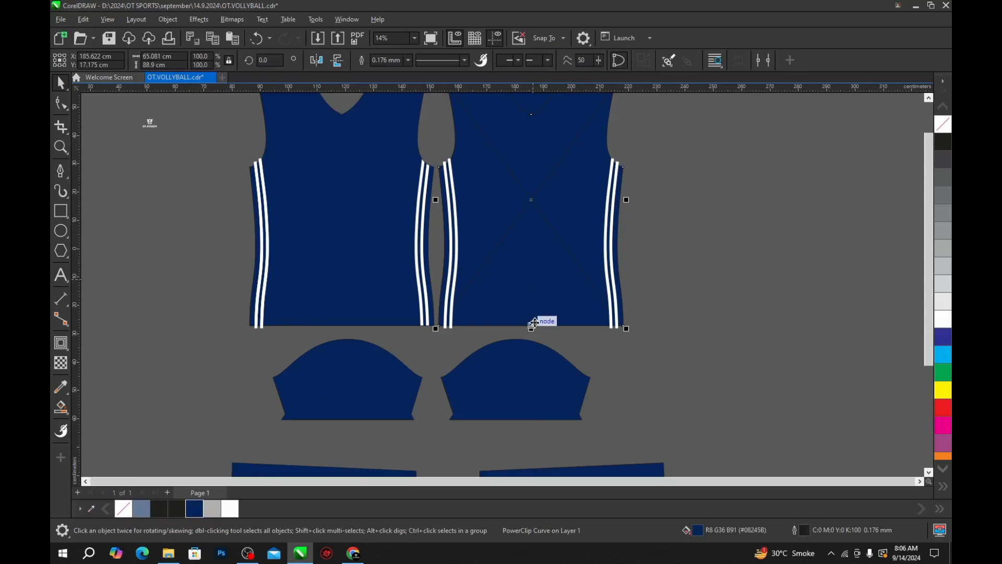
# Step: PowerClip both stripe groups inside the back panel and save the drawing
pyautogui.scroll(-1, 537, 265)
pyautogui.press('Escape')
pyautogui.moveTo(631, 169); pyautogui.dragTo(439, 361)
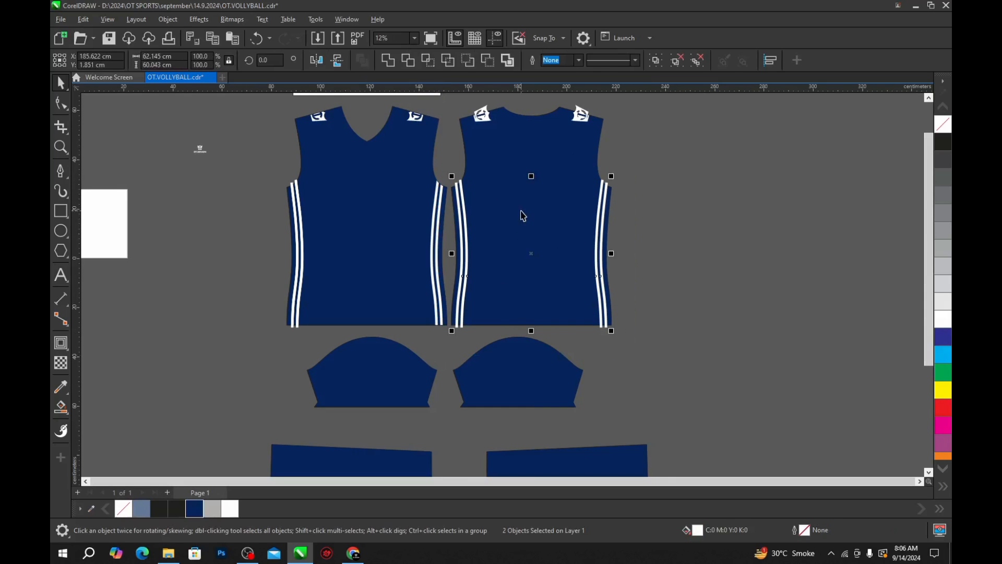
pyautogui.click(519, 183)
pyautogui.click(676, 225)
pyautogui.hotkey('ctrl', 's')
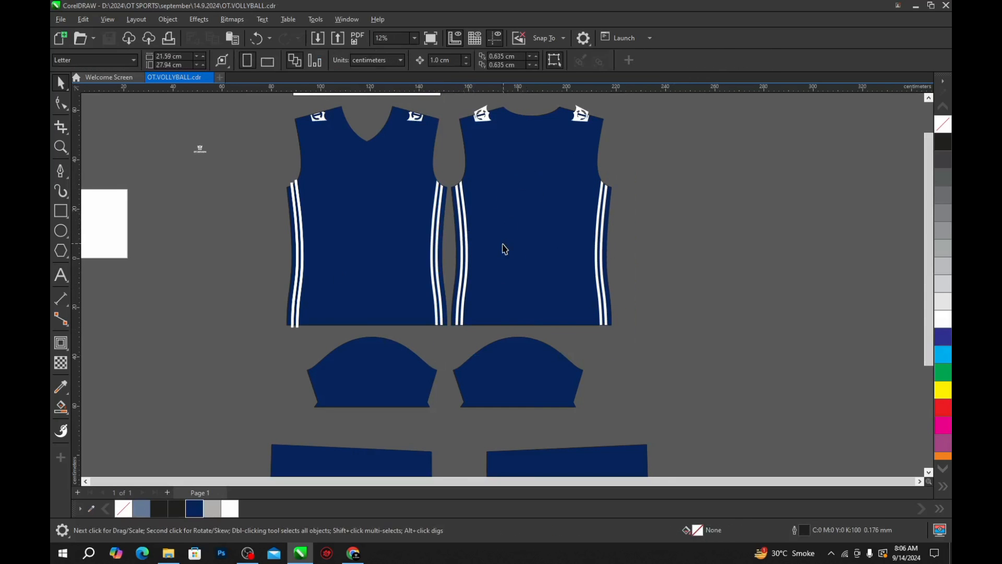
# Step: PowerClip the remaining loose stripe group inside the front panel and save the drawing
pyautogui.click(296, 330)
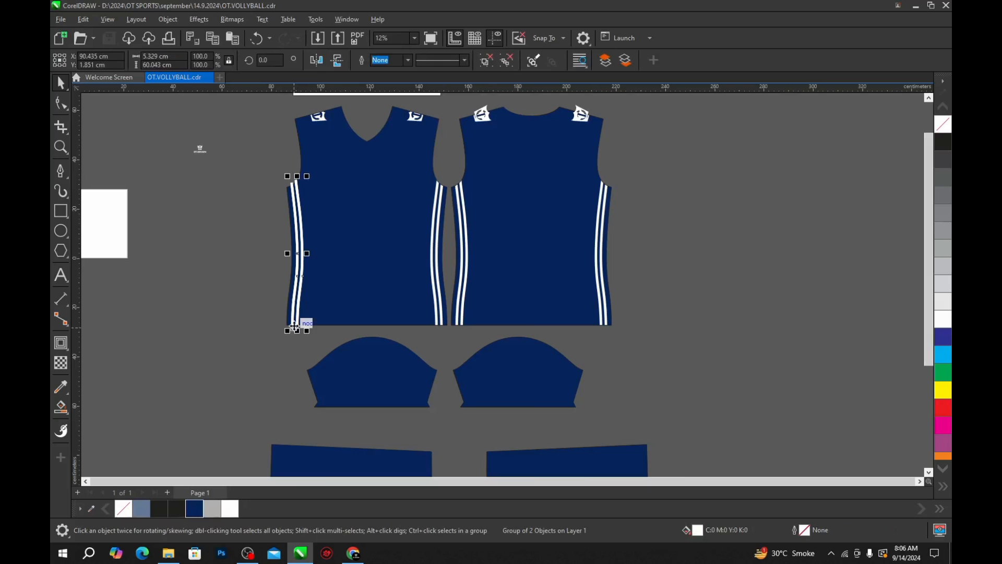
pyautogui.click(290, 339)
pyautogui.hotkey('ctrl', 's')
pyautogui.scroll(-1, 466, 263)
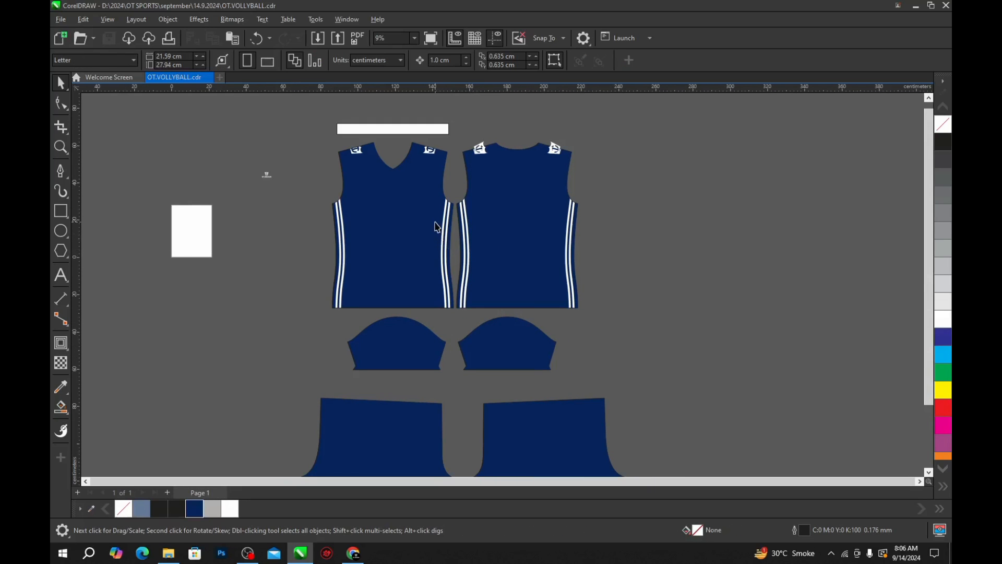
# Step: Move the OT.DESIGN logo onto the front panel's upper chest, just below and beside the neckline, and save the drawing
pyautogui.scroll(1, 381, 160)
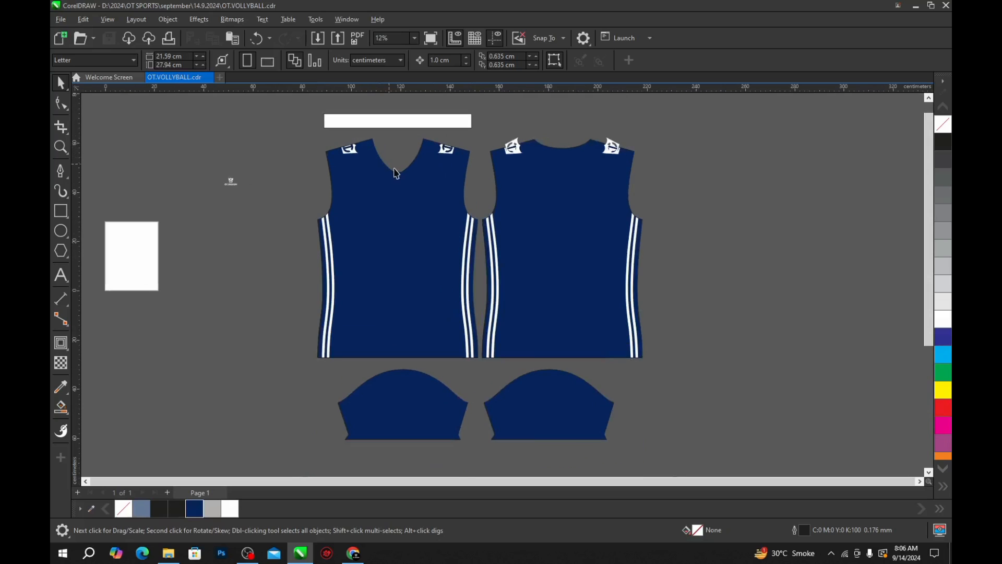
pyautogui.moveTo(230, 184); pyautogui.dragTo(417, 189)
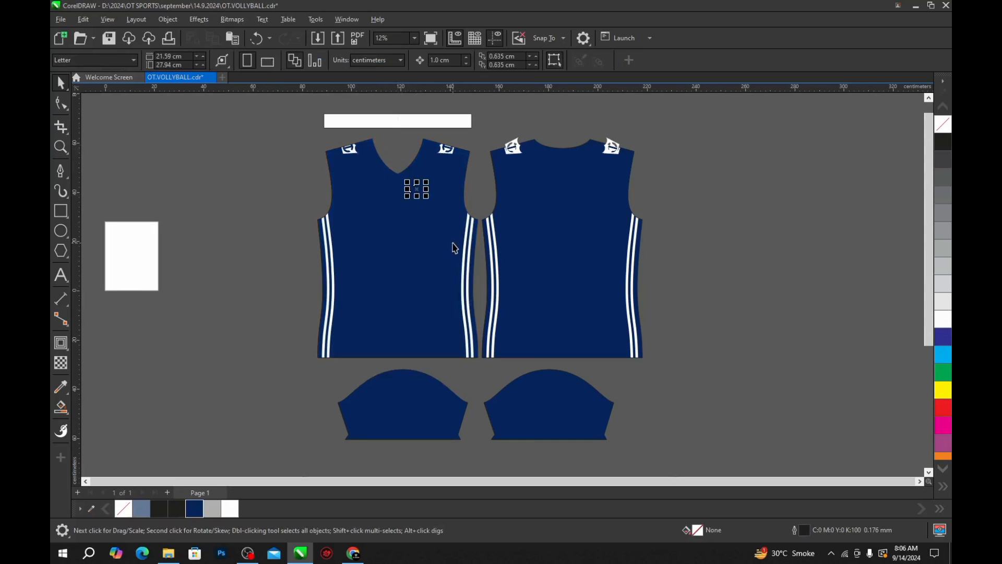
pyautogui.click(398, 160)
pyautogui.hotkey('ctrl', 's')
# Step: Place a horizontal guideline at the lowest point of the front V-neckline
pyautogui.scroll(2, 395, 161)
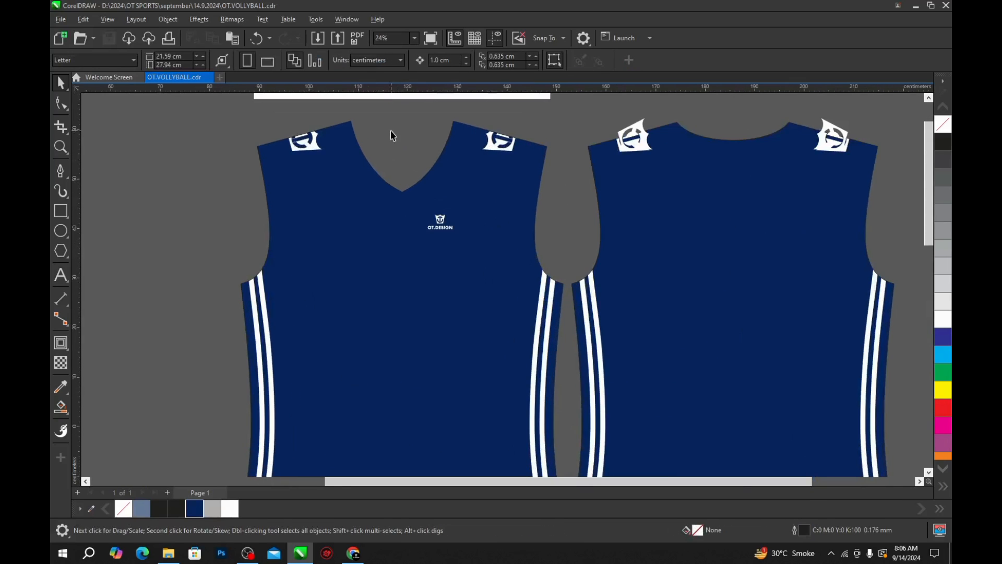
pyautogui.scroll(1, 391, 130)
pyautogui.moveTo(391, 86); pyautogui.dragTo(406, 206)
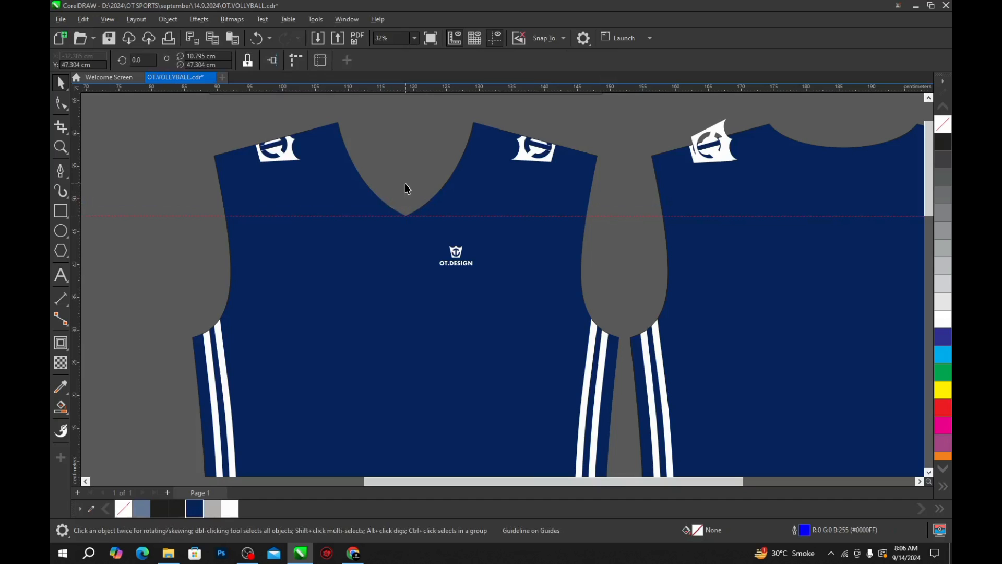
pyautogui.click(408, 189)
# Step: Try to lower the horizontal guideline below the neckline using a 3 cm nudge distance
pyautogui.click(452, 60)
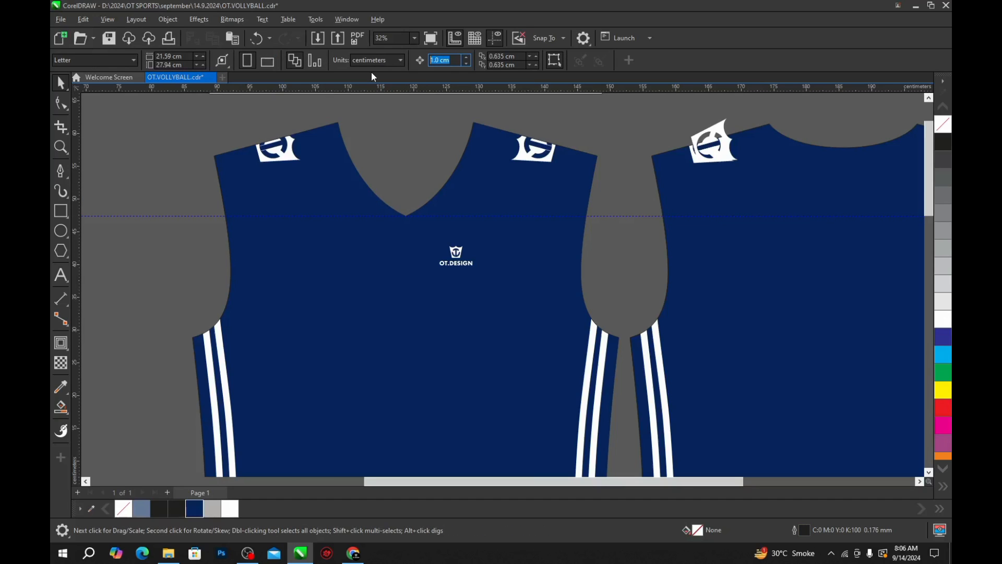
pyautogui.write('3')
pyautogui.press('Return')
pyautogui.click(435, 216)
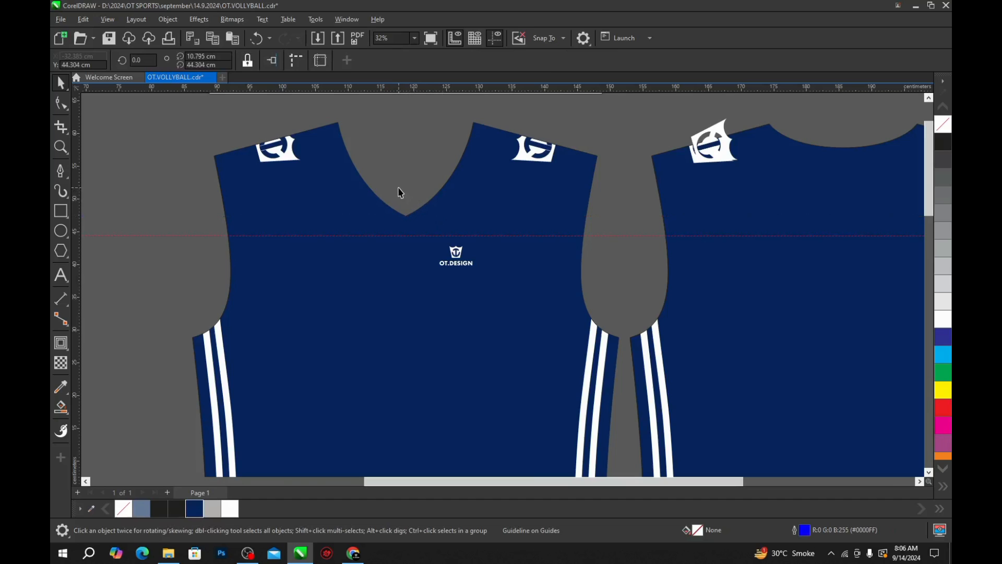
pyautogui.scroll(2, 399, 238)
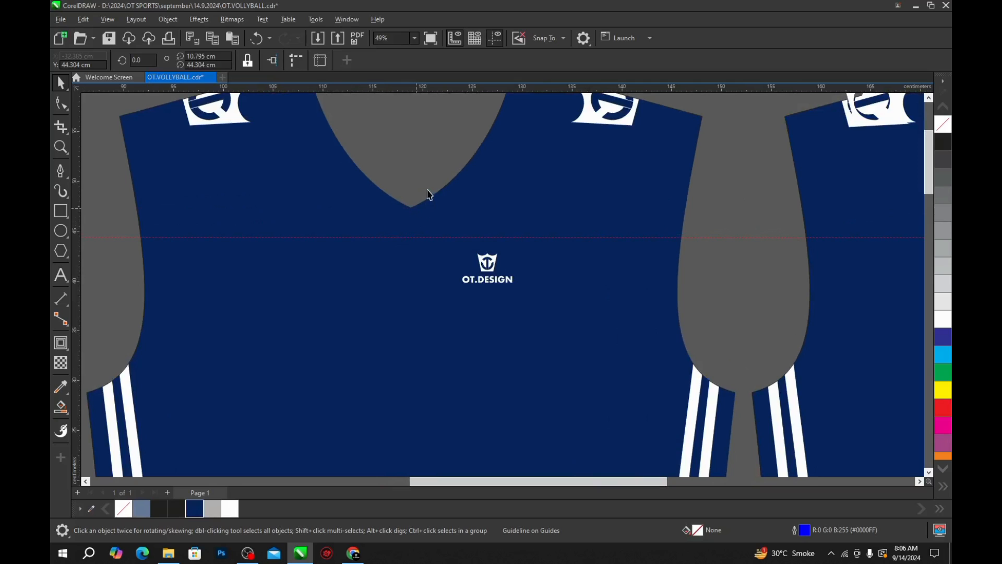
pyautogui.hotkey('ctrl', 'z')
pyautogui.click(420, 209)
pyautogui.click(430, 142)
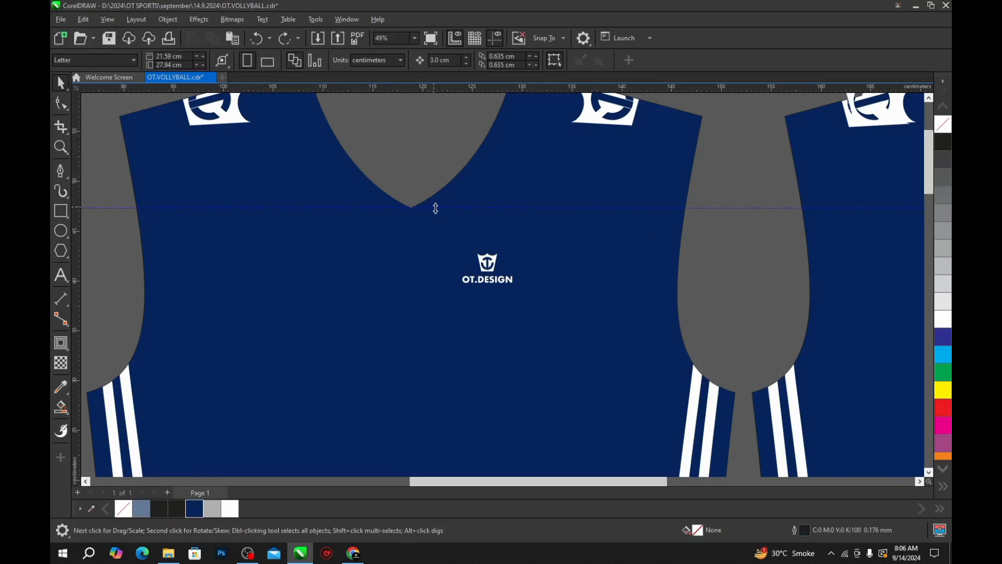
# Step: Lower the horizontal guideline by a 2 cm nudge distance and place a vertical guideline through the neckline's V point
pyautogui.click(435, 209)
pyautogui.click(409, 103)
pyautogui.click(454, 61)
pyautogui.write('2')
pyautogui.press('Return')
pyautogui.click(437, 209)
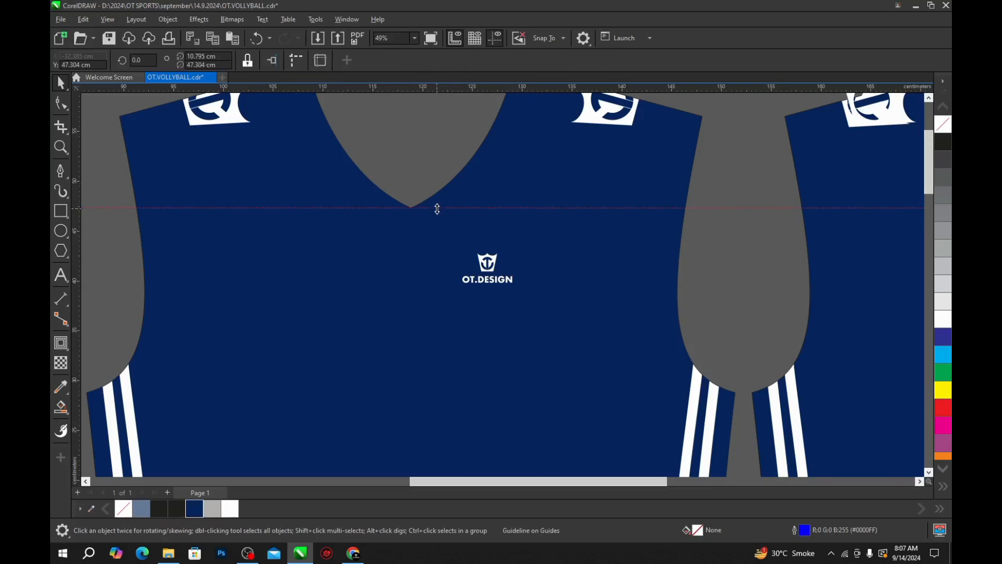
pyautogui.press('Down')
pyautogui.moveTo(72, 238); pyautogui.dragTo(411, 208)
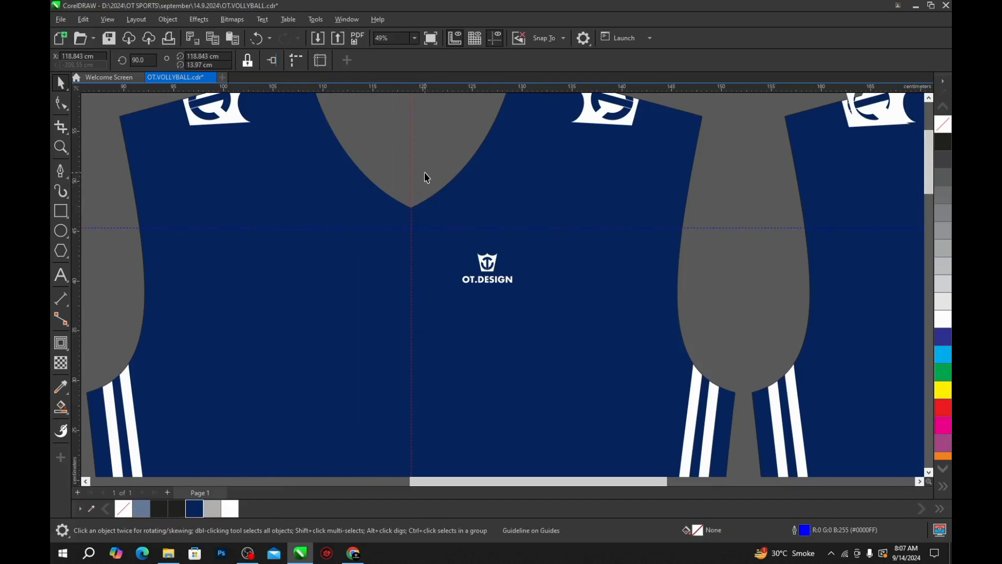
# Step: Shift the vertical guideline from the neckline's V point toward the logo by a 6 cm nudge distance
pyautogui.press('Escape')
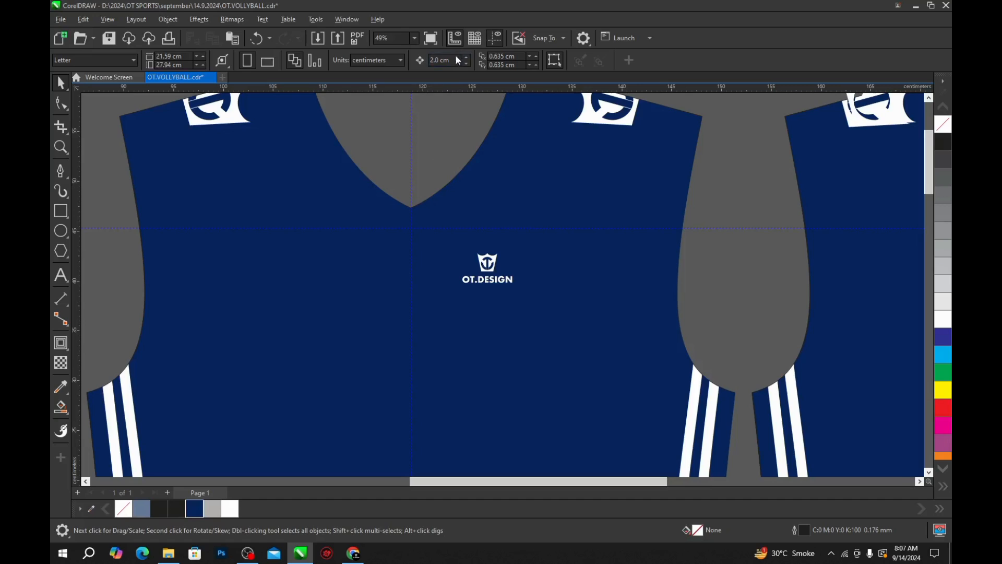
pyautogui.click(457, 60)
pyautogui.write('6')
pyautogui.press('Return')
pyautogui.click(411, 163)
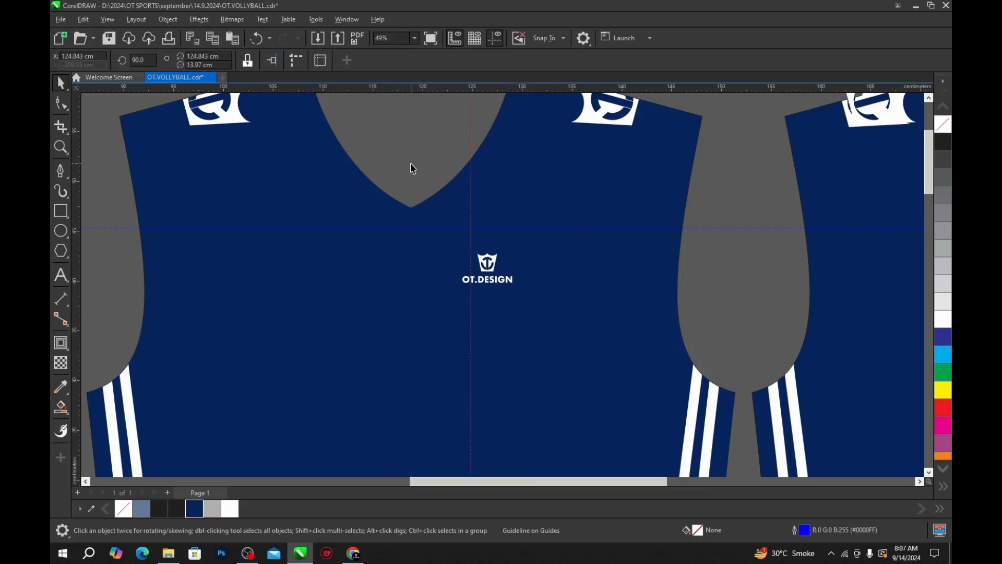
pyautogui.press('Escape')
# Step: Move the OT.DESIGN chest logo so the top points of its emblem meet the horizontal guideline
pyautogui.scroll(3, 489, 267)
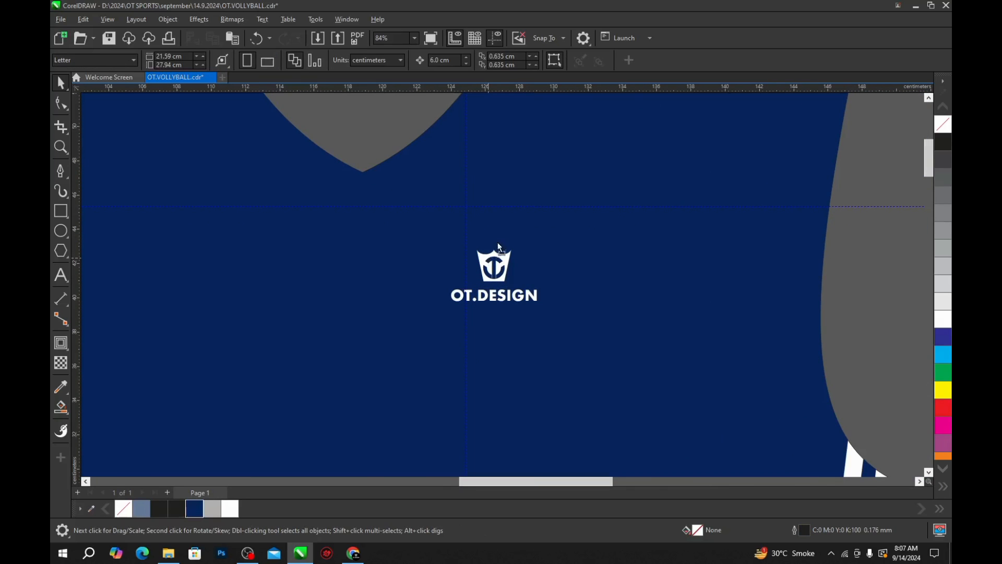
pyautogui.moveTo(499, 246); pyautogui.dragTo(512, 200)
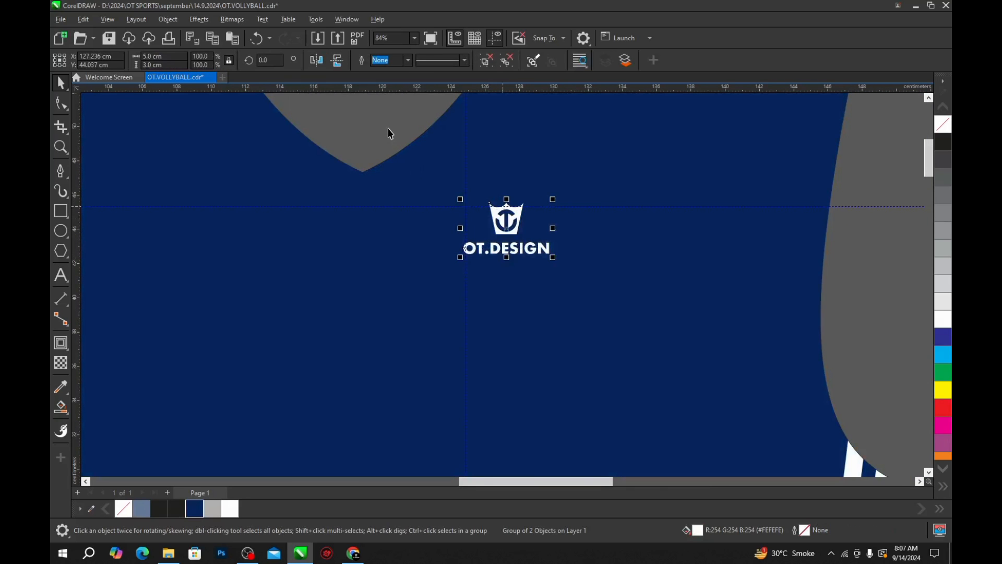
pyautogui.press('Escape')
pyautogui.scroll(9, 494, 204)
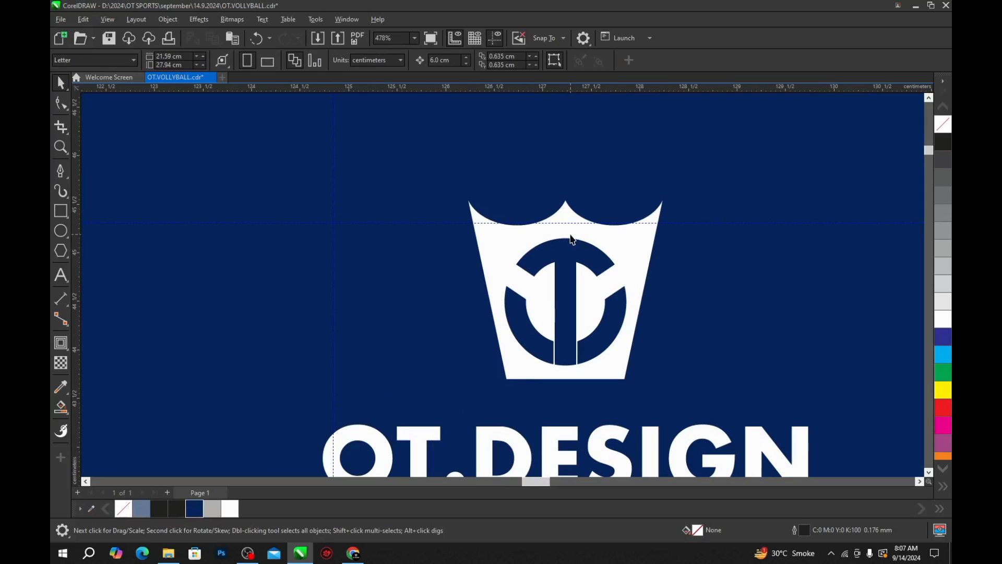
pyautogui.moveTo(573, 240); pyautogui.dragTo(574, 259)
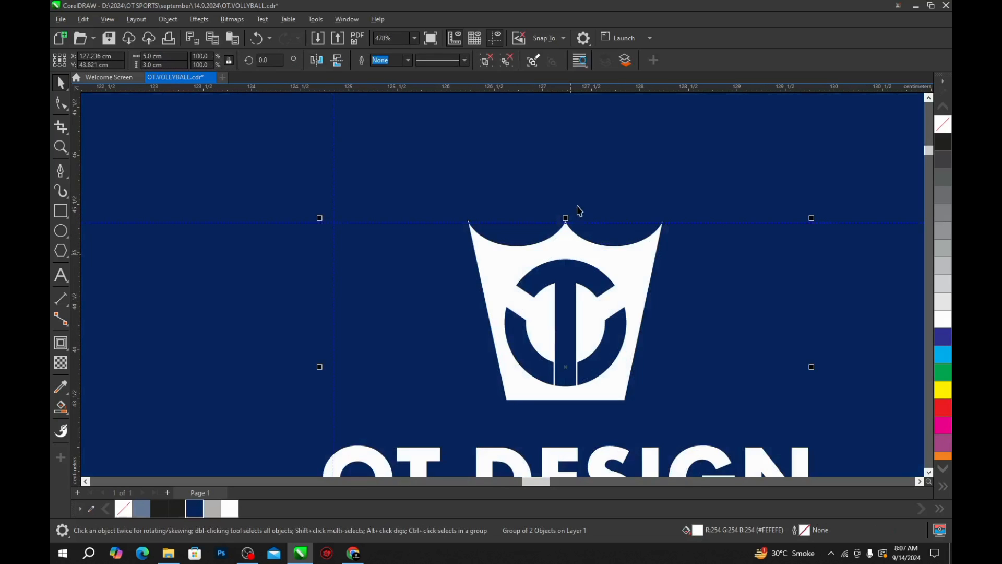
# Step: Align the starting edge of the chest logo's OT.DESIGN lettering with the vertical guideline
pyautogui.scroll(-3, 577, 211)
pyautogui.scroll(5, 443, 364)
pyautogui.moveTo(440, 380); pyautogui.dragTo(456, 377)
pyautogui.scroll(-3, 455, 377)
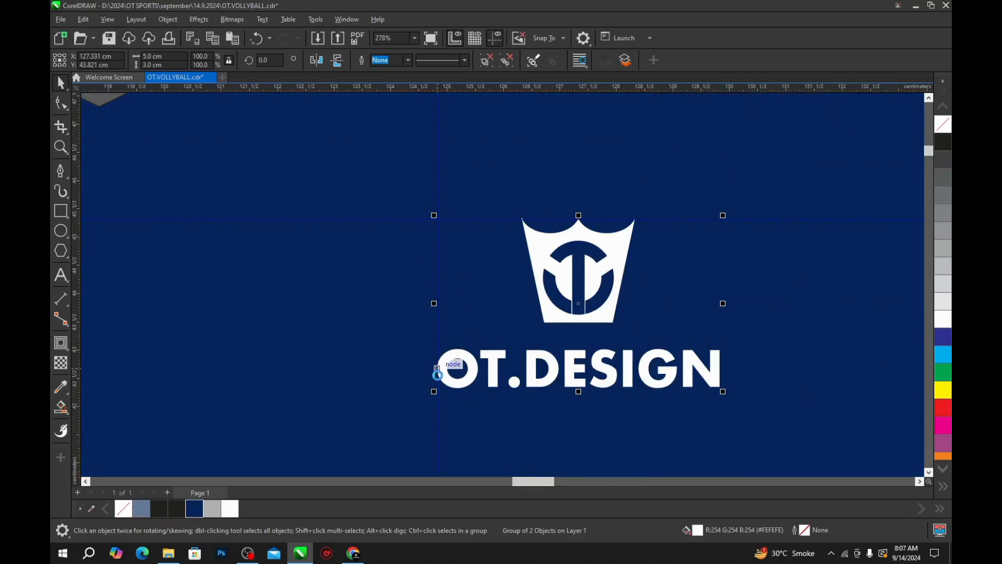
pyautogui.scroll(6, 448, 381)
pyautogui.moveTo(443, 376); pyautogui.dragTo(448, 375)
pyautogui.scroll(-7, 451, 308)
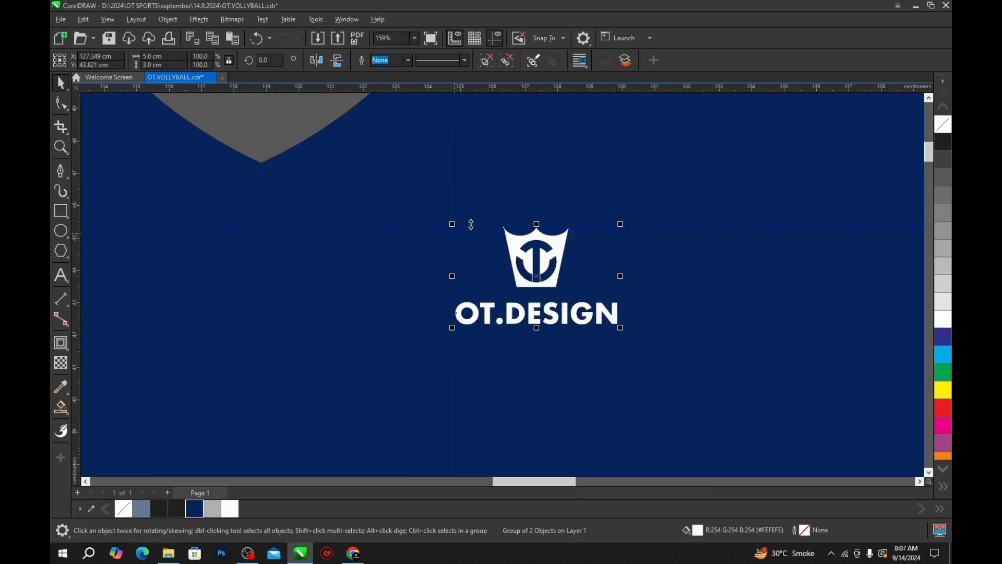
pyautogui.scroll(-2, 471, 225)
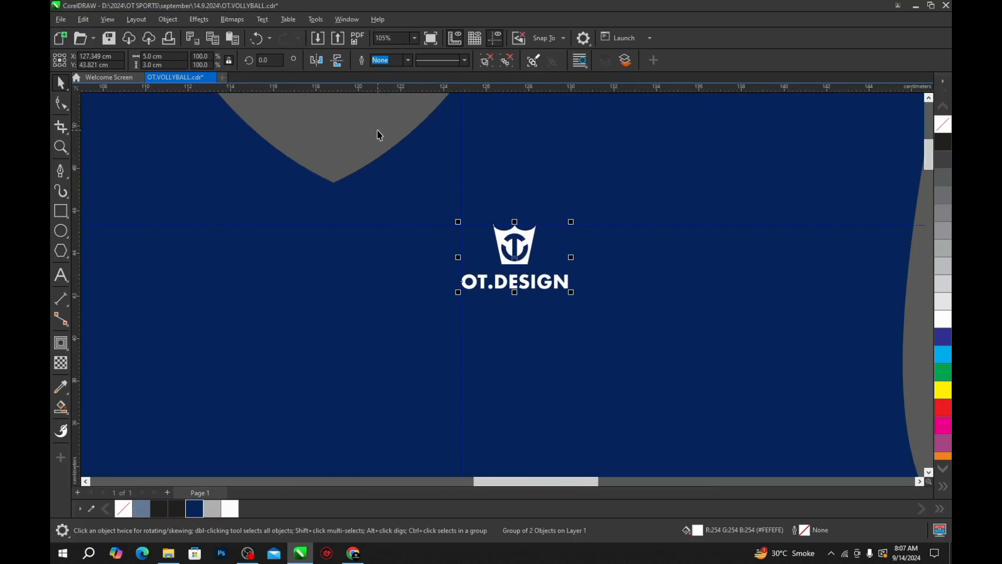
# Step: Delete both the horizontal and vertical guidelines around the chest logo
pyautogui.press('Escape')
pyautogui.click(469, 225)
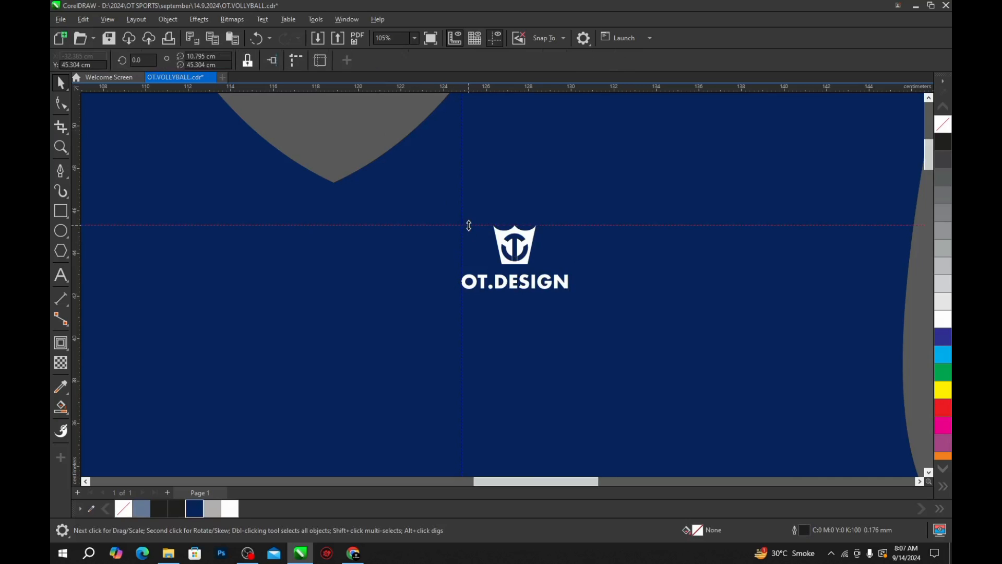
pyautogui.keyDown('shift'); pyautogui.click(468, 225); pyautogui.keyUp('shift')
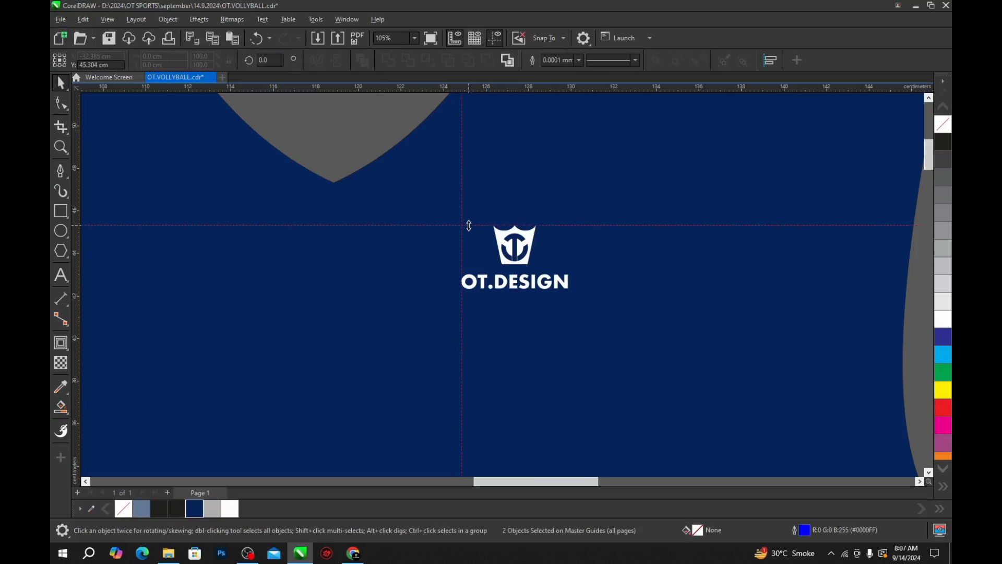
pyautogui.press('Delete')
# Step: Place the chest logo inside the front panel's PowerClip and save the drawing
pyautogui.scroll(-3, 508, 258)
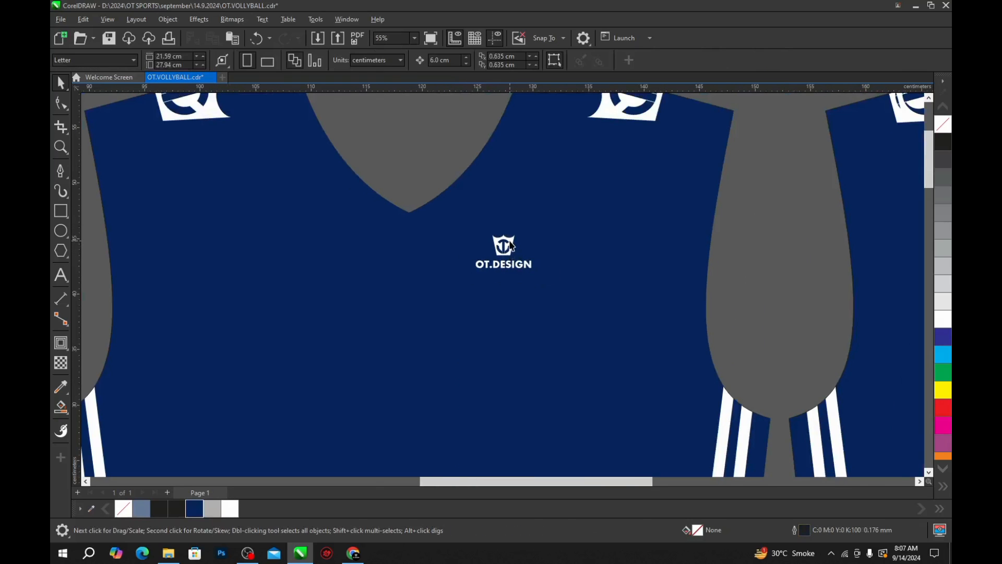
pyautogui.scroll(-2, 512, 245)
pyautogui.click(624, 279)
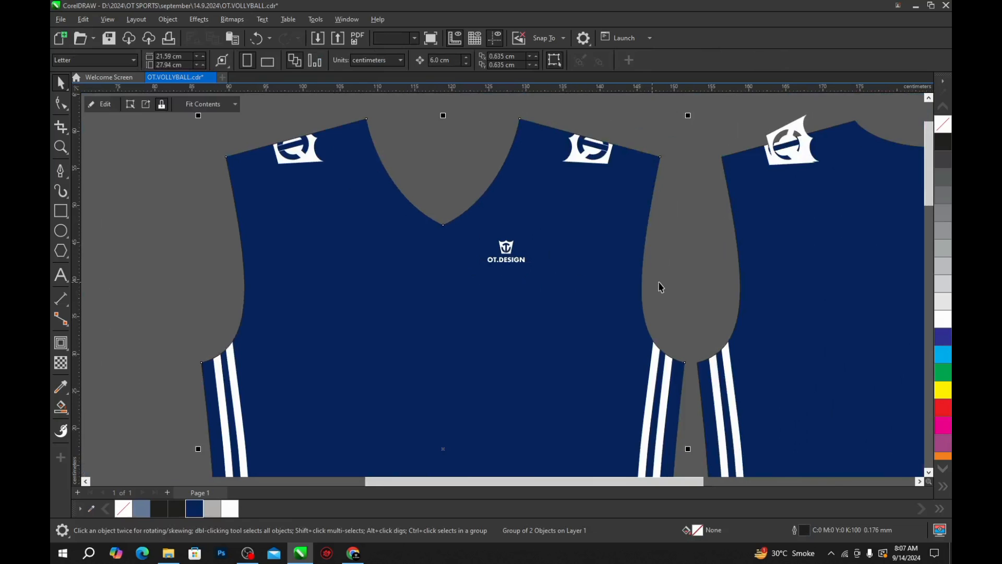
pyautogui.scroll(-2, 515, 259)
pyautogui.hotkey('ctrl', 's')
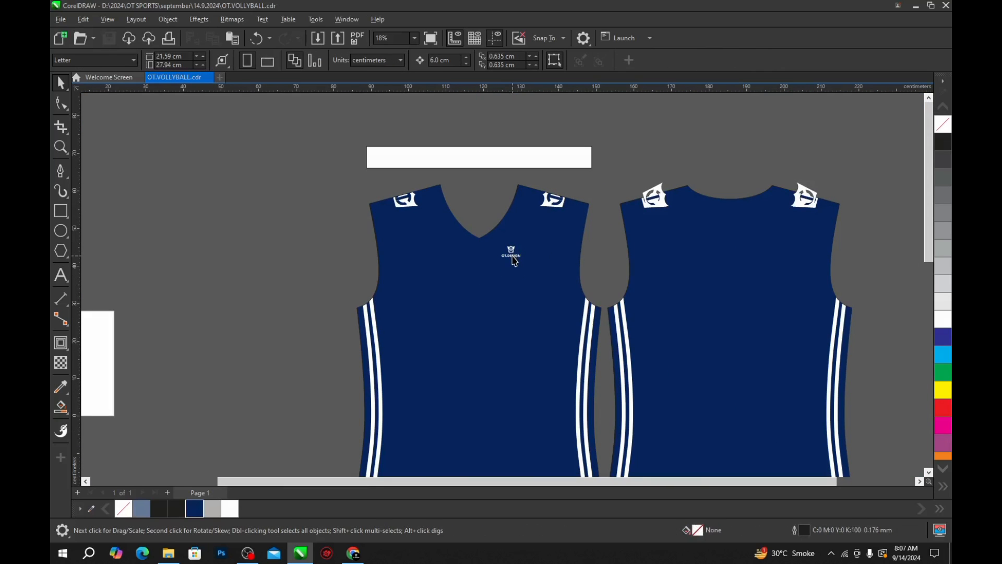
# Step: Copy the chest logo onto the back panel just below the neckline and centre it horizontally on the panel
pyautogui.keyDown('ctrl'); pyautogui.click(514, 258); pyautogui.keyUp('ctrl')
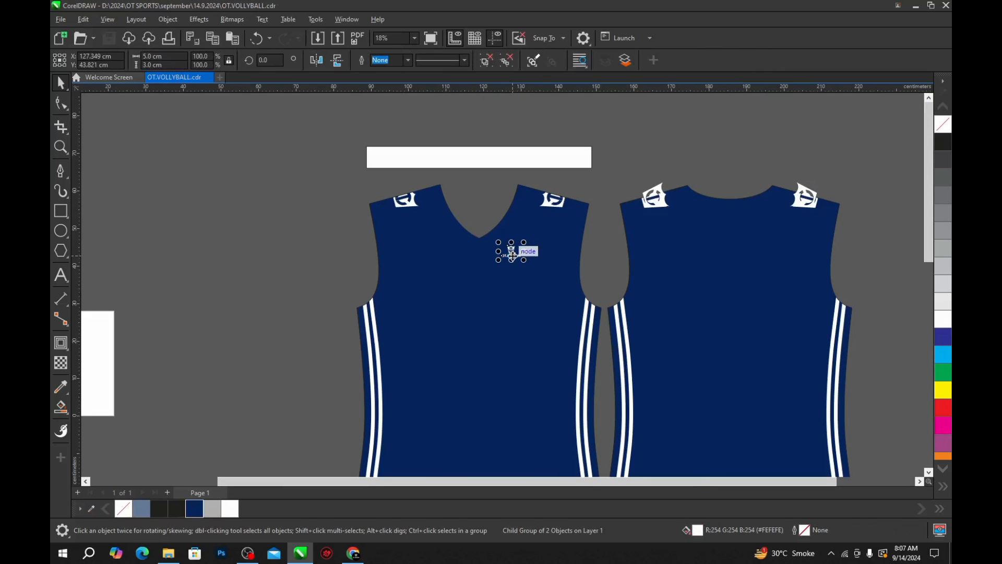
pyautogui.moveTo(513, 255); pyautogui.dragTo(723, 214)
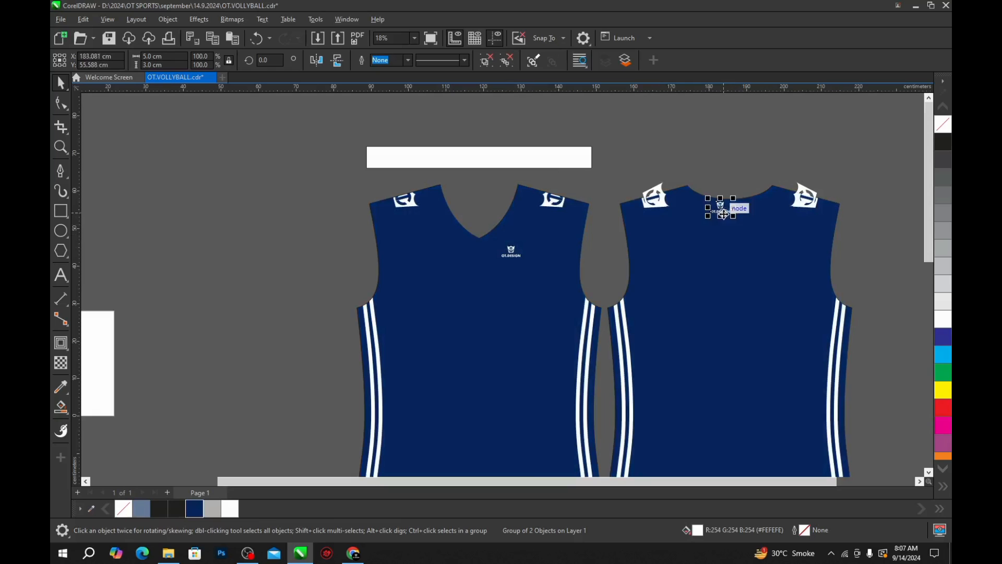
pyautogui.scroll(2, 741, 209)
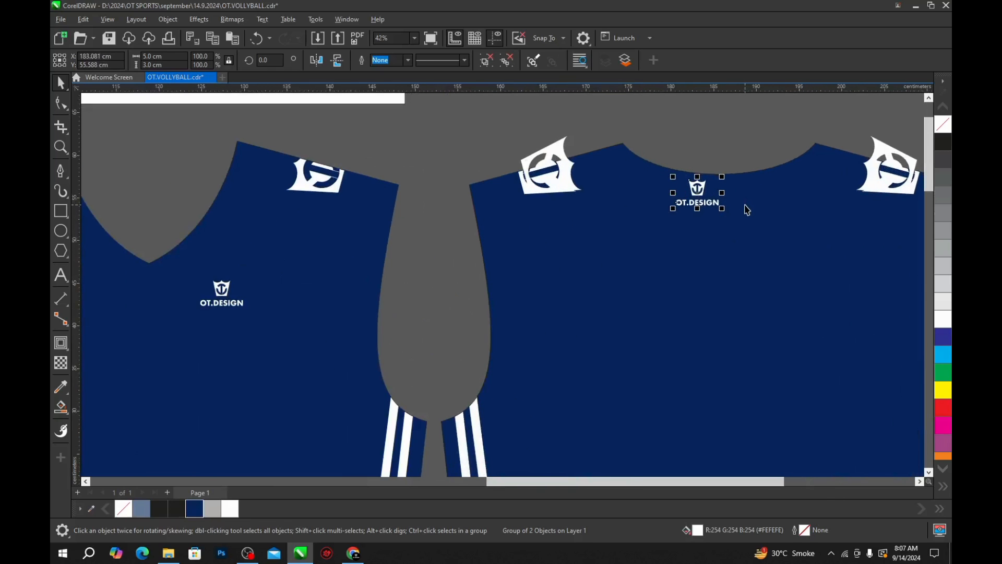
pyautogui.keyDown('shift'); pyautogui.click(762, 206); pyautogui.keyUp('shift')
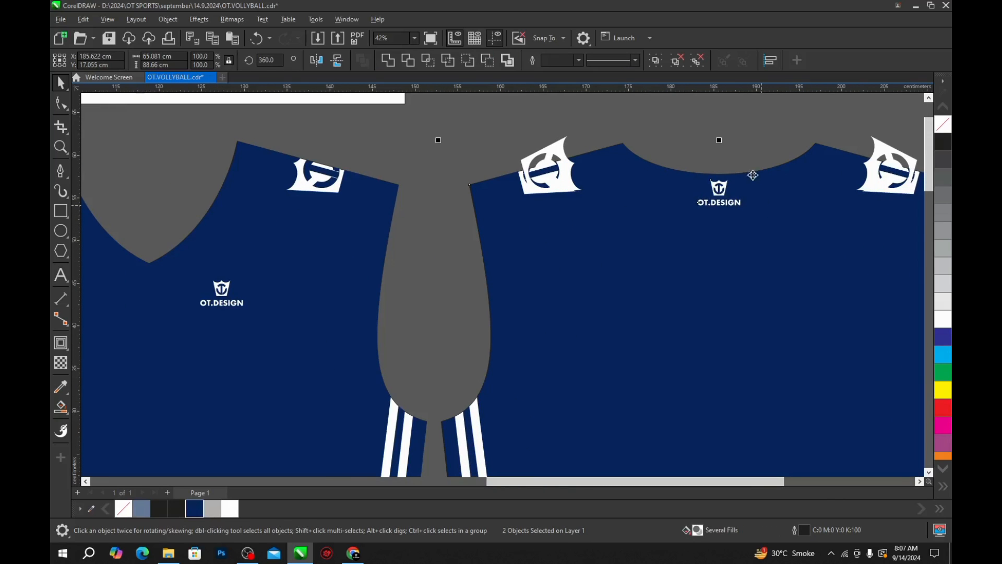
pyautogui.press('Escape')
# Step: Move the back logo up so the top of its emblem touches the lowest point of the back neckline
pyautogui.scroll(4, 699, 183)
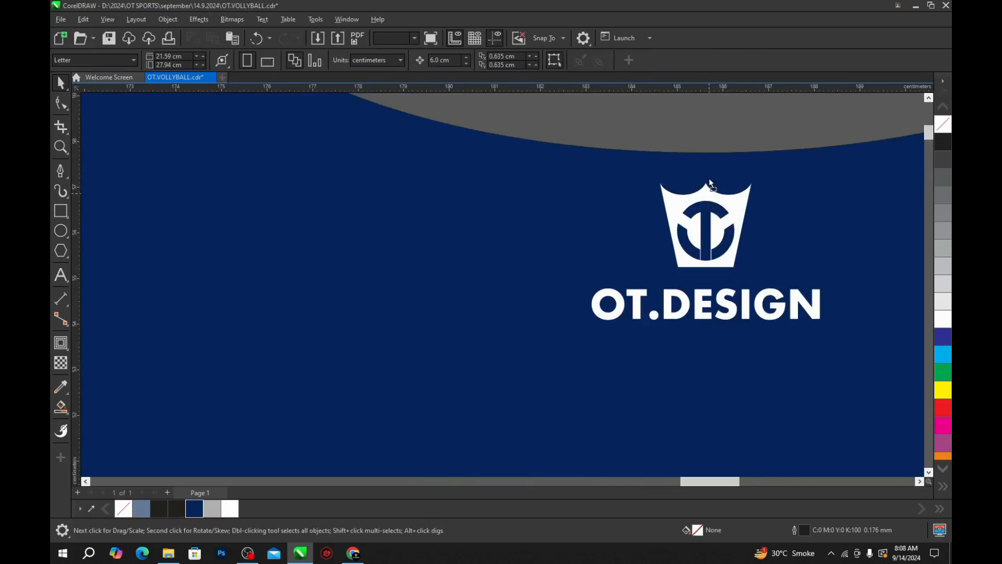
pyautogui.moveTo(715, 196); pyautogui.dragTo(710, 164)
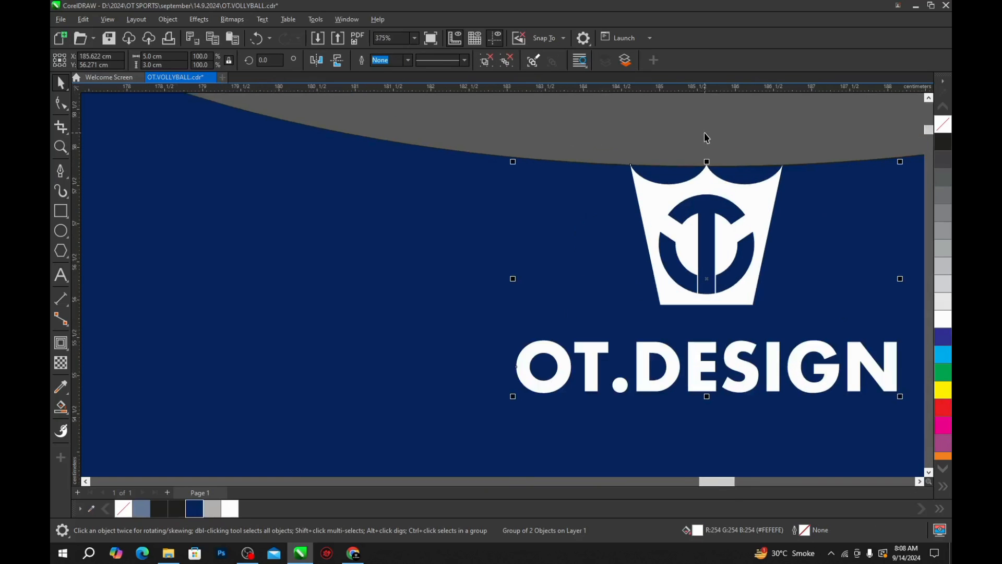
pyautogui.press('Escape')
pyautogui.scroll(-3, 618, 260)
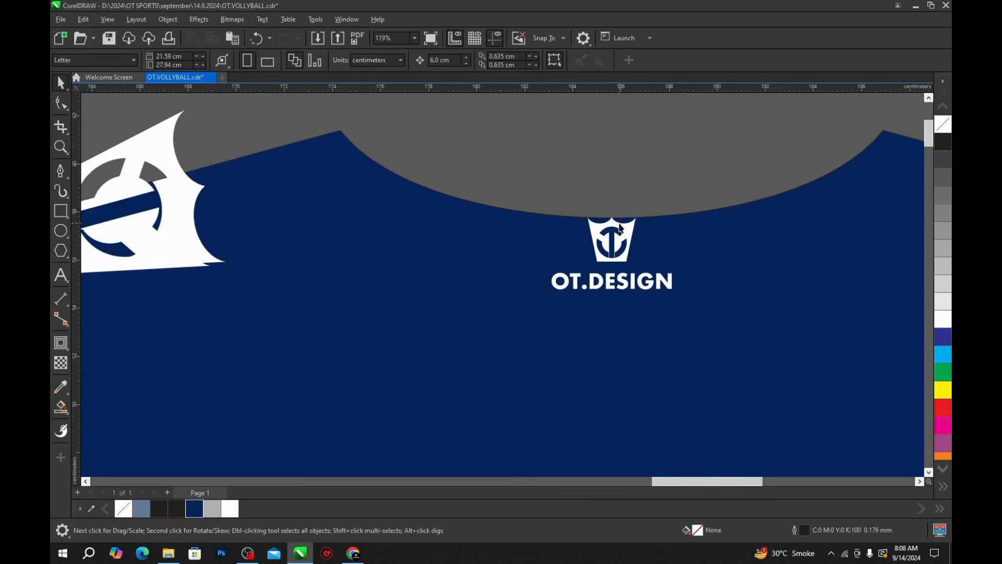
# Step: Delete the two loose emblem shapes overhanging the back panel's shoulders, keeping the clipped copies
pyautogui.scroll(-3, 606, 219)
pyautogui.click(362, 184)
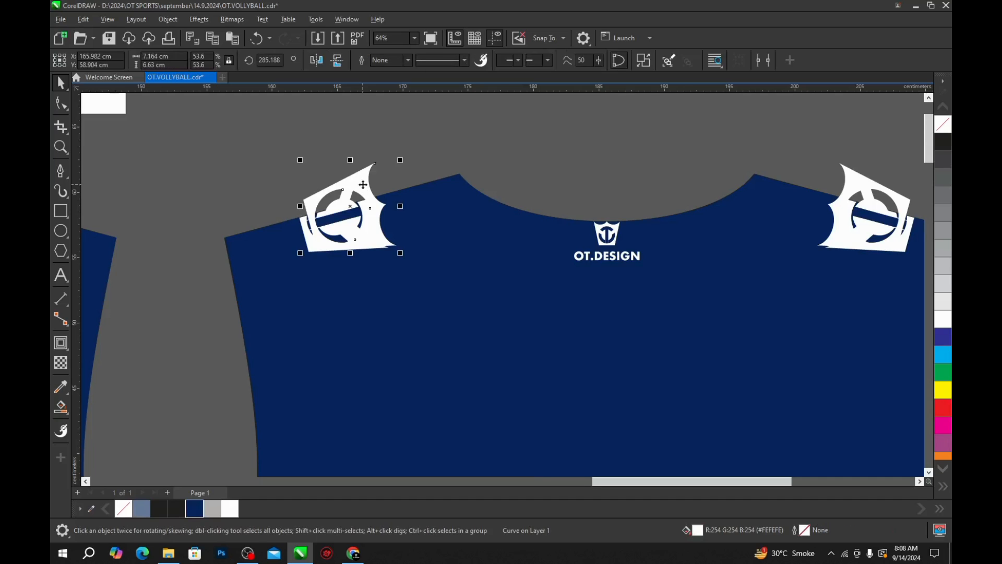
pyautogui.press('Delete')
pyautogui.click(869, 177)
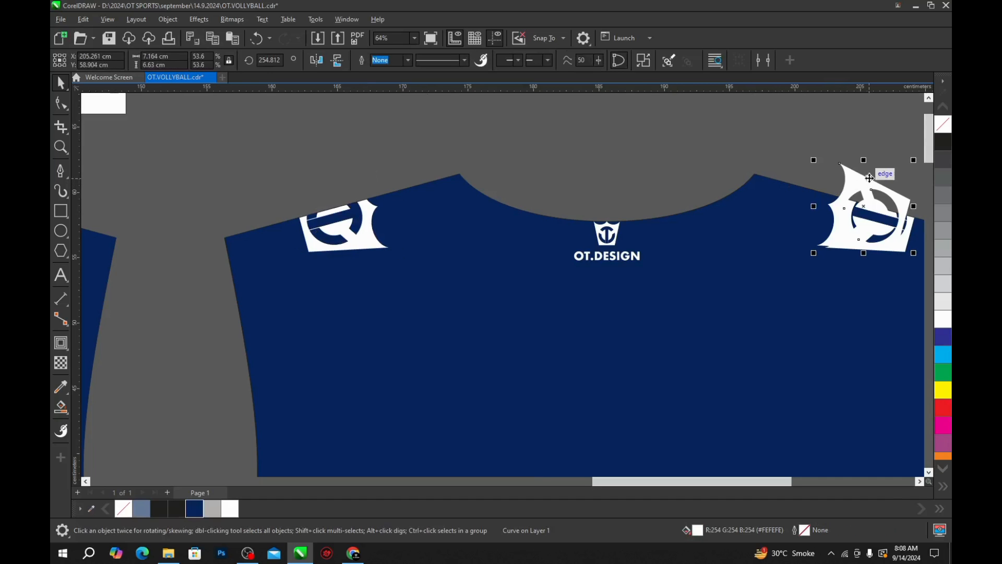
pyautogui.press('Delete')
# Step: Lower the back logo from the neckline by a 5 cm nudge distance
pyautogui.moveTo(578, 177); pyautogui.dragTo(649, 441)
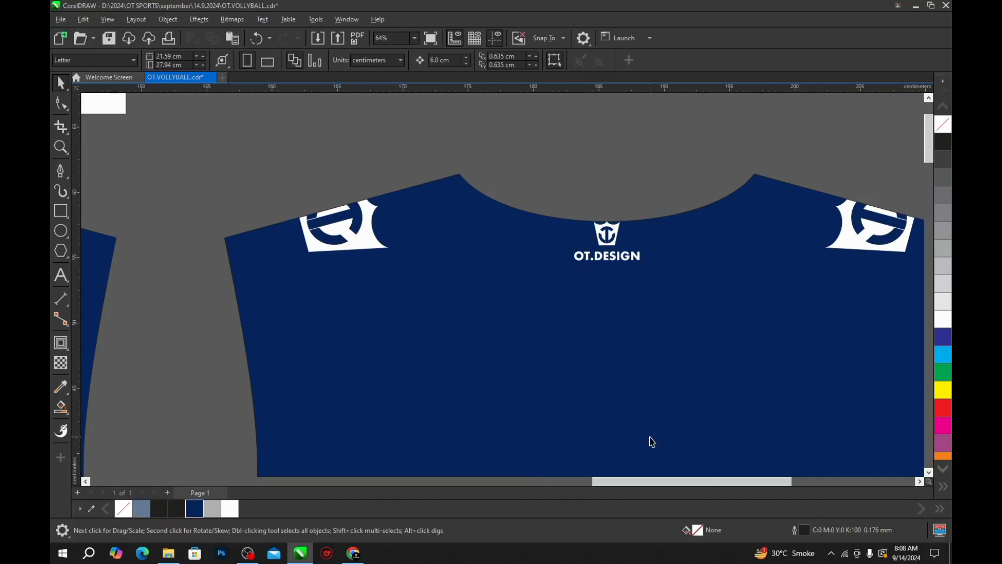
pyautogui.click(457, 59)
pyautogui.write('5')
pyautogui.press('Return')
pyautogui.moveTo(534, 162); pyautogui.dragTo(704, 362)
pyautogui.press('Down')
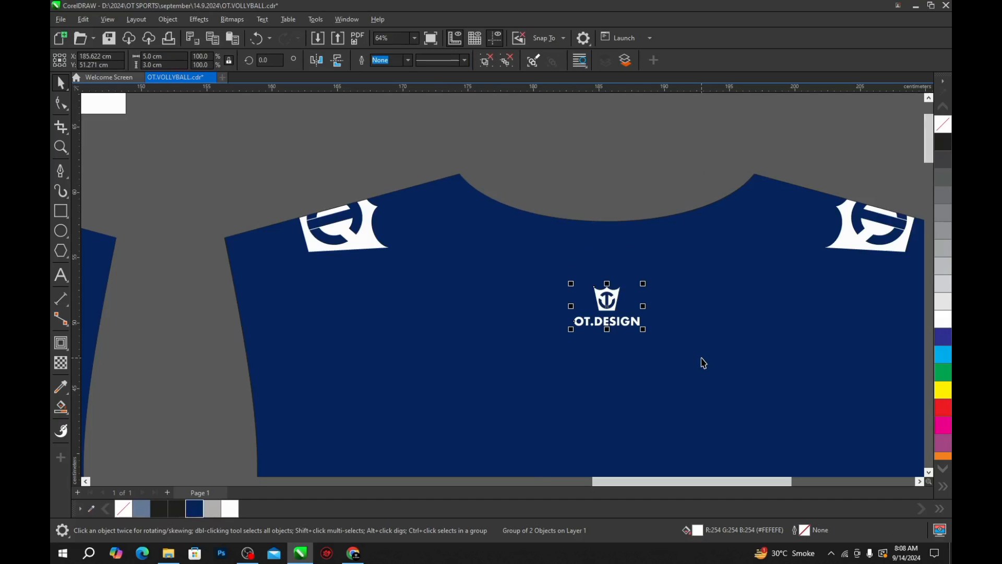
# Step: Place the back logo inside the back panel's PowerClip and save the drawing
pyautogui.press('Escape')
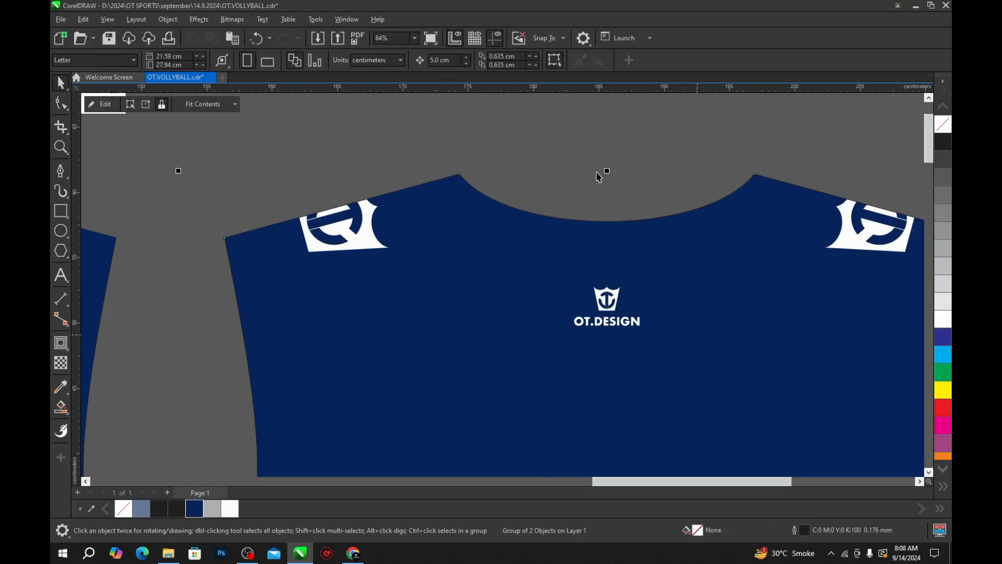
pyautogui.scroll(-1, 577, 173)
pyautogui.scroll(-4, 577, 172)
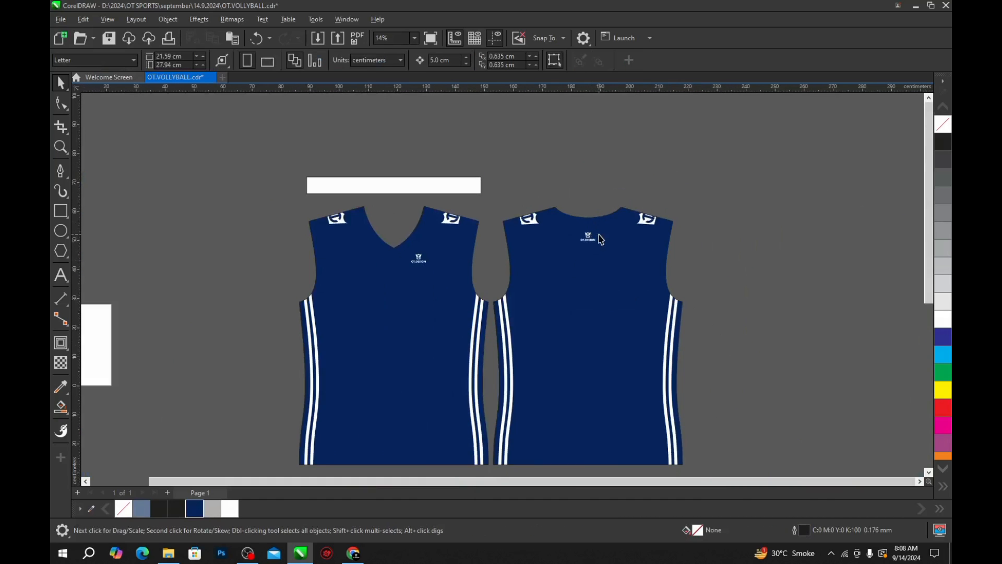
pyautogui.hotkey('ctrl', 's')
pyautogui.scroll(-1, 473, 191)
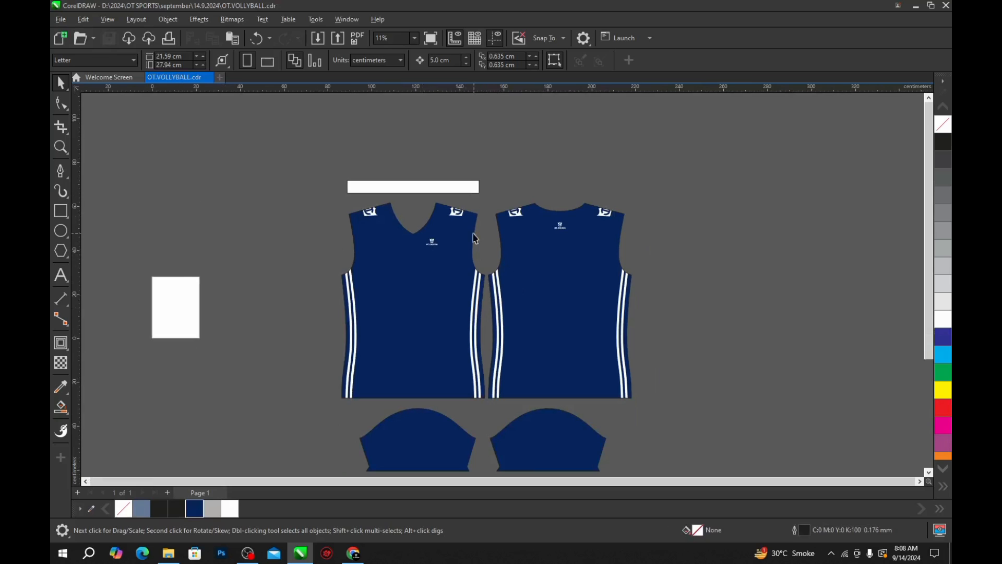
pyautogui.scroll(-2, 474, 238)
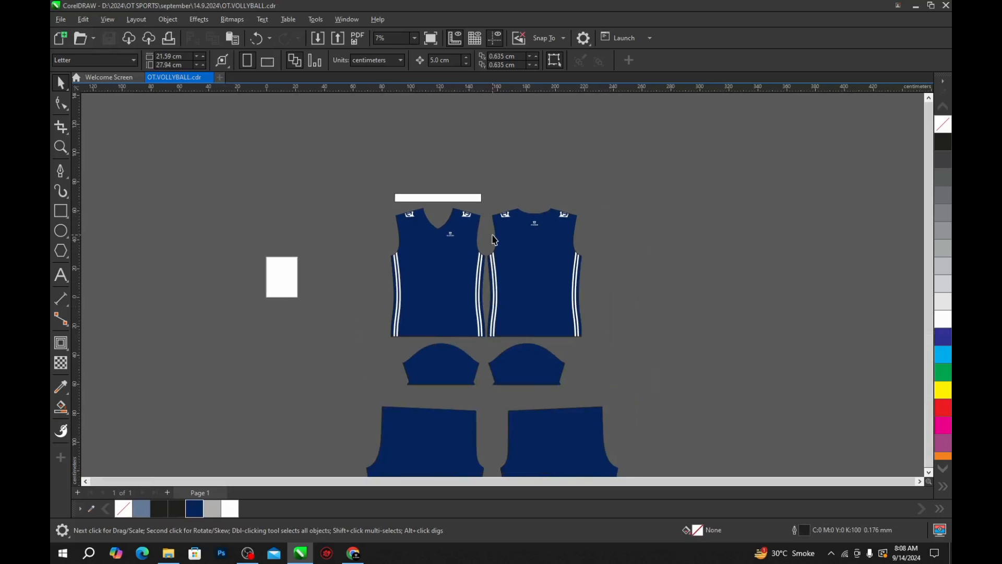
pyautogui.scroll(-2, 486, 261)
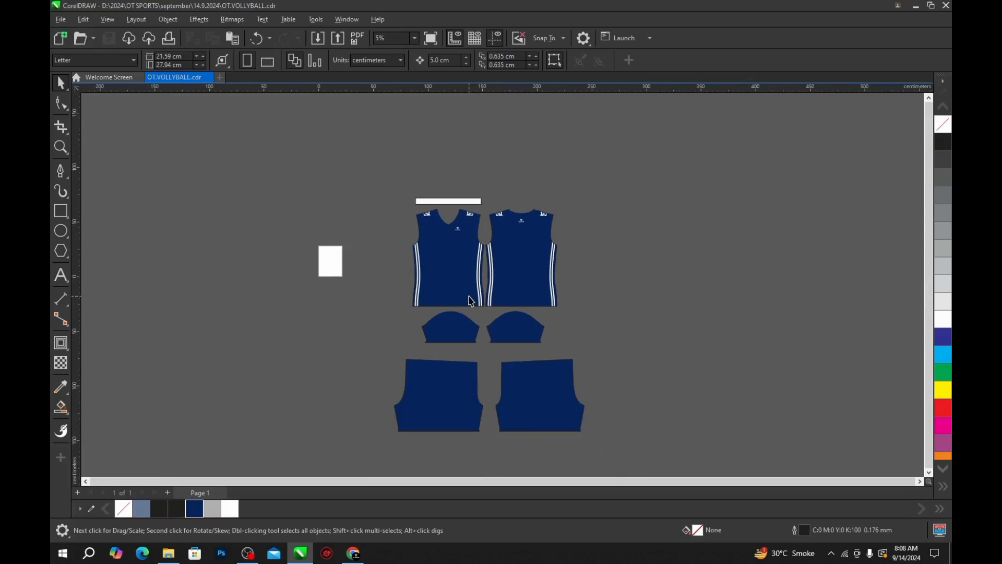
pyautogui.scroll(2, 460, 370)
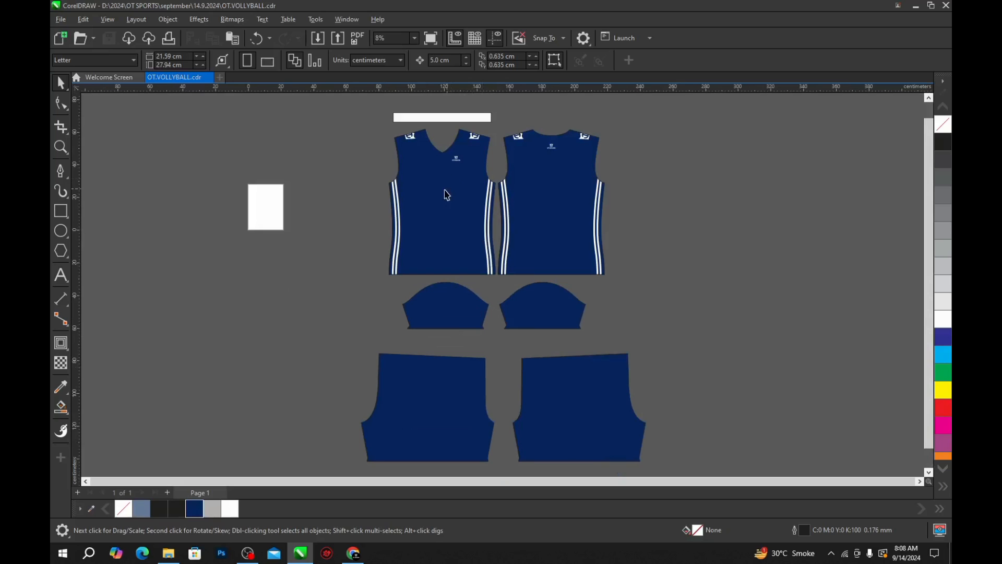
pyautogui.scroll(1, 446, 195)
pyautogui.scroll(-1, 444, 201)
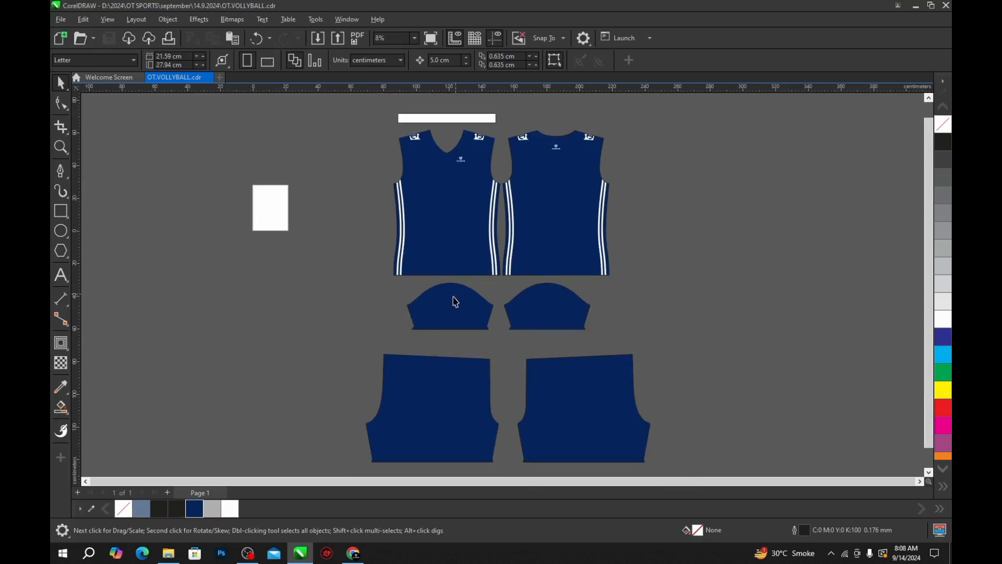
# Step: Move the white 60 by 5.8 cm strip from above the front panel to the gap between the first sleeve and the shorts panel
pyautogui.scroll(1, 449, 303)
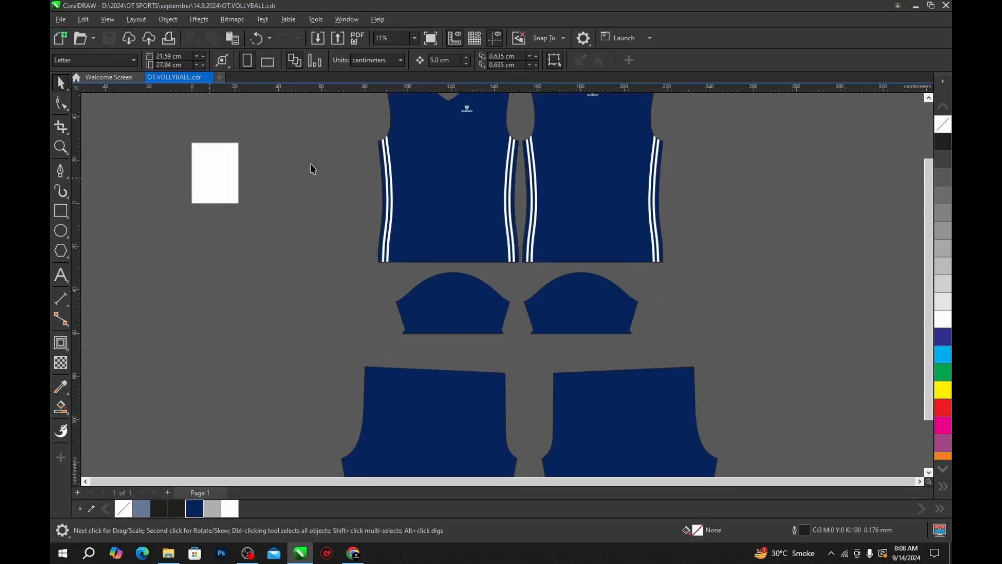
pyautogui.scroll(-1, 412, 241)
pyautogui.moveTo(438, 102); pyautogui.dragTo(448, 308)
pyautogui.scroll(4, 446, 305)
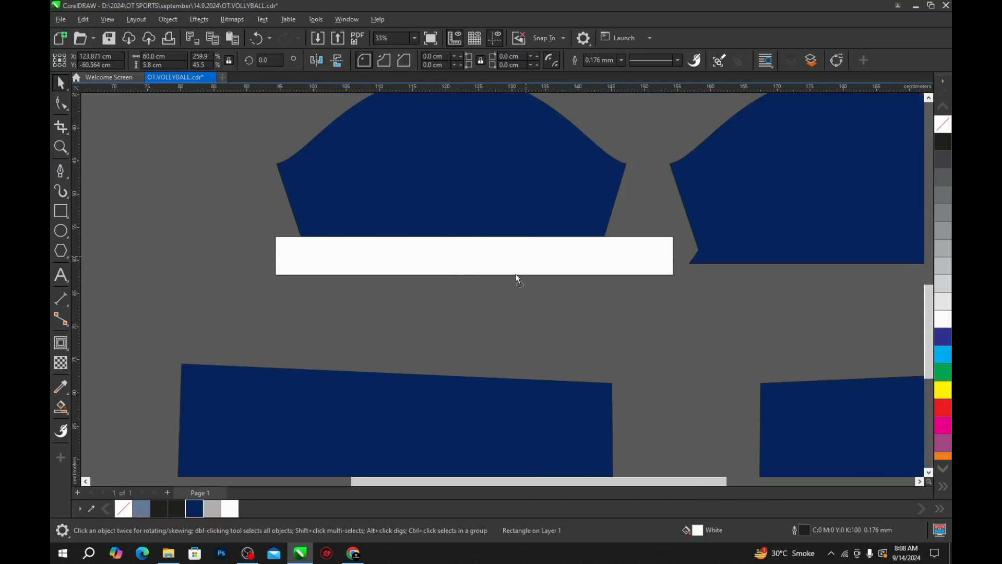
pyautogui.moveTo(516, 273); pyautogui.dragTo(490, 347)
pyautogui.scroll(1, 559, 267)
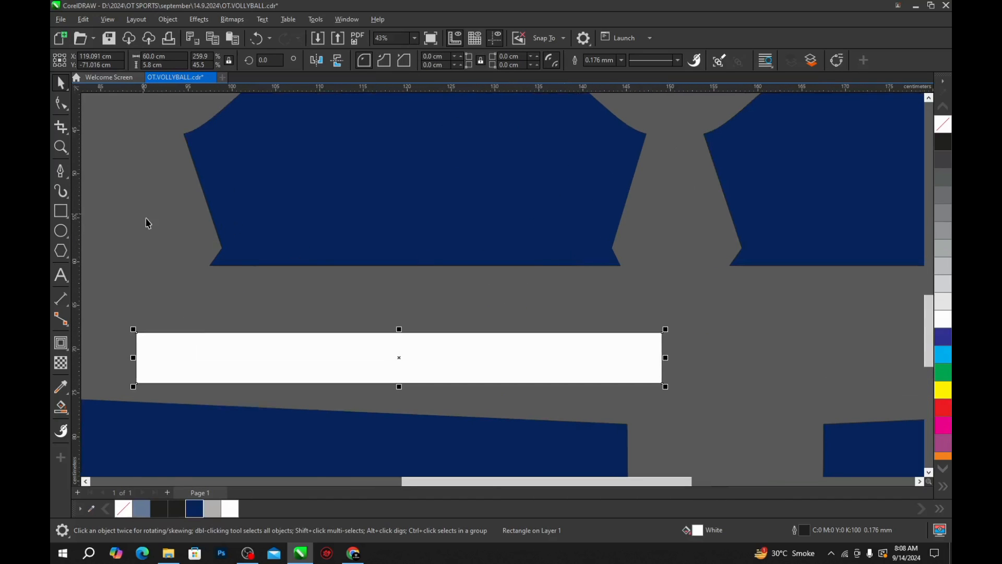
# Step: Move the white strip up to just below the first sleeve and scale it proportionally to a height of 4.3 cm
pyautogui.moveTo(143, 215); pyautogui.dragTo(674, 336)
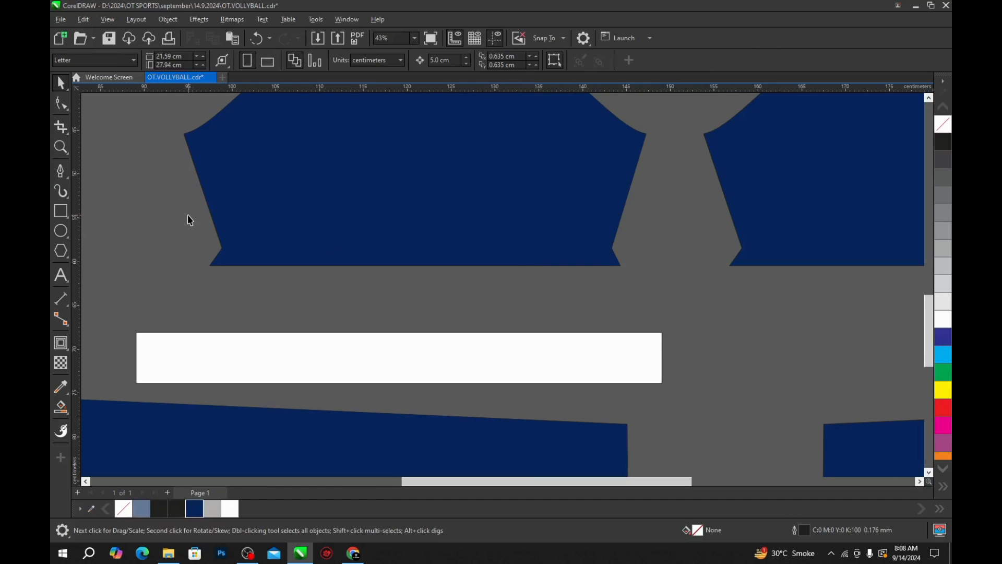
pyautogui.moveTo(188, 215); pyautogui.dragTo(698, 330)
pyautogui.moveTo(436, 352); pyautogui.dragTo(501, 299)
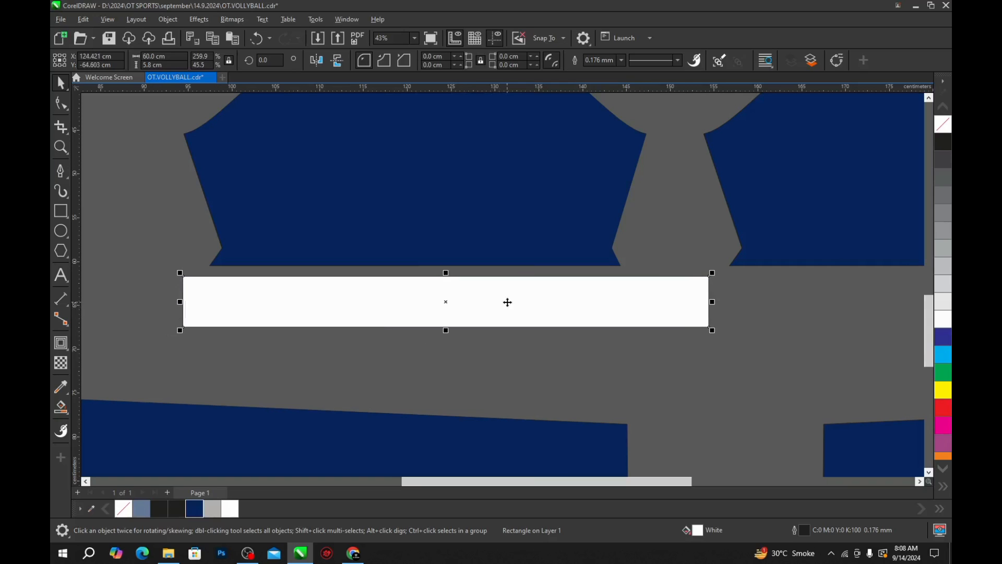
pyautogui.click(181, 66)
pyautogui.write('4.3')
pyautogui.press('Return')
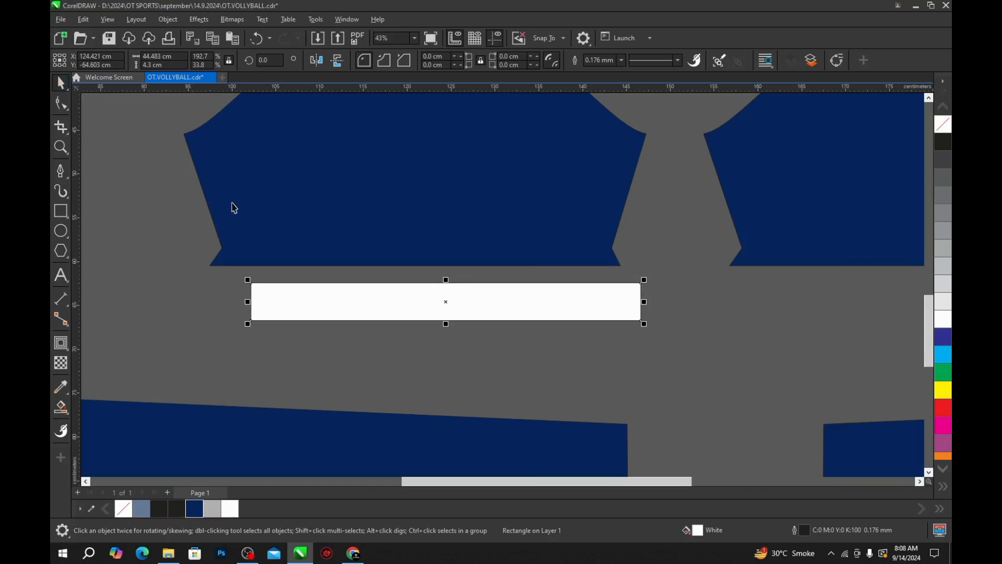
# Step: Align the white strip with the first sleeve's bottom edge, centred horizontally on the sleeve
pyautogui.keyDown('shift'); pyautogui.click(381, 237); pyautogui.keyUp('shift')
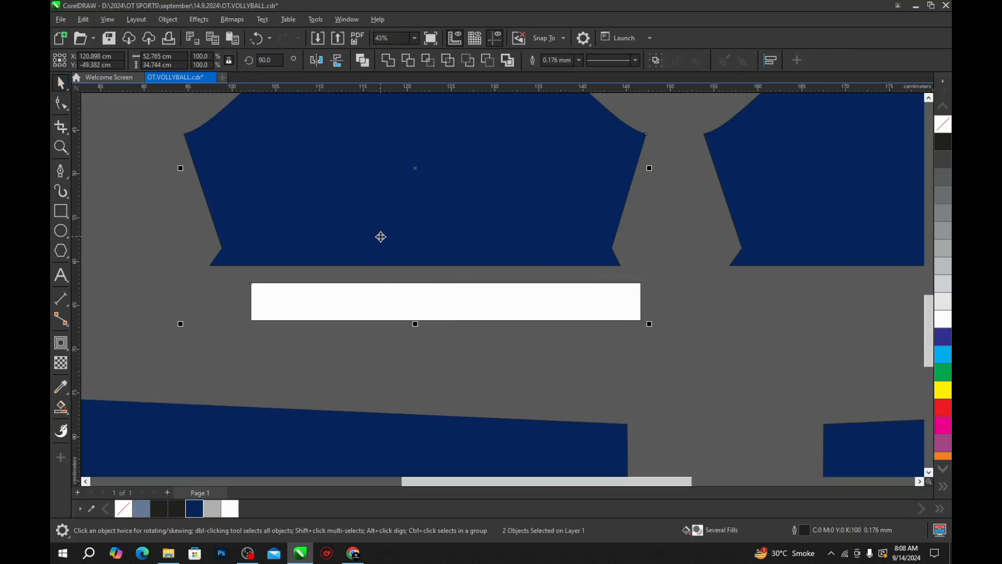
pyautogui.press('b')
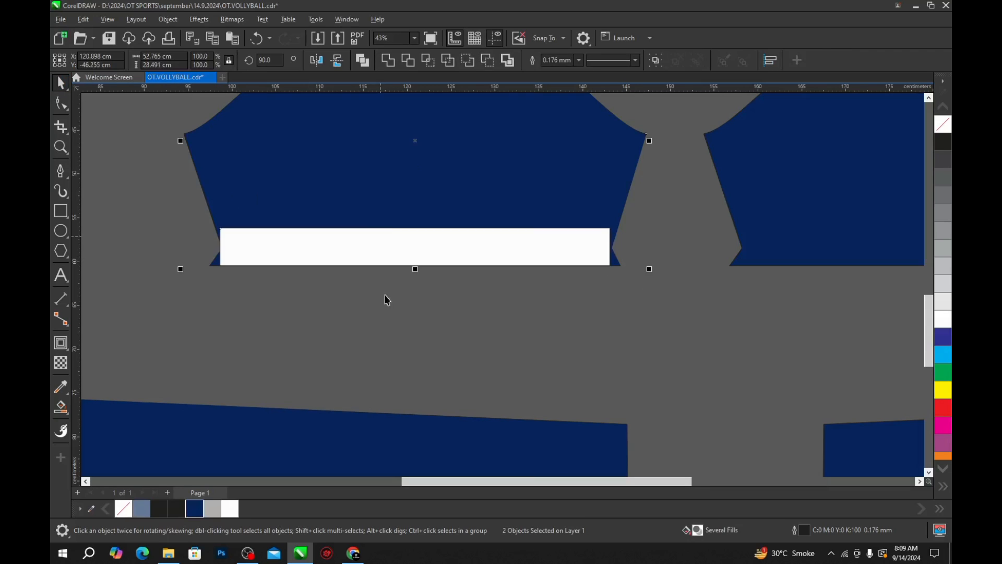
pyautogui.click(386, 298)
# Step: Remove the white strip's outline and widen it symmetrically to about 55 cm so it overhangs both sides of the sleeve
pyautogui.click(391, 237)
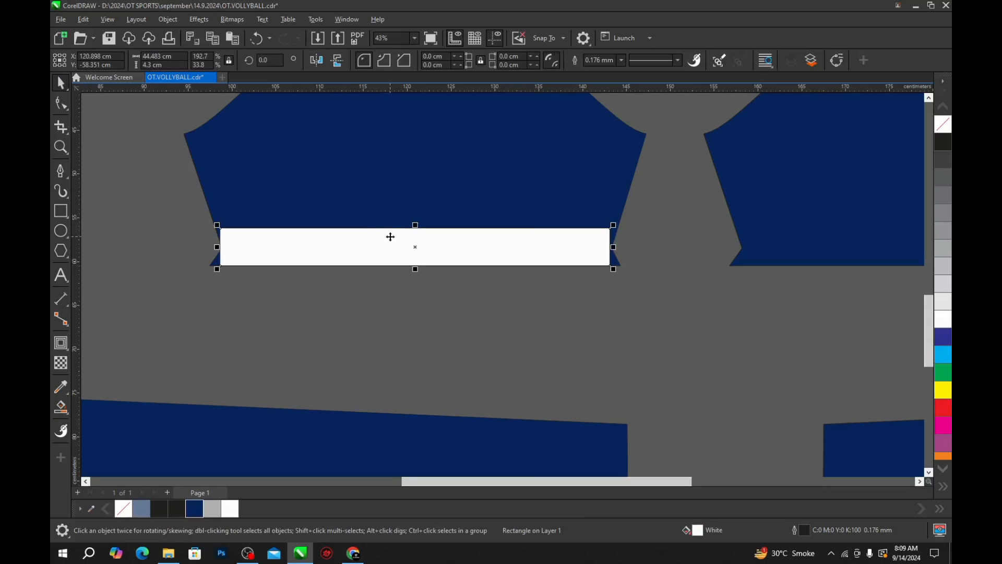
pyautogui.rightClick(943, 124)
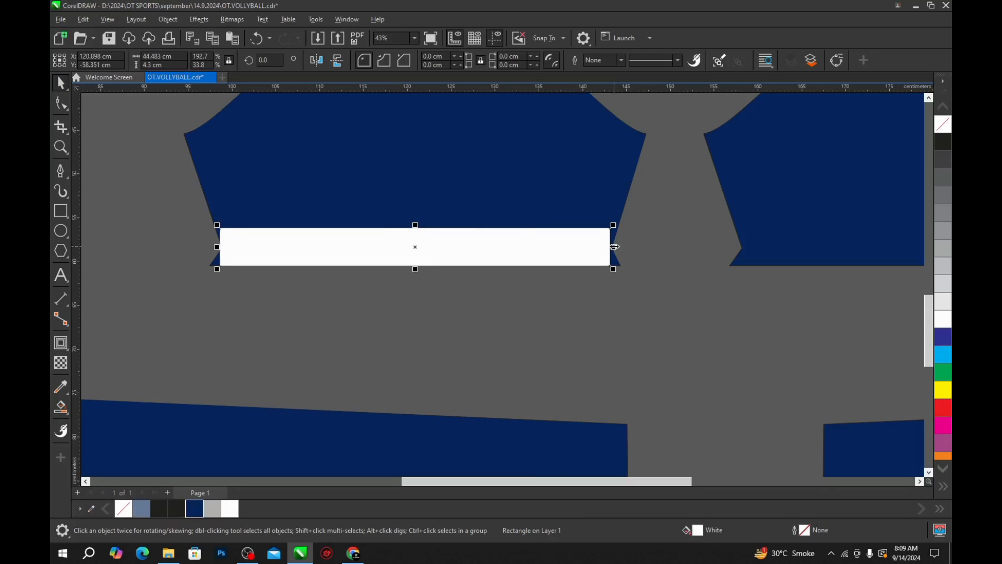
pyautogui.moveTo(614, 247); pyautogui.dragTo(649, 250)
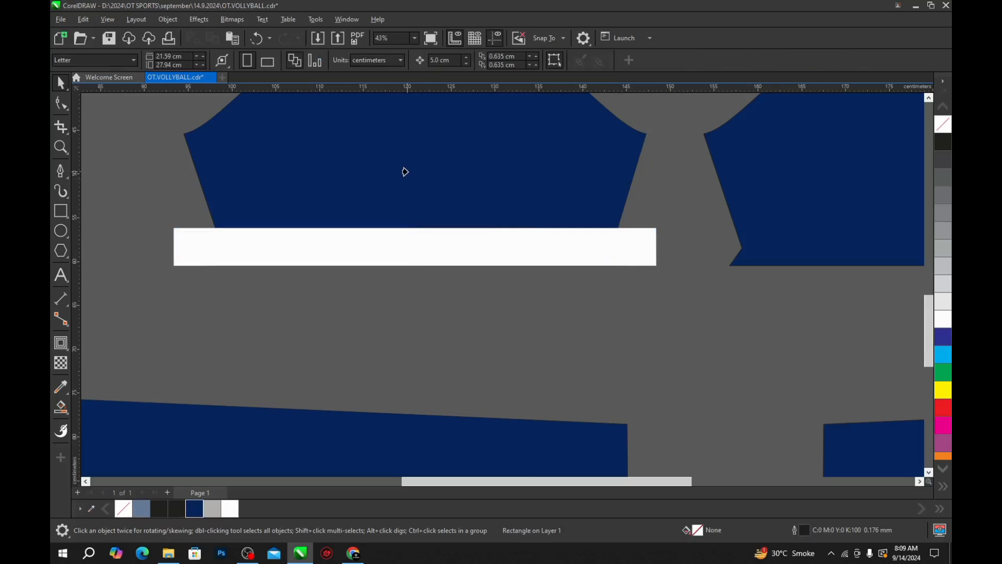
# Step: Place the white strip inside the first sleeve's PowerClip and save the drawing
pyautogui.click(407, 264)
pyautogui.click(412, 309)
# Step: Place a horizontal guideline on the first sleeve's bottom edge and raise it with a 2.3 cm nudge distance
pyautogui.scroll(2, 342, 255)
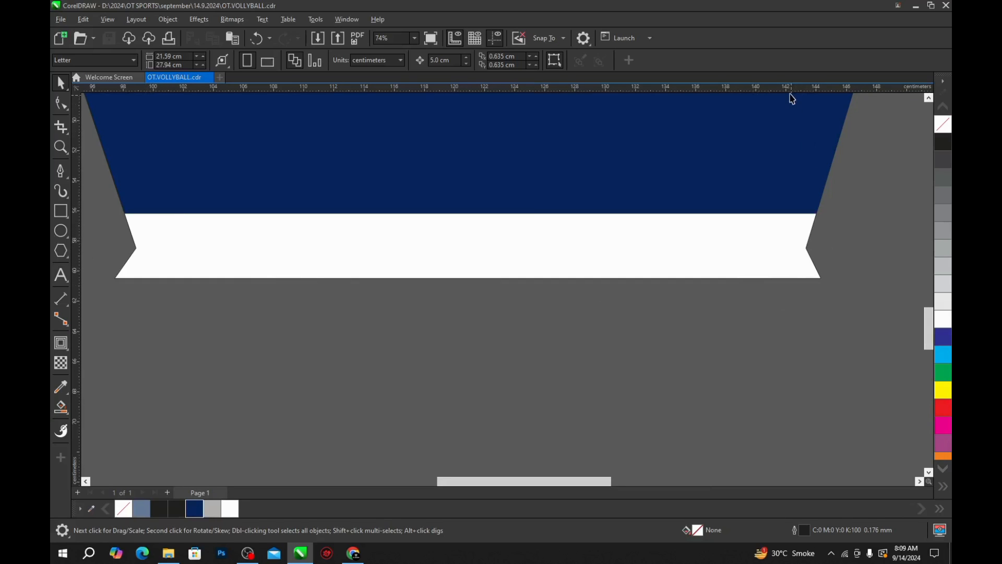
pyautogui.moveTo(784, 88); pyautogui.dragTo(725, 278)
pyautogui.click(546, 313)
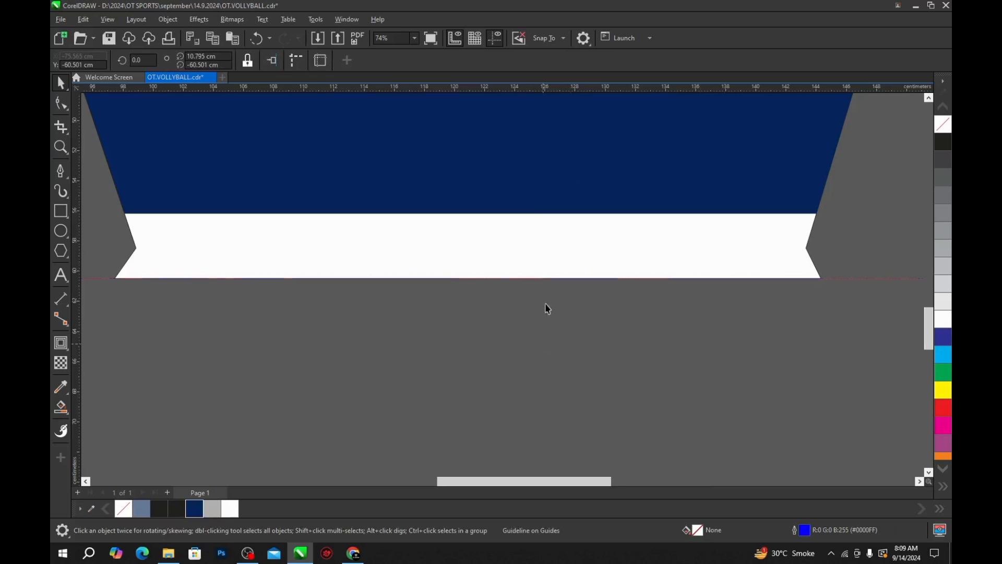
pyautogui.click(460, 61)
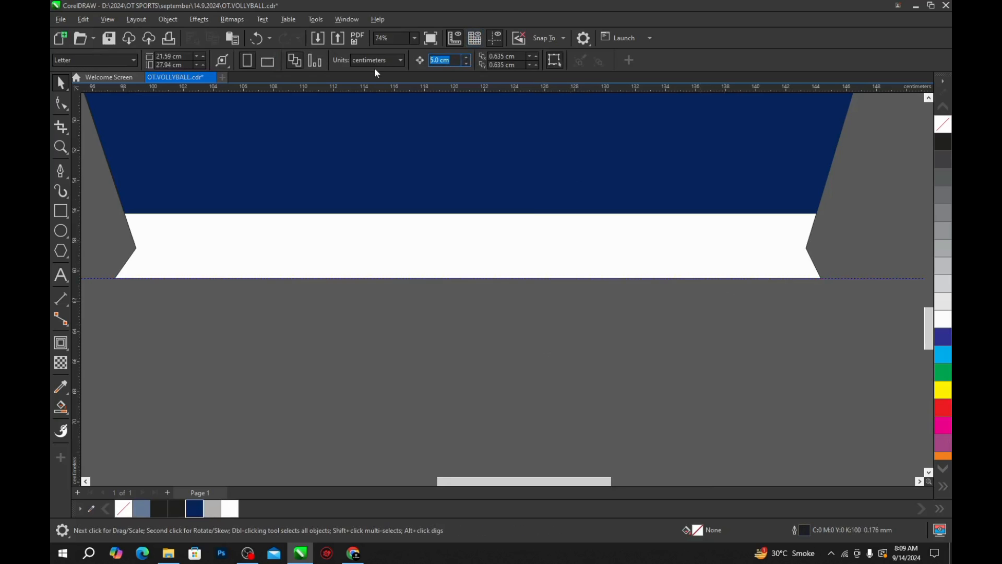
pyautogui.write('2.3')
pyautogui.press('Return')
pyautogui.click(850, 279)
pyautogui.press('Up')
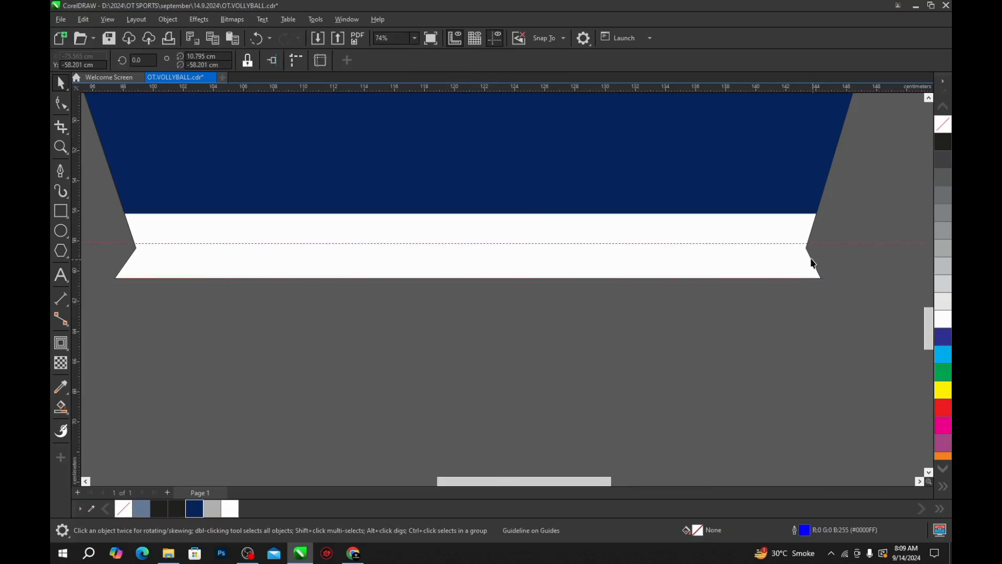
# Step: Set the nudge distance to 2 cm and add a copy of the guideline one nudge above the first
pyautogui.scroll(2, 812, 252)
pyautogui.scroll(1, 810, 255)
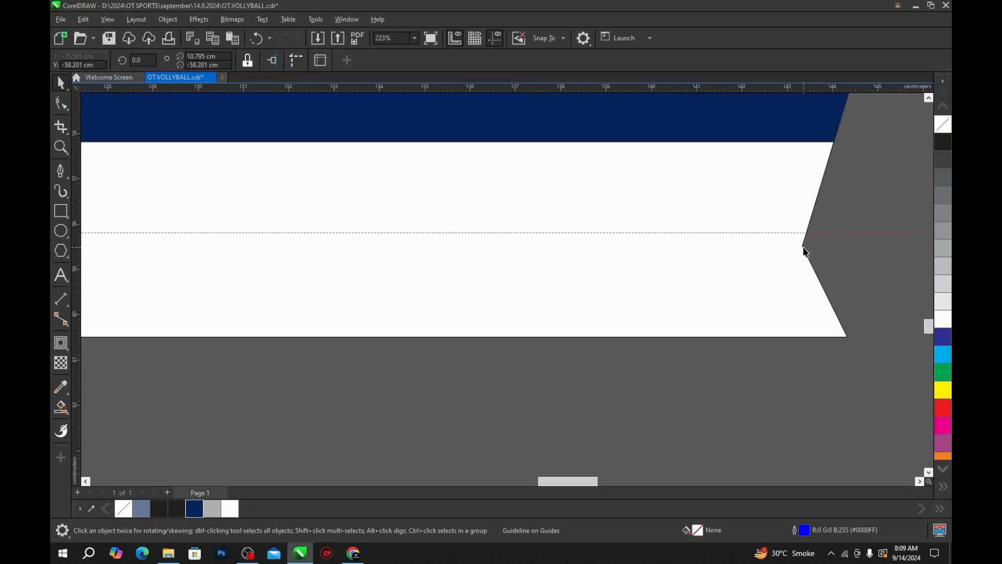
pyautogui.scroll(-1, 759, 255)
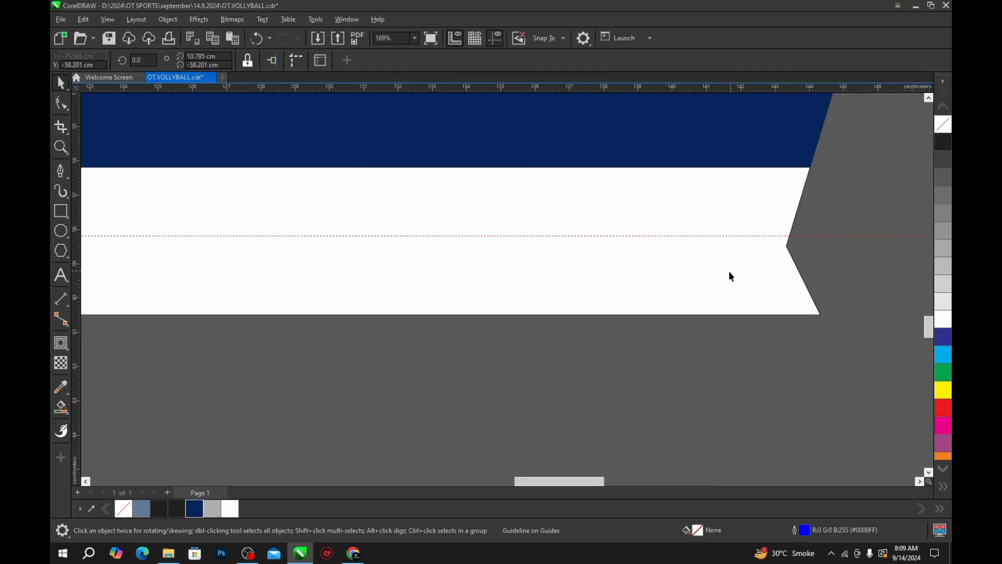
pyautogui.scroll(-1, 729, 274)
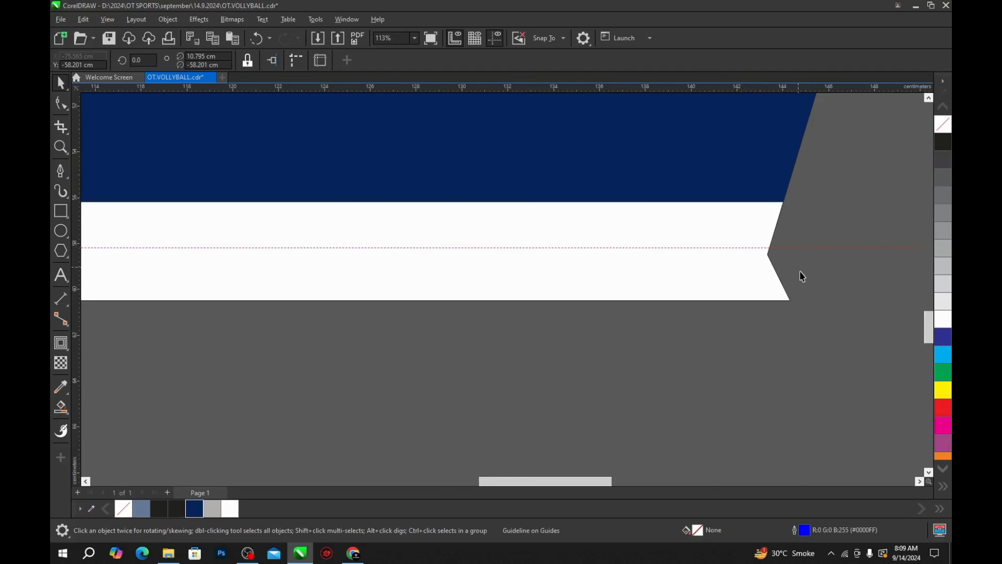
pyautogui.scroll(-1, 800, 271)
pyautogui.scroll(3, 771, 251)
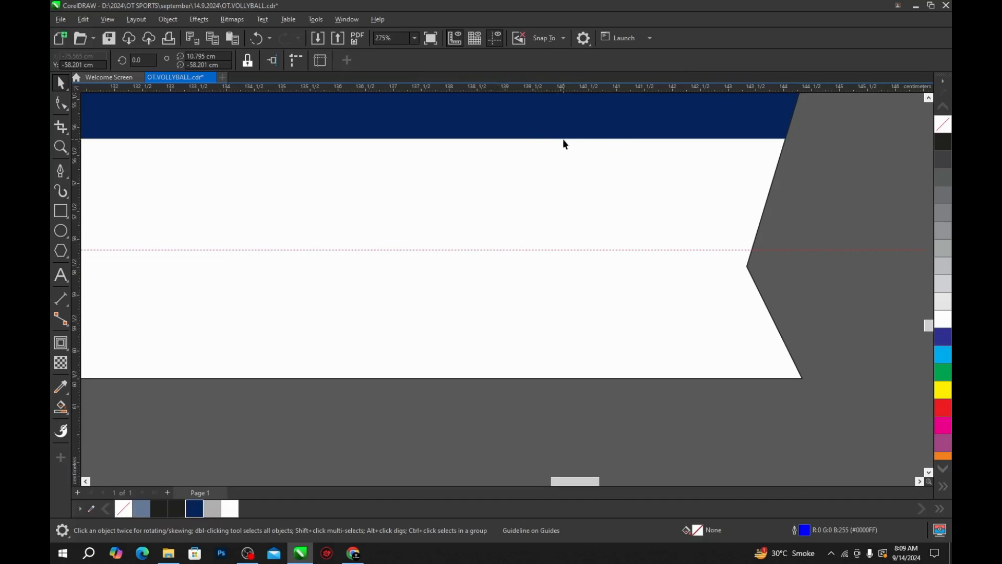
pyautogui.click(807, 202)
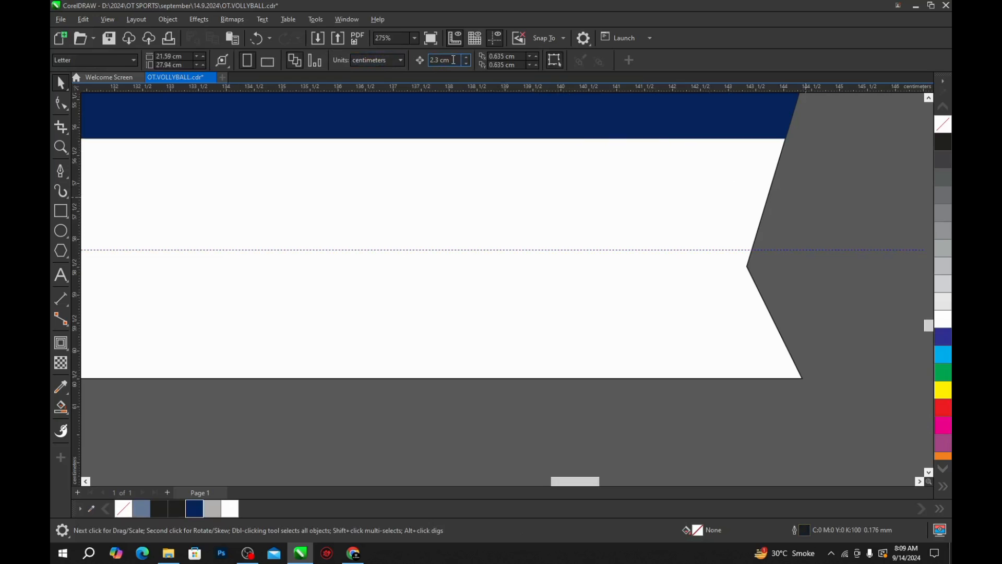
pyautogui.moveTo(453, 60); pyautogui.dragTo(412, 70)
pyautogui.write('2')
pyautogui.press('Return')
pyautogui.click(774, 250)
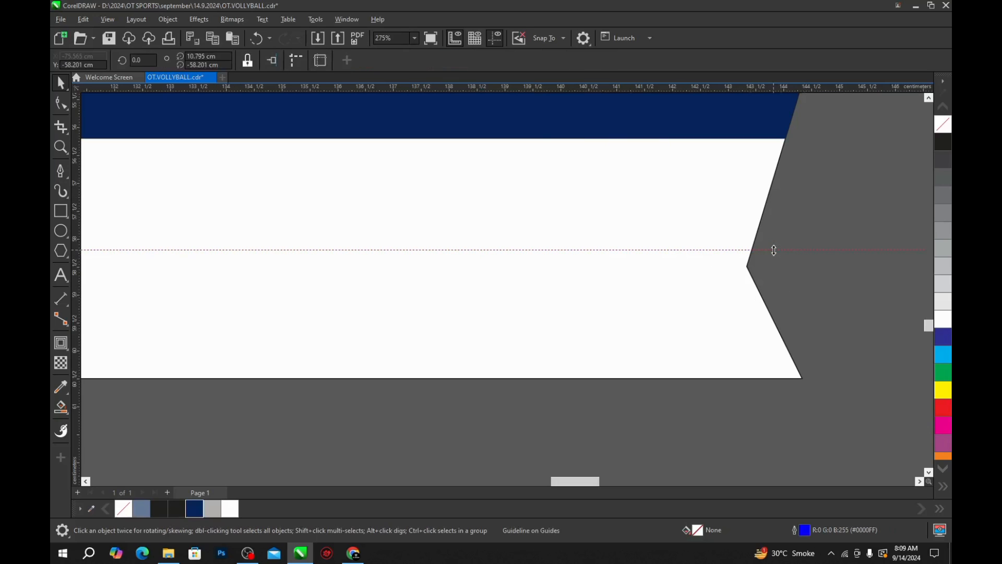
pyautogui.press('Down')
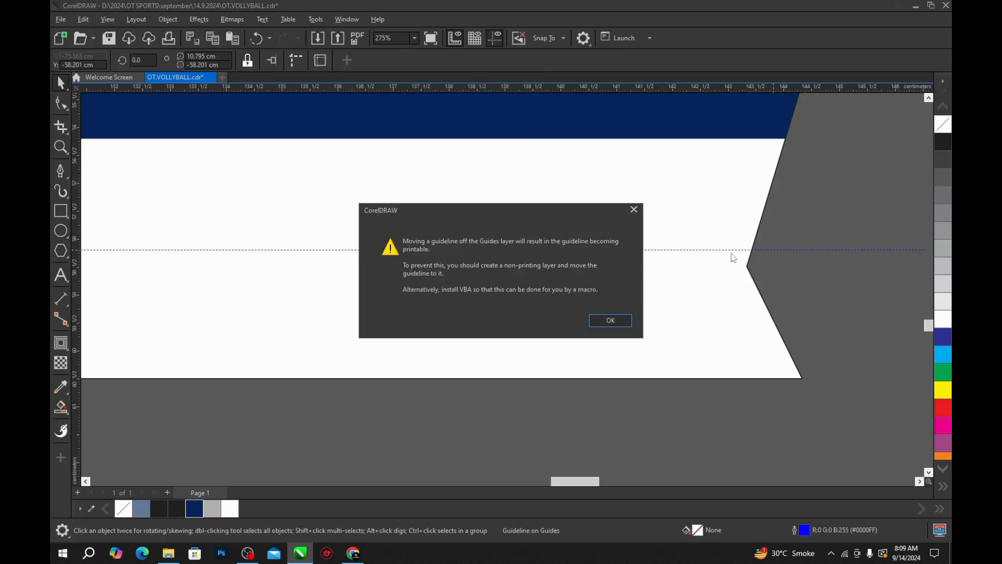
pyautogui.click(600, 318)
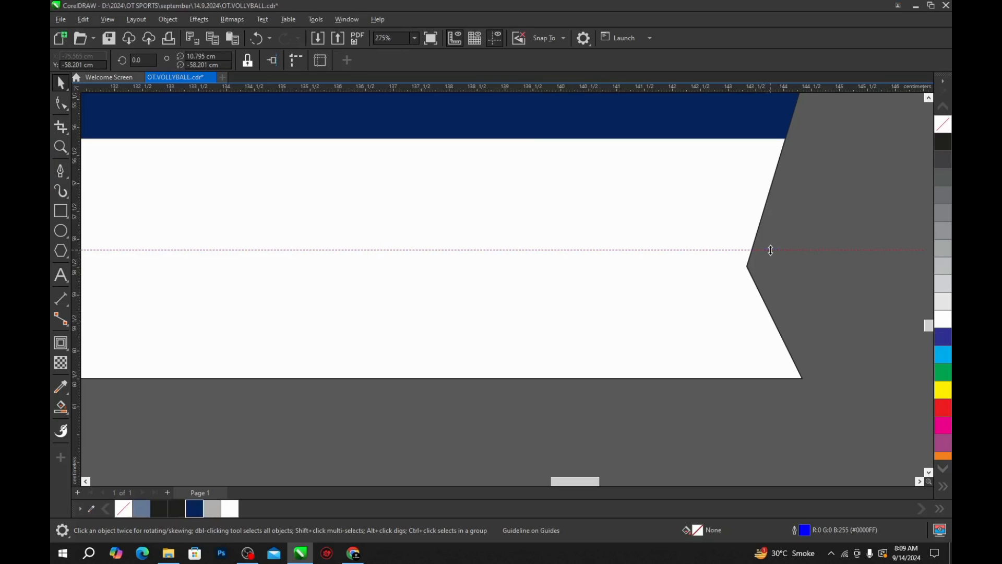
pyautogui.press('Up')
pyautogui.scroll(-2, 741, 275)
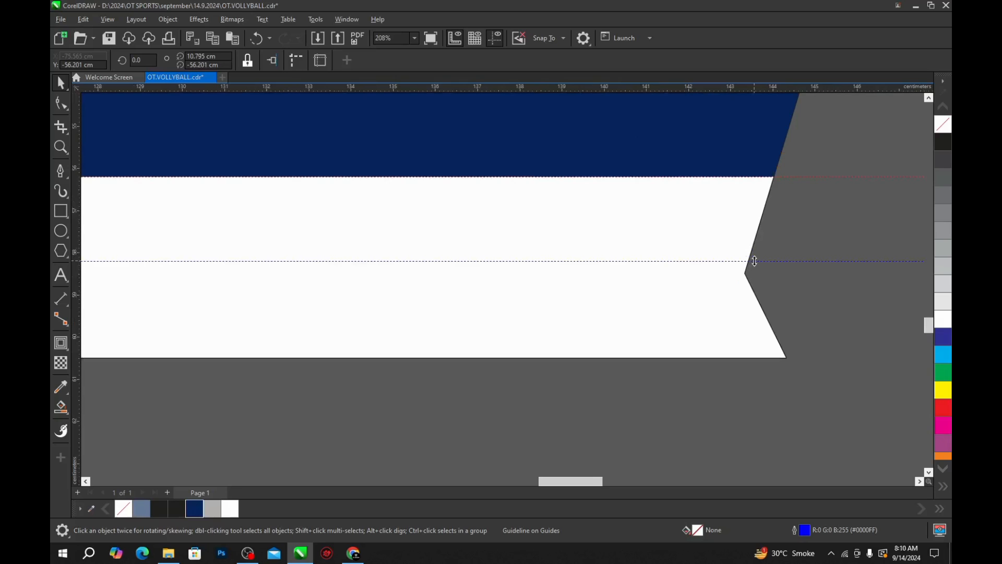
pyautogui.scroll(-5, 777, 181)
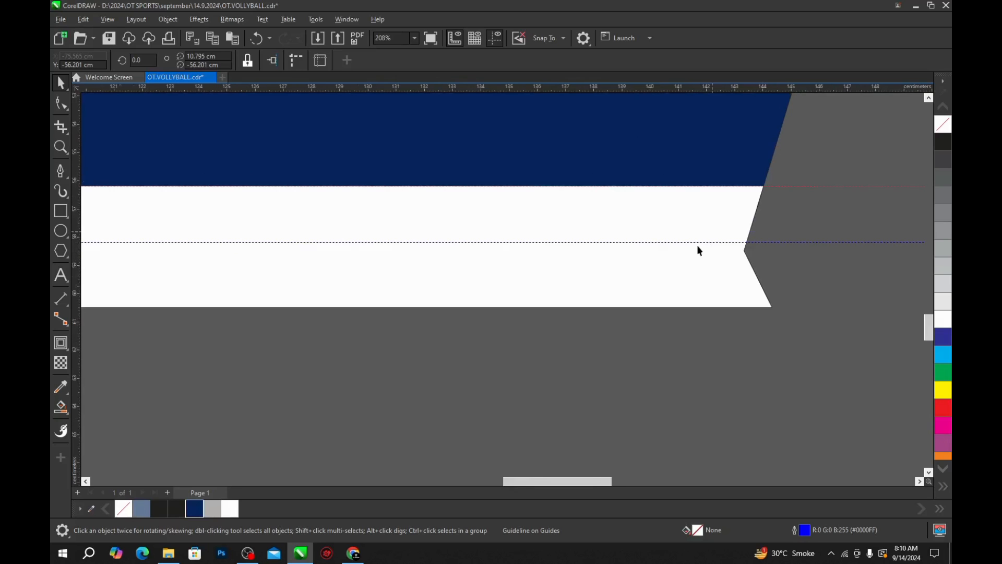
# Step: Delete both horizontal guidelines crossing the first sleeve's white band
pyautogui.click(631, 320)
pyautogui.scroll(-1, 632, 316)
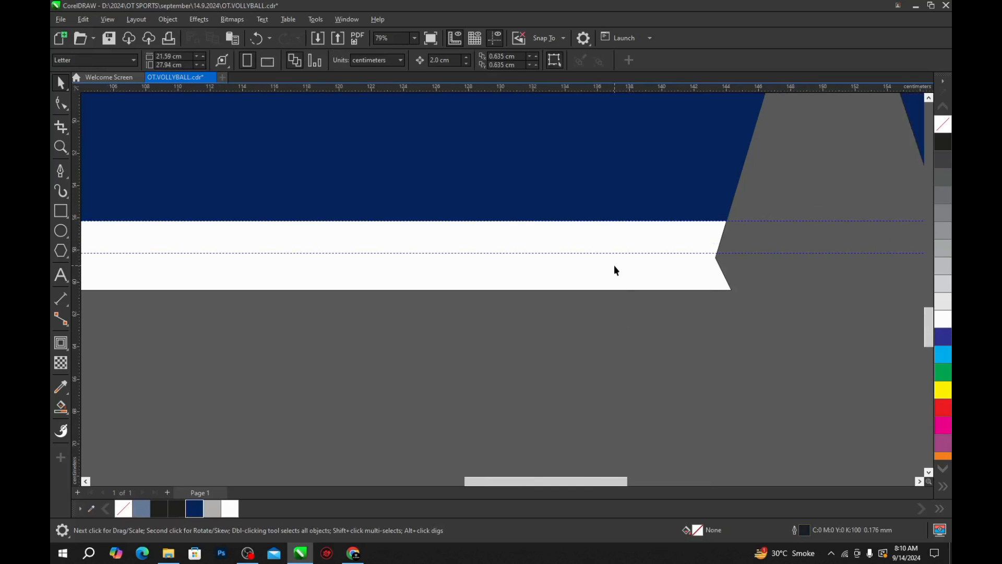
pyautogui.click(614, 267)
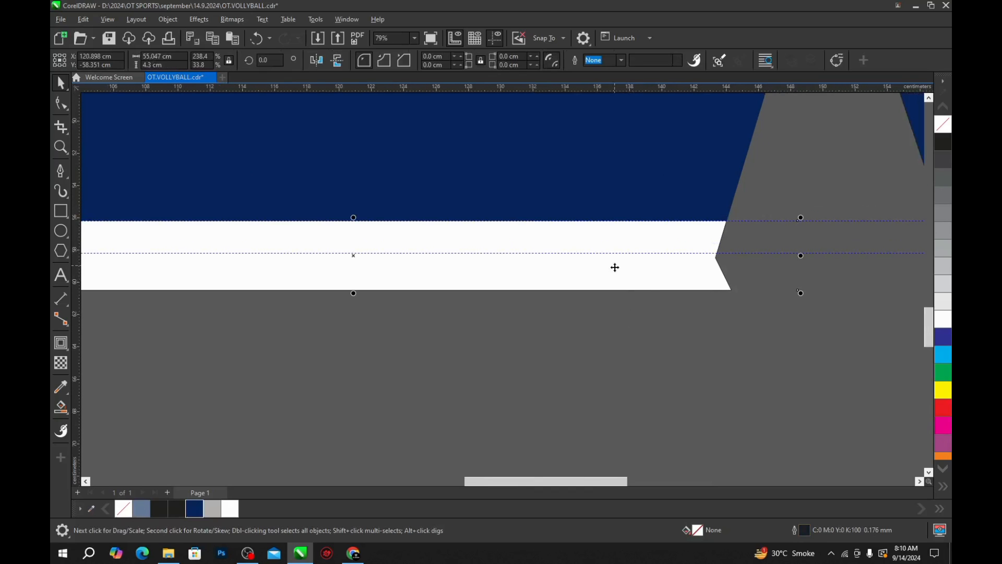
pyautogui.click(662, 387)
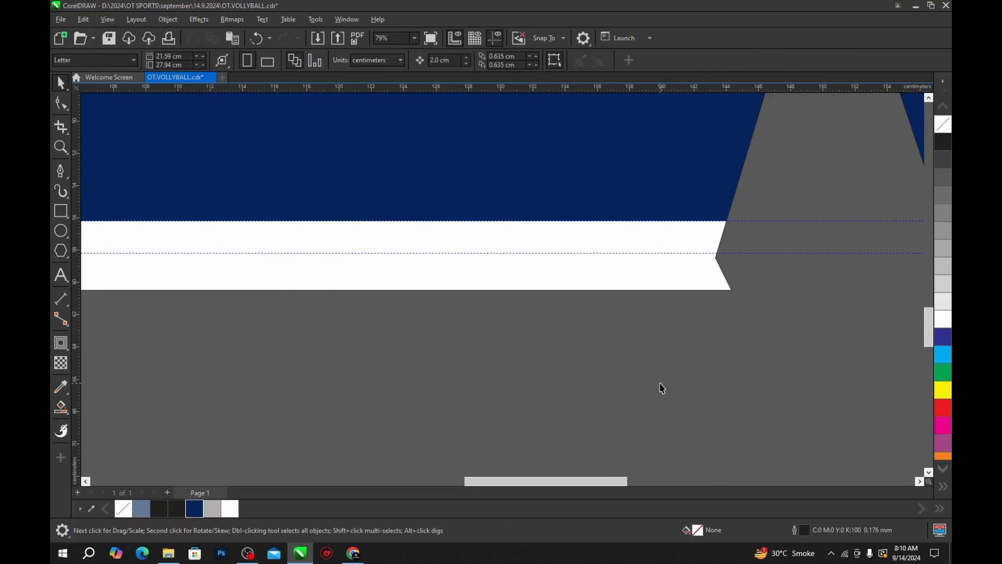
pyautogui.scroll(7, 721, 260)
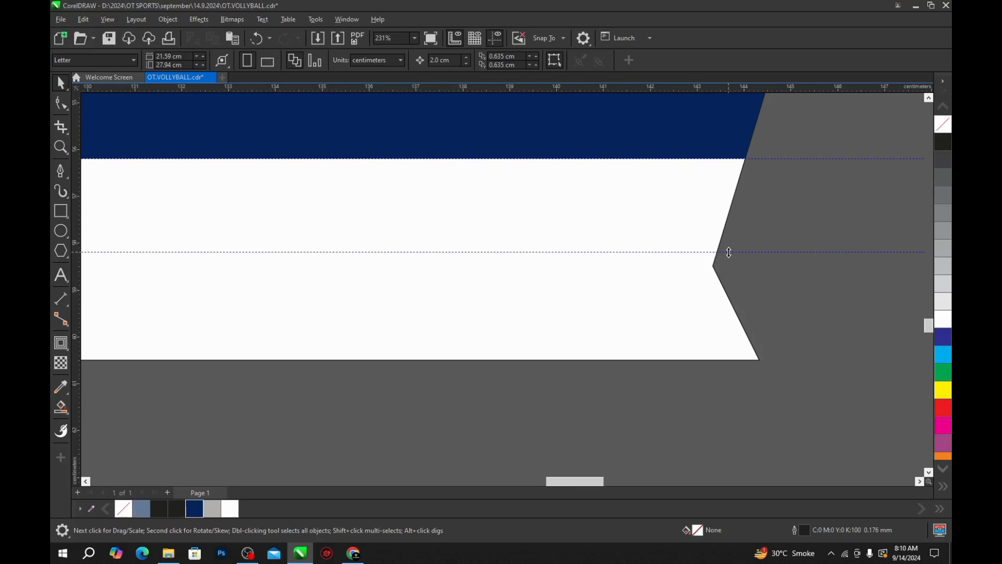
pyautogui.click(729, 252)
pyautogui.scroll(-4, 731, 255)
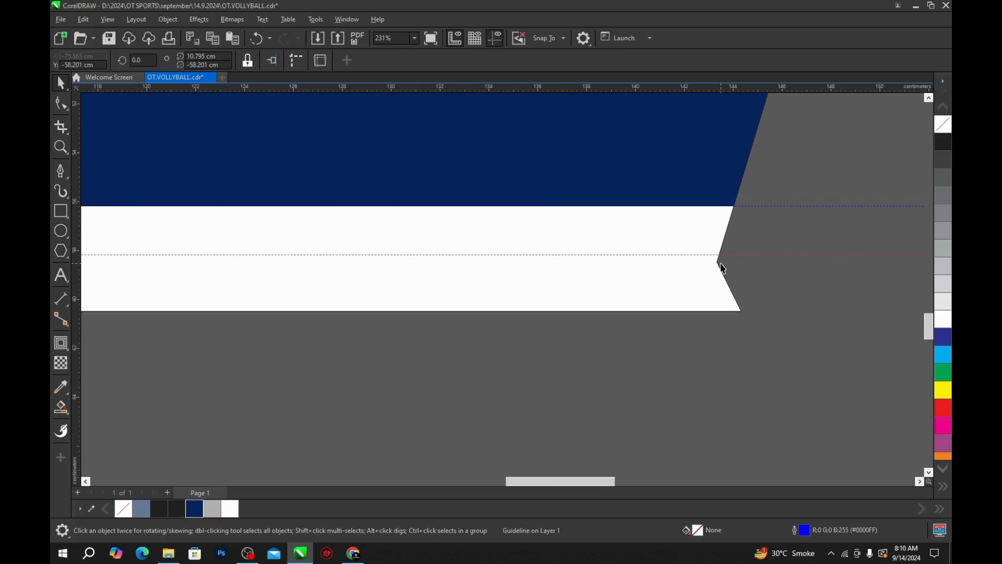
pyautogui.keyDown('shift'); pyautogui.click(734, 256); pyautogui.keyUp('shift')
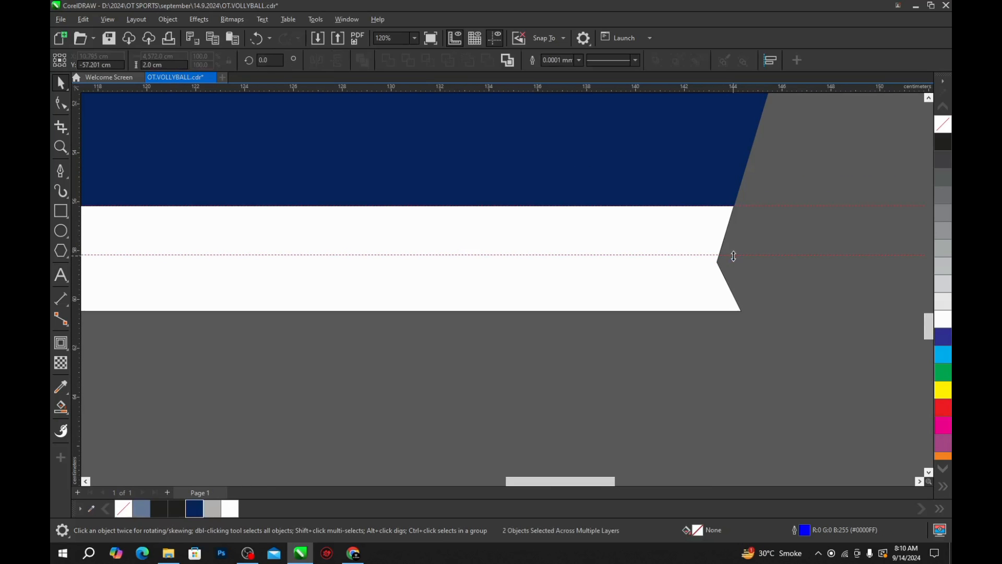
pyautogui.press('Delete')
# Step: Replace the plain second sleeve with a copy of the white-banded first sleeve and save the drawing
pyautogui.scroll(-2, 632, 271)
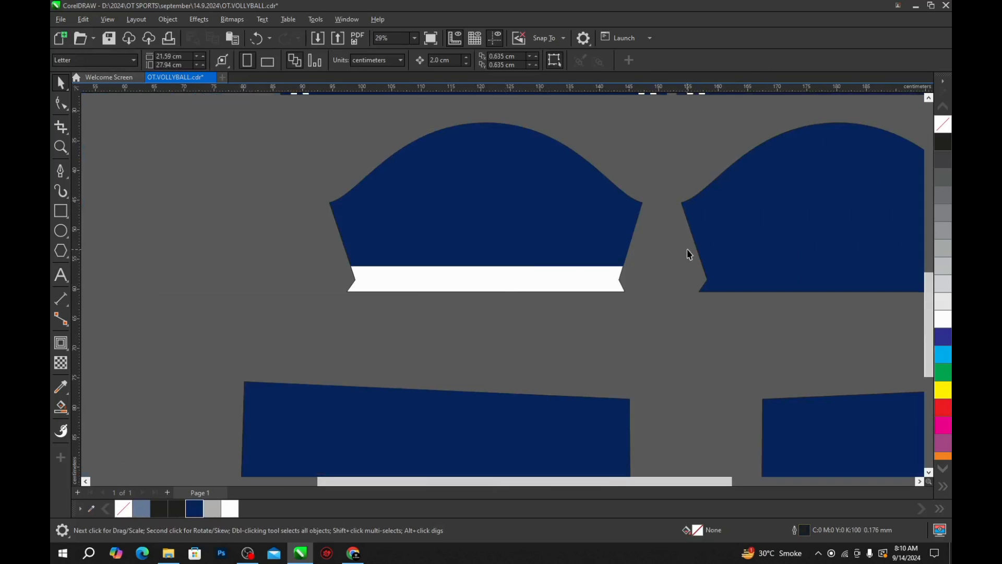
pyautogui.click(764, 237)
pyautogui.press('Delete')
pyautogui.scroll(-1, 397, 275)
pyautogui.moveTo(418, 264); pyautogui.dragTo(660, 265)
pyautogui.scroll(-1, 660, 264)
pyautogui.click(359, 281)
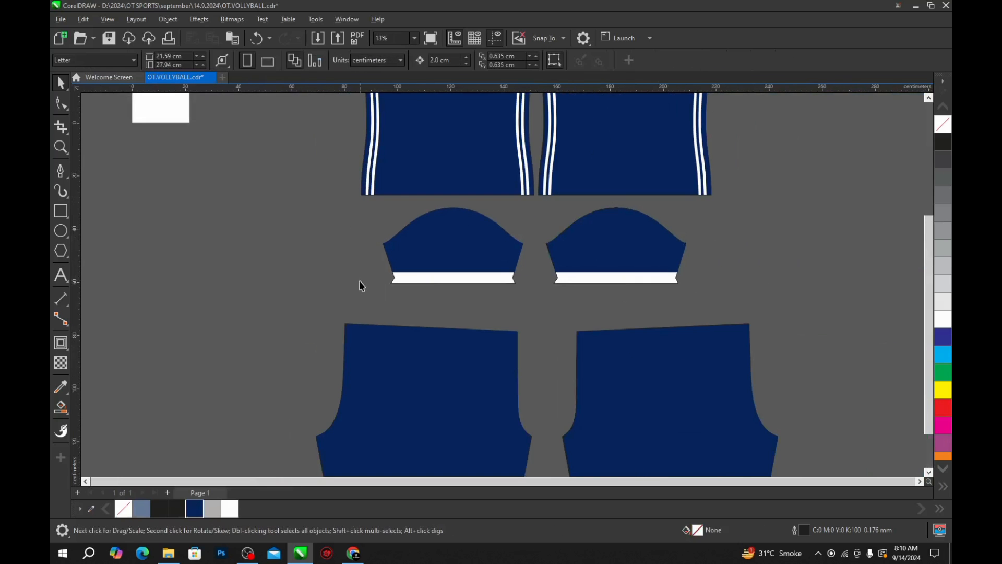
pyautogui.scroll(-1, 379, 247)
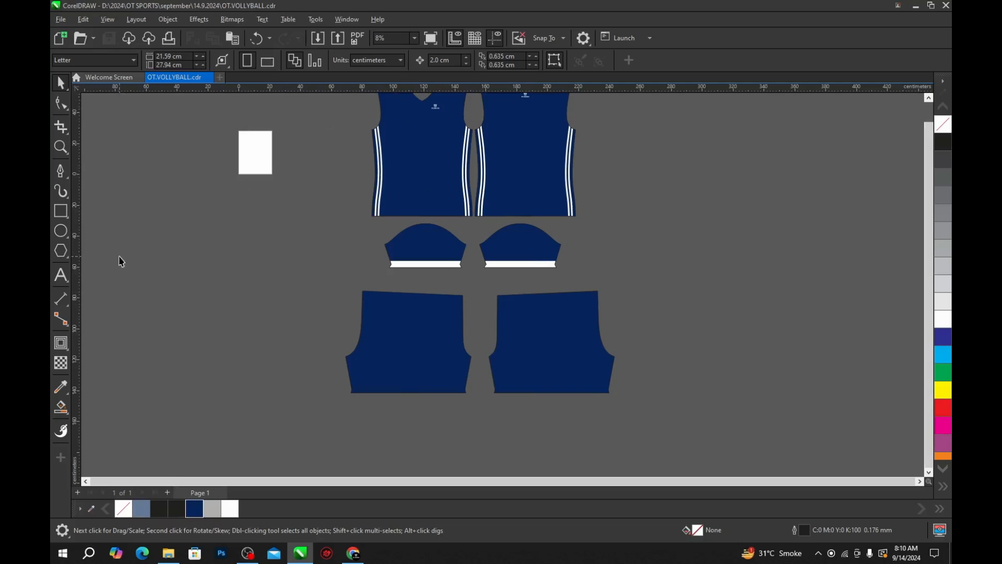
# Step: Draw a straight vertical line with the Pen tool through the middle of the first shorts panel, extending beyond both its edges
pyautogui.scroll(2, 450, 358)
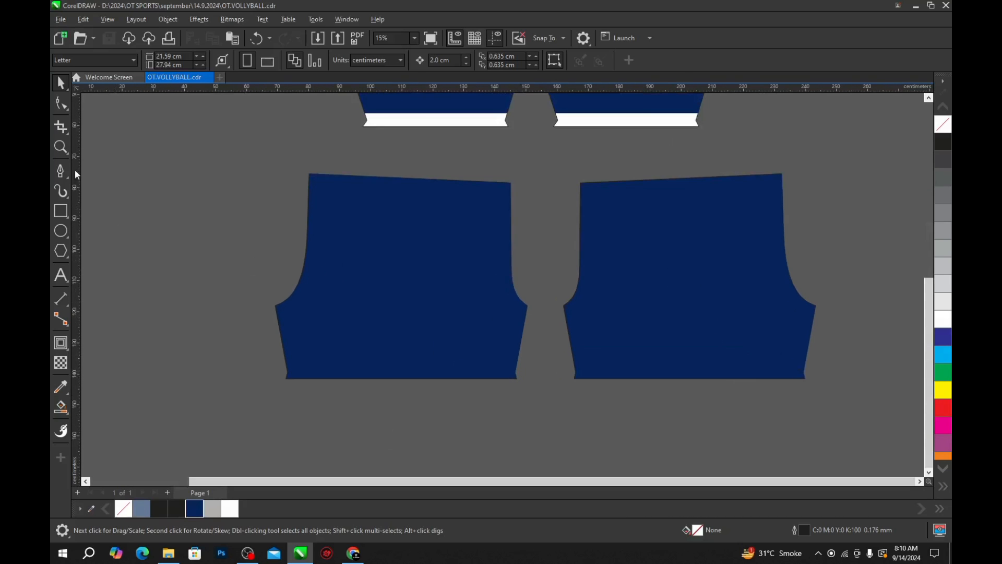
pyautogui.scroll(-1, 443, 254)
pyautogui.scroll(1, 348, 300)
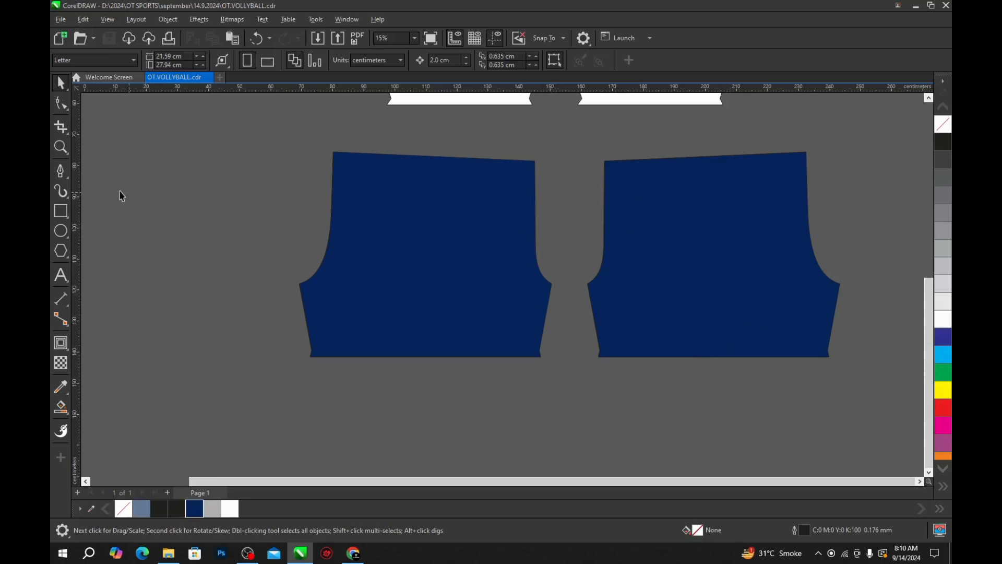
pyautogui.click(60, 171)
pyautogui.click(426, 129)
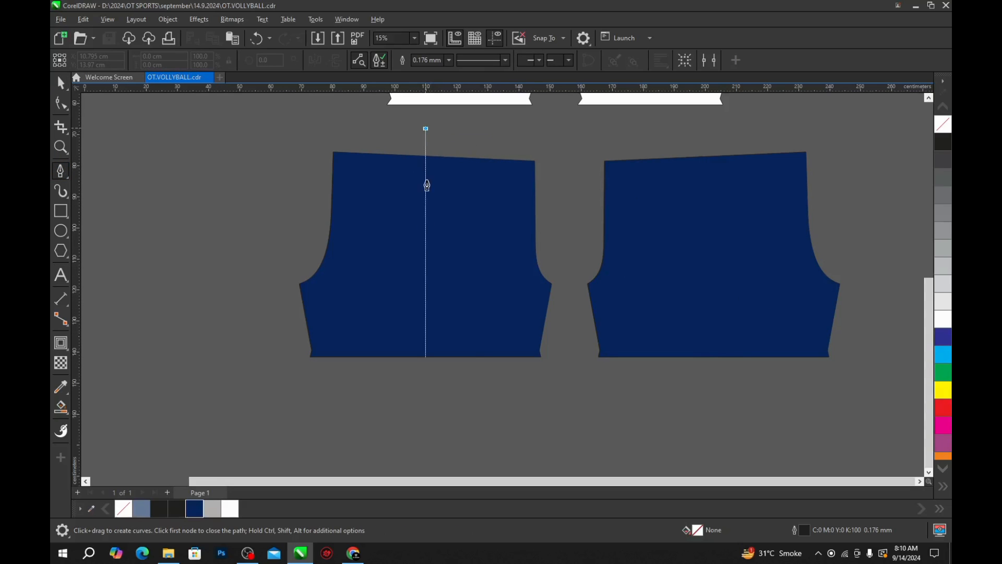
pyautogui.doubleClick(426, 408)
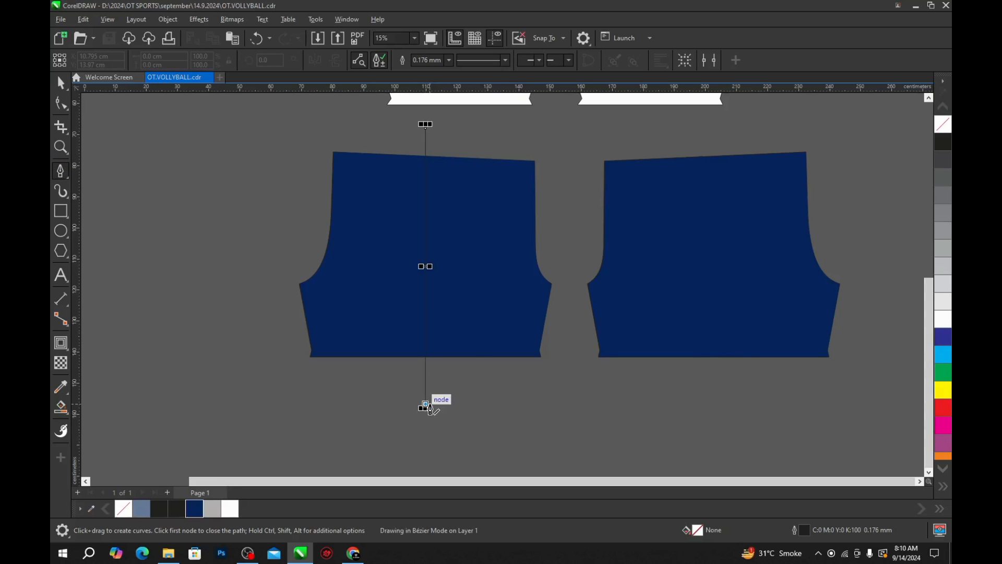
# Step: Center the vertical line on the first shorts panel and save the drawing
pyautogui.press('space')
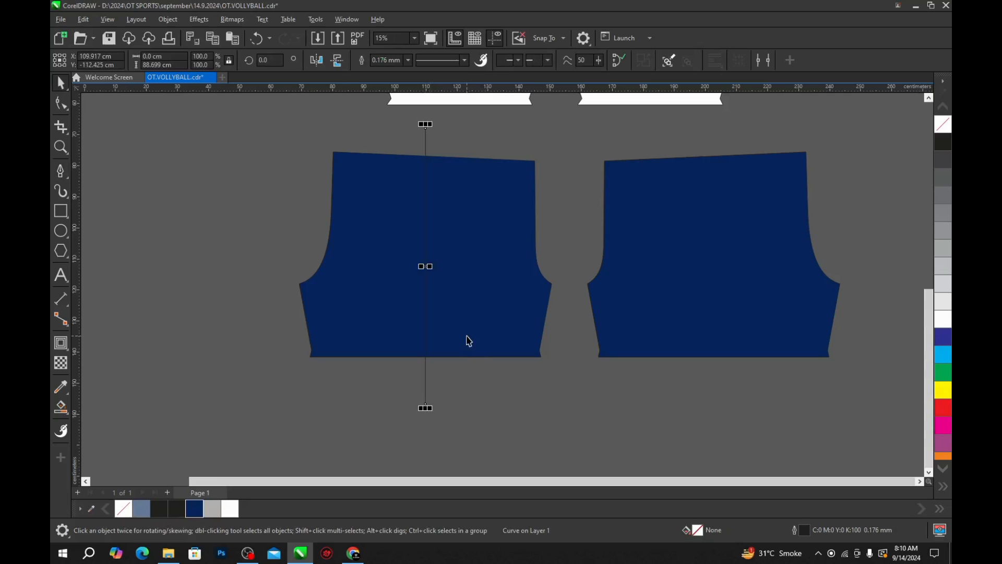
pyautogui.keyDown('shift'); pyautogui.click(460, 263); pyautogui.keyUp('shift')
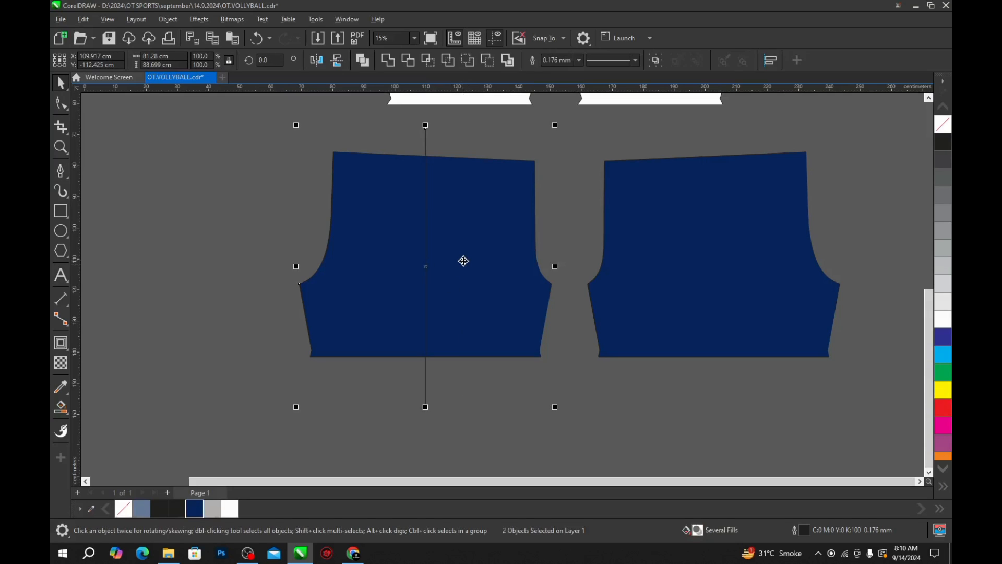
pyautogui.click(434, 164)
pyautogui.click(410, 128)
pyautogui.moveTo(460, 152); pyautogui.dragTo(463, 157)
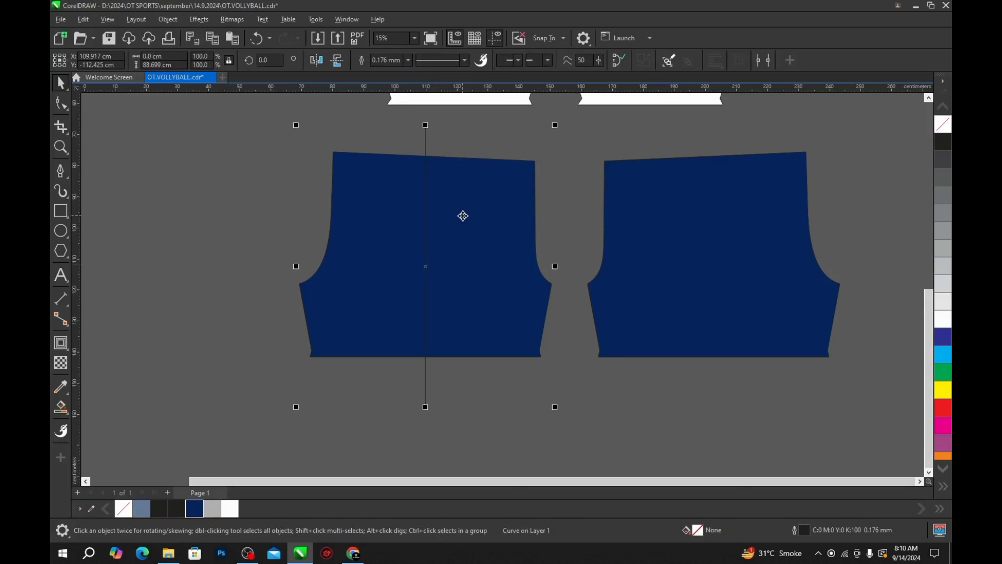
pyautogui.click(467, 144)
pyautogui.hotkey('ctrl', 's')
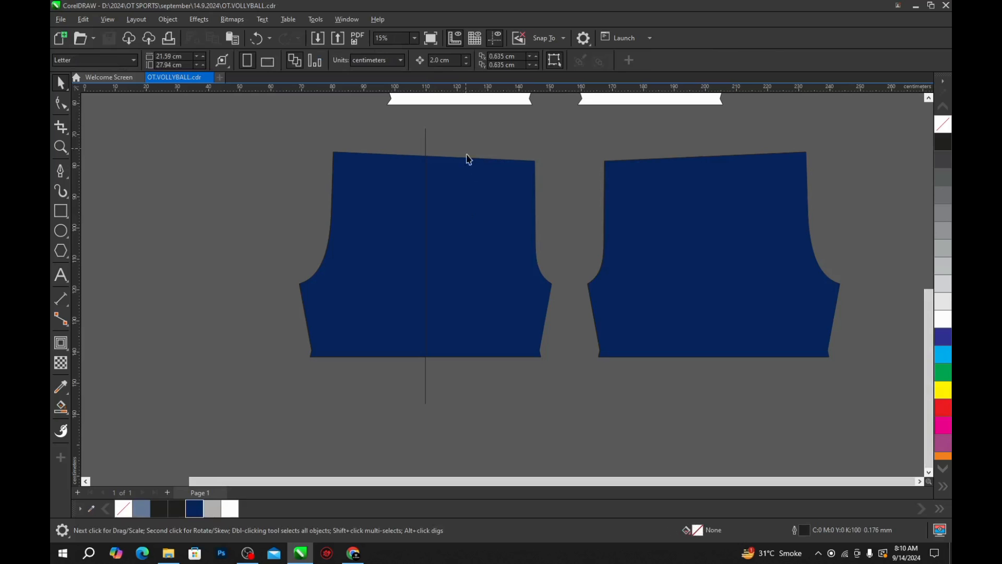
# Step: Draw a helper rectangle about 64.9 by 2.9 cm spanning the first shorts panel's sloping waist edge, from corner to corner
pyautogui.scroll(1, 387, 186)
pyautogui.scroll(-1, 433, 171)
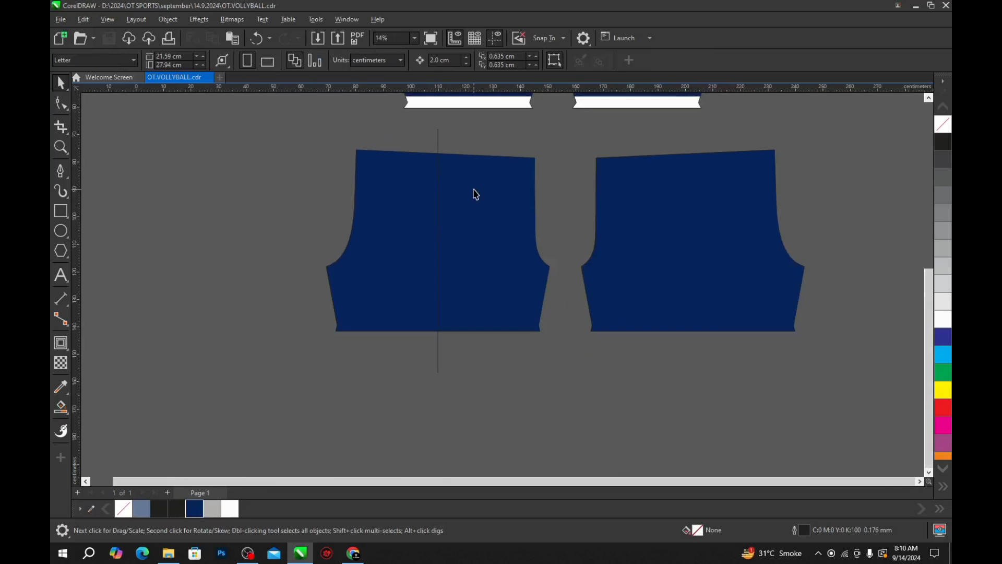
pyautogui.scroll(1, 370, 175)
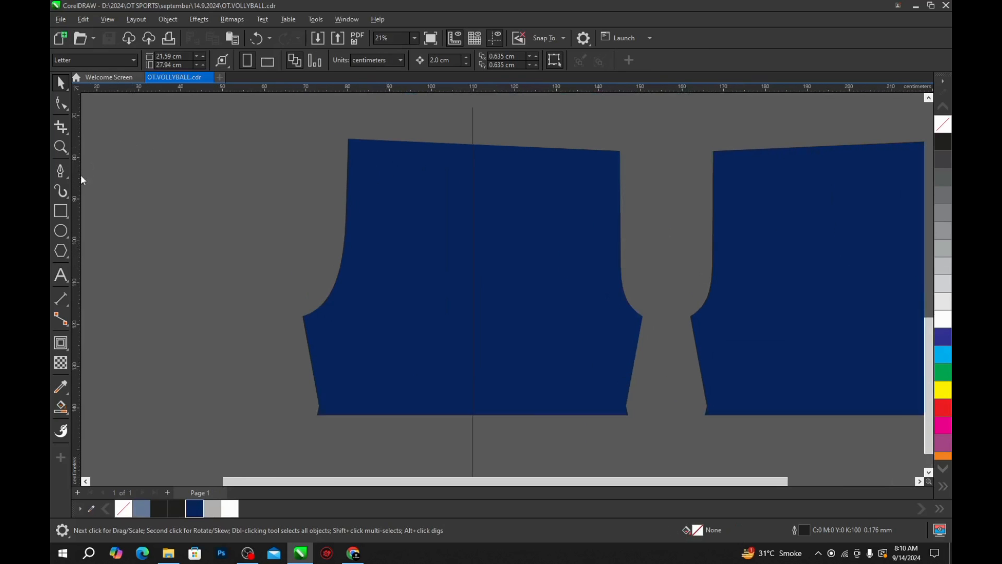
pyautogui.click(62, 212)
pyautogui.scroll(1, 381, 159)
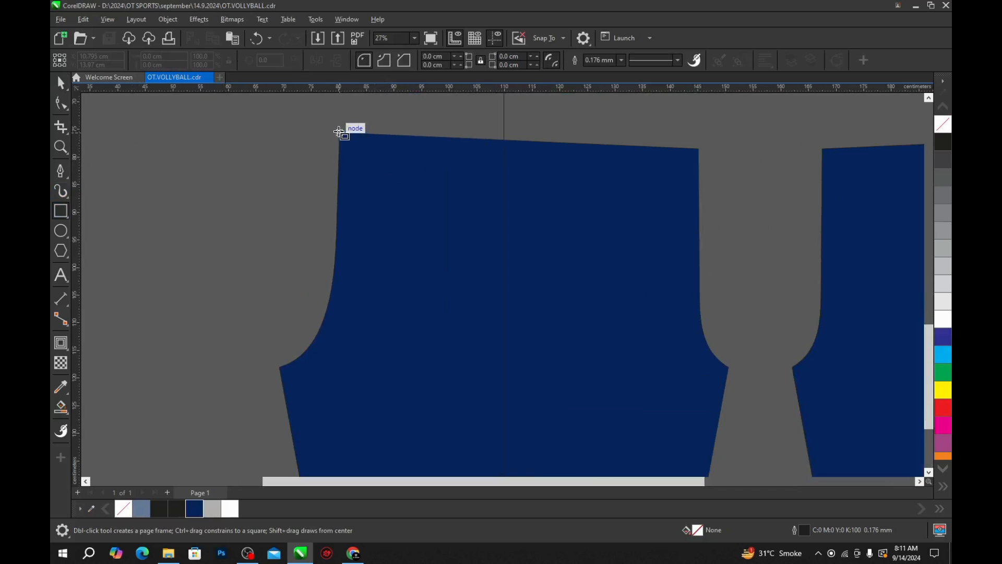
pyautogui.moveTo(340, 133); pyautogui.dragTo(700, 148)
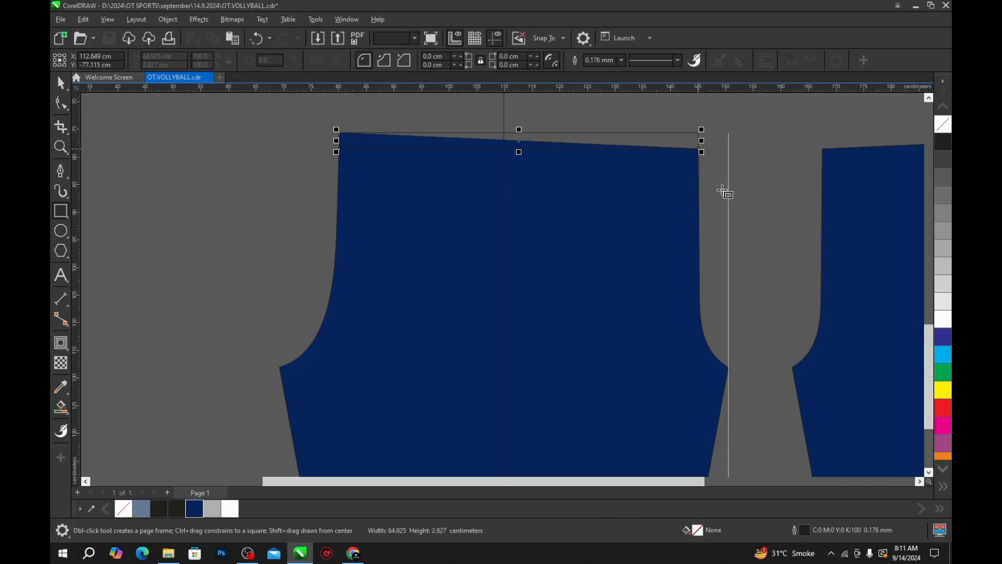
# Step: Center the vertical line horizontally on the helper rectangle at the first shorts panel's waist
pyautogui.press('space')
pyautogui.scroll(-1, 441, 267)
pyautogui.scroll(1, 480, 180)
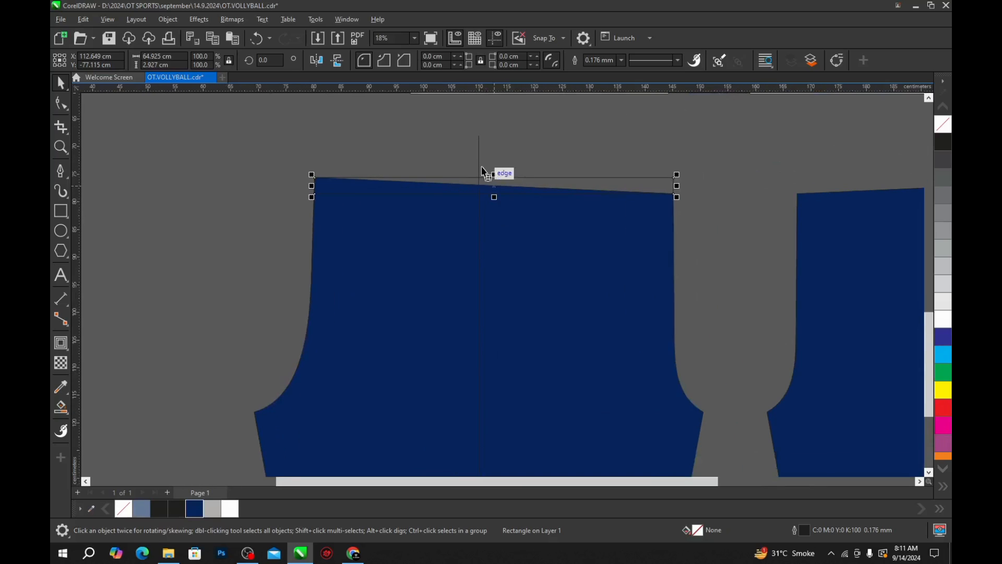
pyautogui.click(480, 157)
pyautogui.keyDown('shift'); pyautogui.click(510, 180); pyautogui.keyUp('shift')
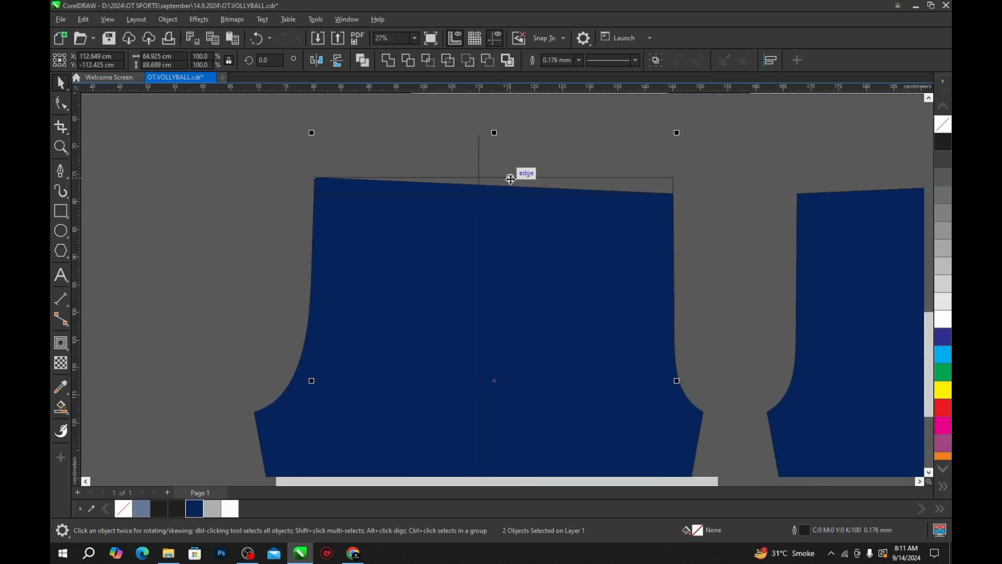
pyautogui.press('c')
pyautogui.click(524, 148)
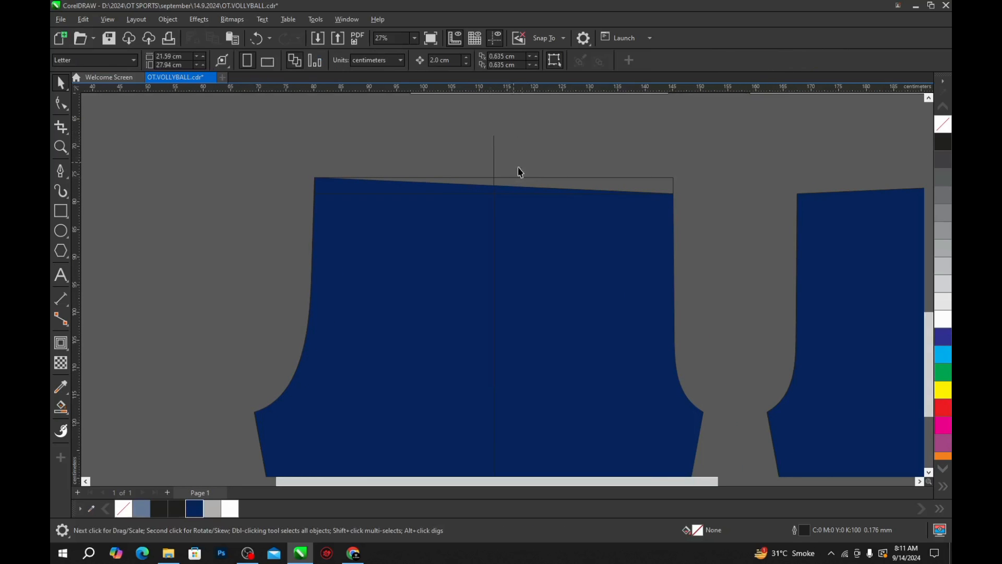
# Step: Delete the helper rectangle at the first shorts panel's waist and save the drawing
pyautogui.click(536, 179)
pyautogui.press('Escape')
pyautogui.scroll(-2, 464, 203)
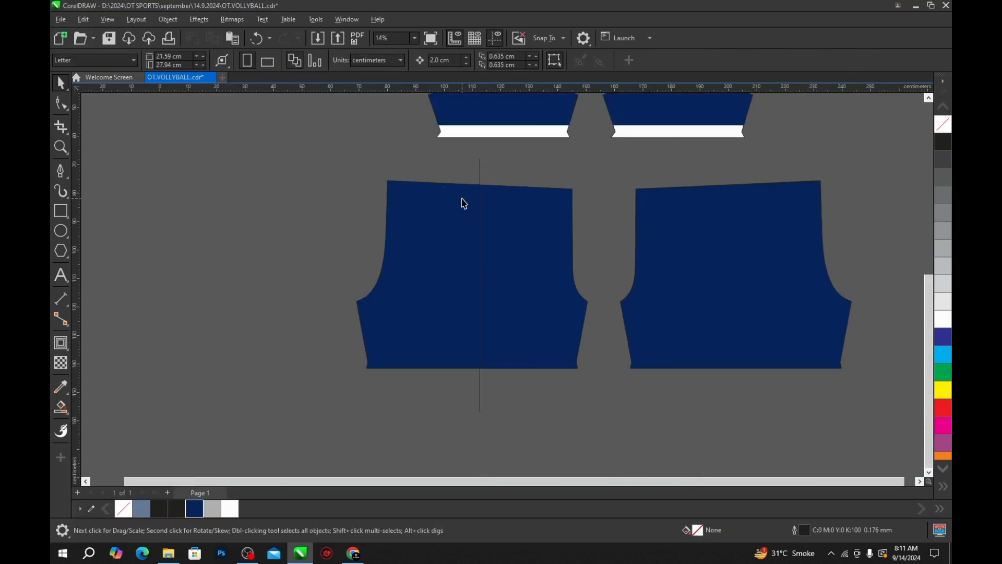
pyautogui.hotkey('ctrl', 's')
# Step: Place a horizontal guideline along the hem edge of the first shorts panel
pyautogui.scroll(1, 472, 361)
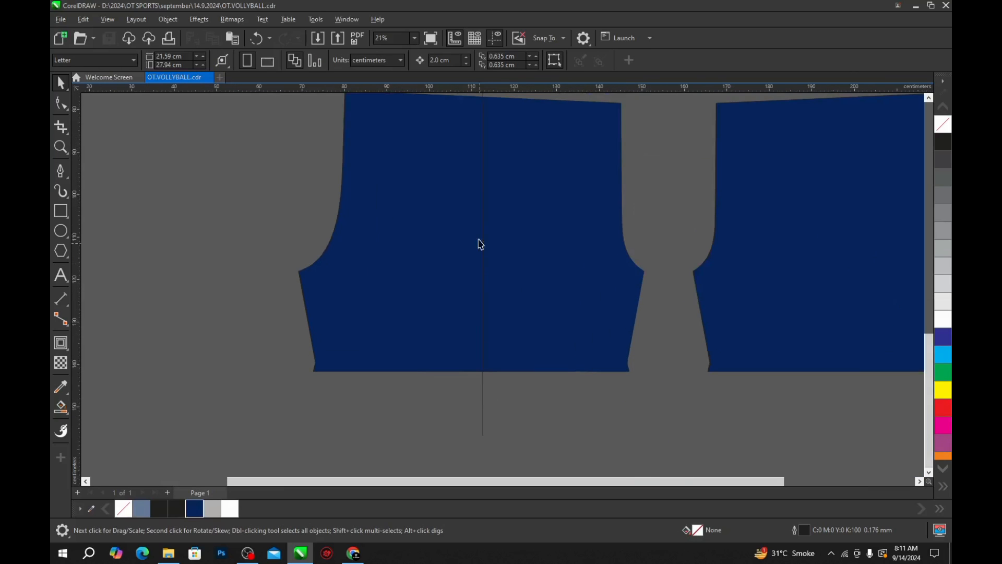
pyautogui.scroll(-1, 485, 376)
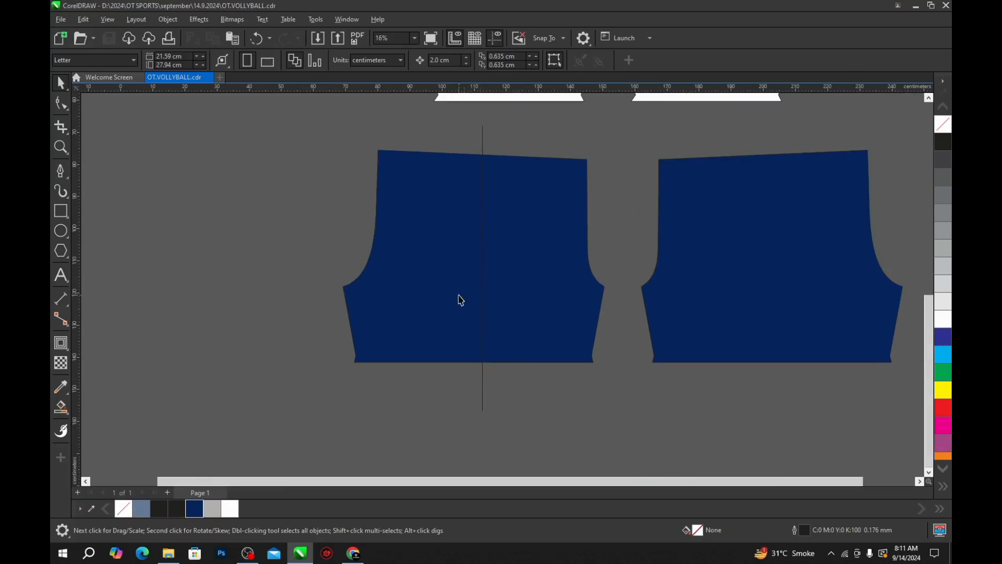
pyautogui.scroll(-1, 459, 297)
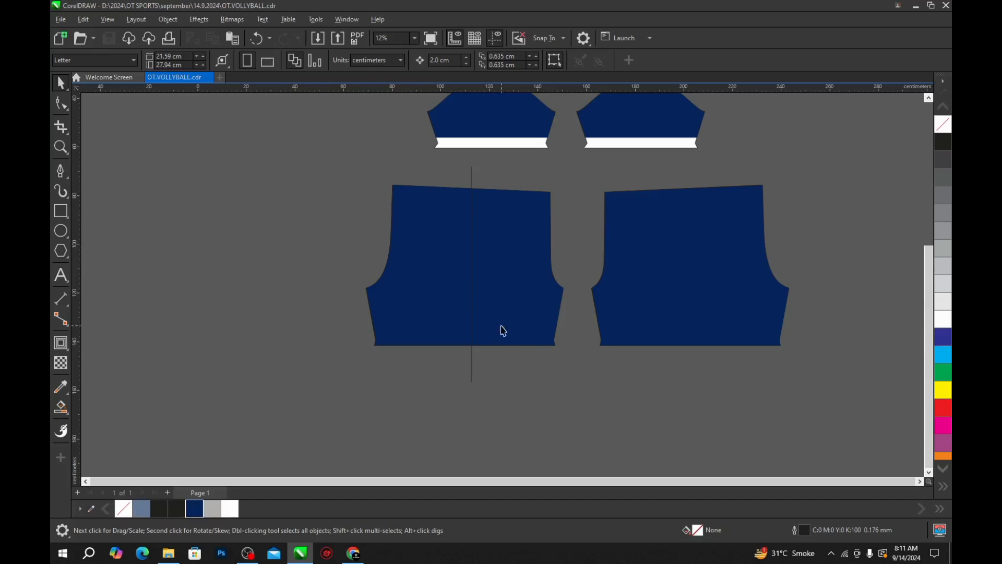
pyautogui.scroll(1, 477, 335)
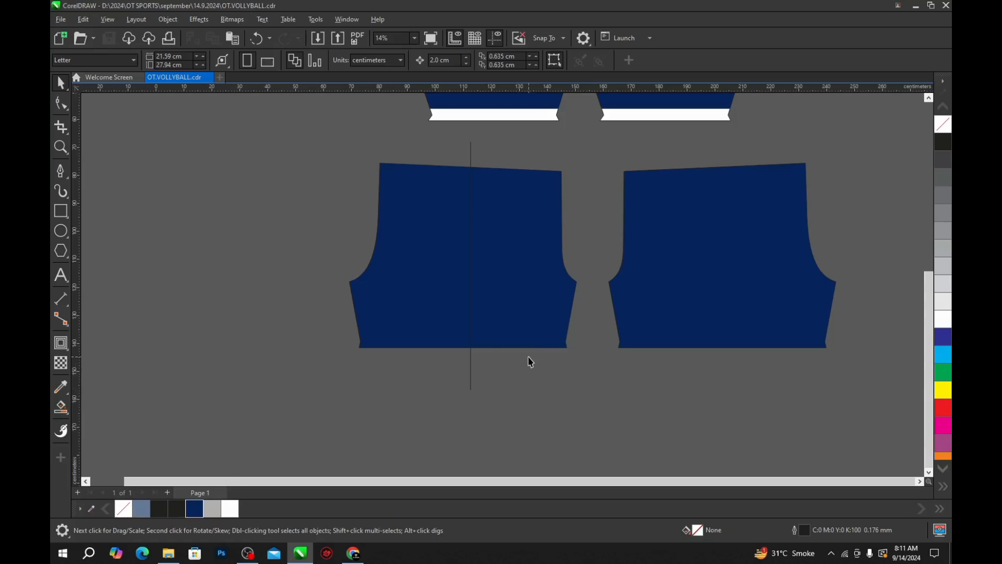
pyautogui.scroll(3, 470, 349)
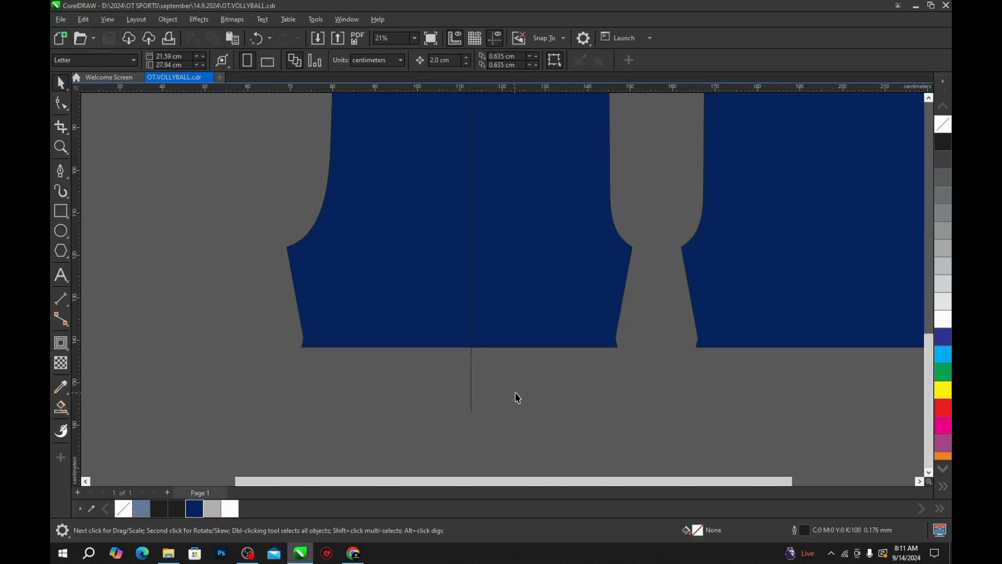
pyautogui.scroll(-1, 415, 332)
pyautogui.scroll(2, 494, 348)
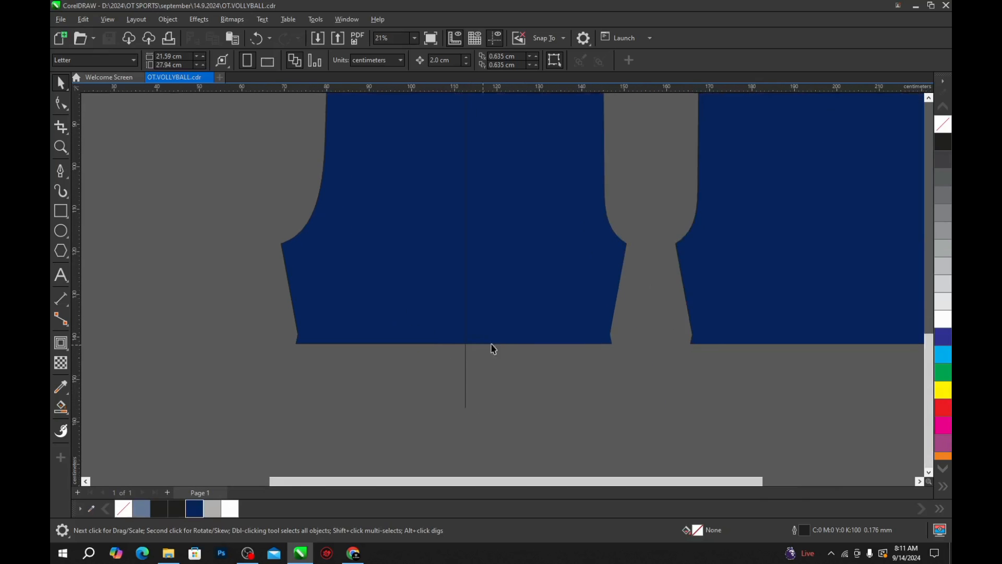
pyautogui.moveTo(499, 93); pyautogui.dragTo(491, 343)
pyautogui.click(489, 396)
pyautogui.scroll(3, 486, 343)
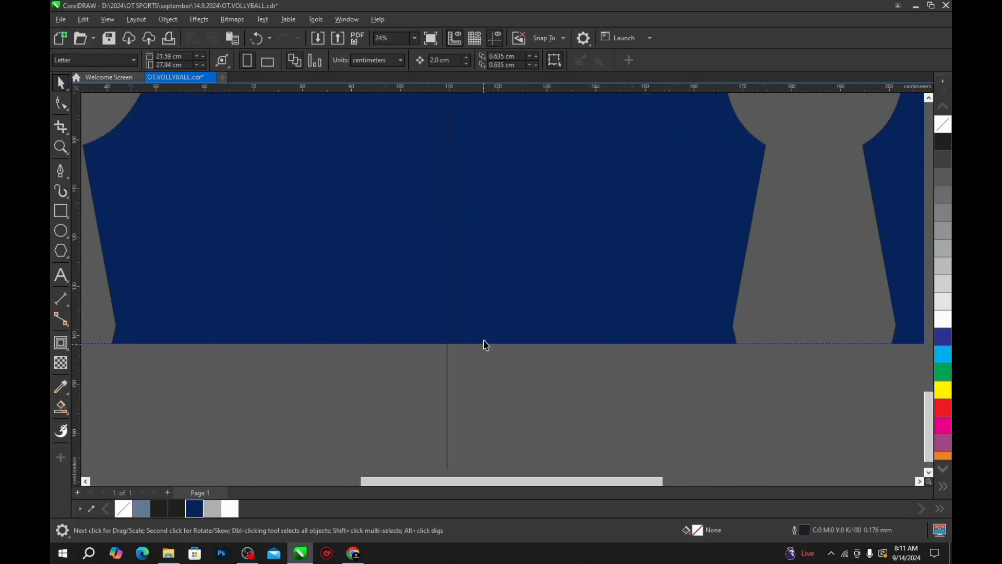
# Step: Set the nudge distance to 6.75 cm and move the hem guideline up by one nudge
pyautogui.scroll(-1, 520, 364)
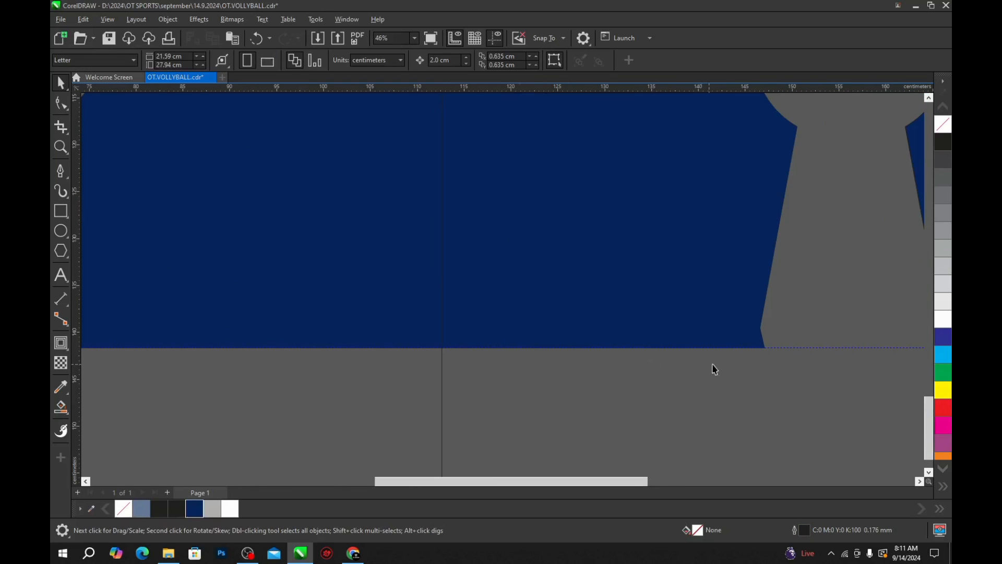
pyautogui.click(787, 348)
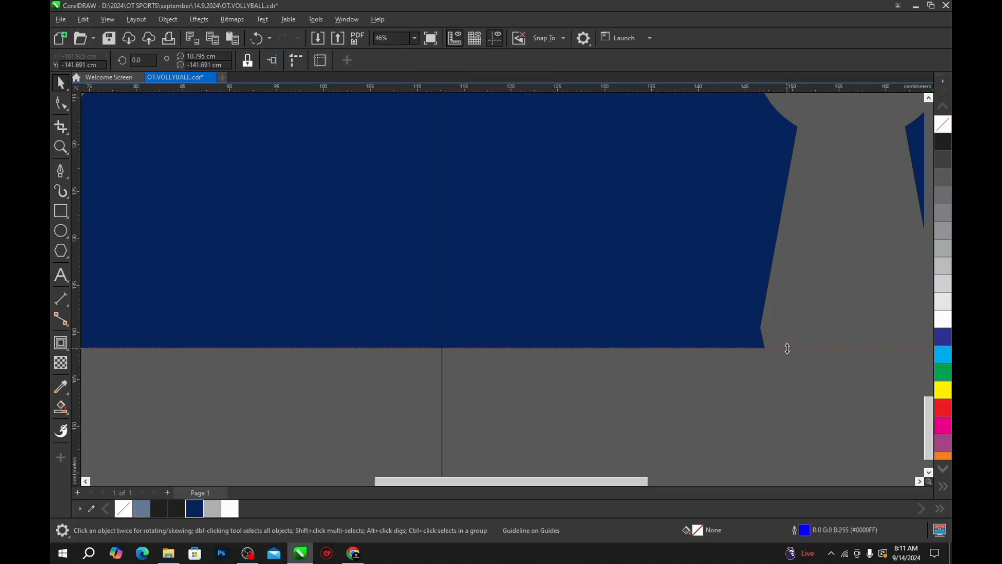
pyautogui.click(594, 287)
pyautogui.click(458, 59)
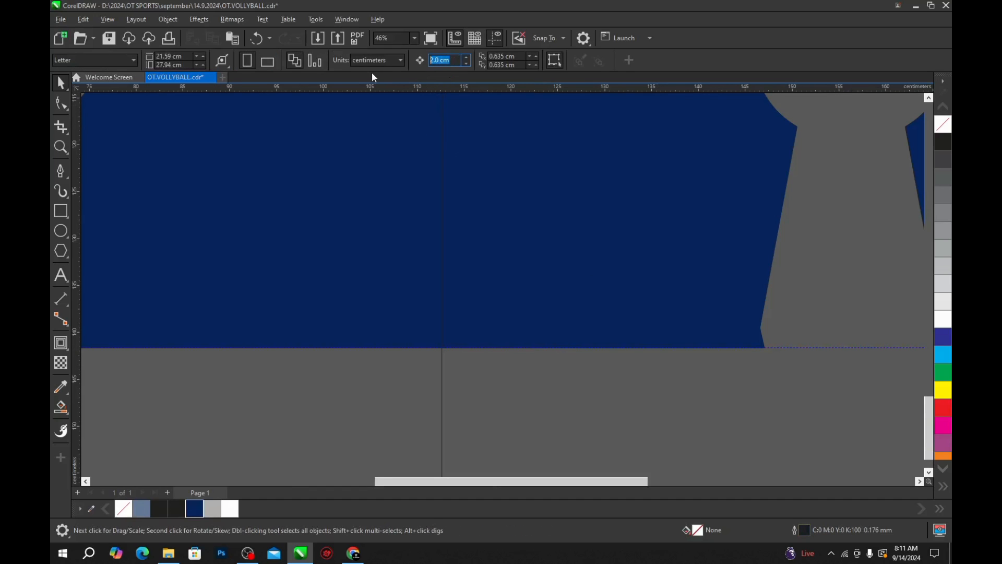
pyautogui.write('6')
pyautogui.write('6.')
pyautogui.write('75')
pyautogui.press('Return')
pyautogui.click(783, 347)
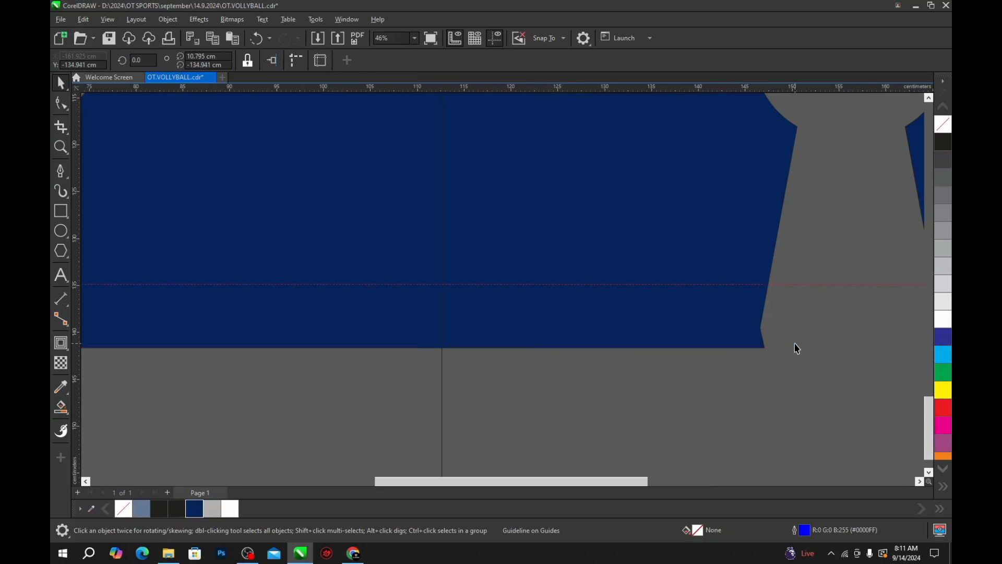
pyautogui.click(817, 346)
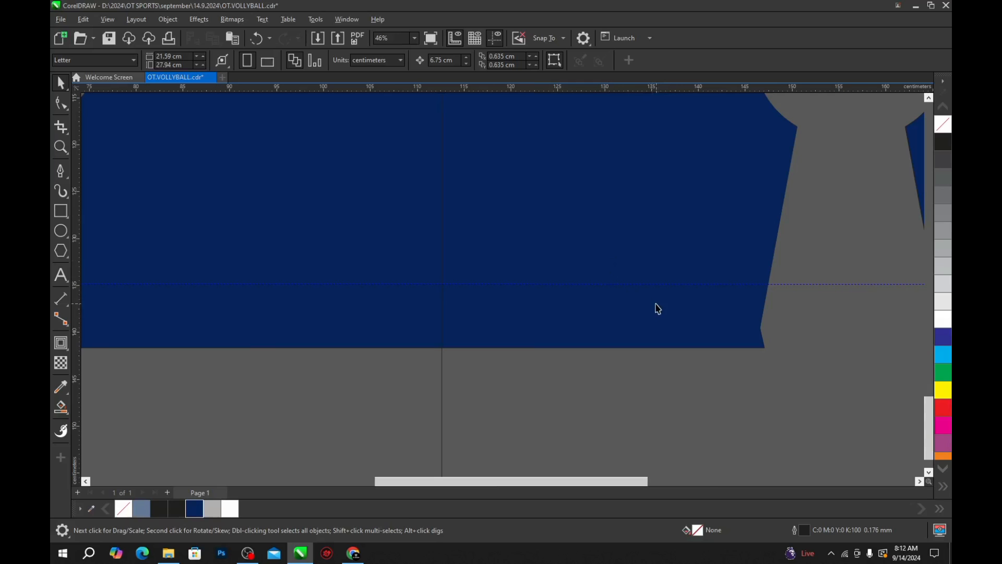
# Step: Place a copy of the front jersey's OT.DESIGN logo on the first shorts panel, beside the vertical line just above the guideline
pyautogui.scroll(-2, 522, 309)
pyautogui.scroll(2, 494, 293)
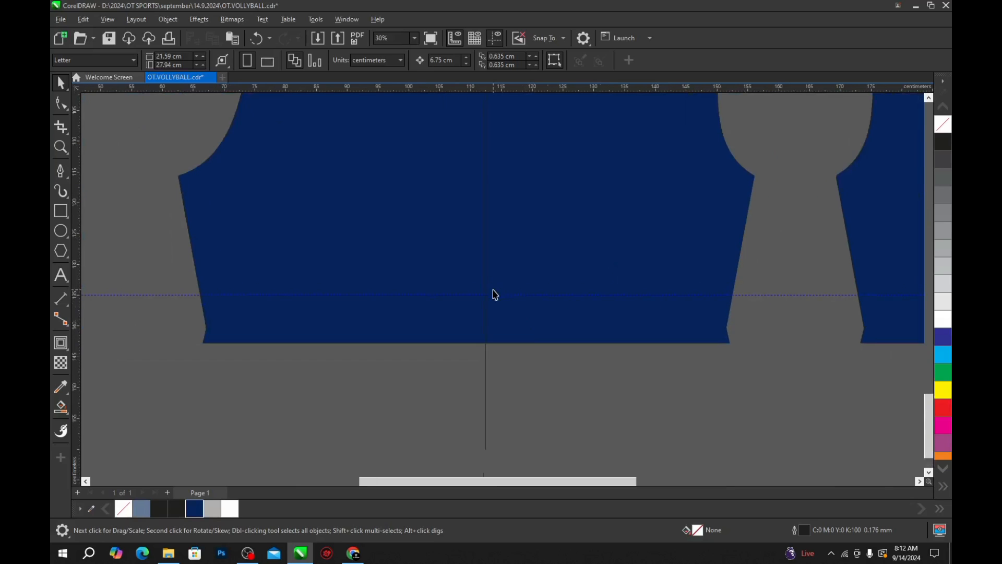
pyautogui.scroll(-3, 504, 351)
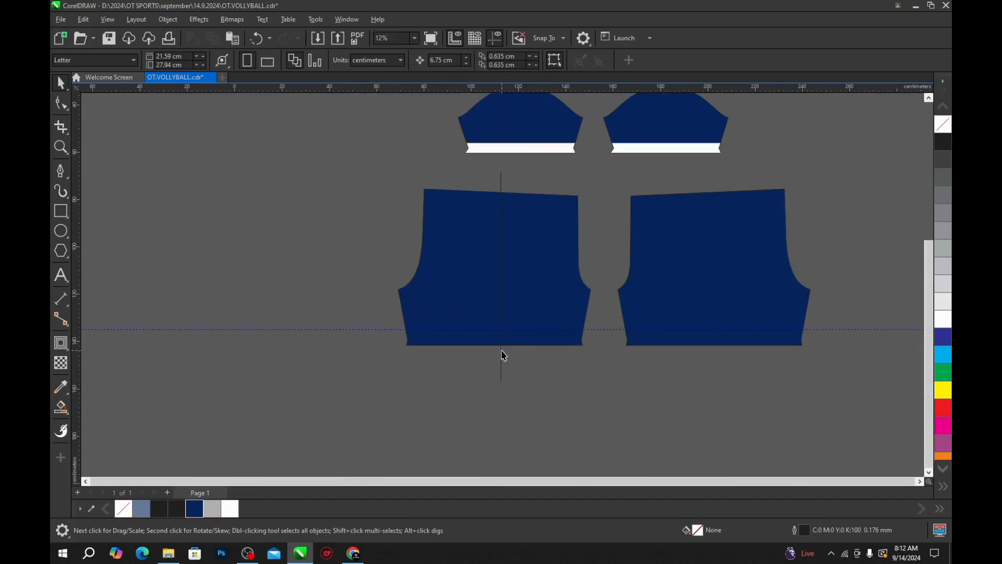
pyautogui.scroll(-2, 490, 297)
pyautogui.scroll(-2, 490, 312)
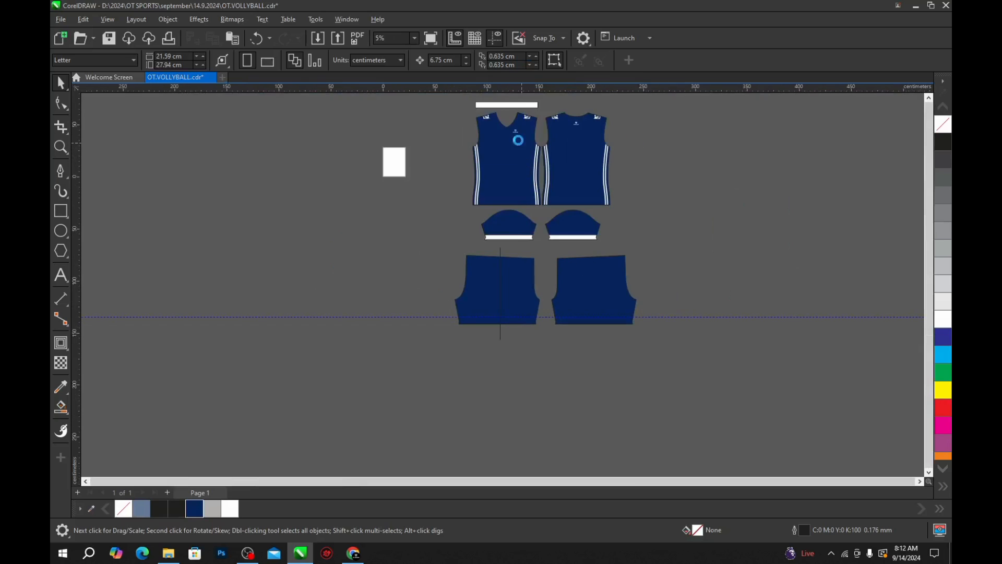
pyautogui.scroll(3, 518, 138)
pyautogui.keyDown('ctrl'); pyautogui.click(515, 128); pyautogui.keyUp('ctrl')
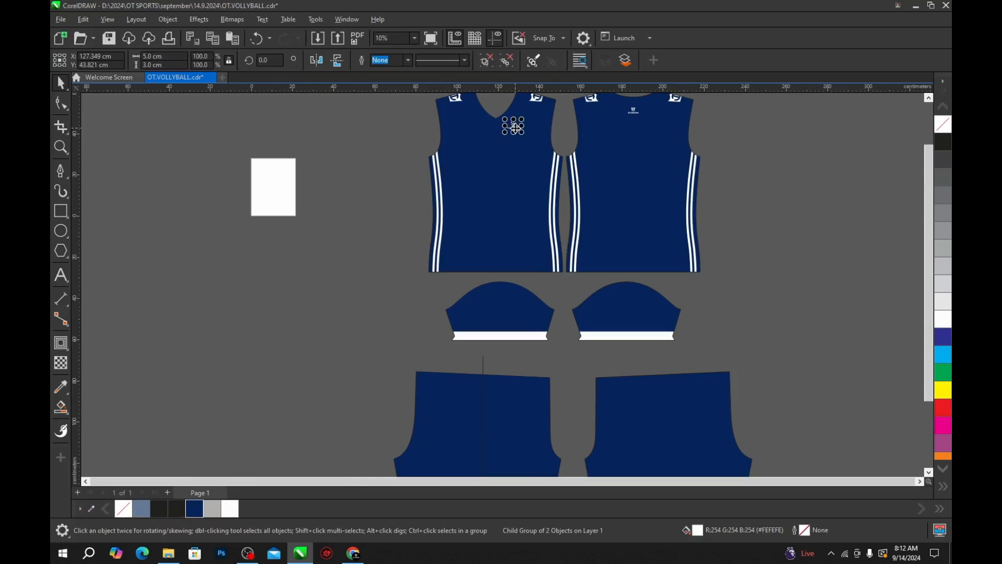
pyautogui.click(515, 128)
pyautogui.scroll(-1, 515, 129)
pyautogui.moveTo(515, 128); pyautogui.dragTo(514, 400)
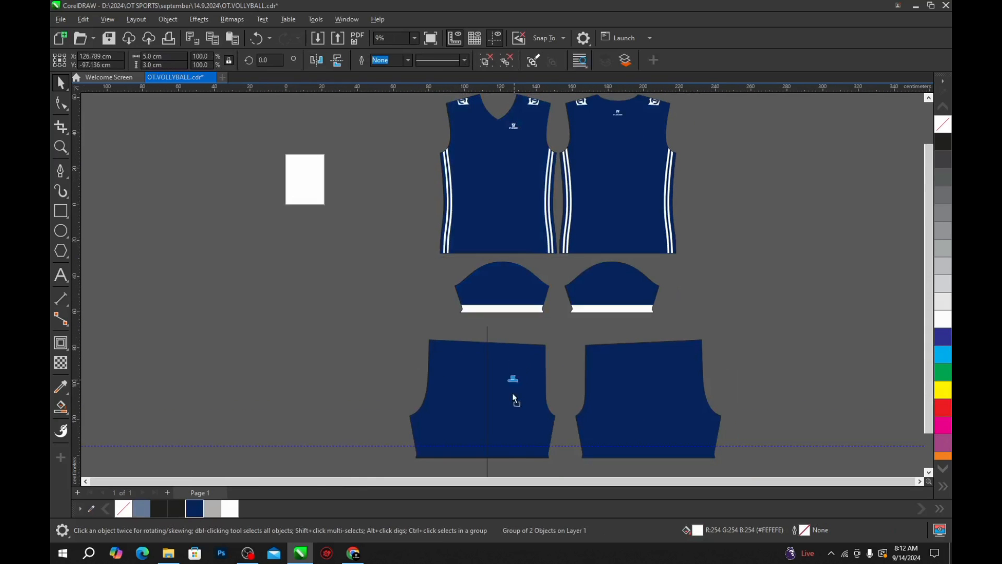
pyautogui.moveTo(496, 443); pyautogui.dragTo(496, 444)
# Step: Lower the copied OT.DESIGN logo so its lettering rests on the horizontal guideline beside the vertical line, and save the drawing
pyautogui.scroll(9, 493, 438)
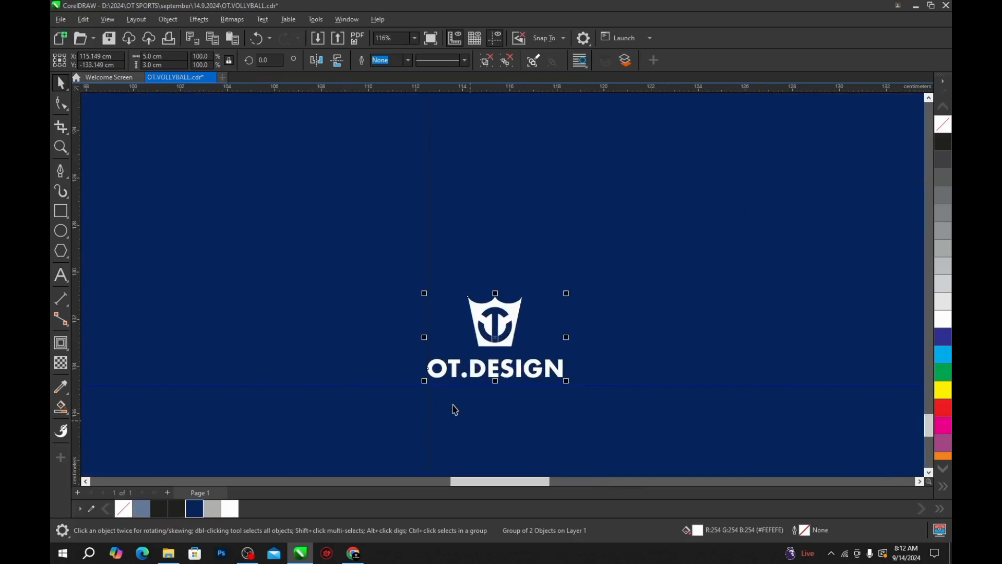
pyautogui.scroll(2, 440, 389)
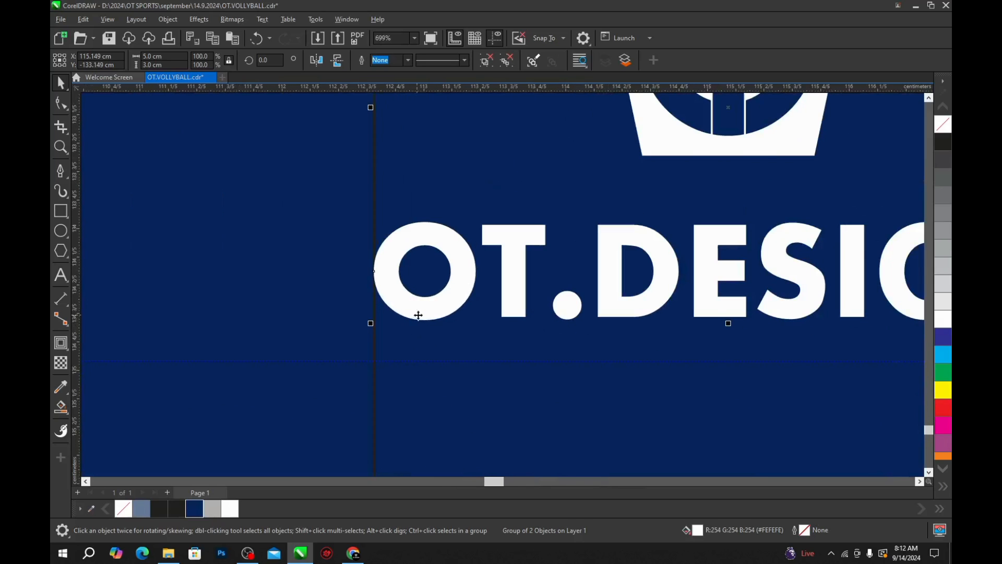
pyautogui.moveTo(418, 314); pyautogui.dragTo(424, 356)
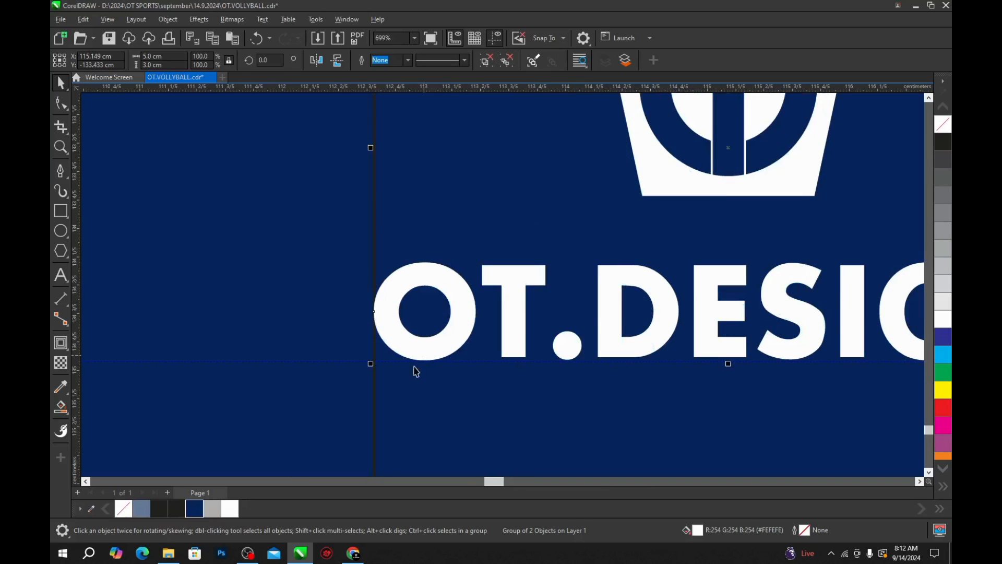
pyautogui.scroll(-2, 416, 369)
pyautogui.scroll(4, 658, 368)
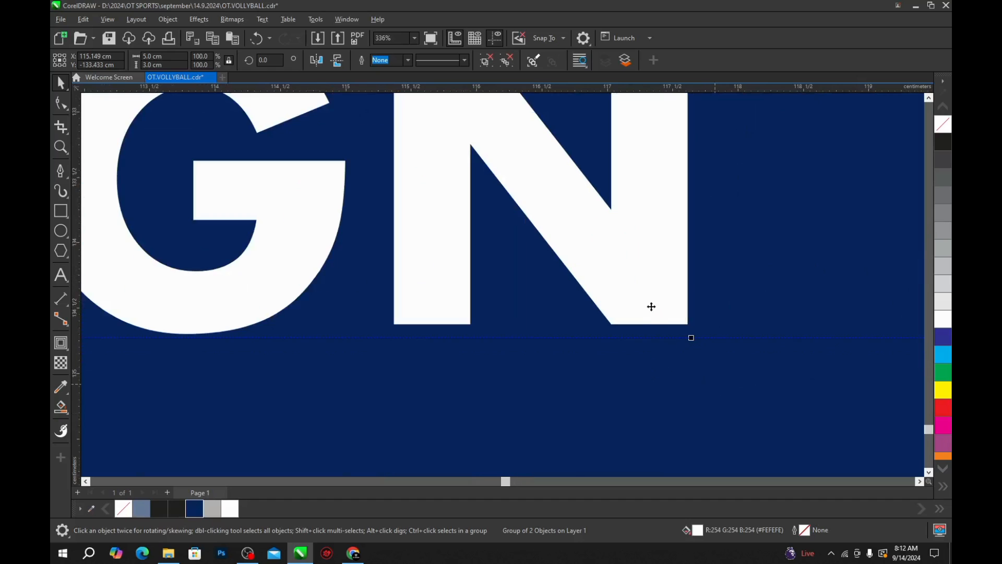
pyautogui.scroll(-4, 600, 303)
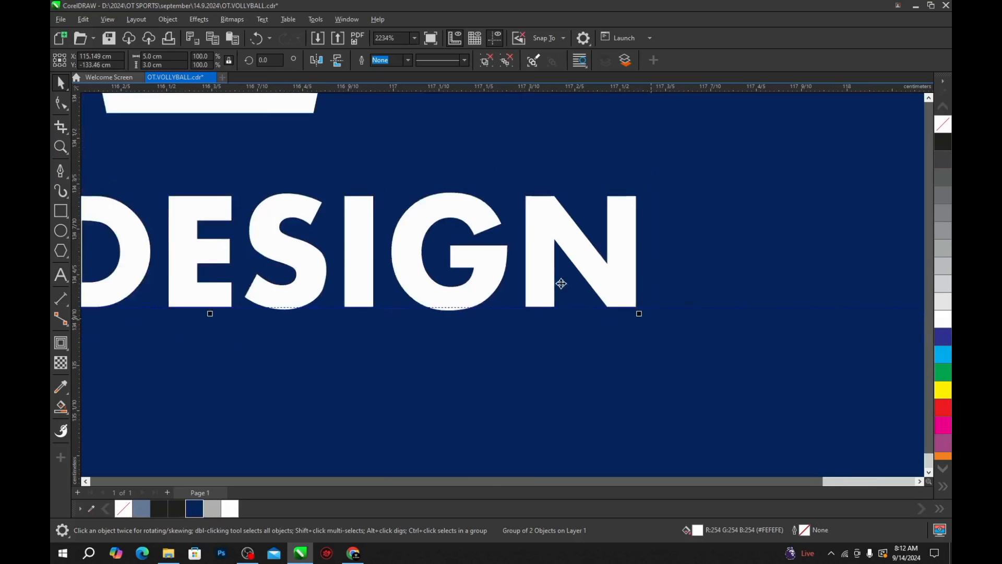
pyautogui.scroll(-6, 537, 300)
pyautogui.click(535, 407)
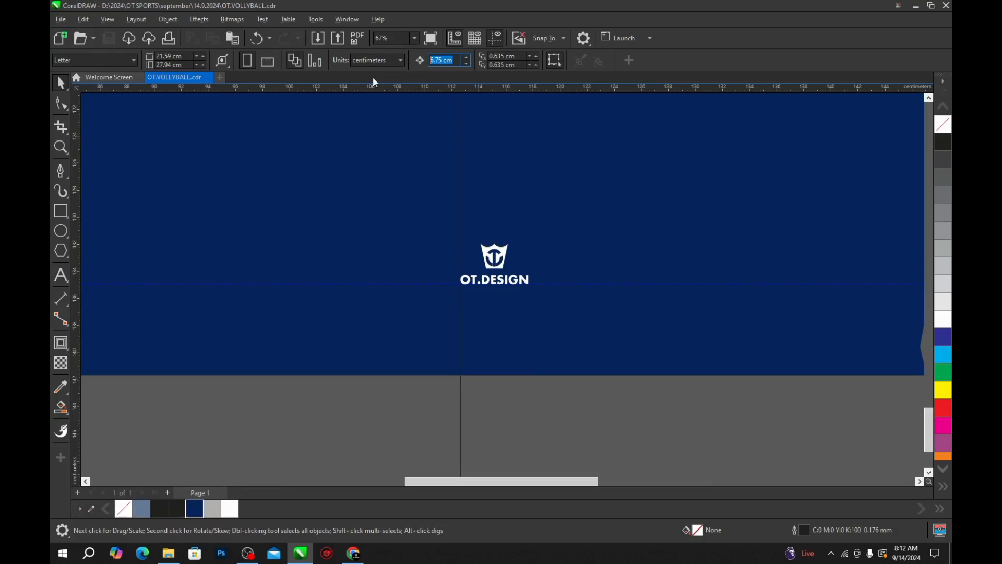
# Step: Set the nudge distance to 2 cm and move the first shorts panel's OT.DESIGN logo one nudge away from the vertical line toward the right
pyautogui.write('2')
pyautogui.press('Return')
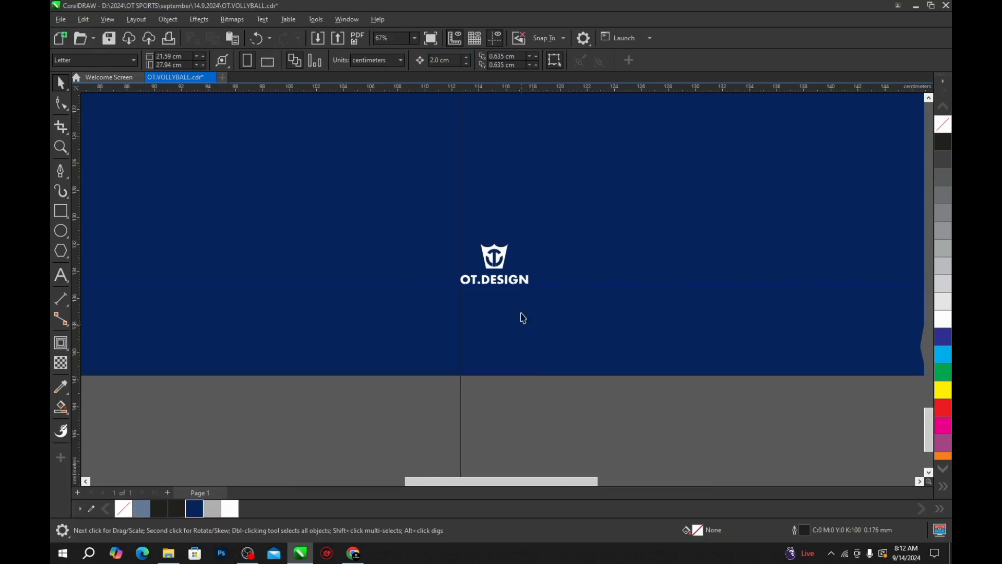
pyautogui.scroll(2, 509, 269)
pyautogui.click(497, 255)
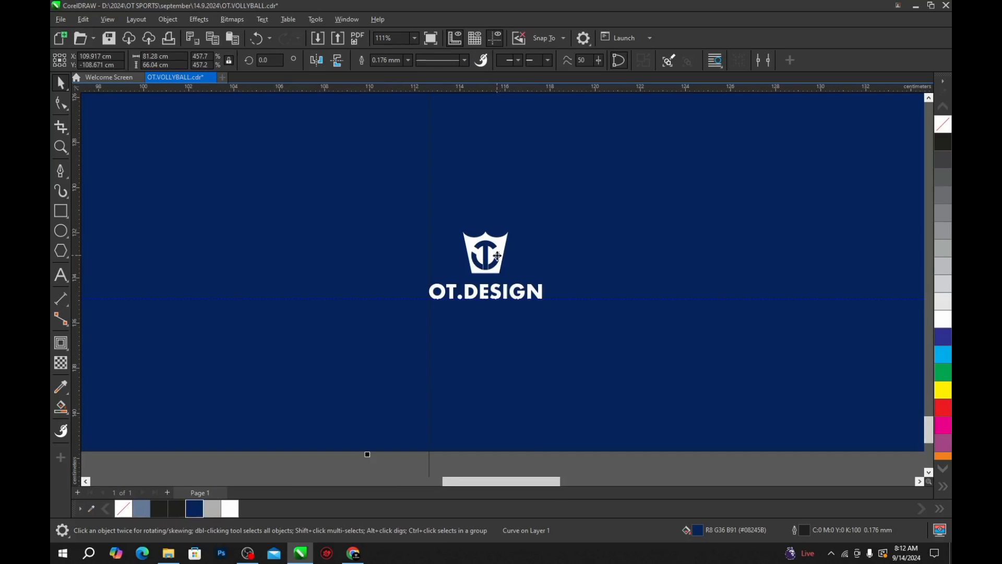
pyautogui.scroll(-2, 497, 256)
pyautogui.click(524, 432)
pyautogui.scroll(3, 490, 233)
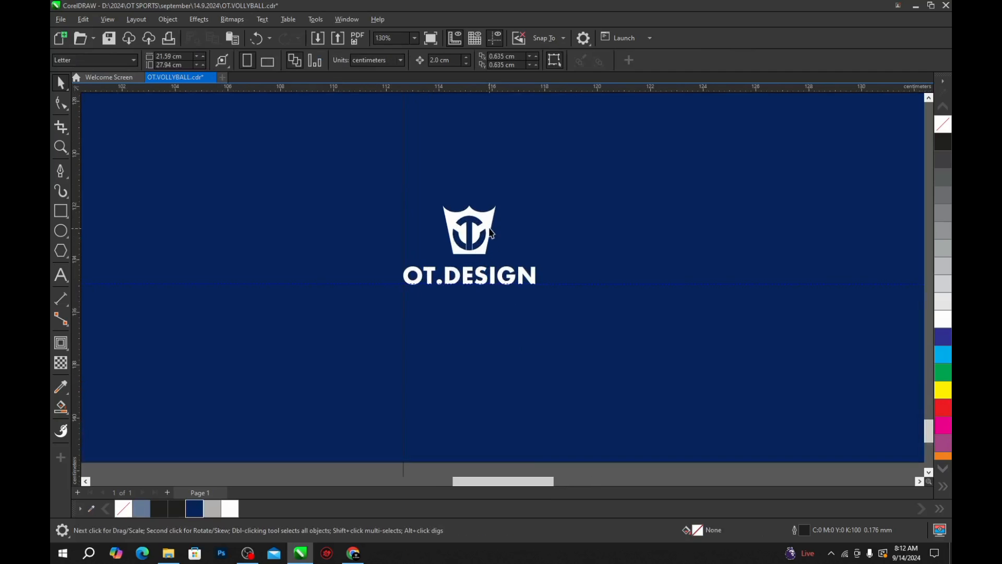
pyautogui.click(488, 220)
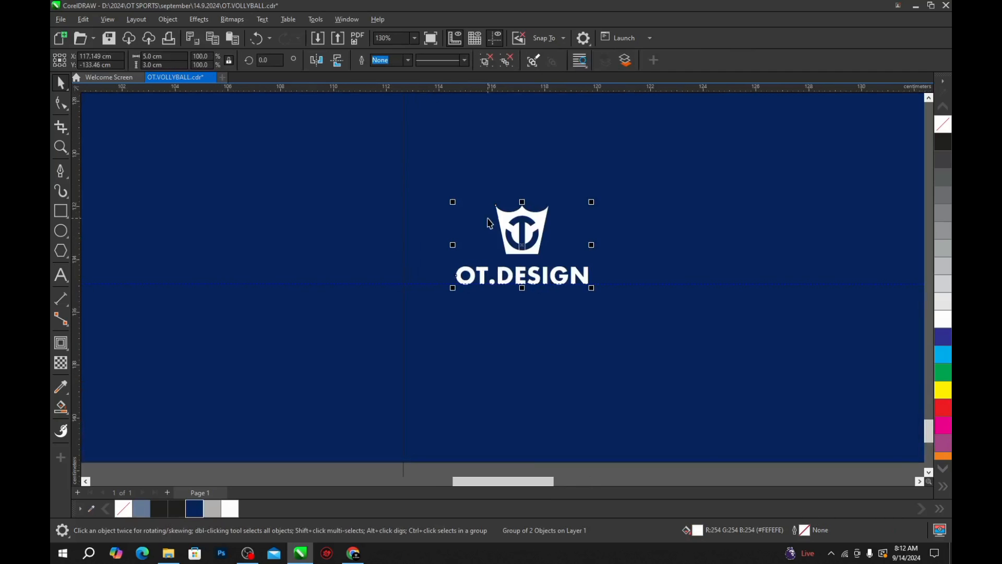
pyautogui.scroll(-3, 488, 423)
pyautogui.click(467, 397)
# Step: Delete the vertical line and the horizontal guideline used to position the shorts logo, and save the drawing
pyautogui.scroll(-2, 418, 324)
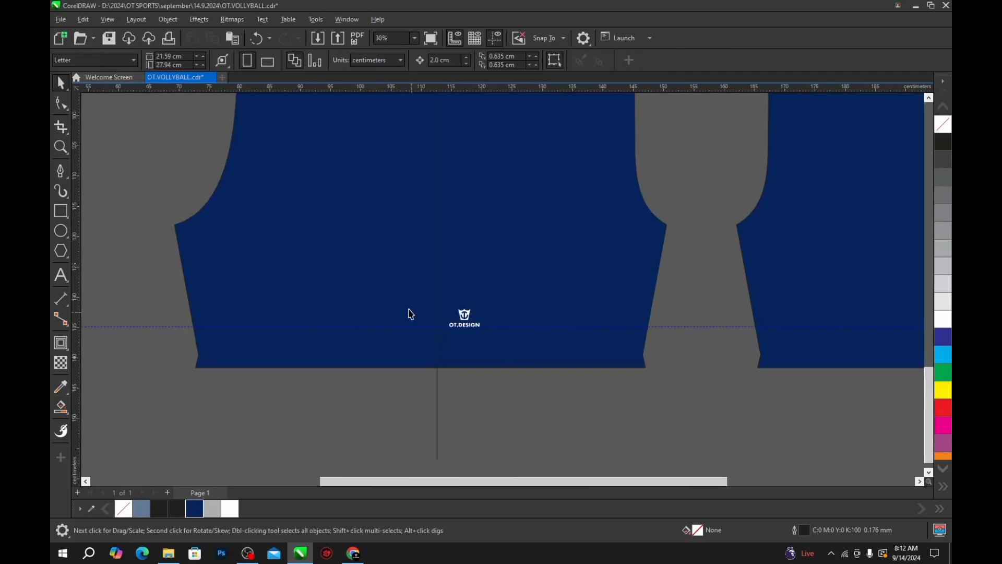
pyautogui.scroll(-1, 498, 383)
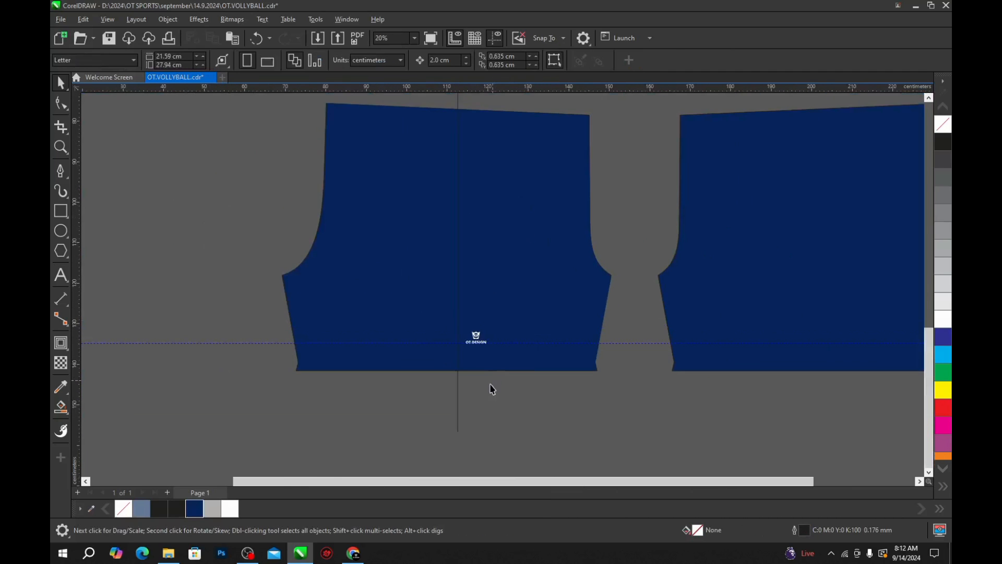
pyautogui.click(459, 400)
pyautogui.press('Delete')
pyautogui.click(609, 344)
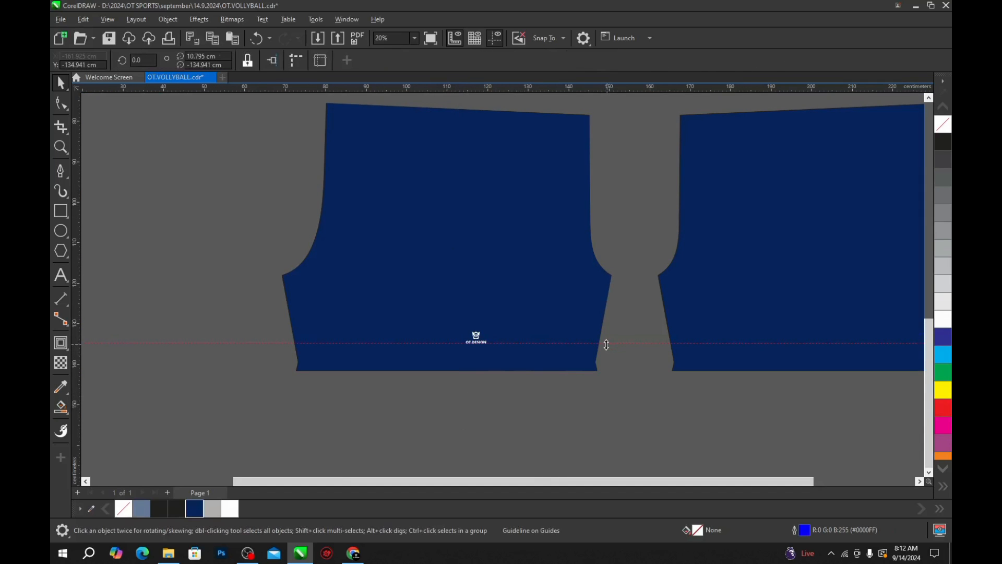
pyautogui.press('Delete')
pyautogui.scroll(-2, 421, 363)
pyautogui.moveTo(393, 378); pyautogui.dragTo(506, 313)
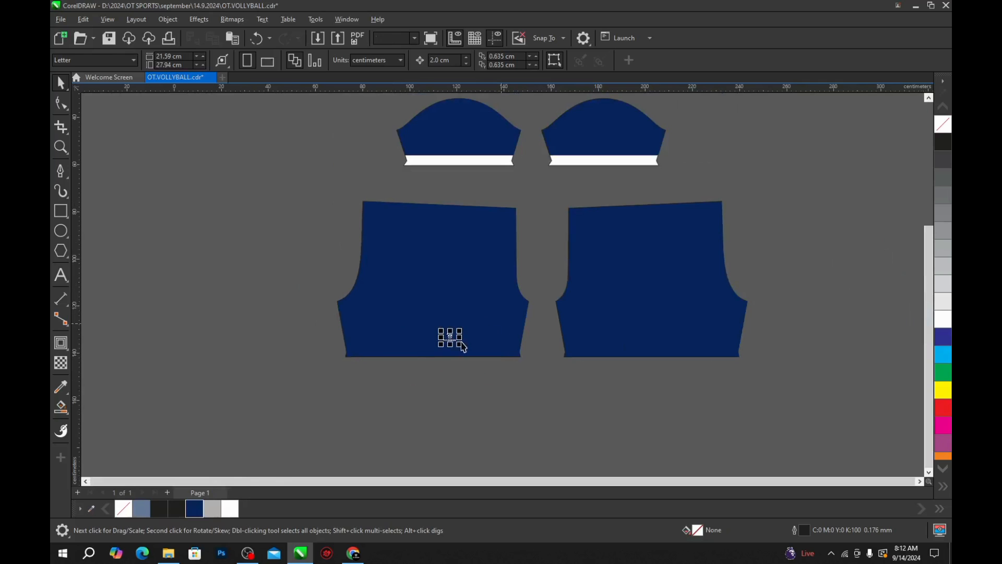
pyautogui.scroll(2, 464, 347)
pyautogui.click(496, 323)
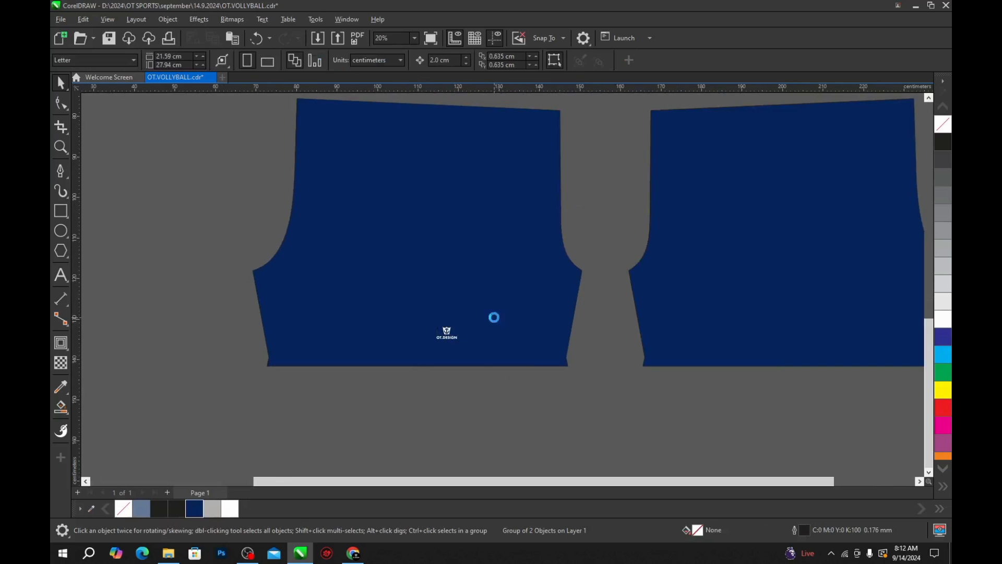
pyautogui.click(467, 410)
pyautogui.scroll(-2, 403, 342)
pyautogui.hotkey('ctrl', 's')
pyautogui.scroll(-1, 416, 337)
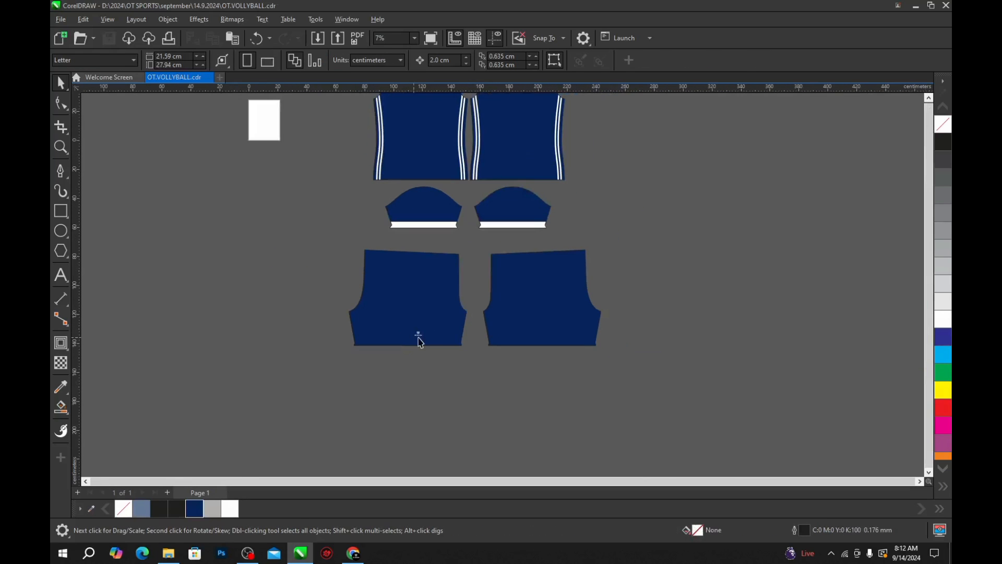
# Step: Examine the full kit layout, checking the shorts logo, the jerseys' side stripes and the shoulder emblems
pyautogui.scroll(2, 416, 339)
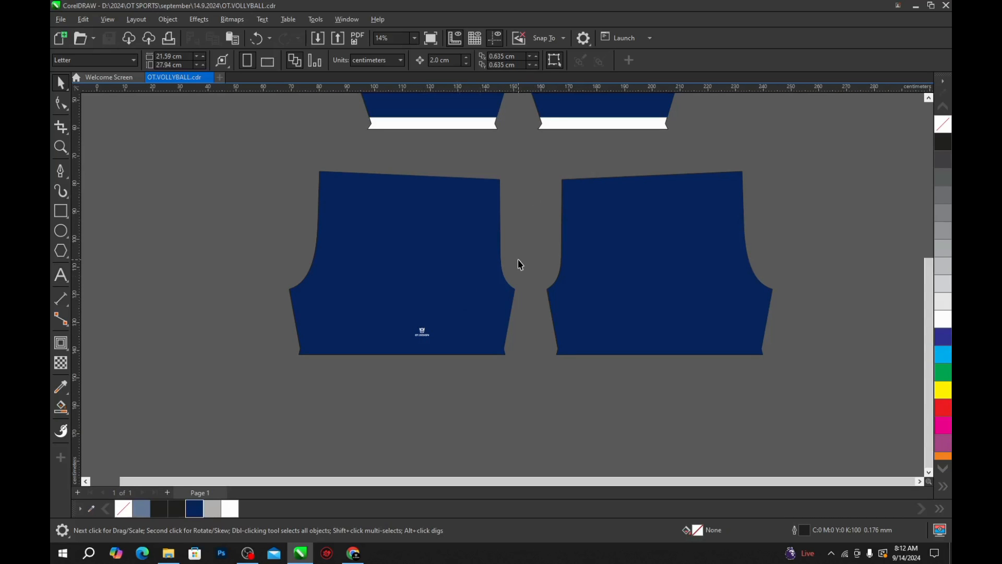
pyautogui.scroll(-2, 473, 322)
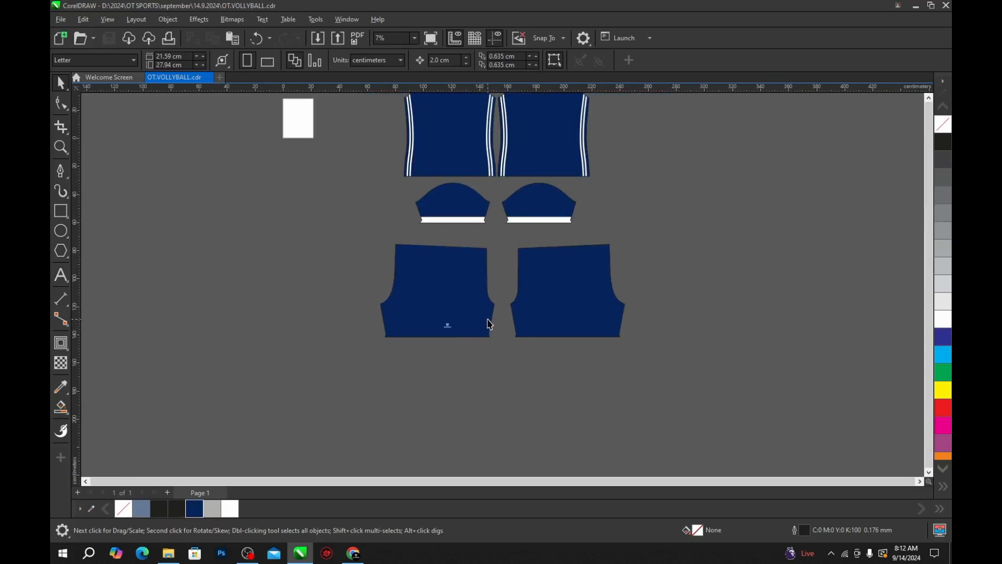
pyautogui.scroll(-1, 491, 325)
pyautogui.scroll(1, 509, 191)
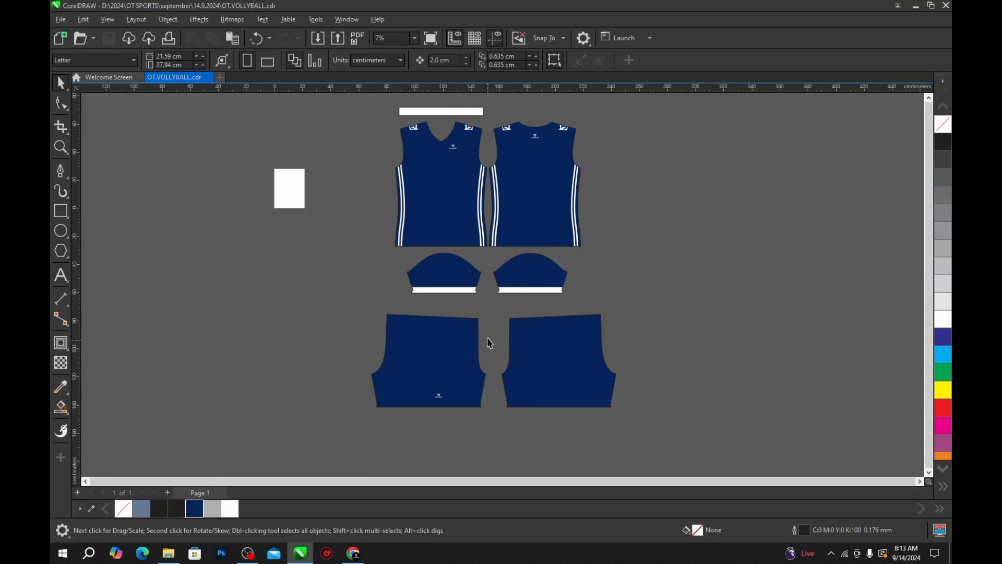
pyautogui.scroll(1, 544, 302)
pyautogui.scroll(-1, 532, 336)
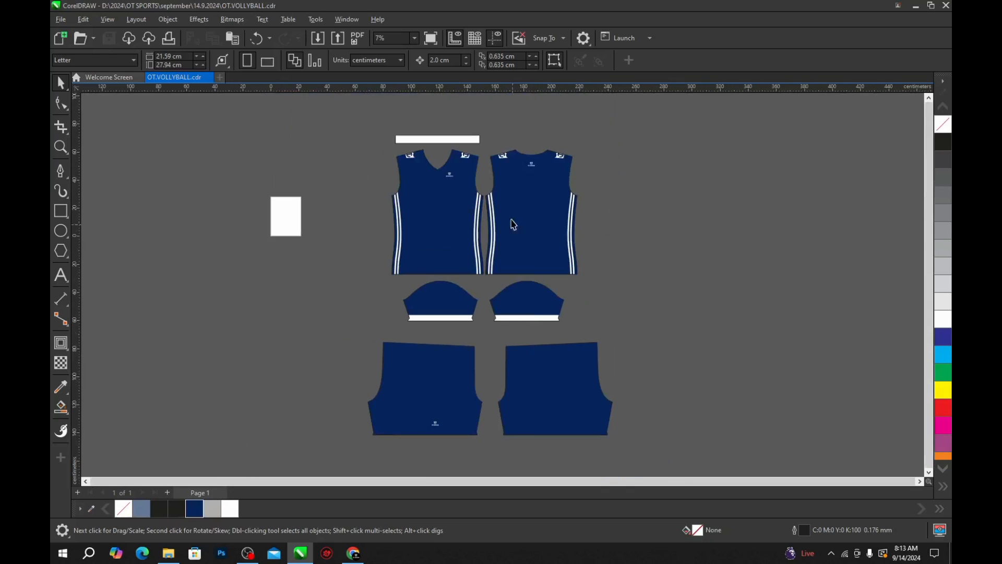
pyautogui.scroll(2, 514, 225)
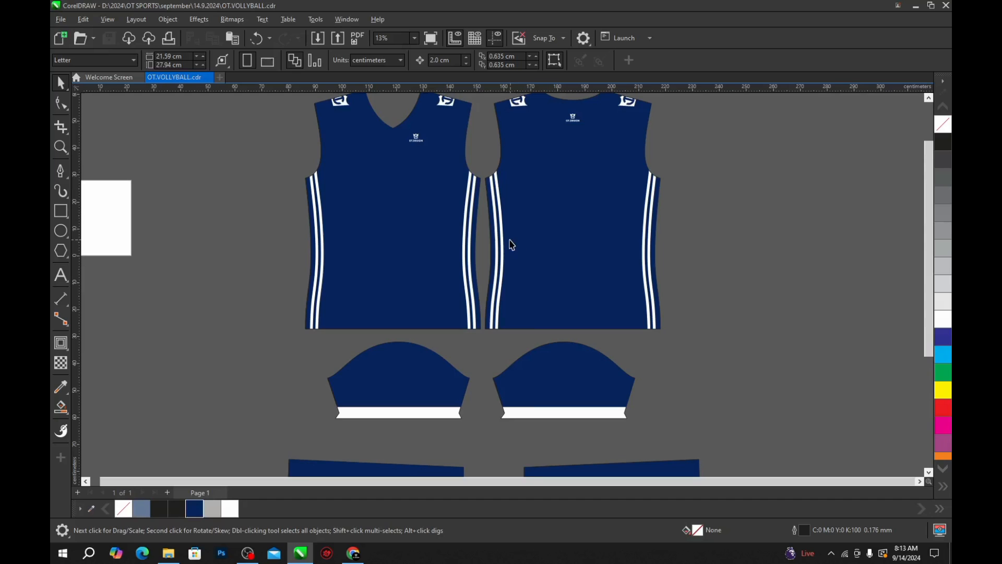
pyautogui.scroll(2, 498, 248)
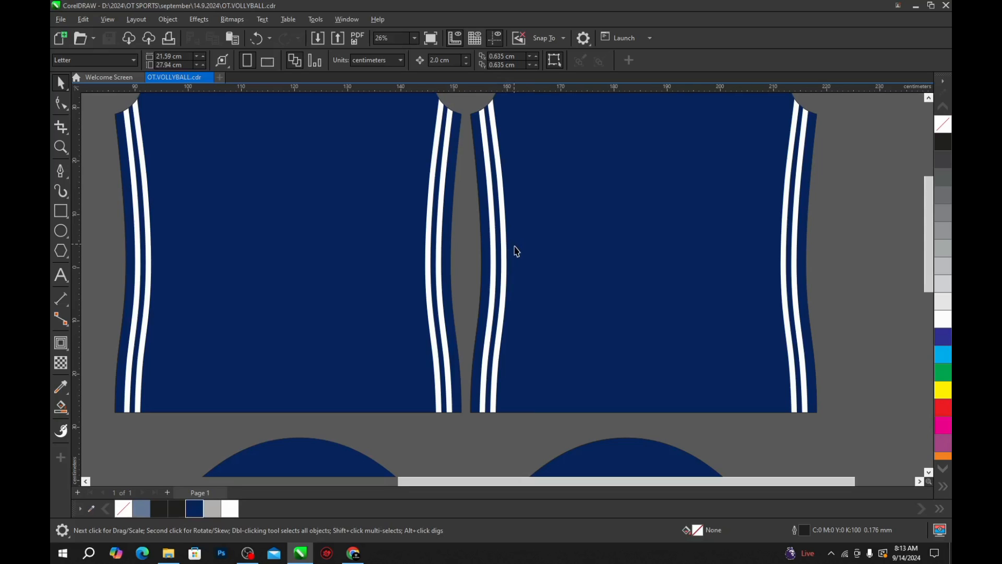
pyautogui.scroll(-2, 516, 252)
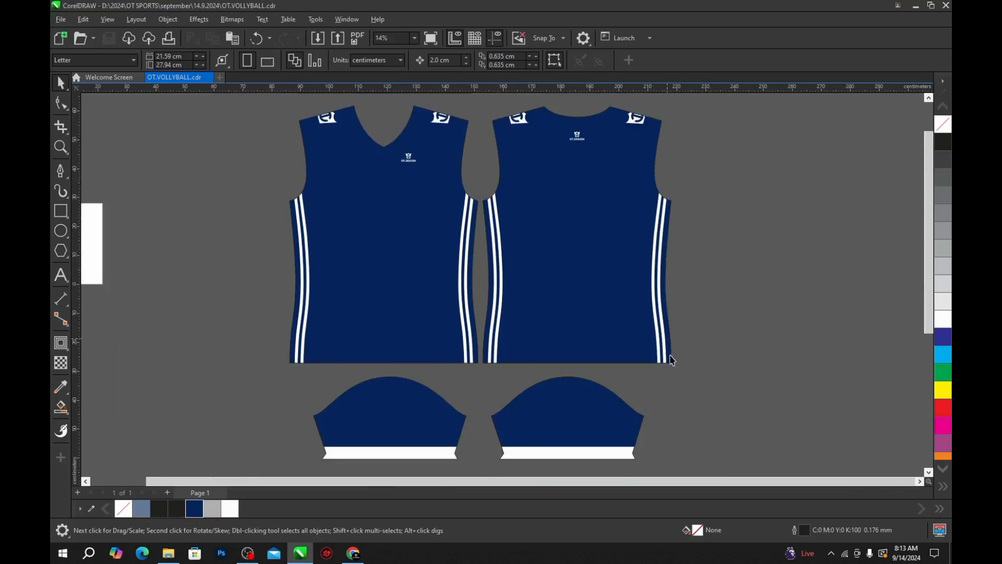
pyautogui.scroll(2, 665, 273)
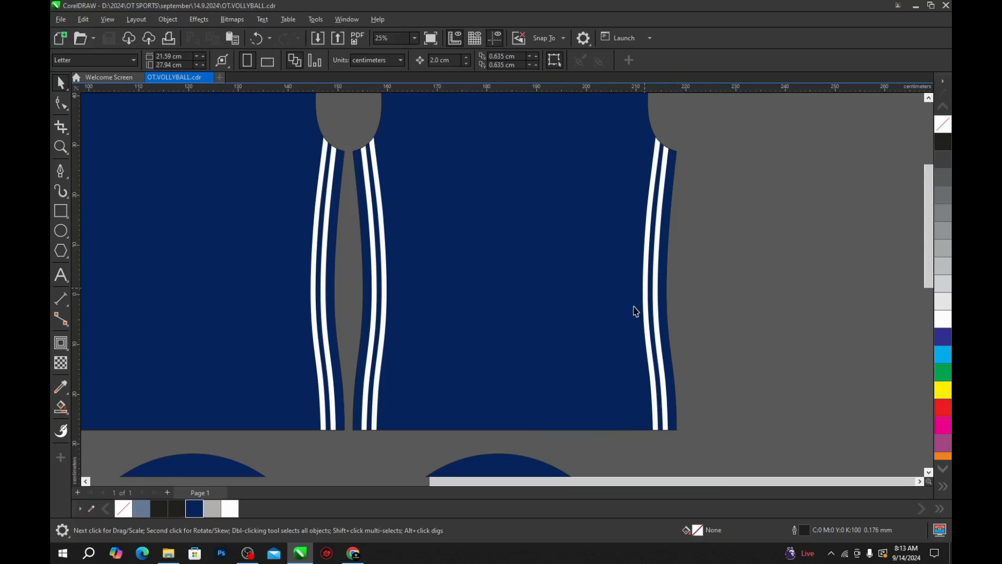
pyautogui.scroll(-2, 635, 311)
pyautogui.scroll(1, 617, 230)
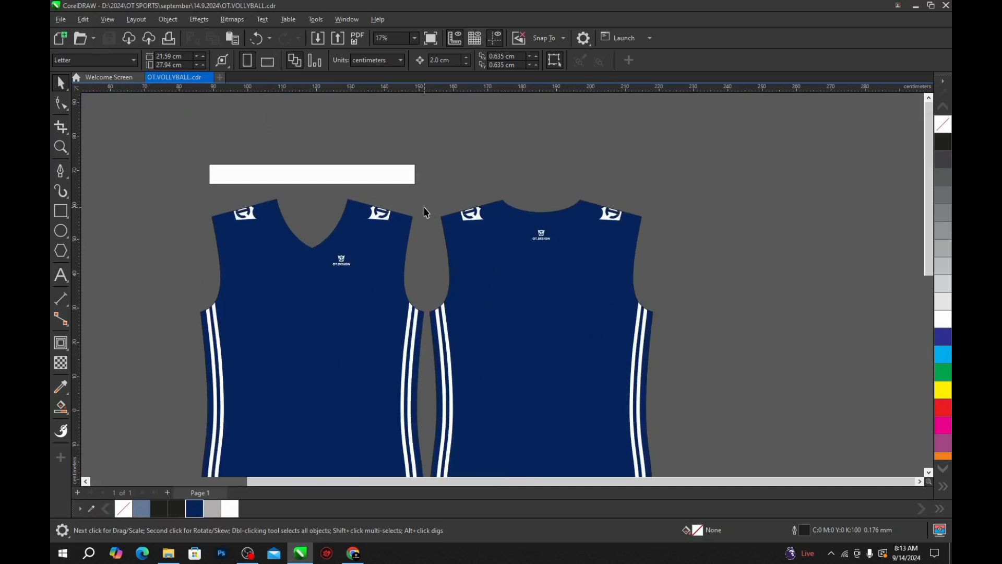
pyautogui.scroll(3, 424, 212)
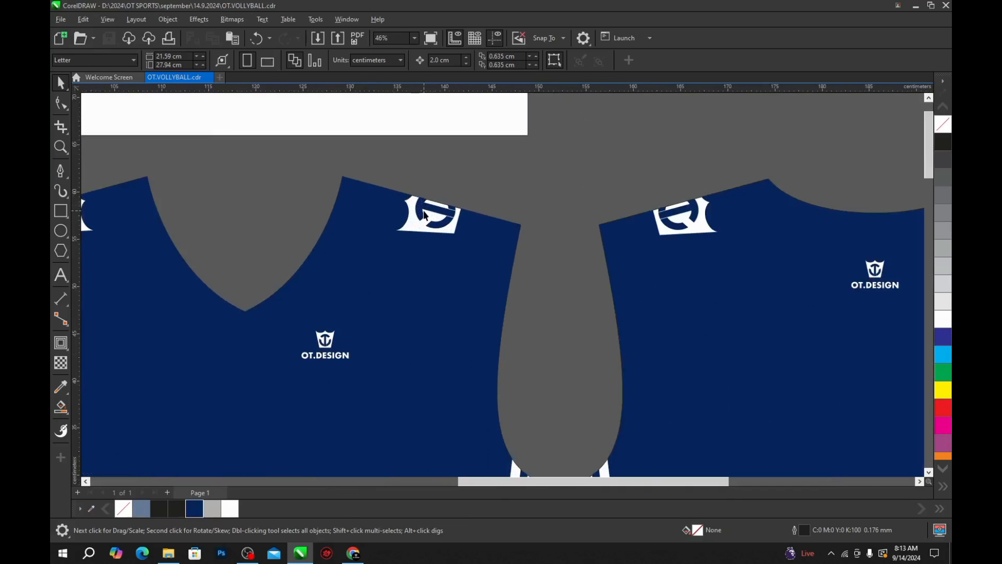
pyautogui.scroll(-2, 424, 214)
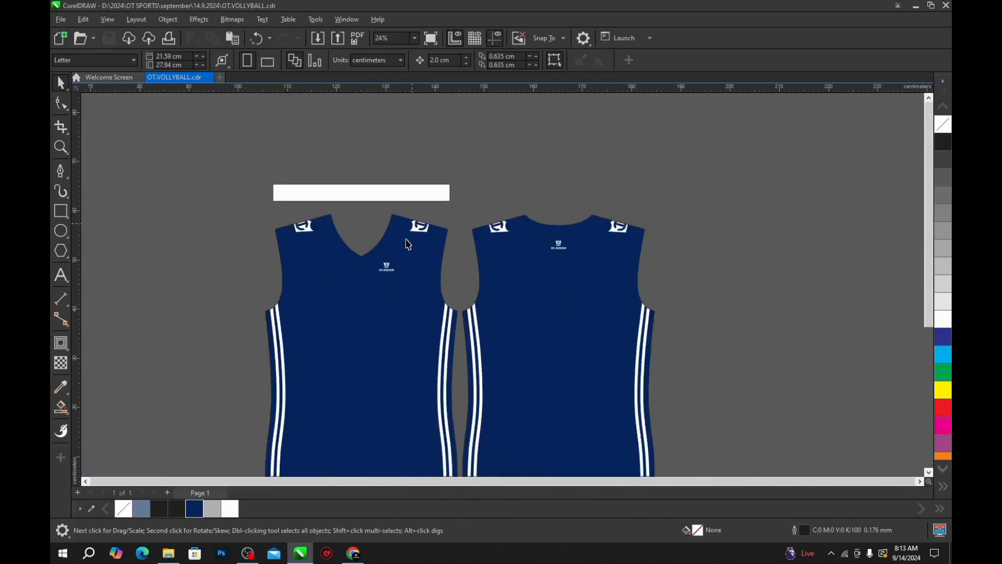
pyautogui.scroll(-1, 408, 244)
pyautogui.scroll(3, 411, 241)
pyautogui.scroll(-3, 411, 239)
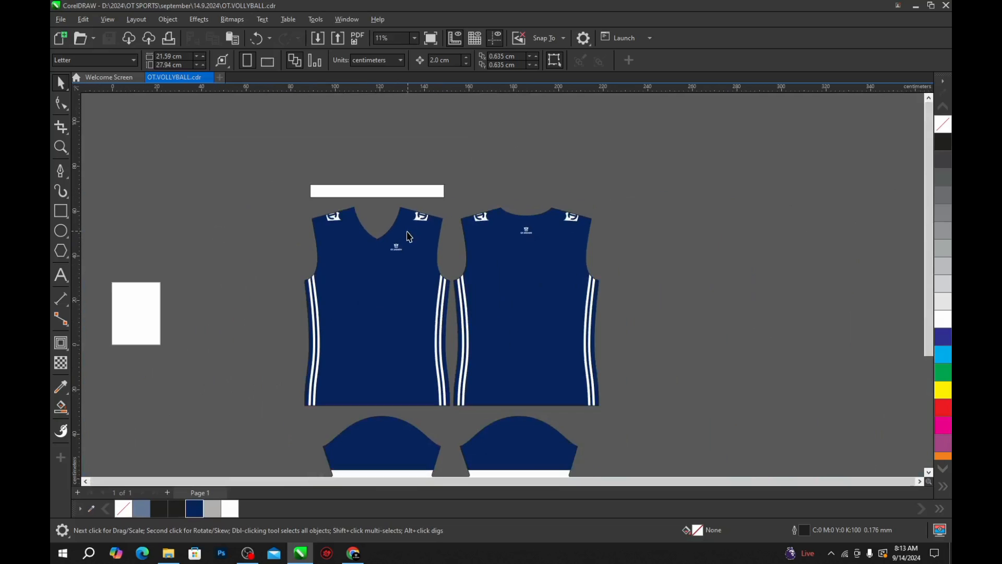
pyautogui.scroll(-1, 478, 192)
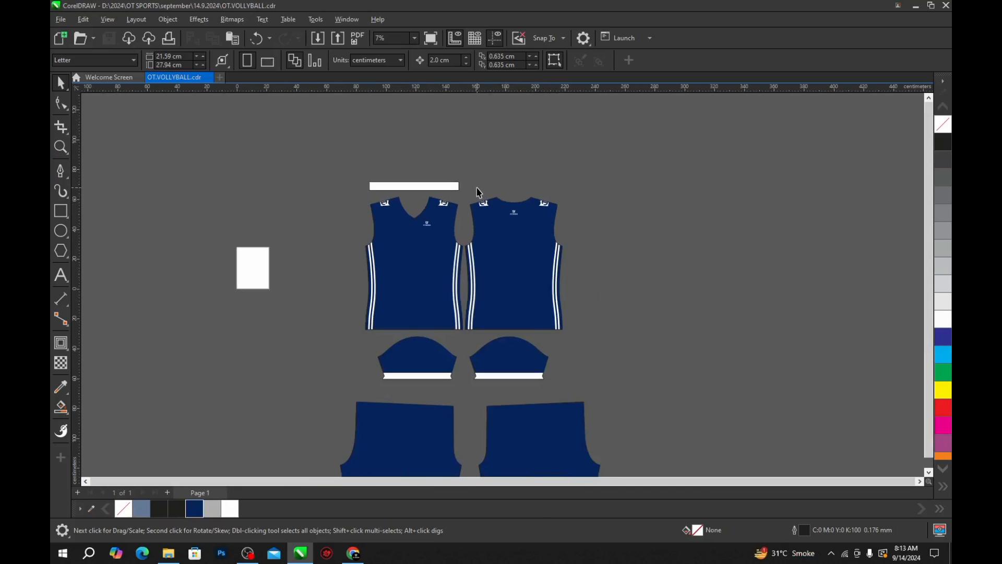
pyautogui.scroll(-1, 477, 199)
pyautogui.scroll(2, 473, 240)
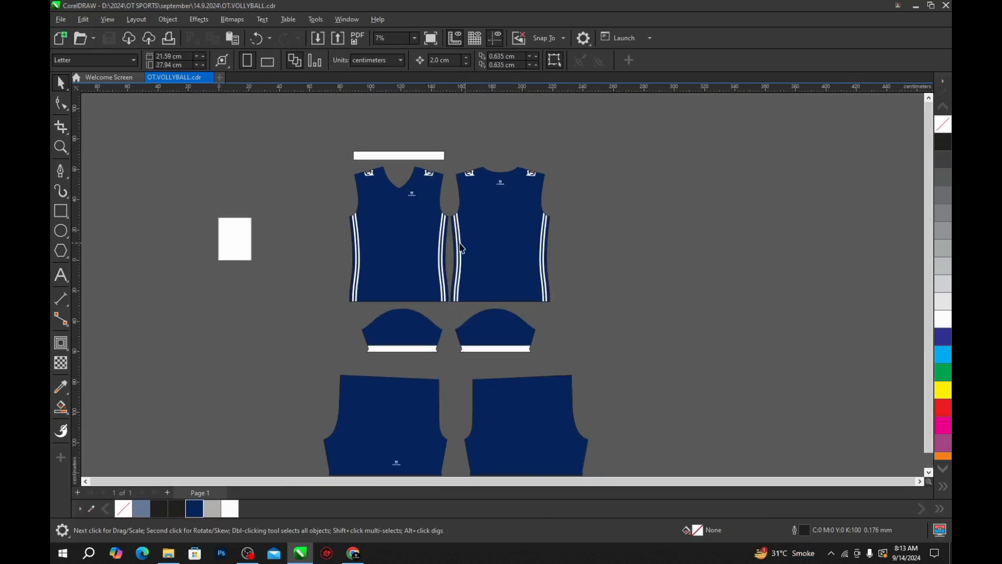
pyautogui.scroll(1, 497, 219)
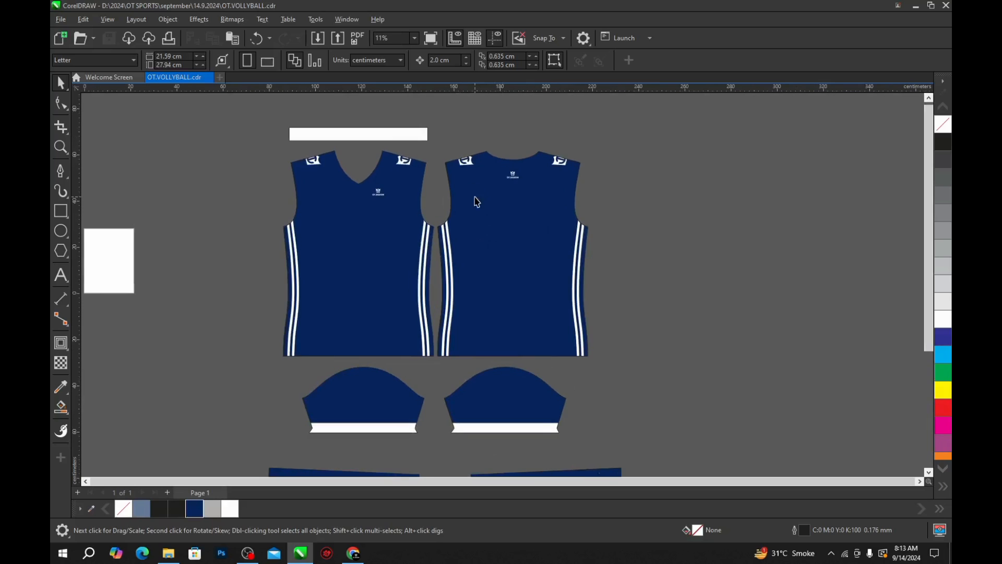
pyautogui.moveTo(354, 552)
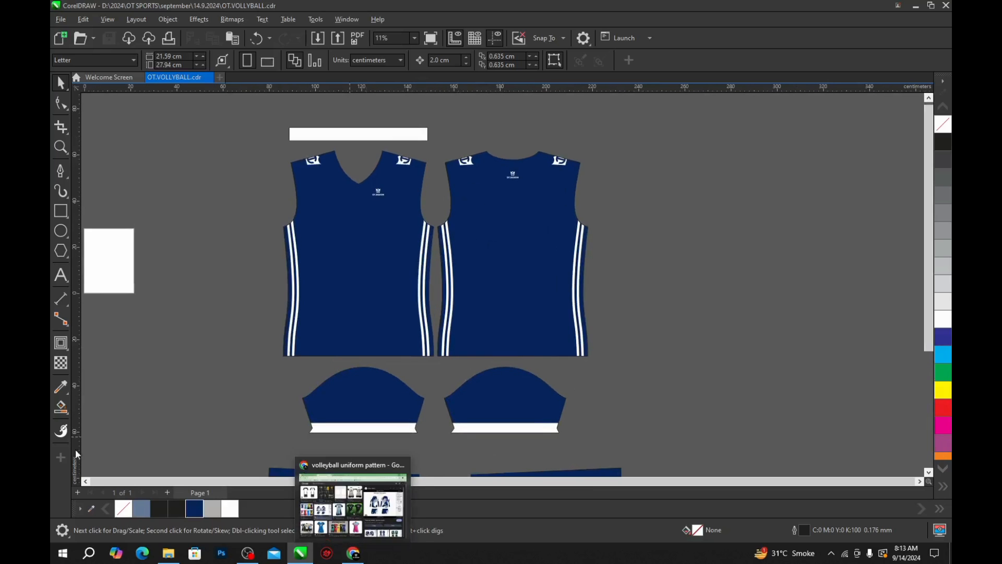
# Step: Add the number 15 as white, center-aligned text in the middle of the front jersey
pyautogui.click(60, 275)
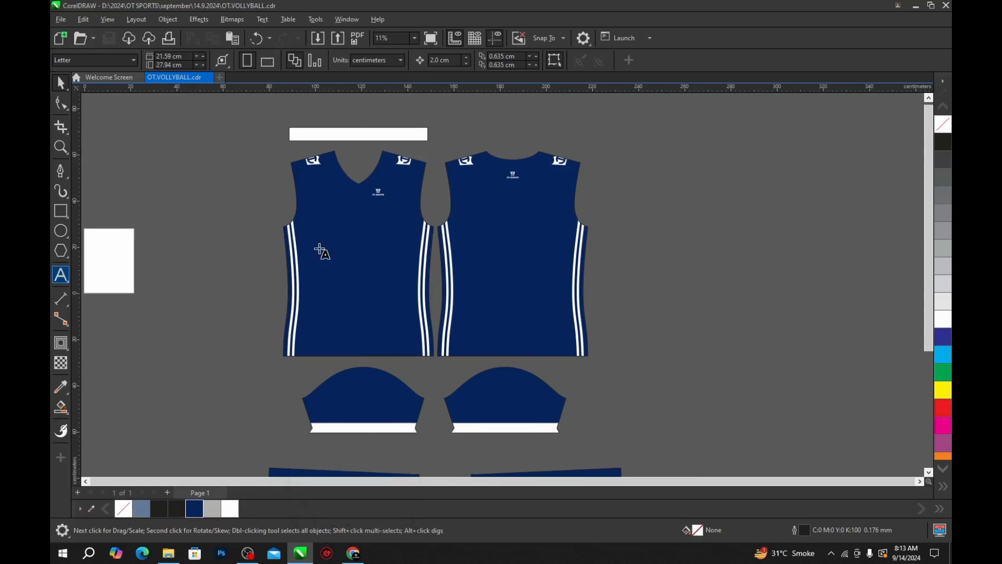
pyautogui.scroll(1, 358, 241)
pyautogui.click(359, 242)
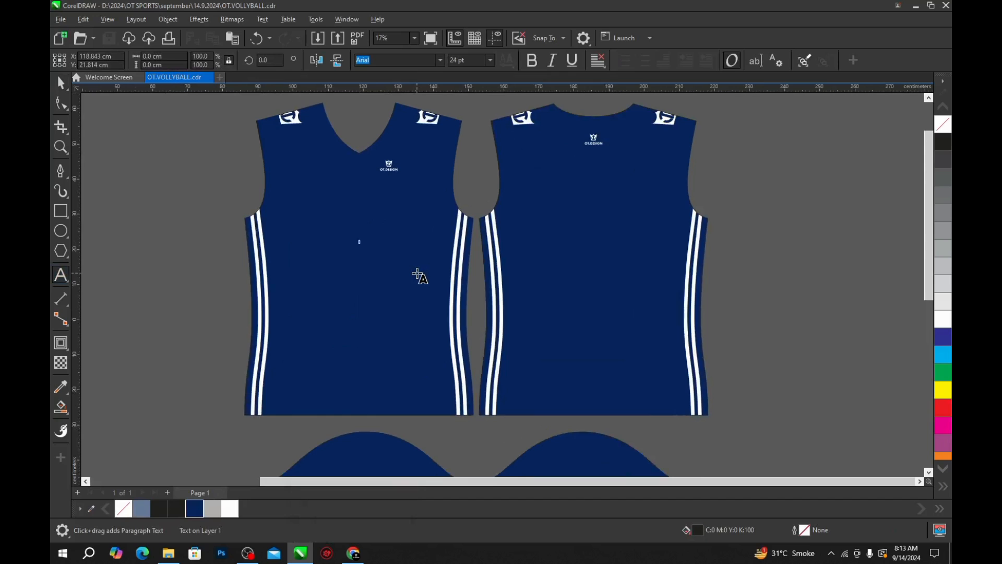
pyautogui.write('15')
pyautogui.hotkey('ctrl', 'space')
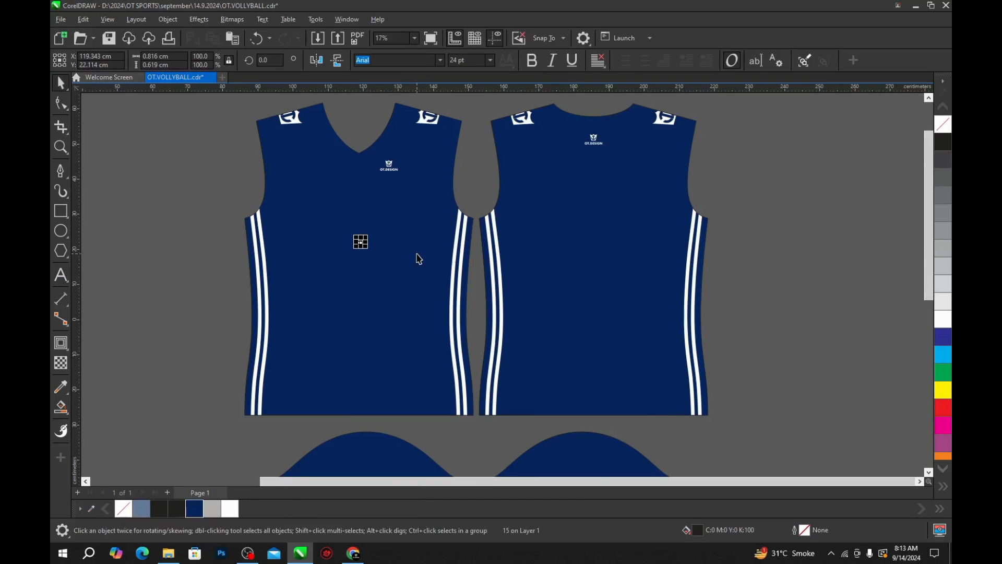
pyautogui.click(943, 319)
pyautogui.click(600, 61)
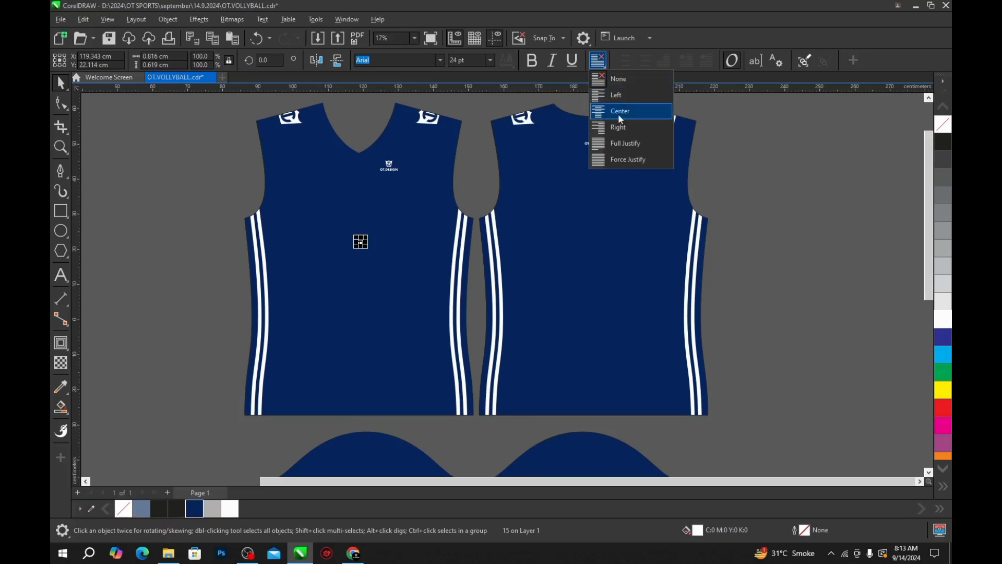
pyautogui.click(618, 114)
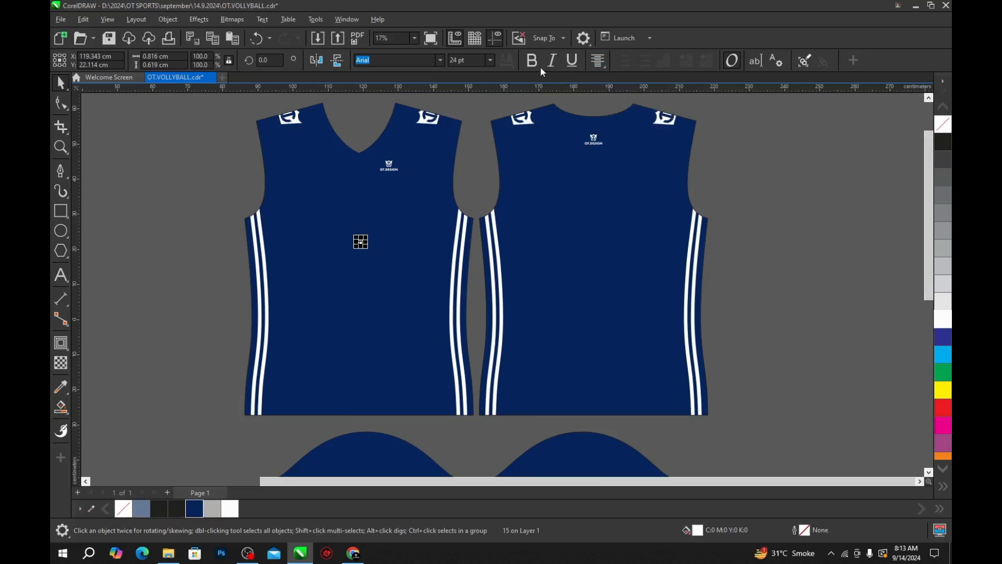
# Step: Set the height of the front jersey number to 10 cm, keeping its proportions
pyautogui.click(178, 65)
pyautogui.write('10')
pyautogui.press('Return')
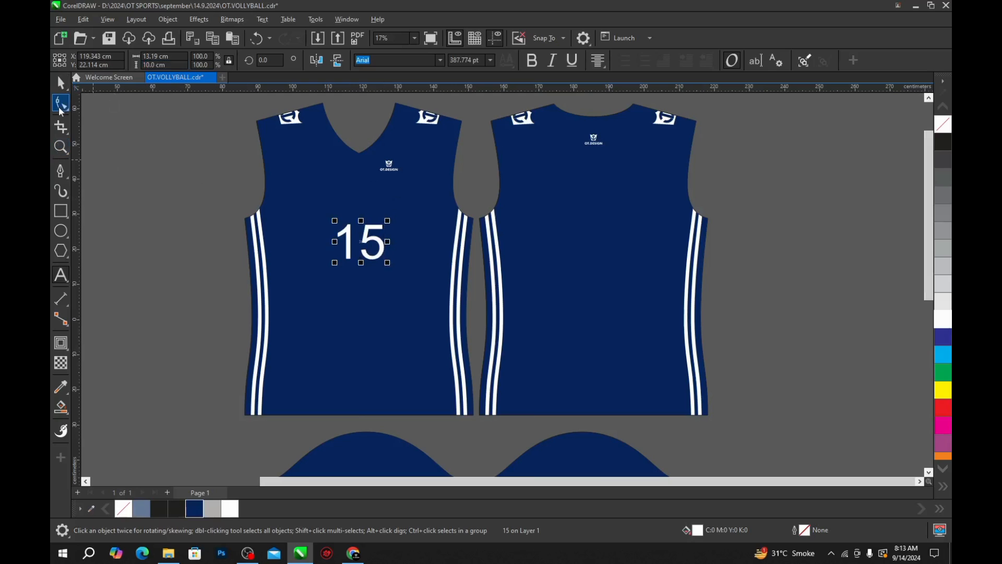
# Step: Change the font of the front jersey number 15 to Athletico Sharp
pyautogui.scroll(1, 232, 220)
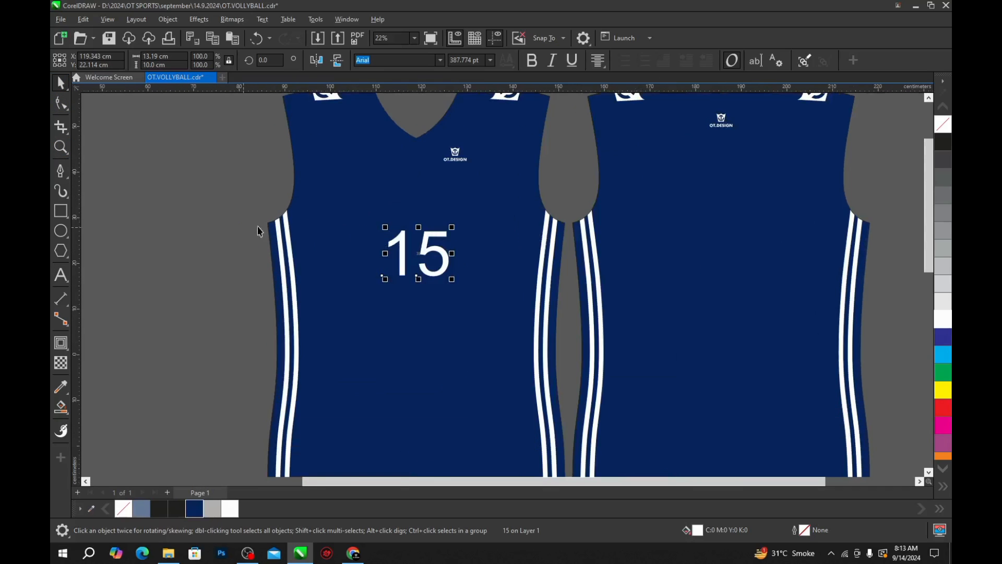
pyautogui.scroll(1, 302, 230)
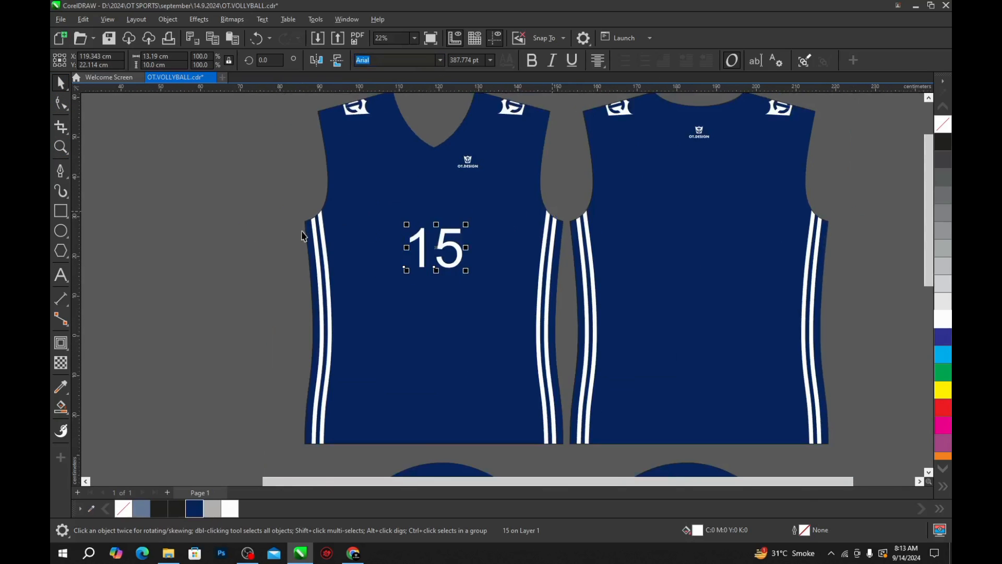
pyautogui.click(438, 61)
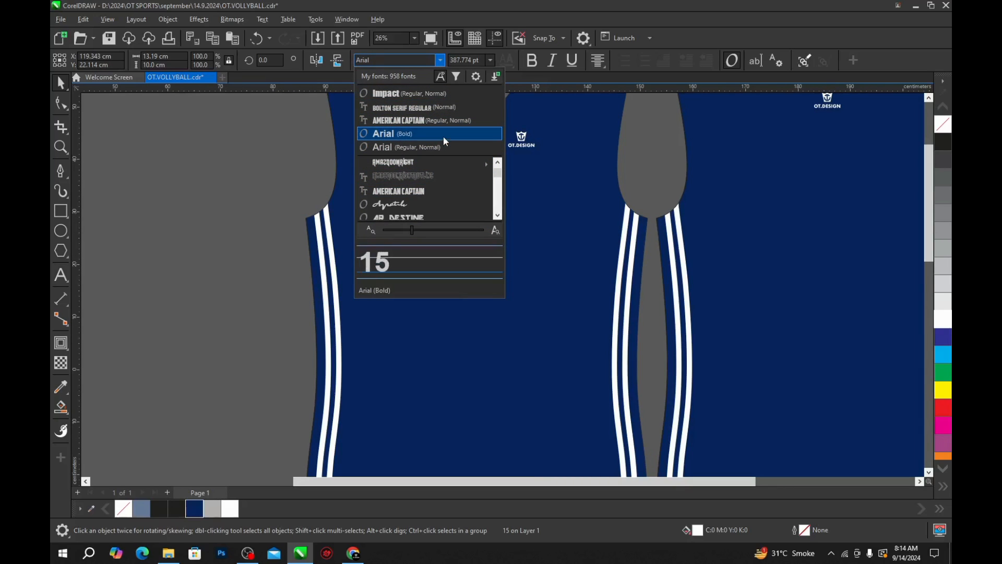
pyautogui.click(499, 216)
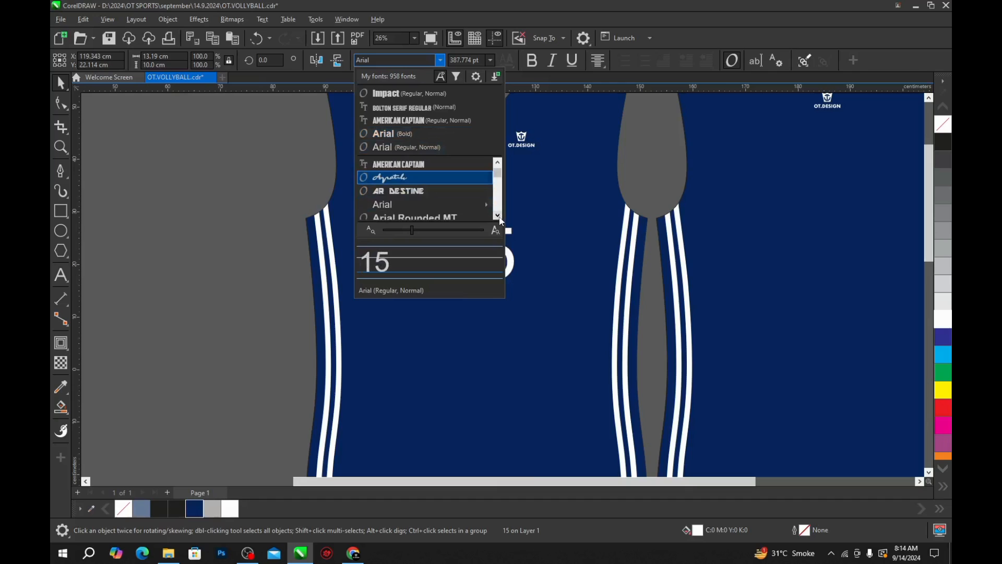
pyautogui.click(498, 215)
pyautogui.click(499, 216)
pyautogui.click(498, 216)
pyautogui.click(498, 215)
pyautogui.click(498, 215)
pyautogui.click(499, 215)
pyautogui.click(498, 215)
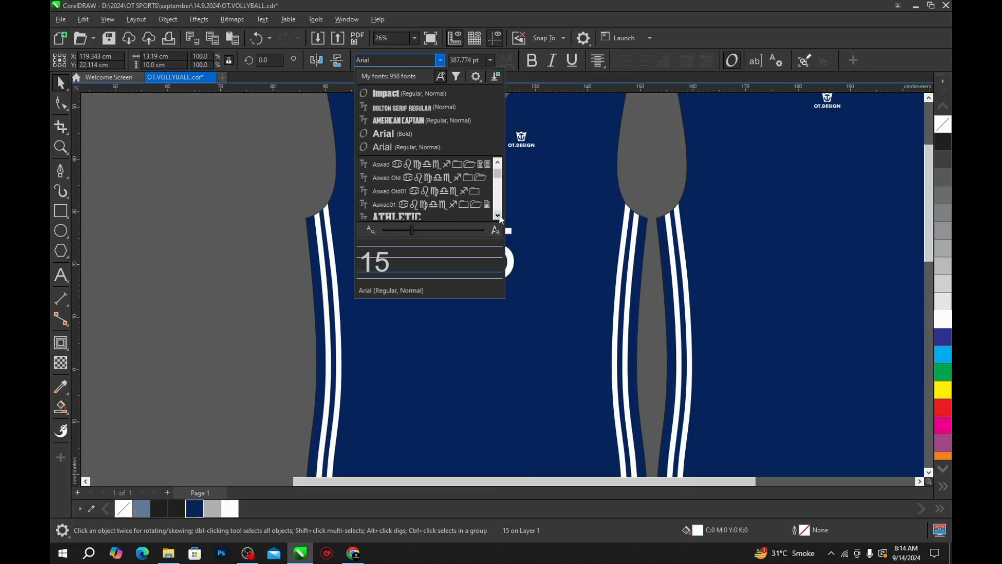
pyautogui.click(498, 216)
pyautogui.click(499, 215)
pyautogui.click(498, 215)
pyautogui.click(498, 215)
pyautogui.click(498, 215)
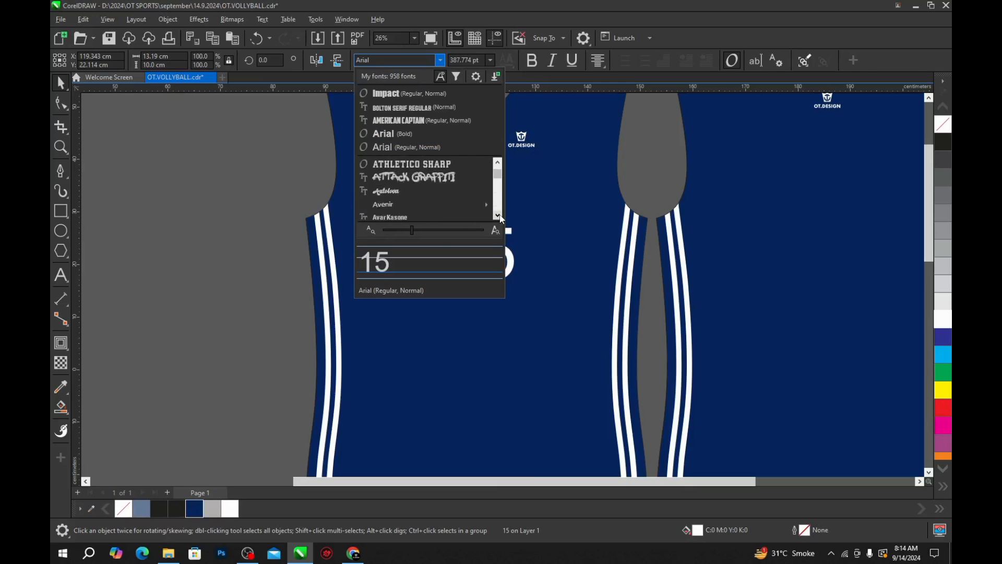
pyautogui.click(452, 165)
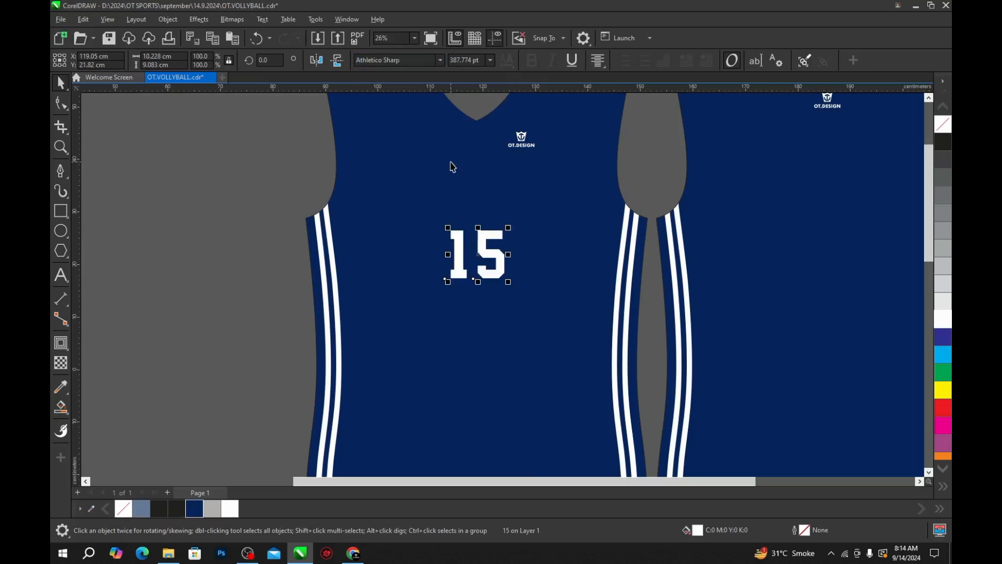
# Step: Center the front number 15 horizontally on the jersey and set its height to 10 cm, keeping its proportions
pyautogui.scroll(-1, 475, 245)
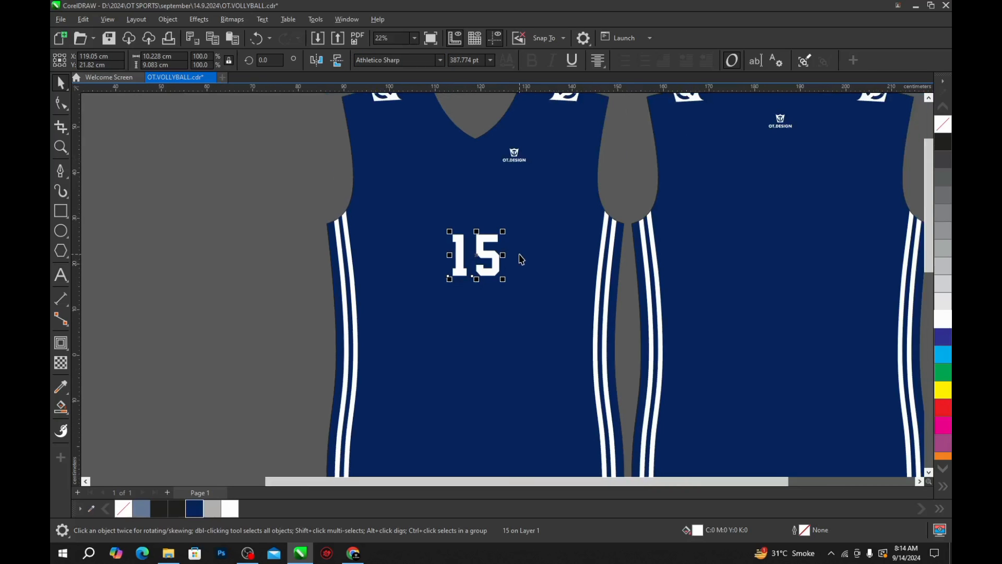
pyautogui.keyDown('shift'); pyautogui.click(520, 254); pyautogui.keyUp('shift')
pyautogui.click(214, 284)
pyautogui.click(481, 279)
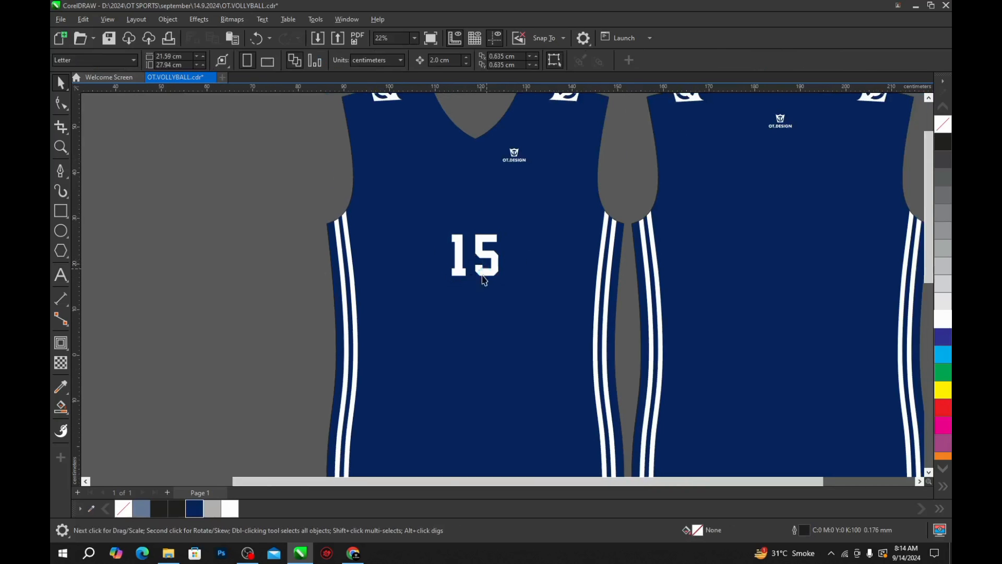
pyautogui.scroll(-2, 481, 280)
pyautogui.click(162, 65)
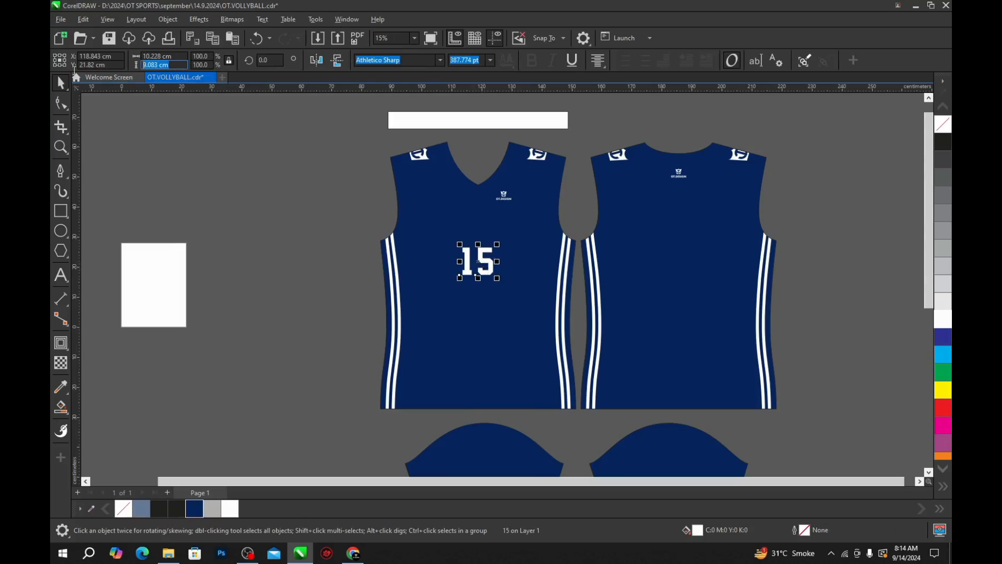
pyautogui.write('10')
pyautogui.press('Return')
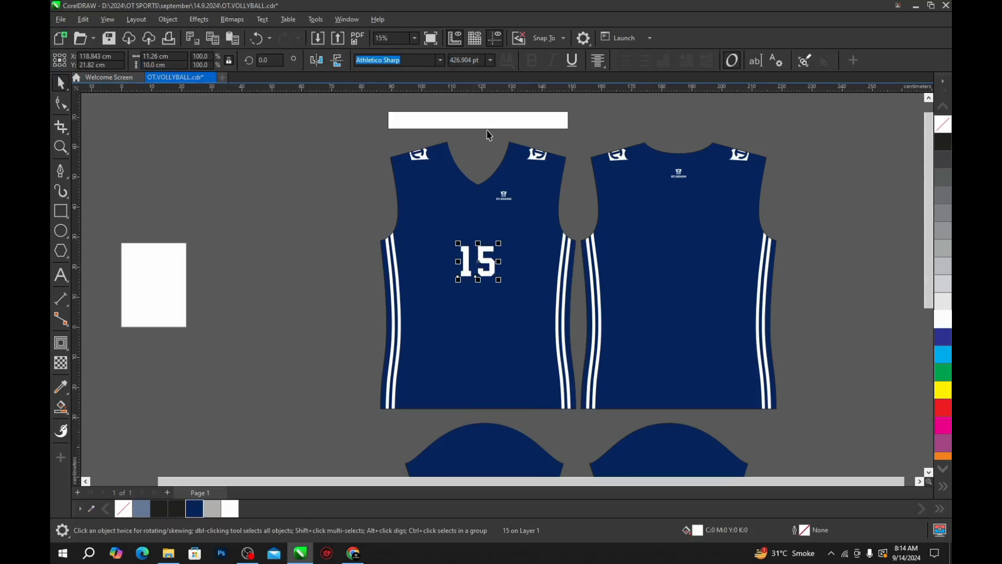
# Step: Copy the number 15 onto the back jersey and center it horizontally there below the logo
pyautogui.moveTo(495, 263); pyautogui.dragTo(684, 242)
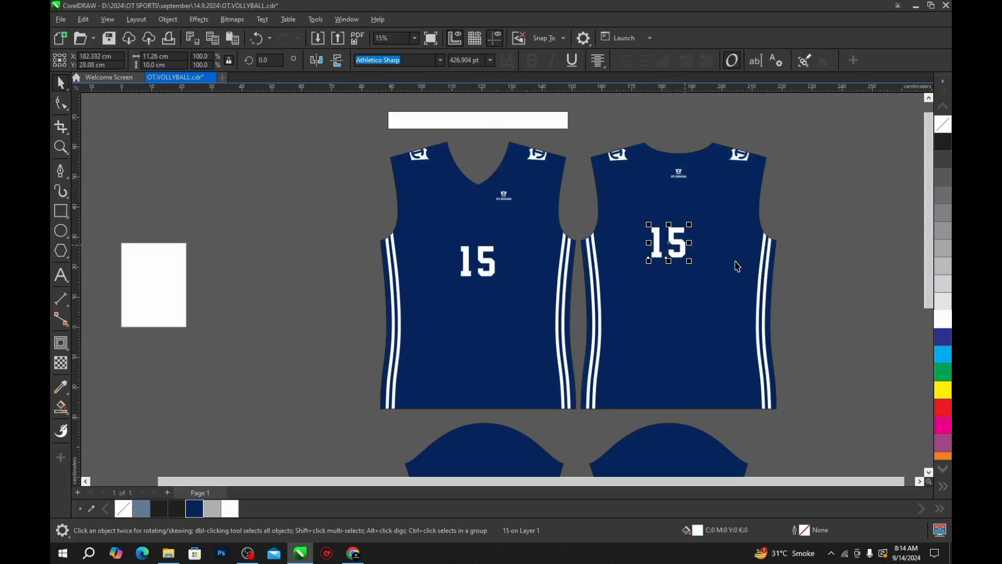
pyautogui.keyDown('shift'); pyautogui.click(737, 257); pyautogui.keyUp('shift')
pyautogui.click(817, 255)
pyautogui.click(689, 238)
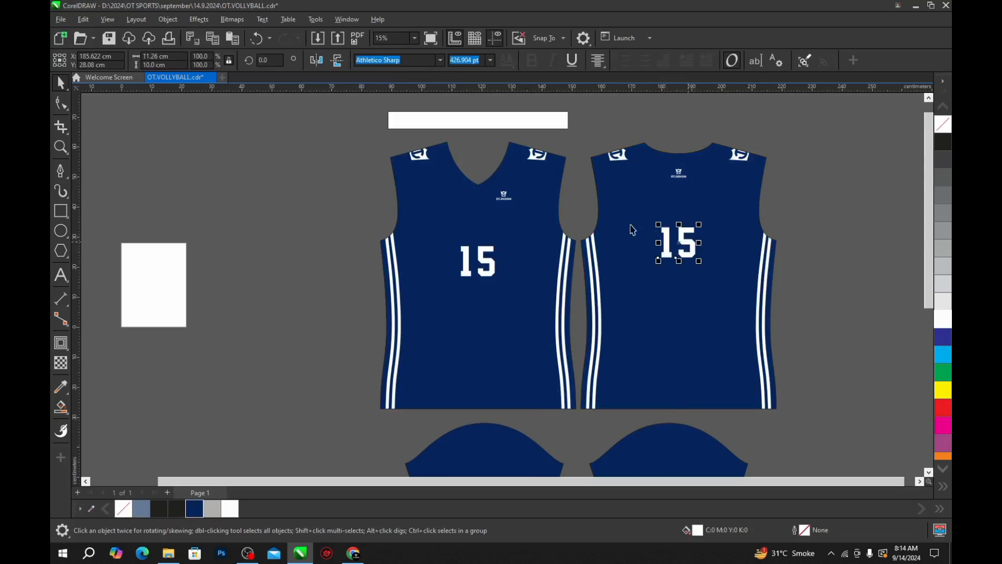
# Step: Set the height of the back jersey number to 20 cm, keeping its proportions
pyautogui.click(157, 65)
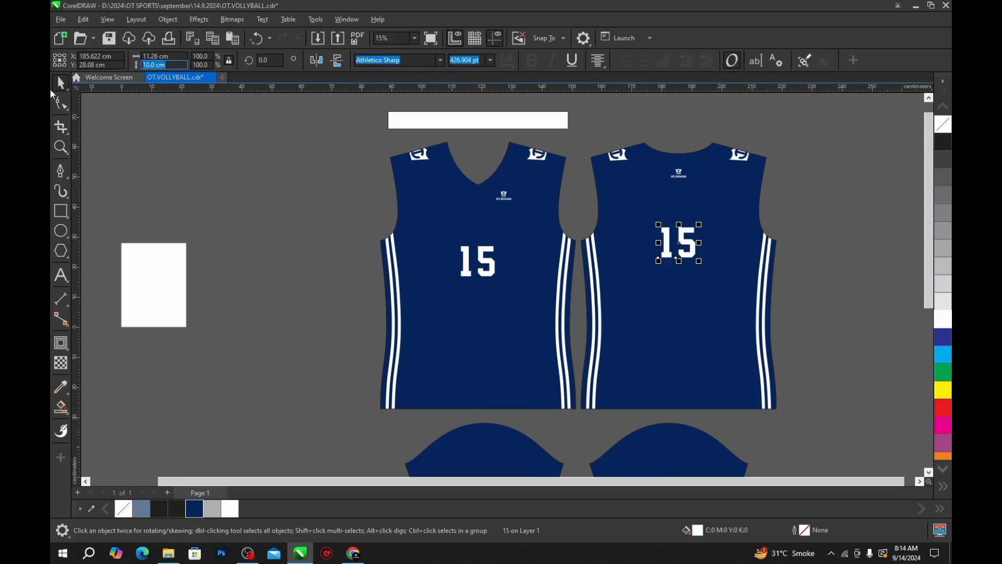
pyautogui.write('20')
pyautogui.press('Return')
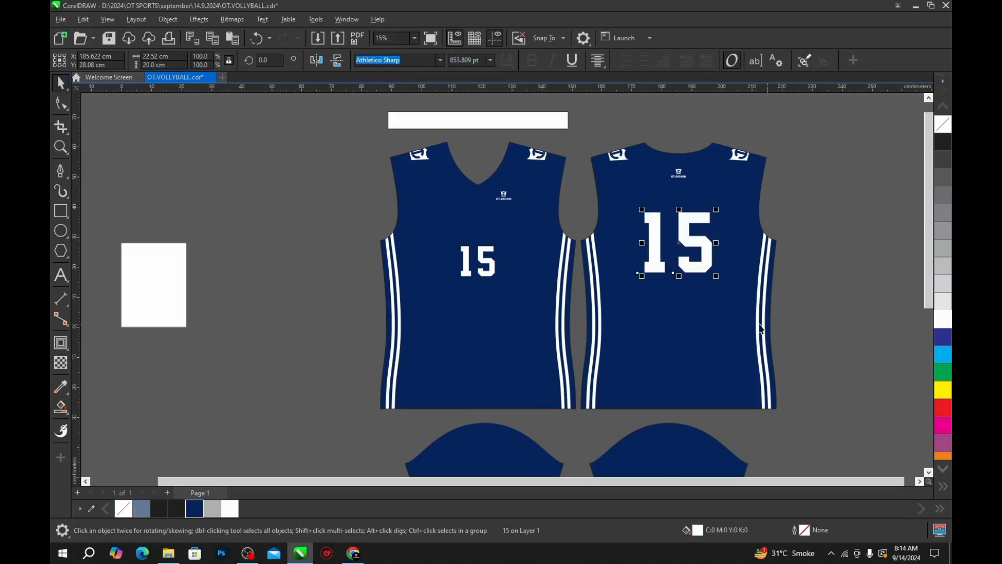
pyautogui.click(712, 340)
pyautogui.press('Escape')
# Step: Place a horizontal guideline through the front jersey's lower armhole corner node
pyautogui.scroll(1, 730, 188)
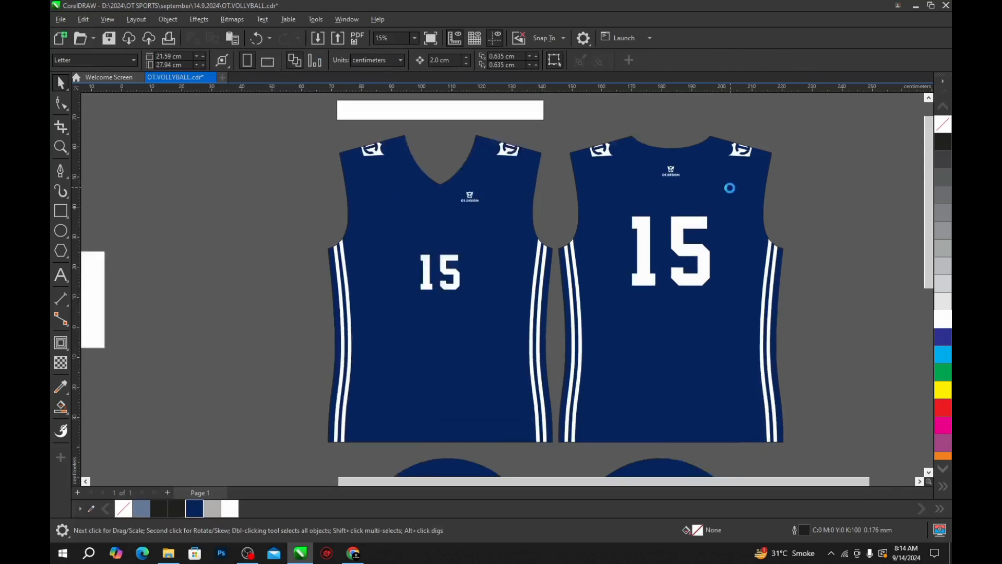
pyautogui.scroll(1, 730, 188)
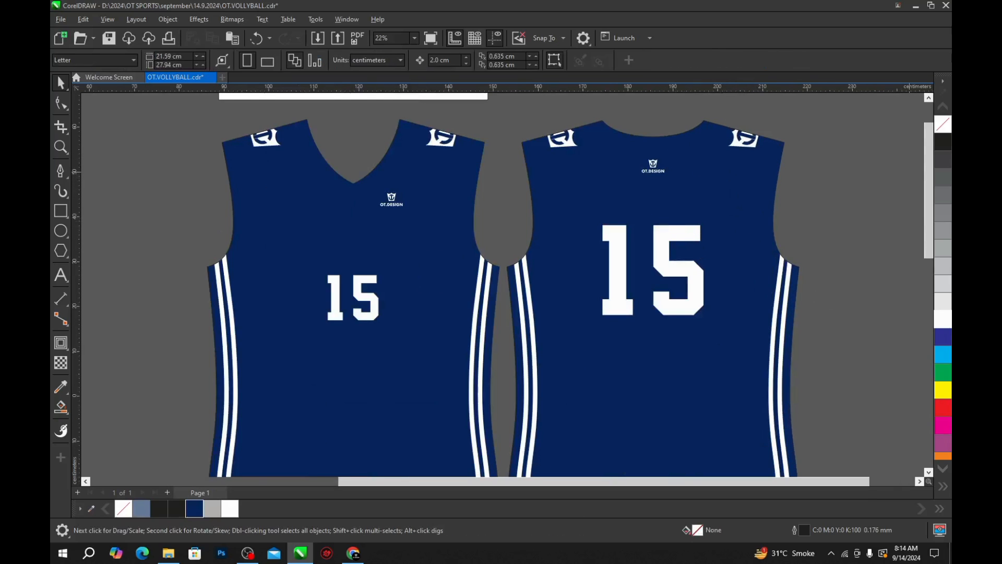
pyautogui.scroll(-1, 599, 197)
pyautogui.scroll(2, 445, 283)
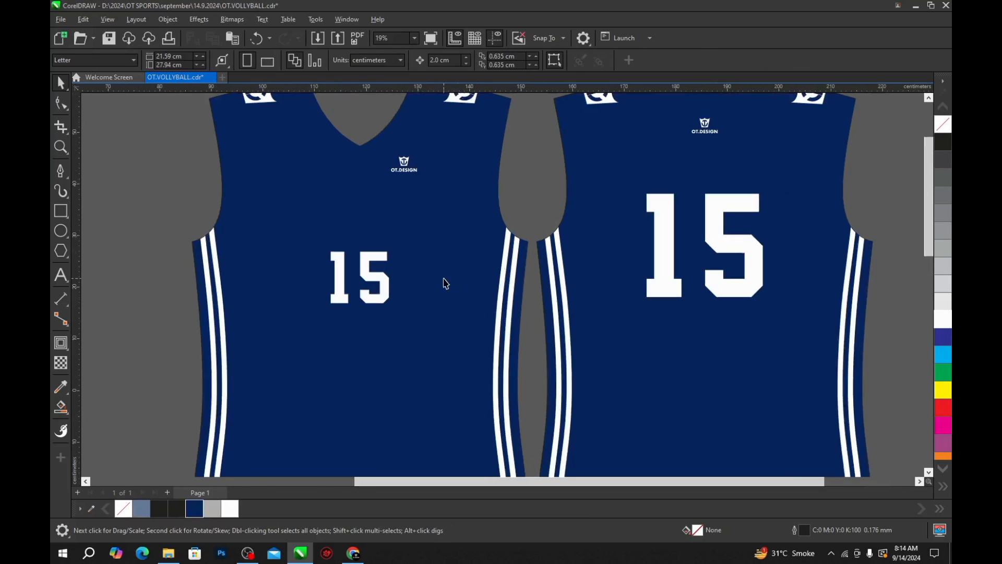
pyautogui.scroll(1, 330, 254)
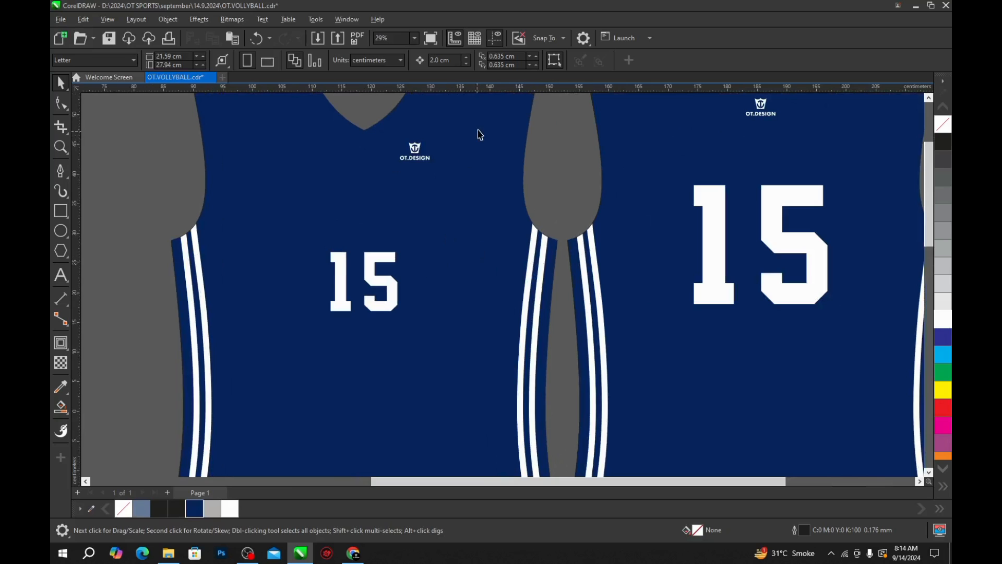
pyautogui.moveTo(487, 88); pyautogui.dragTo(559, 240)
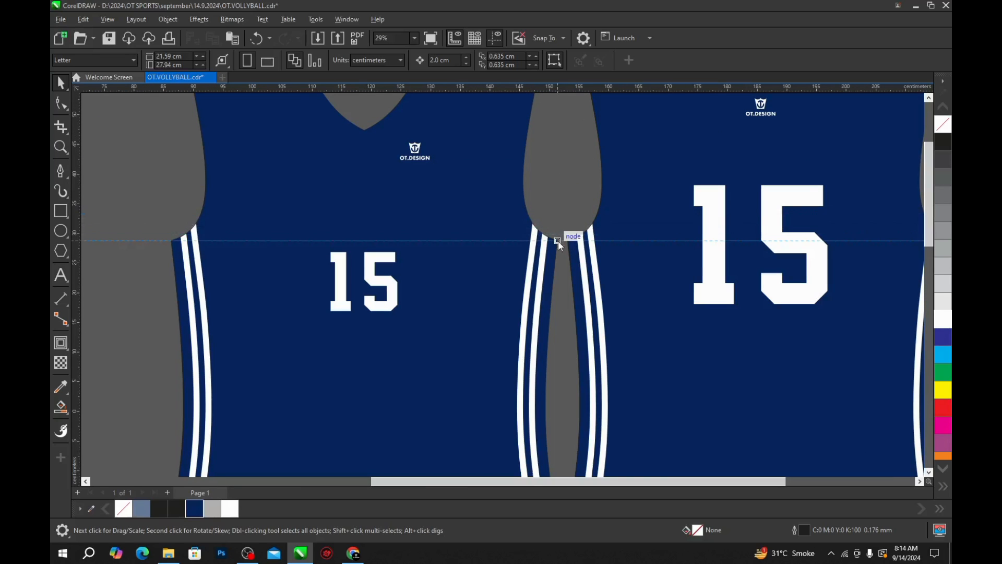
# Step: Move the front number straight up so that its center lies on the horizontal armhole guideline
pyautogui.scroll(3, 383, 252)
pyautogui.click(356, 296)
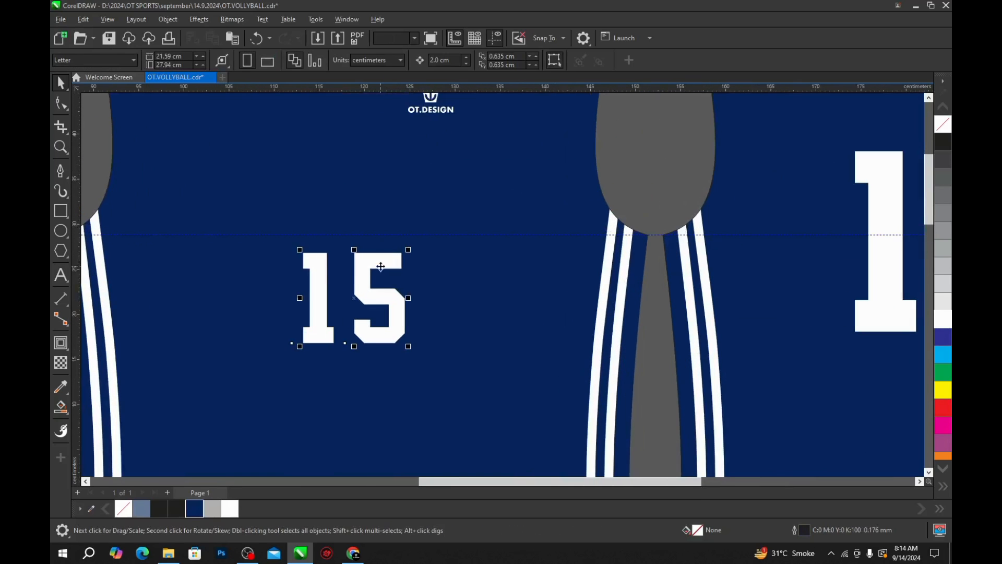
pyautogui.moveTo(355, 299); pyautogui.dragTo(353, 233)
pyautogui.scroll(2, 353, 233)
pyautogui.scroll(6, 353, 233)
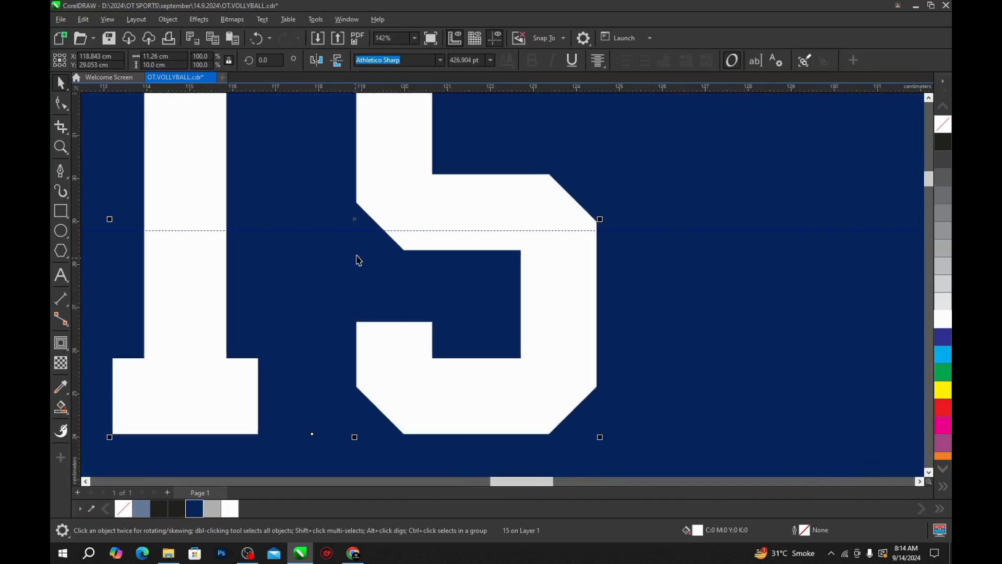
pyautogui.moveTo(354, 225); pyautogui.dragTo(354, 236)
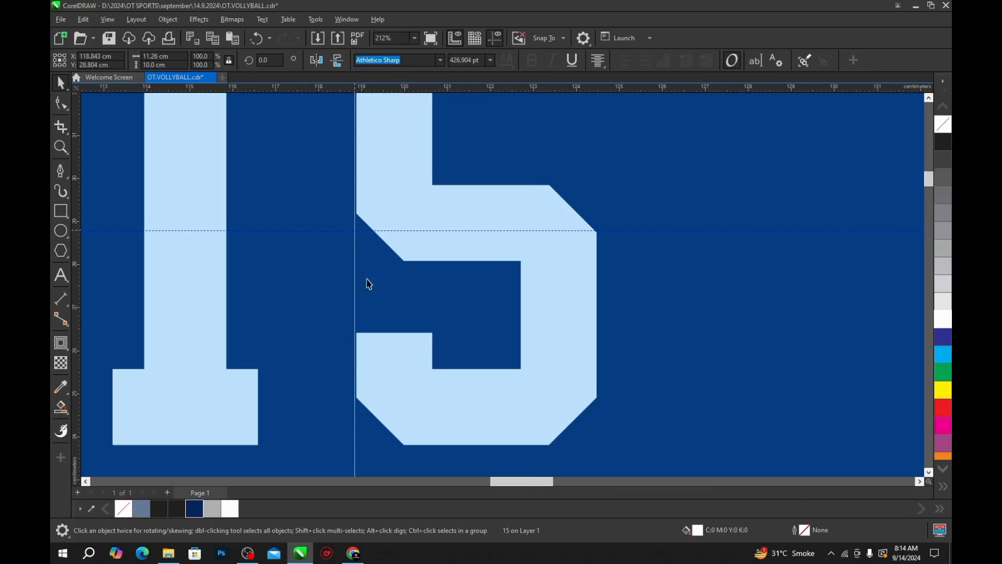
pyautogui.scroll(-6, 368, 272)
pyautogui.click(467, 298)
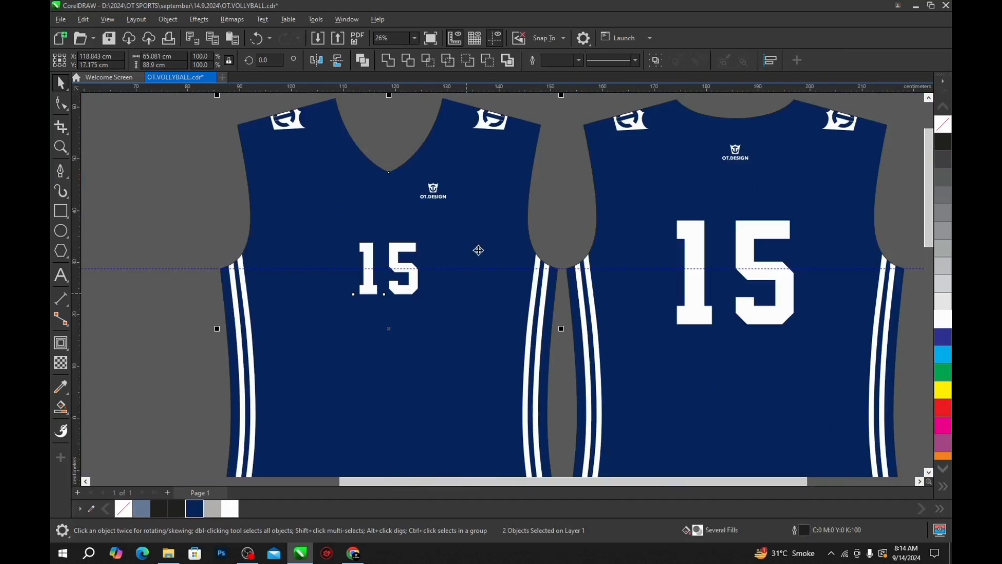
pyautogui.click(556, 279)
pyautogui.click(563, 270)
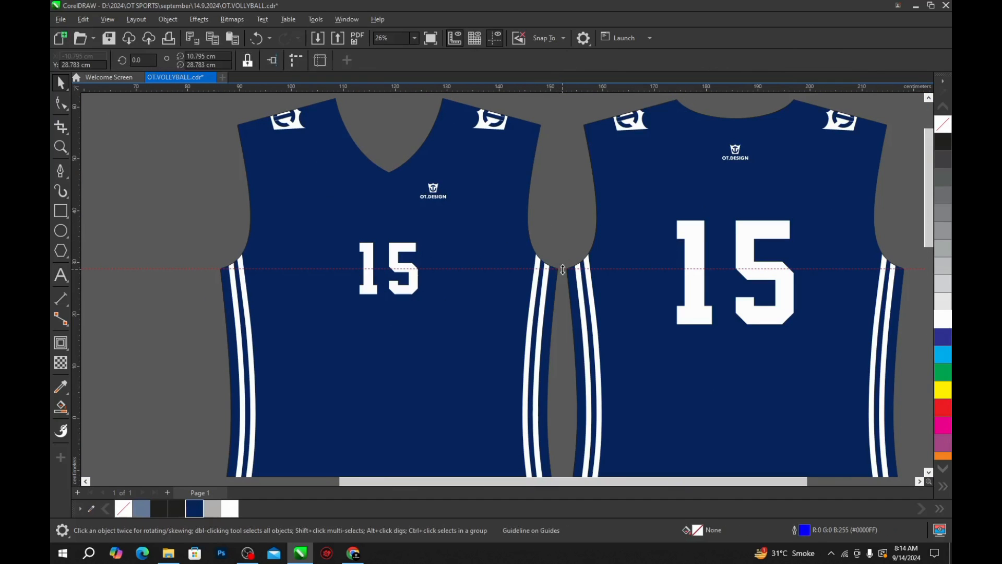
# Step: Move the back number straight up so that its center lies on the horizontal armhole guideline
pyautogui.scroll(-2, 264, 269)
pyautogui.scroll(2, 595, 269)
pyautogui.scroll(1, 616, 282)
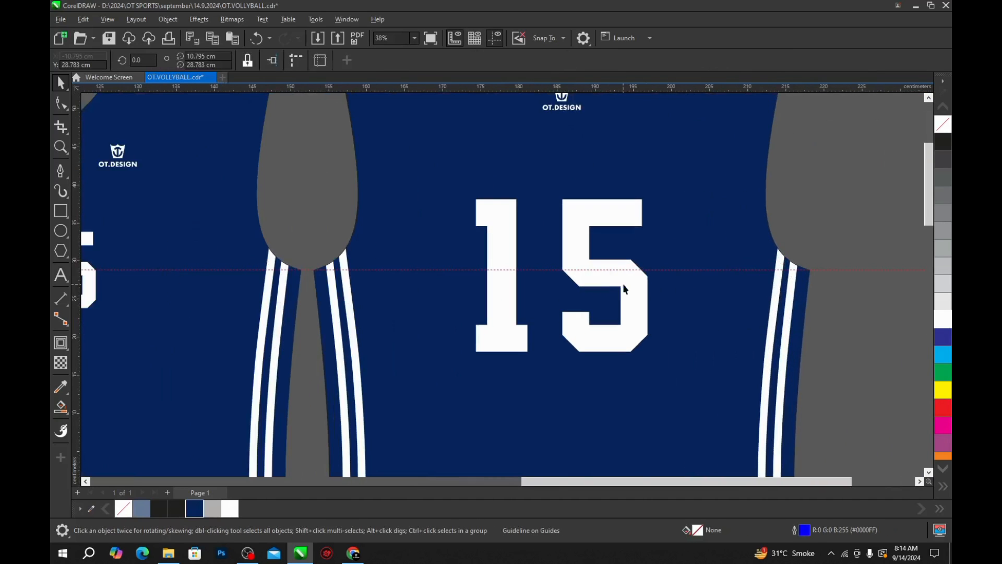
pyautogui.scroll(2, 841, 275)
pyautogui.scroll(1, 405, 275)
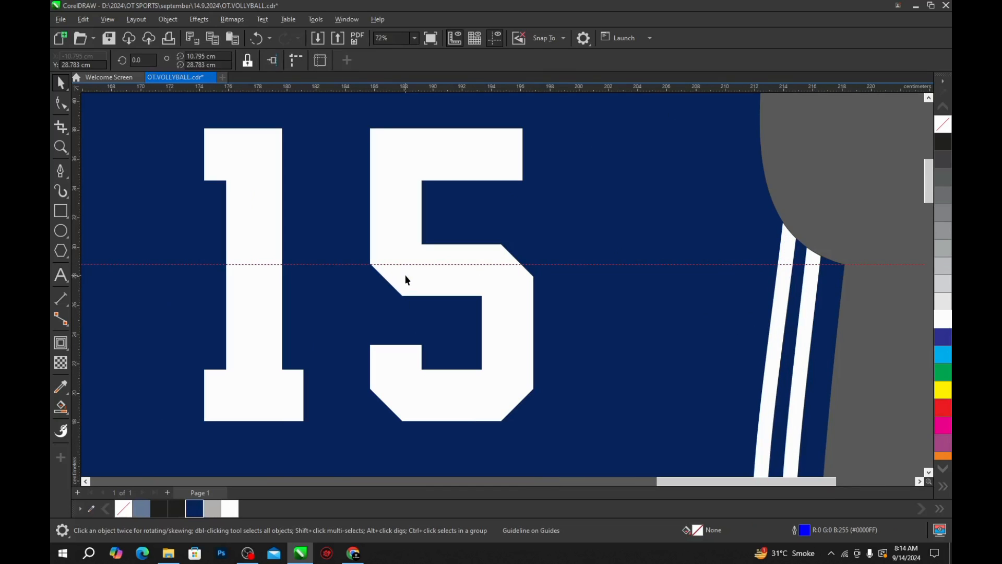
pyautogui.click(405, 274)
pyautogui.scroll(2, 363, 281)
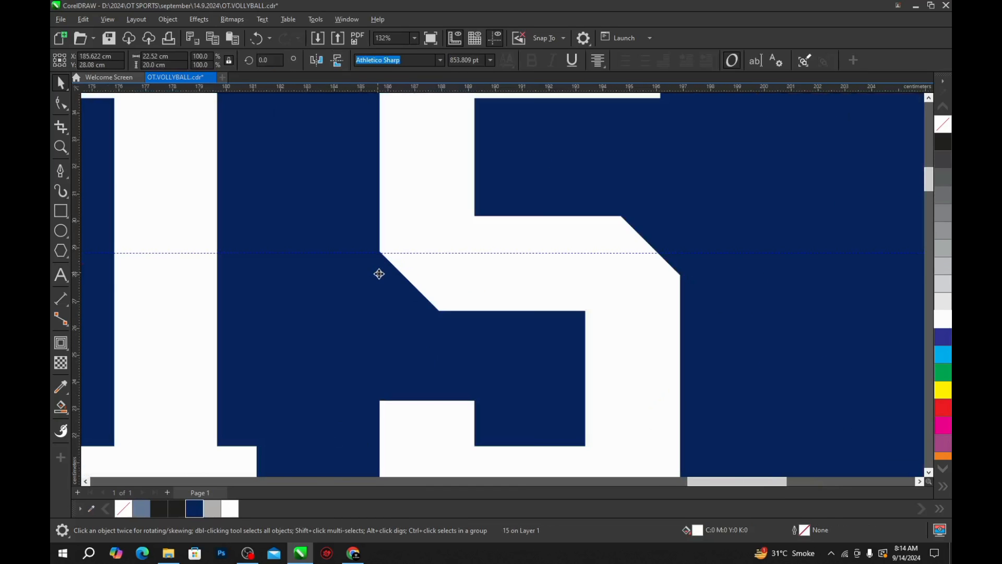
pyautogui.moveTo(378, 273); pyautogui.dragTo(376, 256)
pyautogui.scroll(-7, 371, 259)
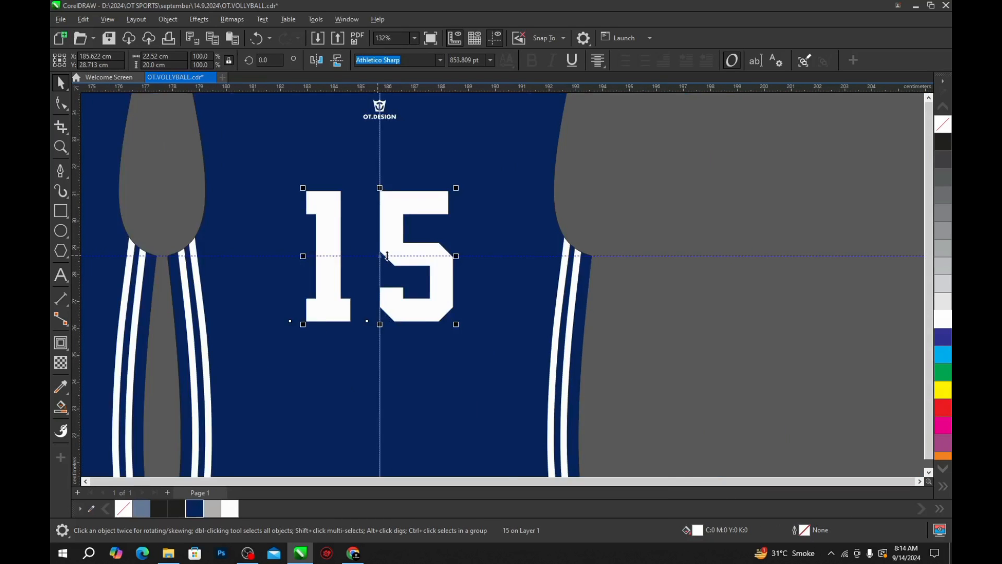
# Step: Delete the horizontal guideline used to align the jersey numbers
pyautogui.click(530, 260)
pyautogui.click(531, 257)
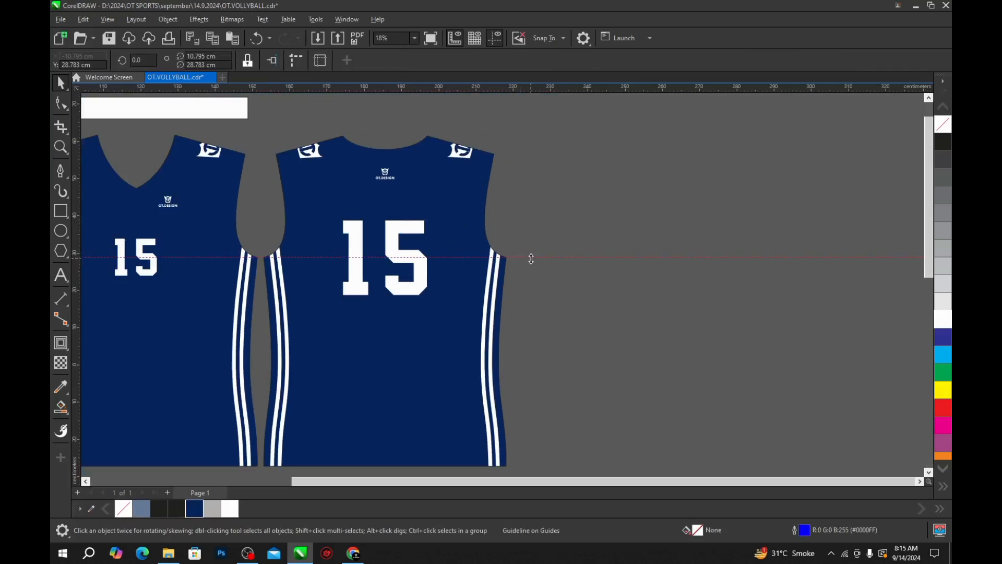
pyautogui.press('Delete')
pyautogui.scroll(-2, 535, 266)
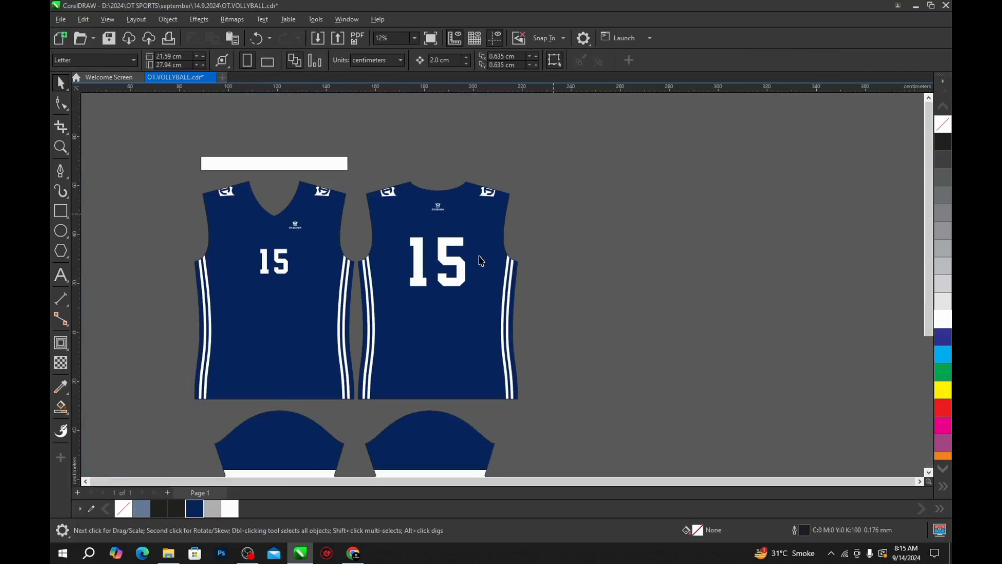
# Step: Place the back and front numbers inside their jersey shapes as PowerClip contents, and save the drawing
pyautogui.moveTo(552, 213); pyautogui.dragTo(385, 315)
pyautogui.click(372, 287)
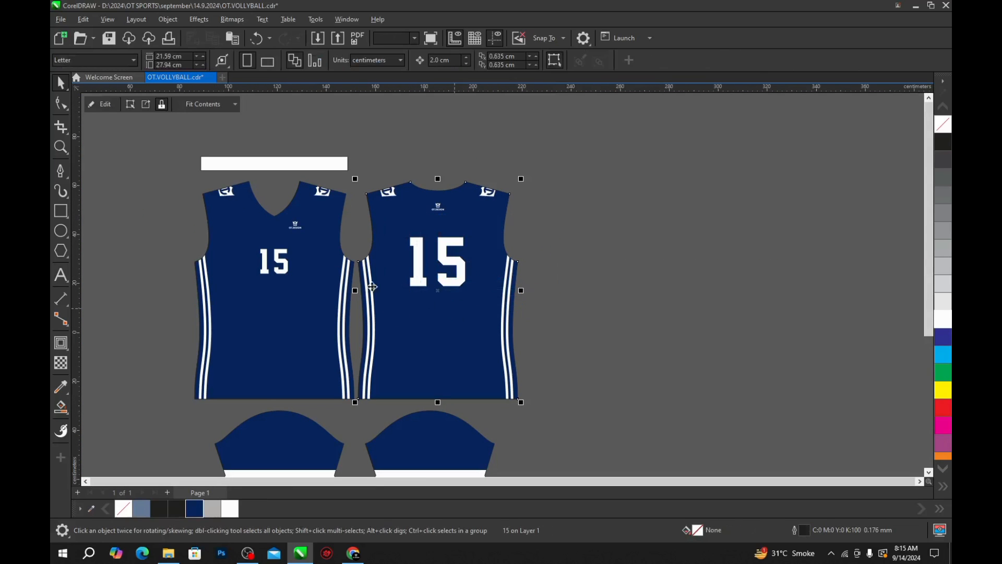
pyautogui.moveTo(137, 239); pyautogui.dragTo(330, 344)
pyautogui.click(308, 317)
pyautogui.click(568, 308)
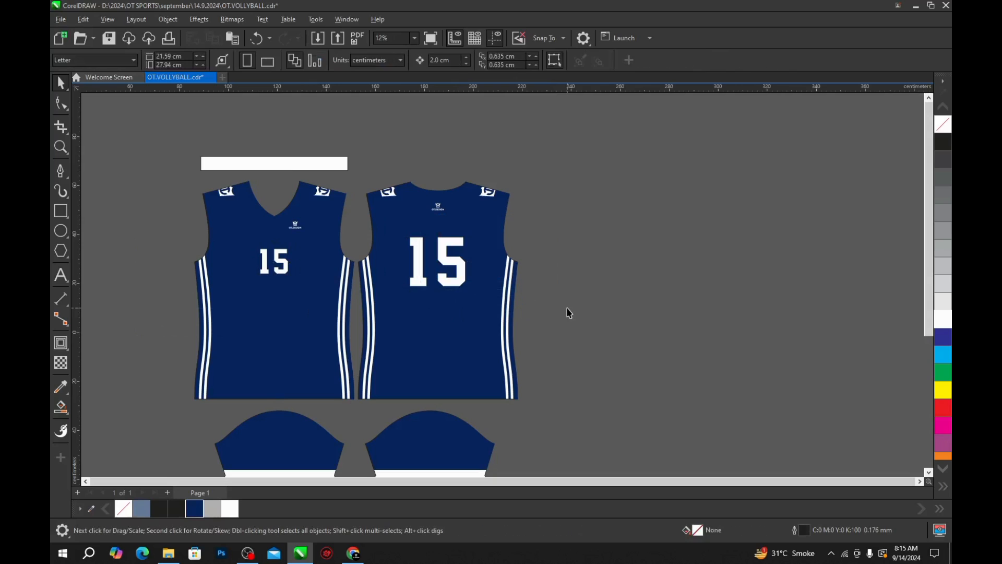
pyautogui.hotkey('ctrl', 's')
pyautogui.scroll(-3, 443, 239)
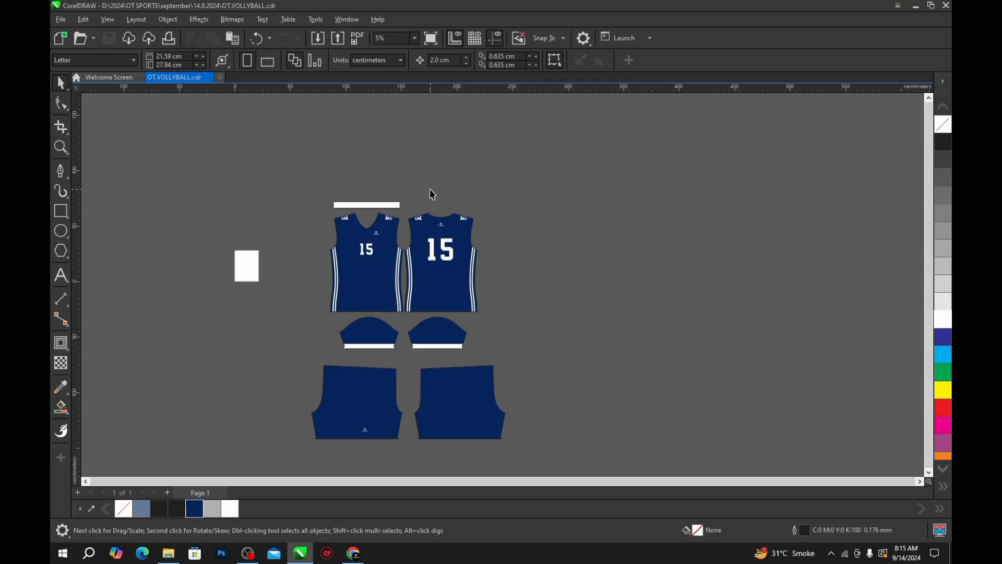
pyautogui.scroll(3, 383, 217)
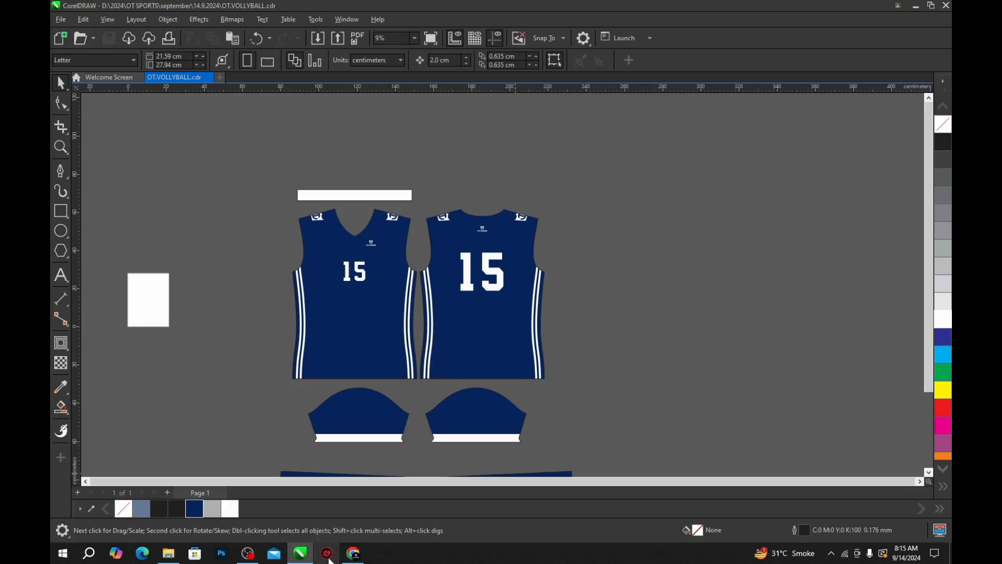
pyautogui.click(256, 558)
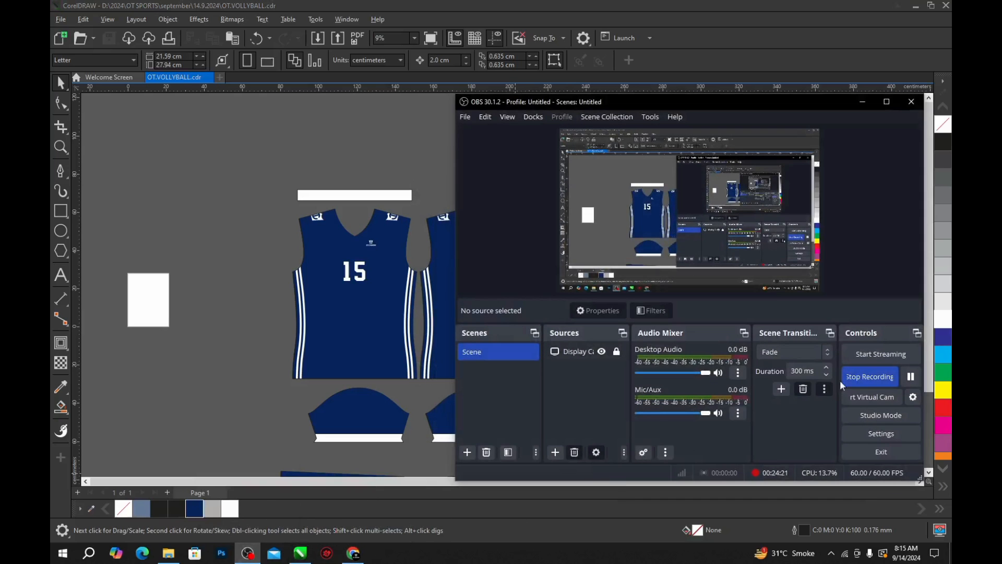